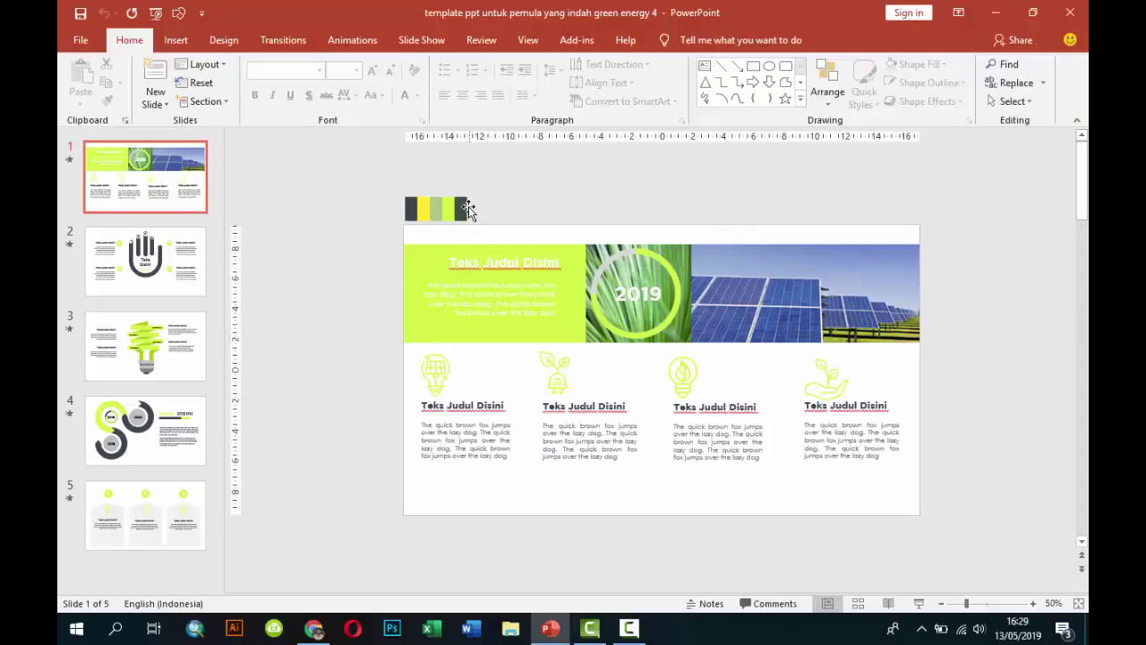
Select the colour-swatch strip above slide 1 of the green energy template.
left_click(466, 207)
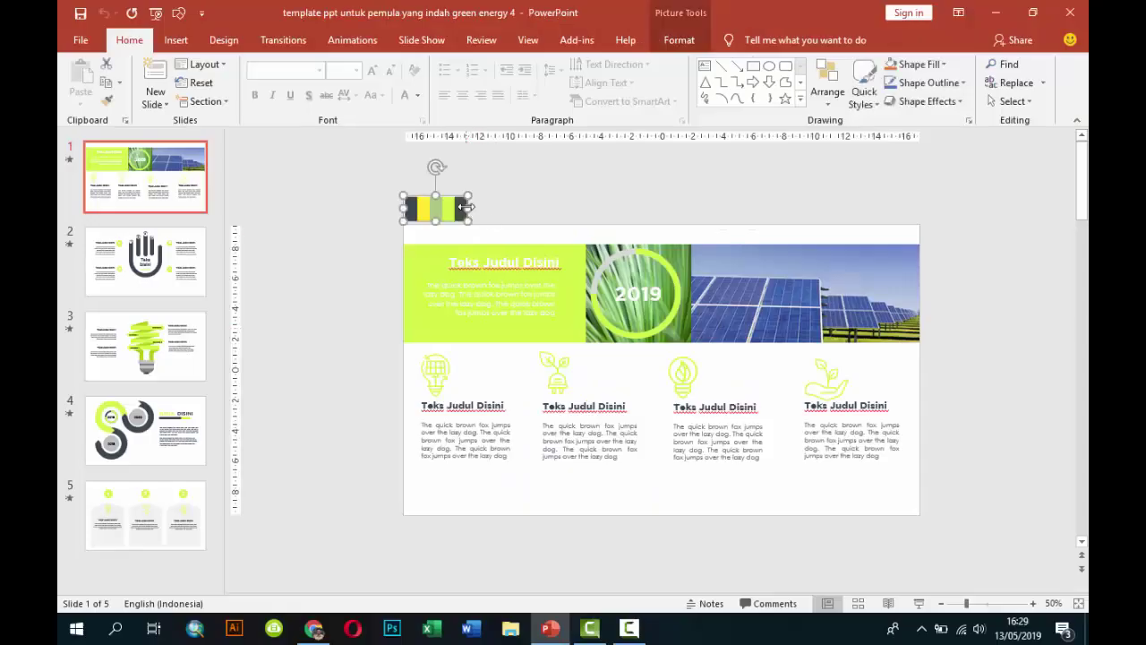
Create a new blank presentation from the File menu.
left_click(553, 632)
left_click(554, 632)
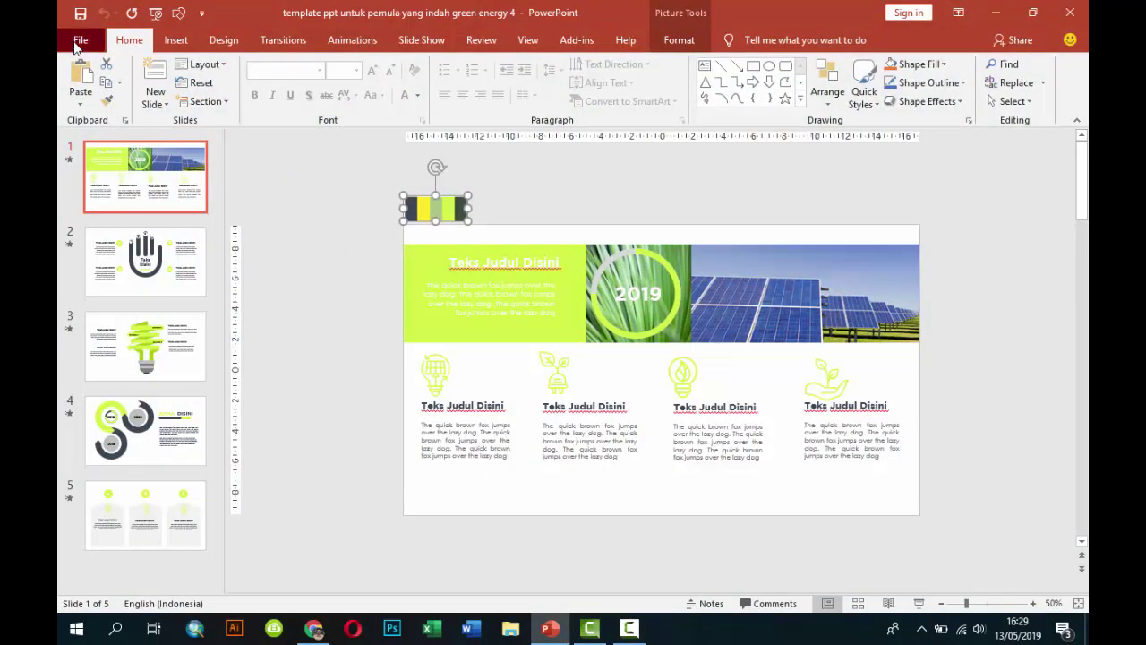
left_click(79, 43)
left_click(104, 108)
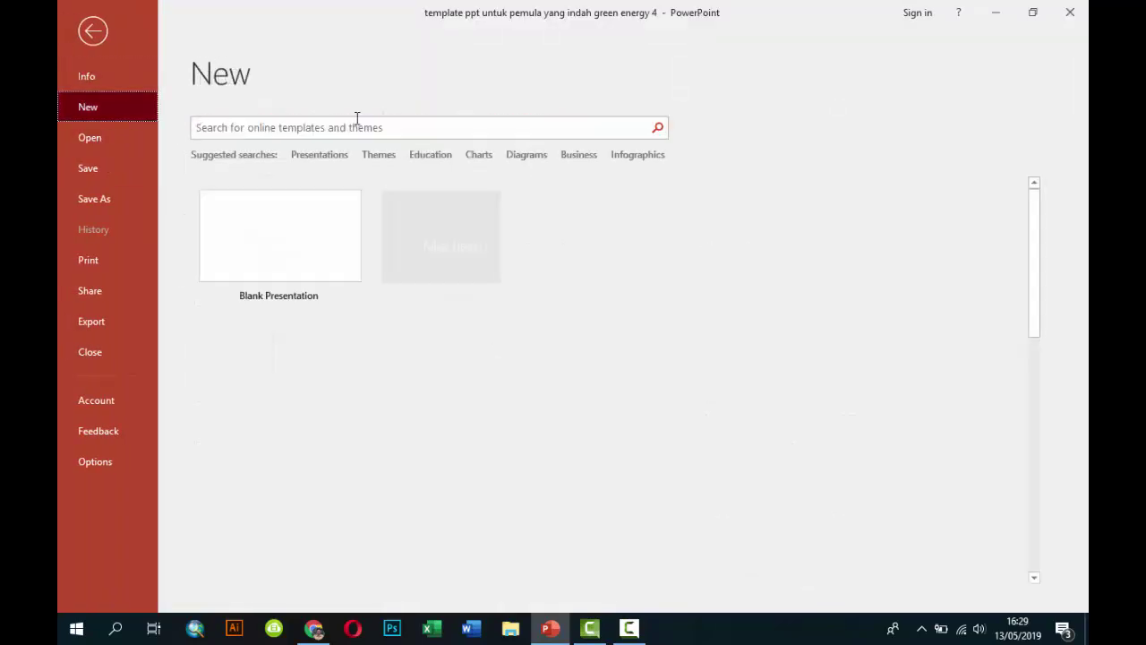
left_click(295, 210)
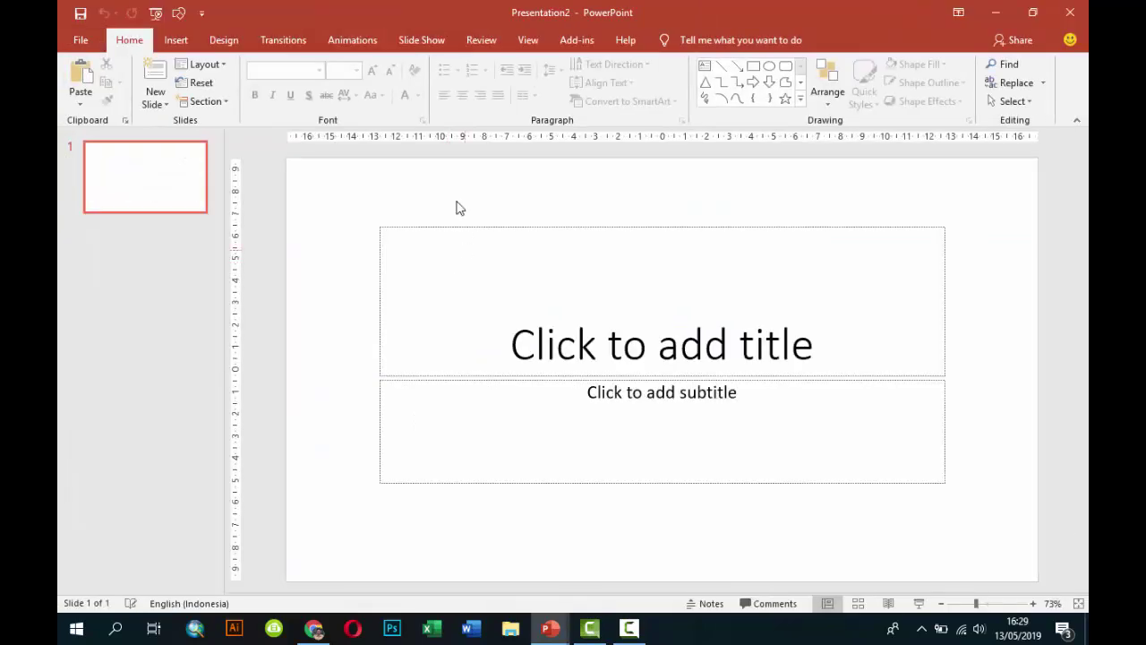
Paste the copied colour-swatch strip above the new presentation's first slide.
scroll(415, 170, "down", 1)
scroll(414, 169, "down", 1)
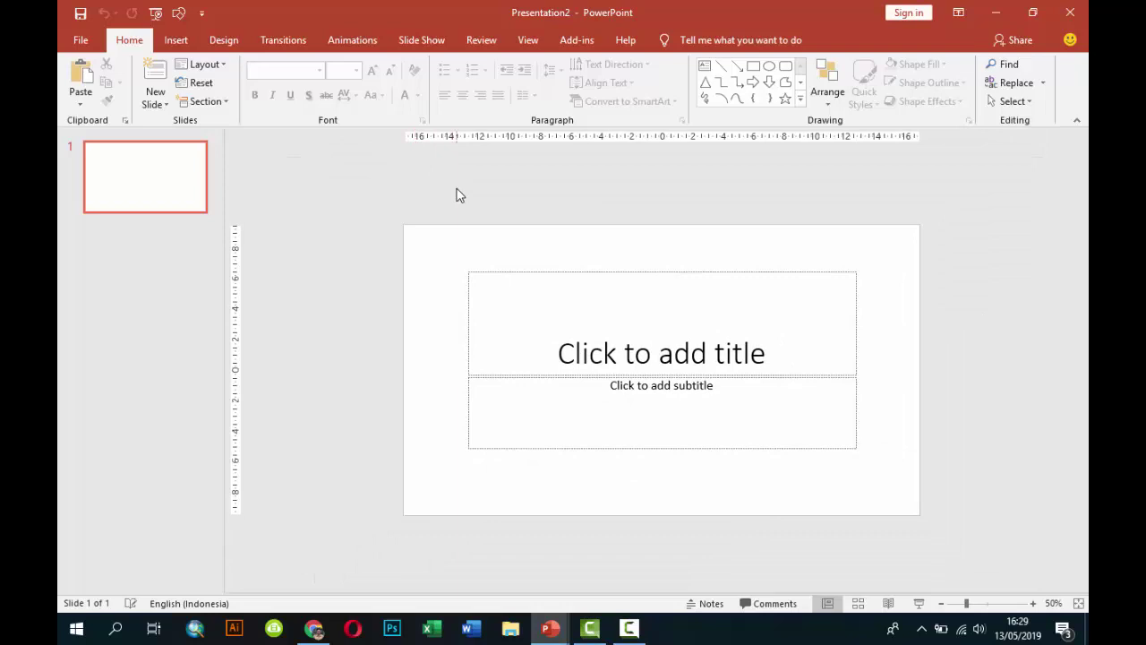
key("ctrl+v")
left_click(520, 202)
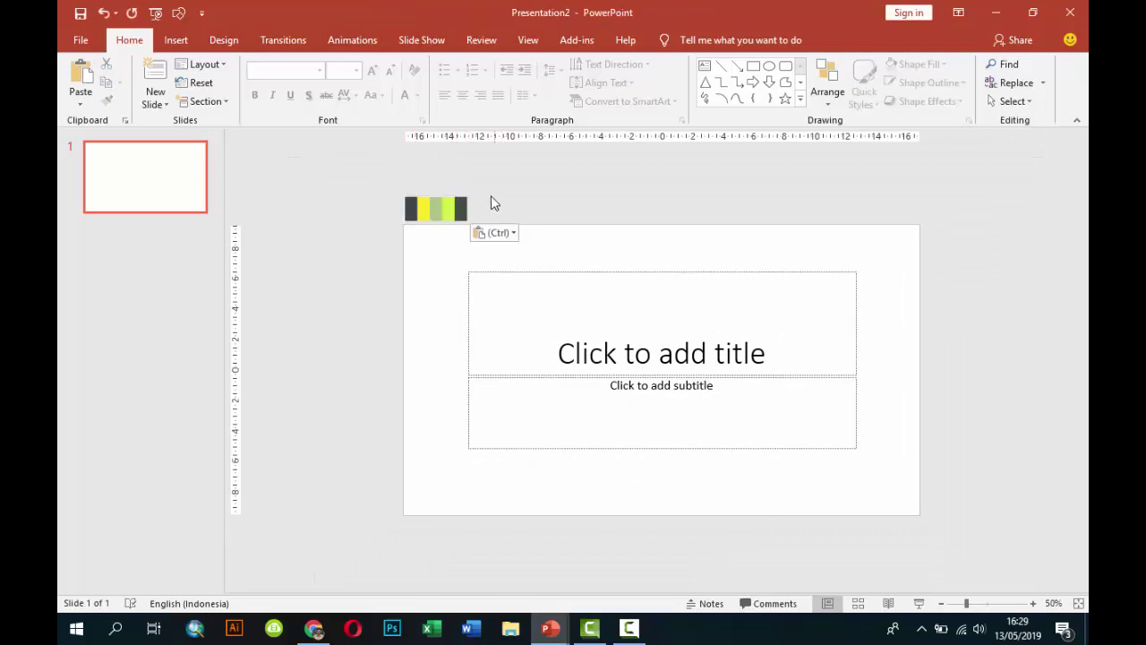
scroll(491, 197, "up", 2)
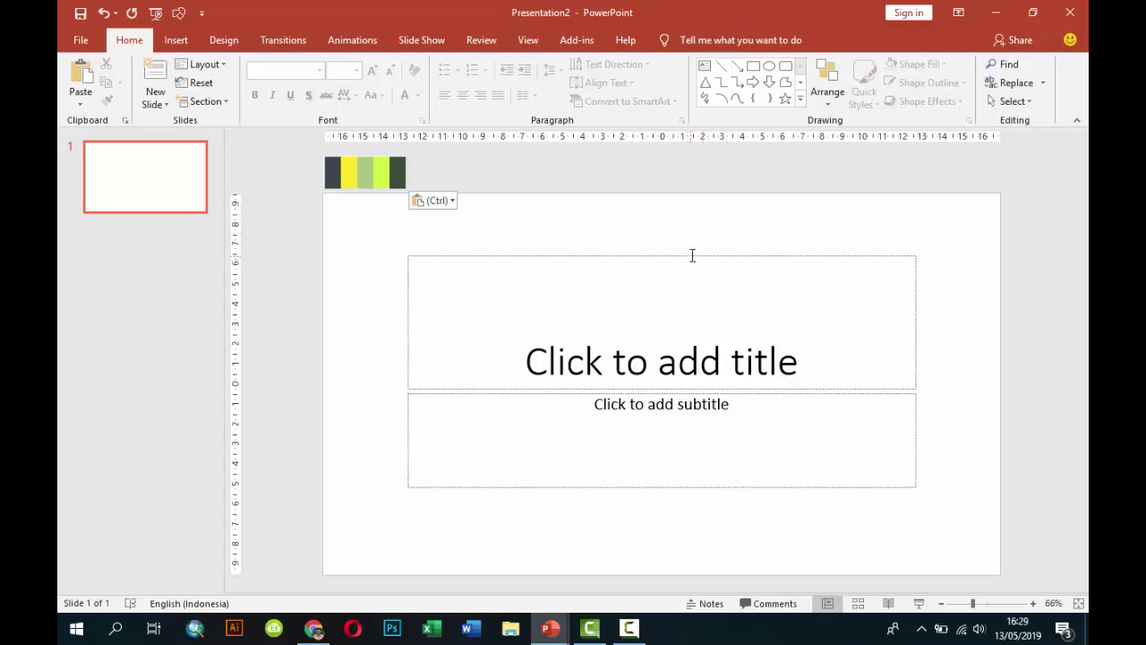
Delete the title placeholder and then the subtitle placeholder from slide 1.
left_click(693, 256)
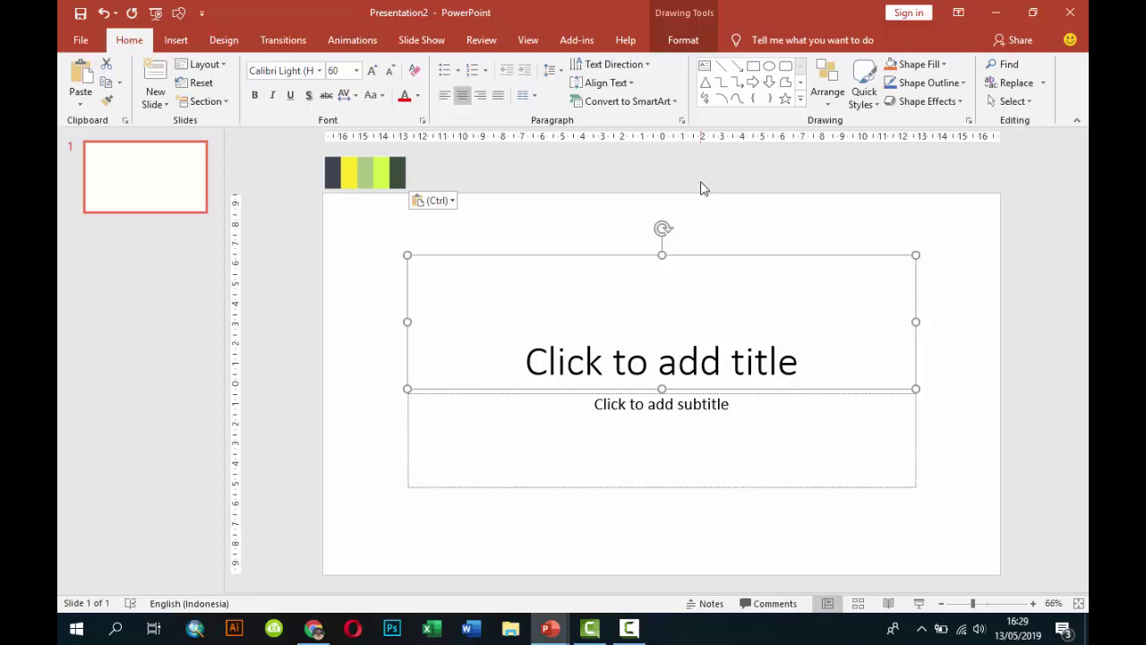
left_click(618, 192)
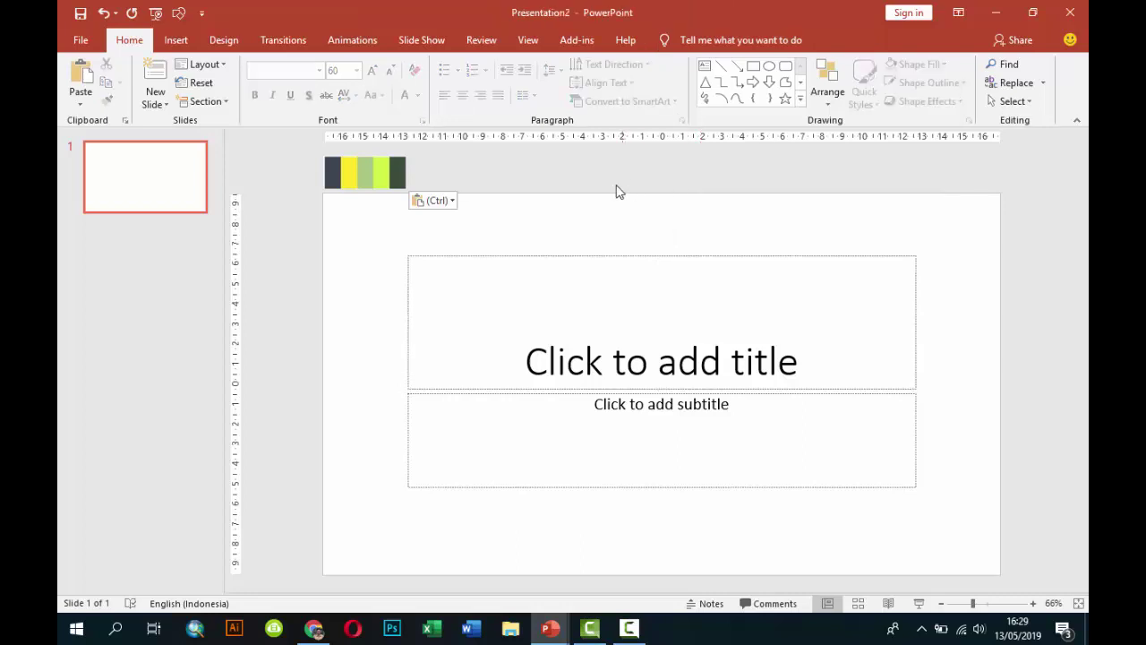
left_click(631, 256)
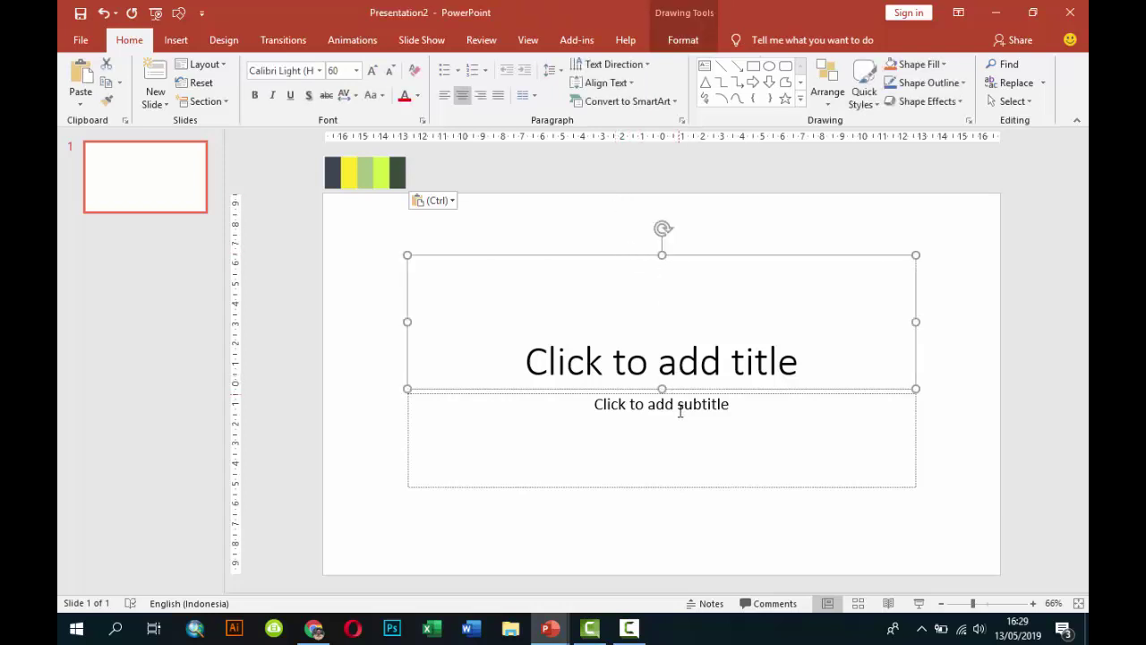
left_click_drag(681, 488, 680, 495)
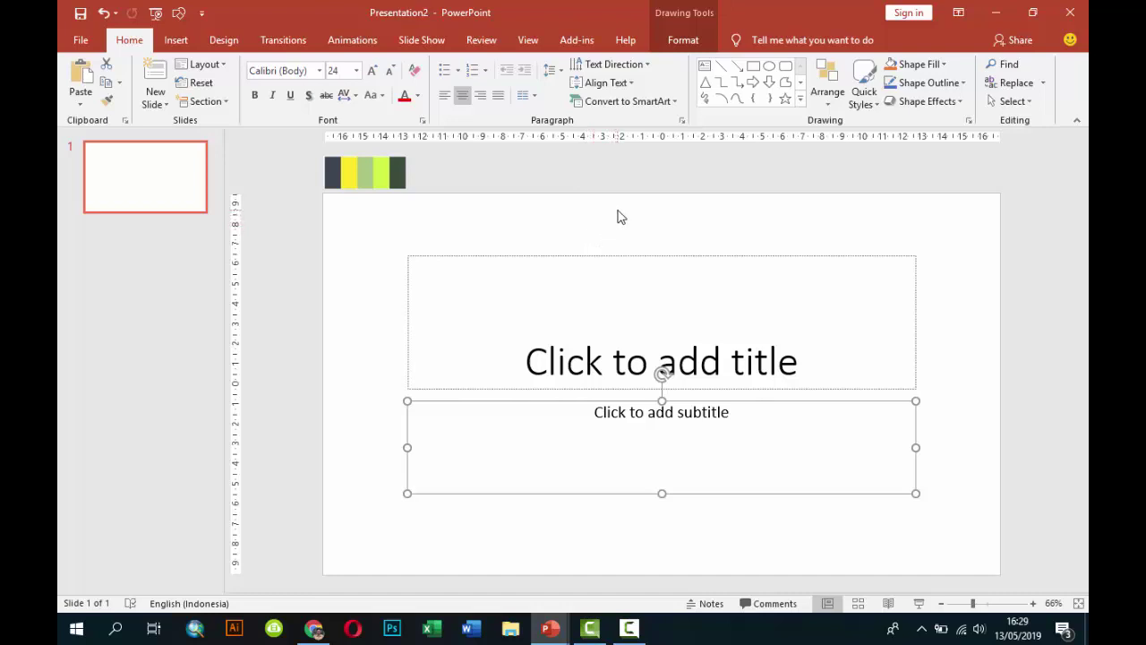
scroll(589, 199, "down", 2)
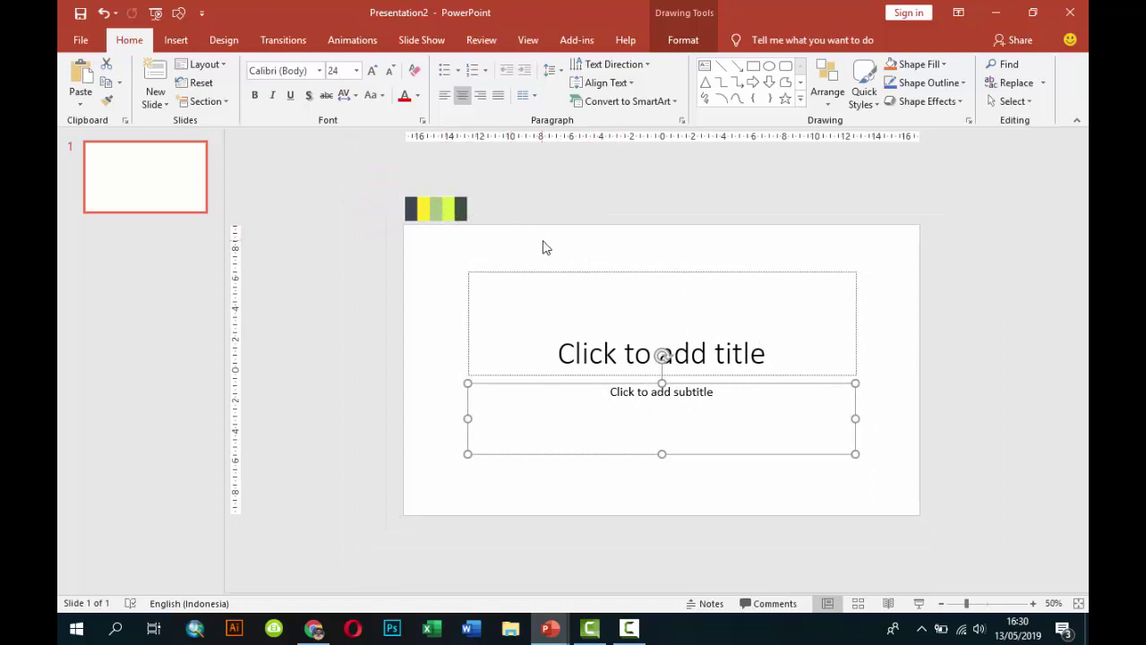
left_click(606, 254)
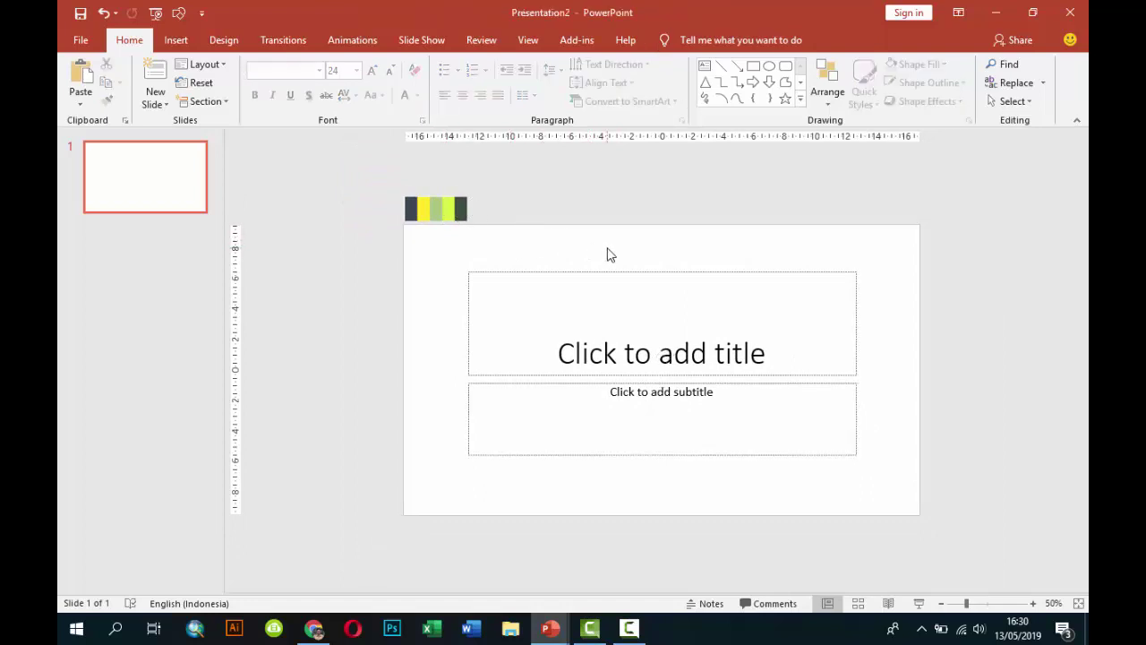
left_click(755, 273)
key("Delete")
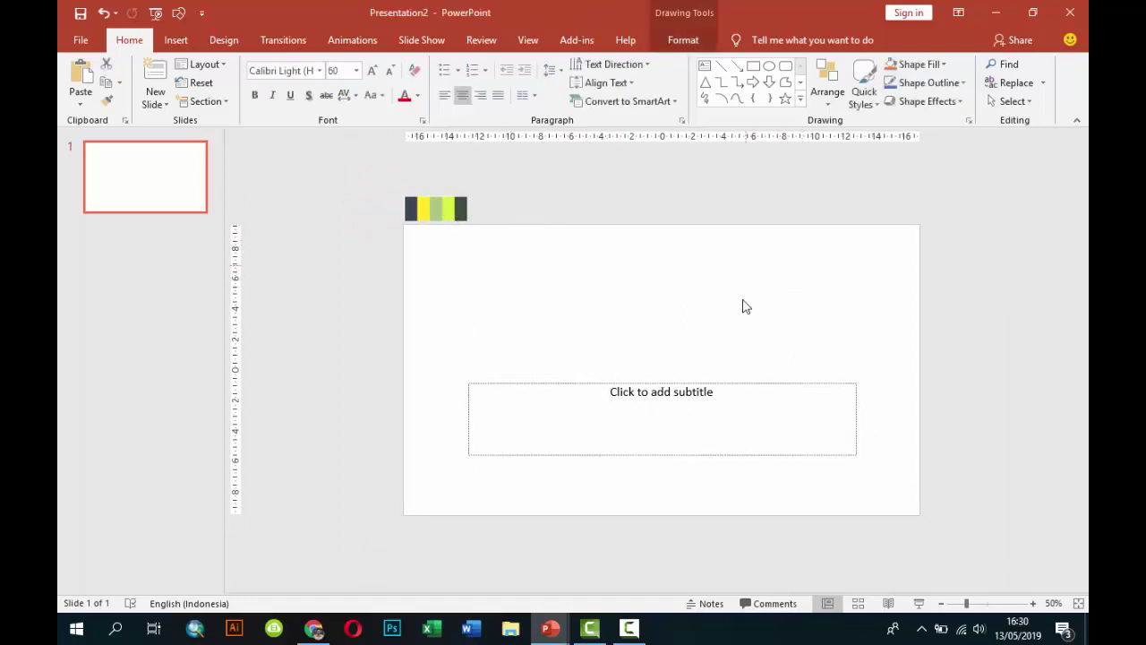
left_click(746, 385)
key("Delete")
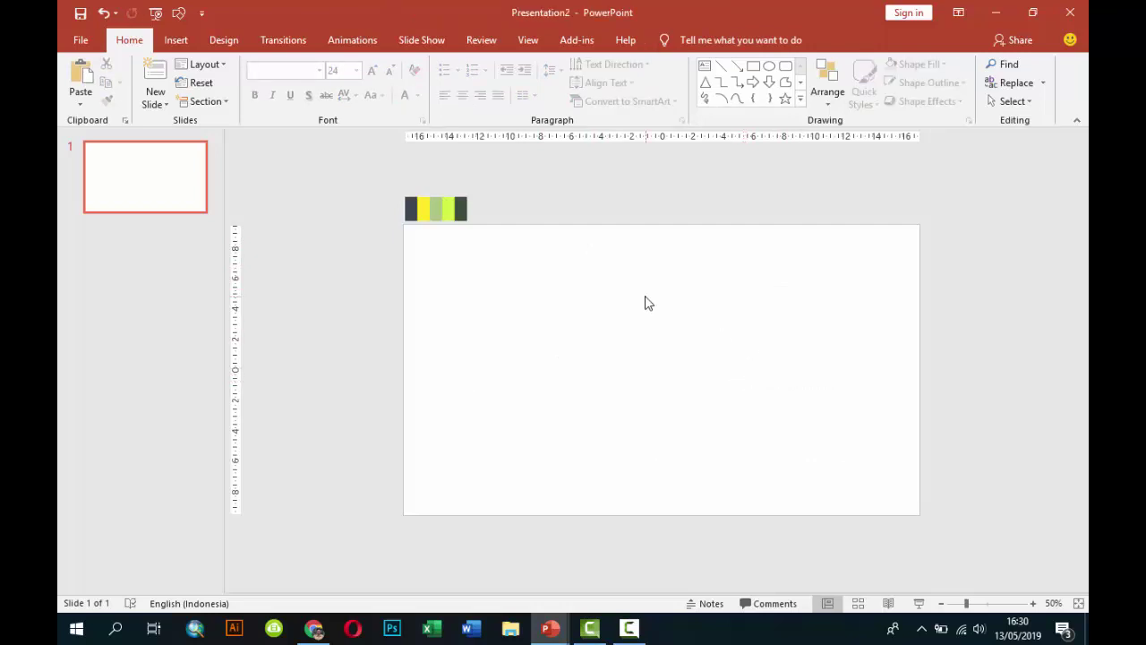
Draw a circle in the upper left and a square over its top-right quarter.
left_click(175, 41)
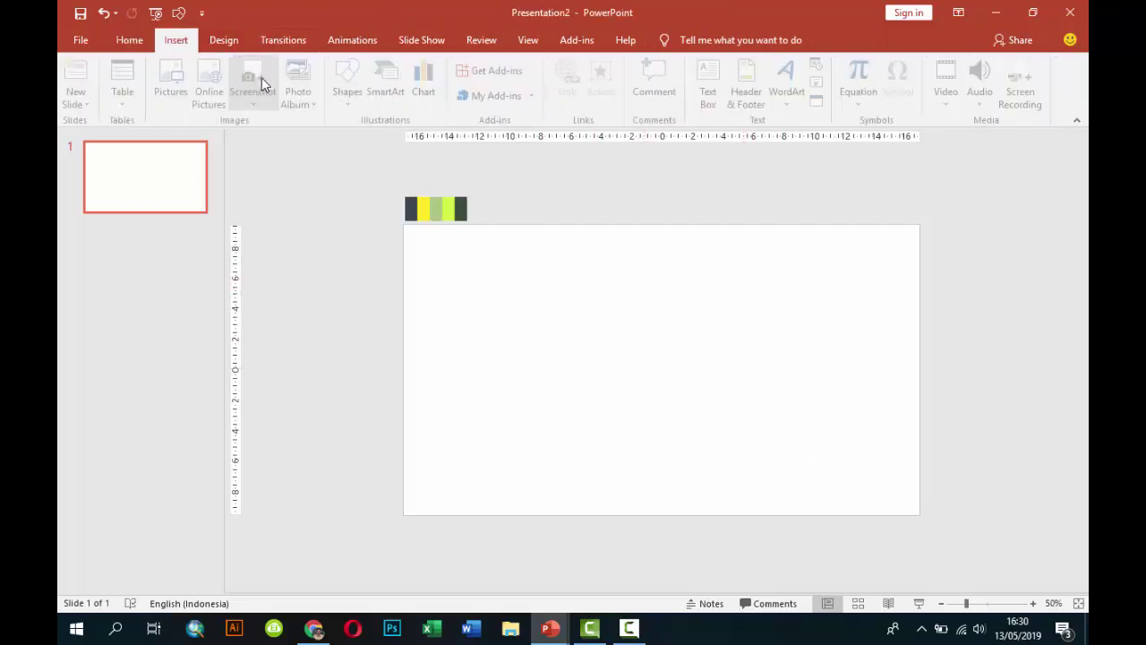
left_click(352, 85)
left_click(410, 137)
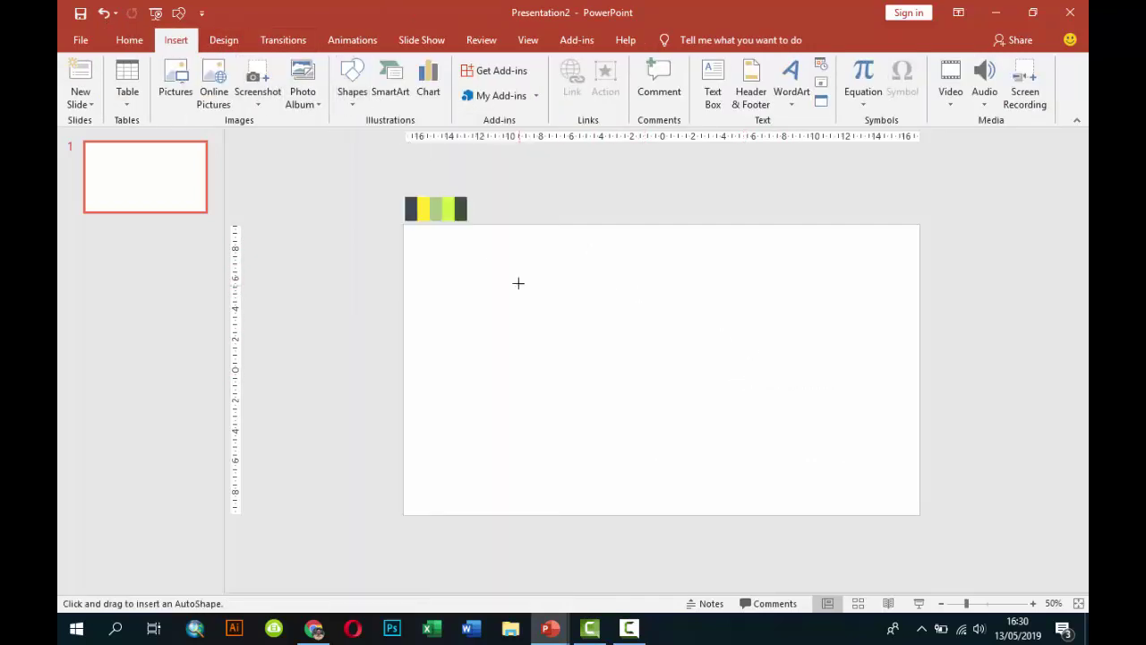
left_click_drag(509, 267, 610, 368)
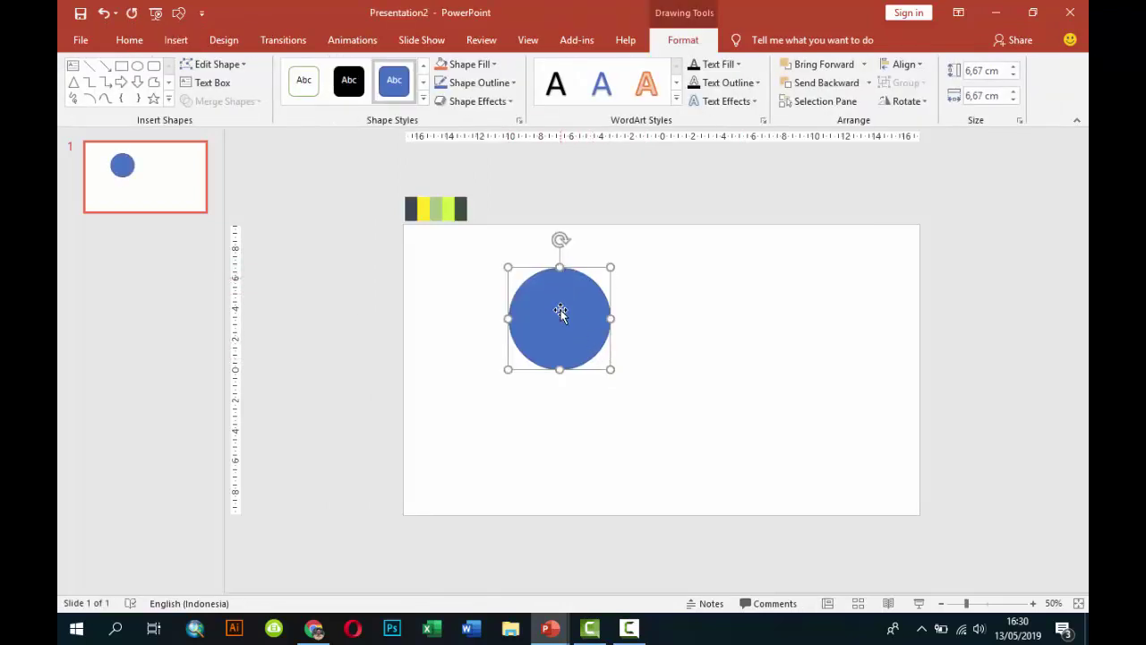
left_click(176, 39)
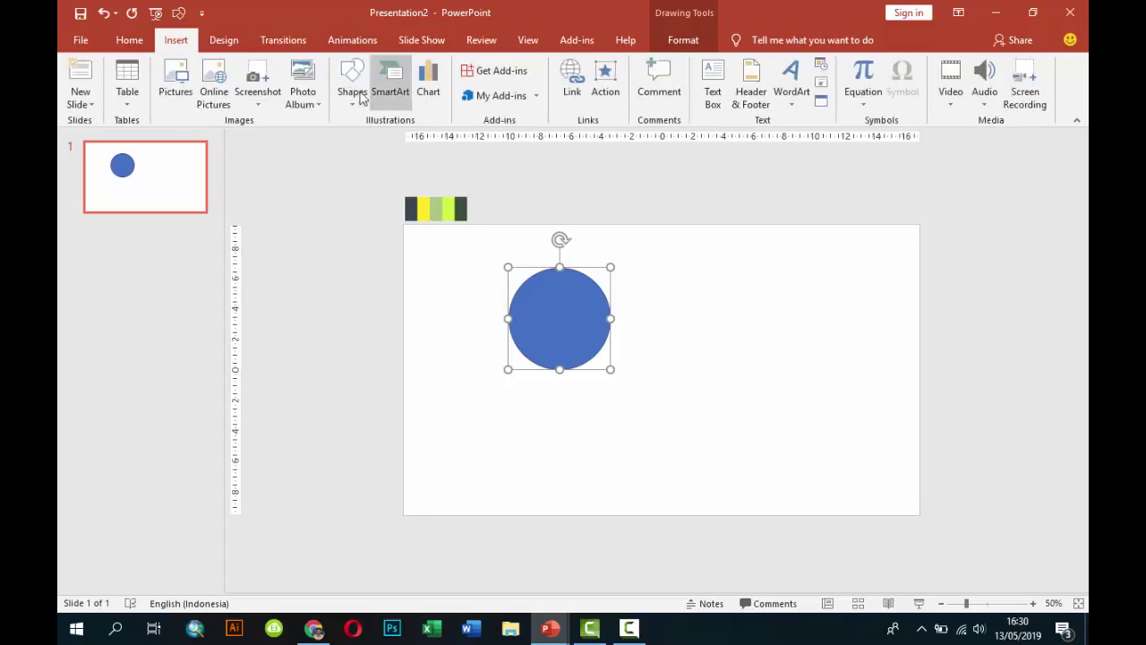
left_click(352, 85)
left_click(409, 136)
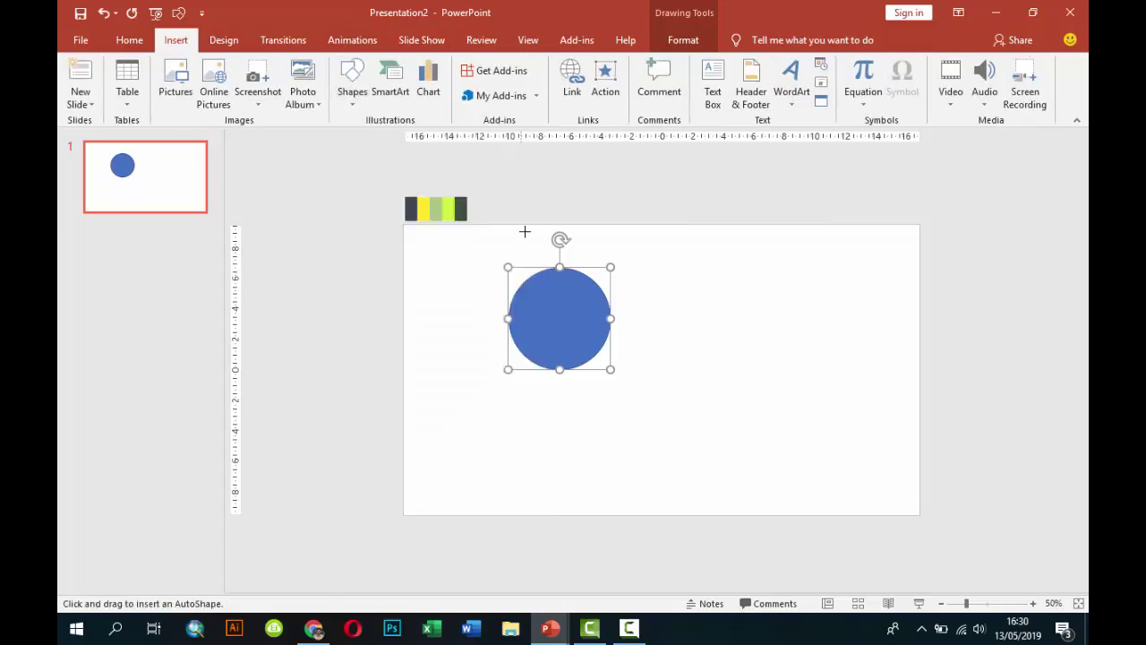
left_click_drag(559, 253, 632, 319)
Select both shapes and intersect them into a quarter circle.
left_click(537, 310, "shift")
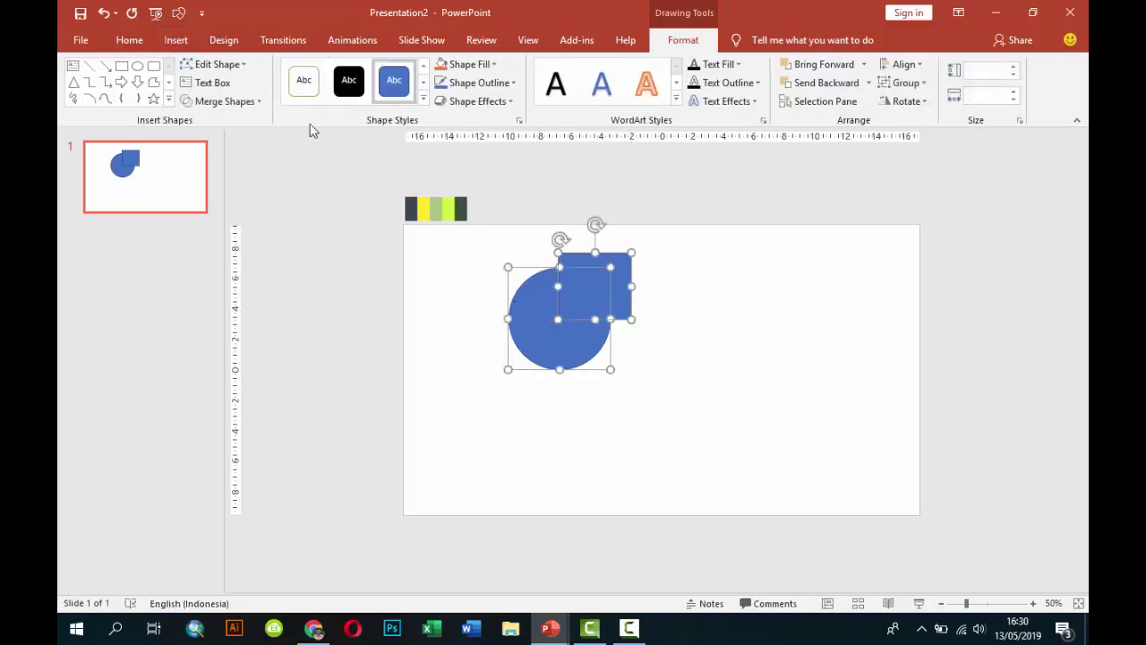
left_click(256, 102)
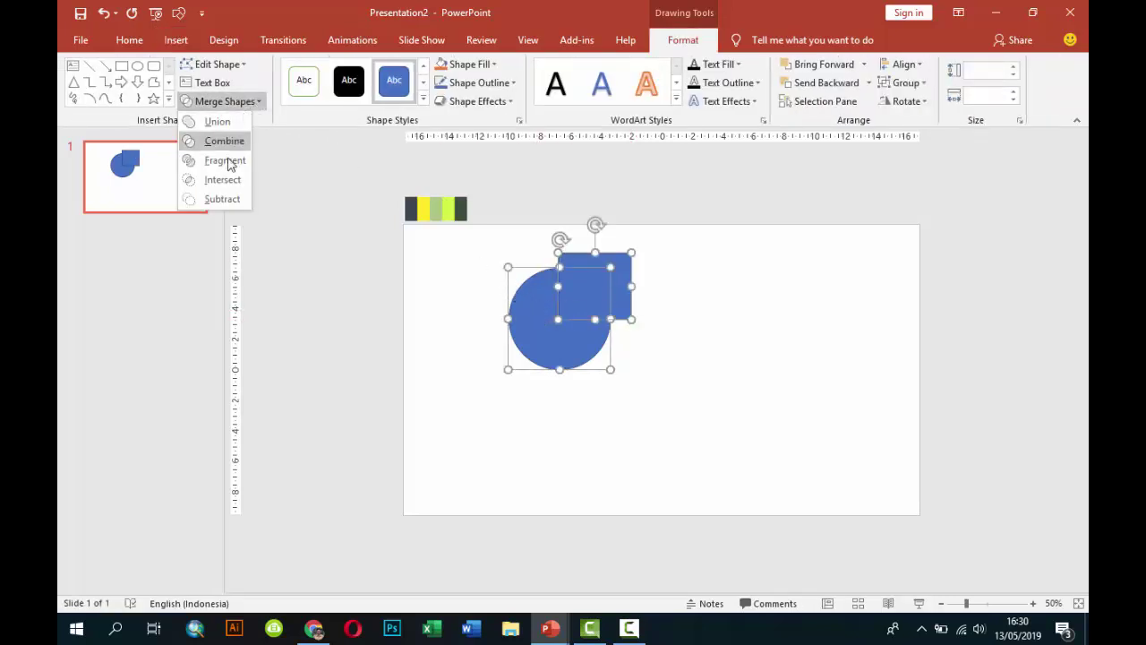
left_click(222, 180)
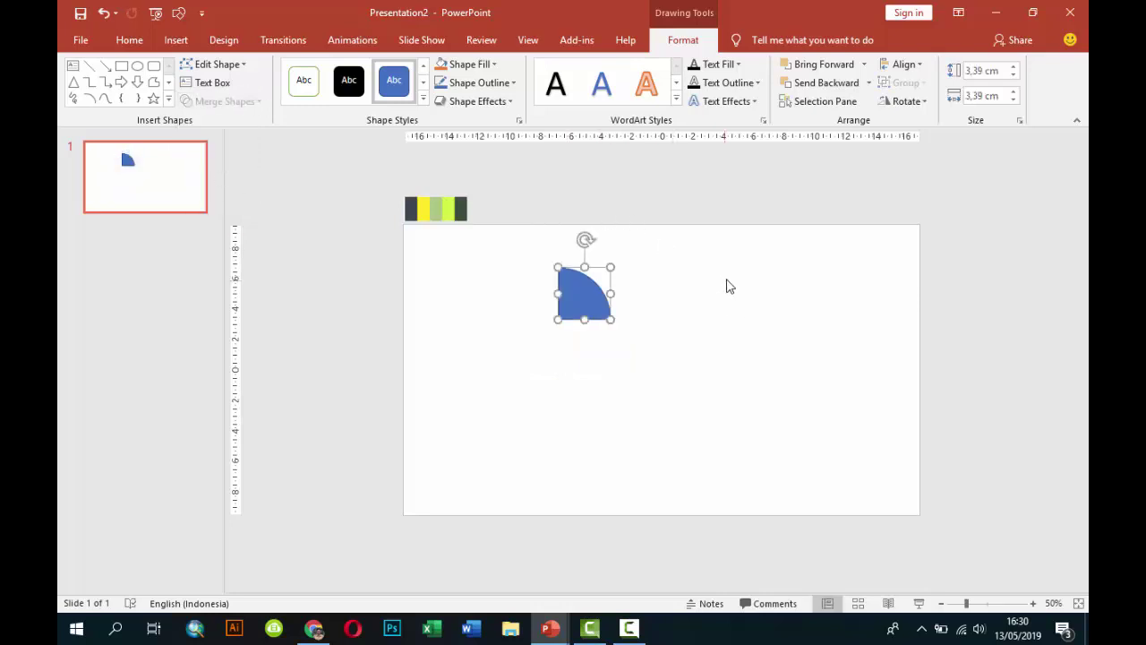
Remove the quarter circle's outline in Format Shape.
right_click(586, 289)
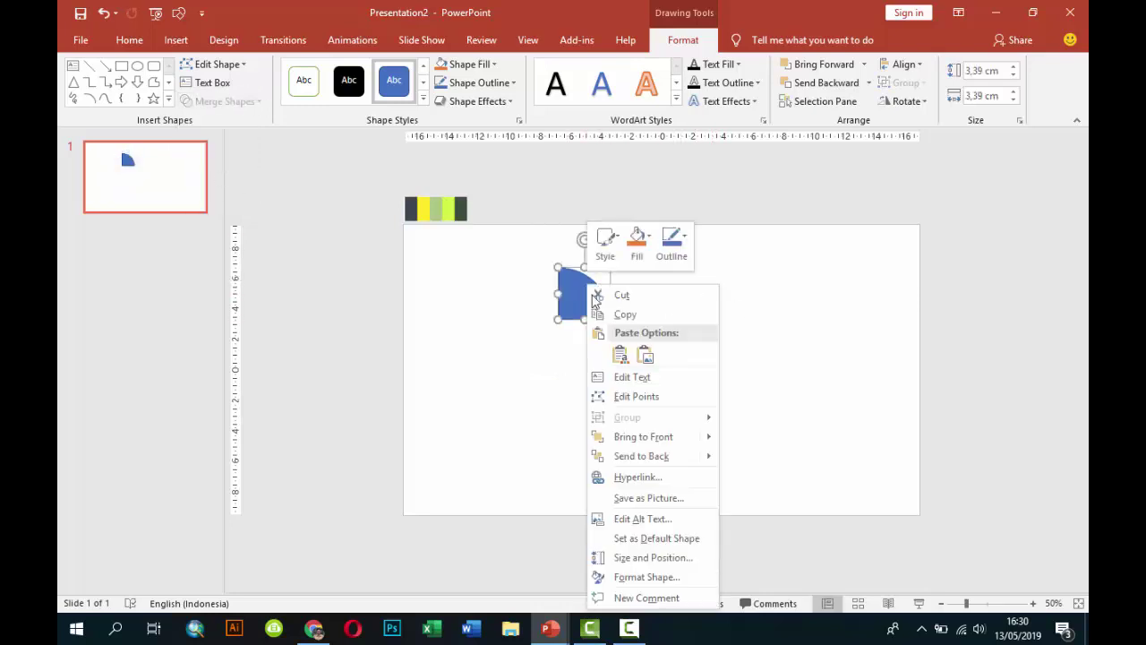
left_click(648, 577)
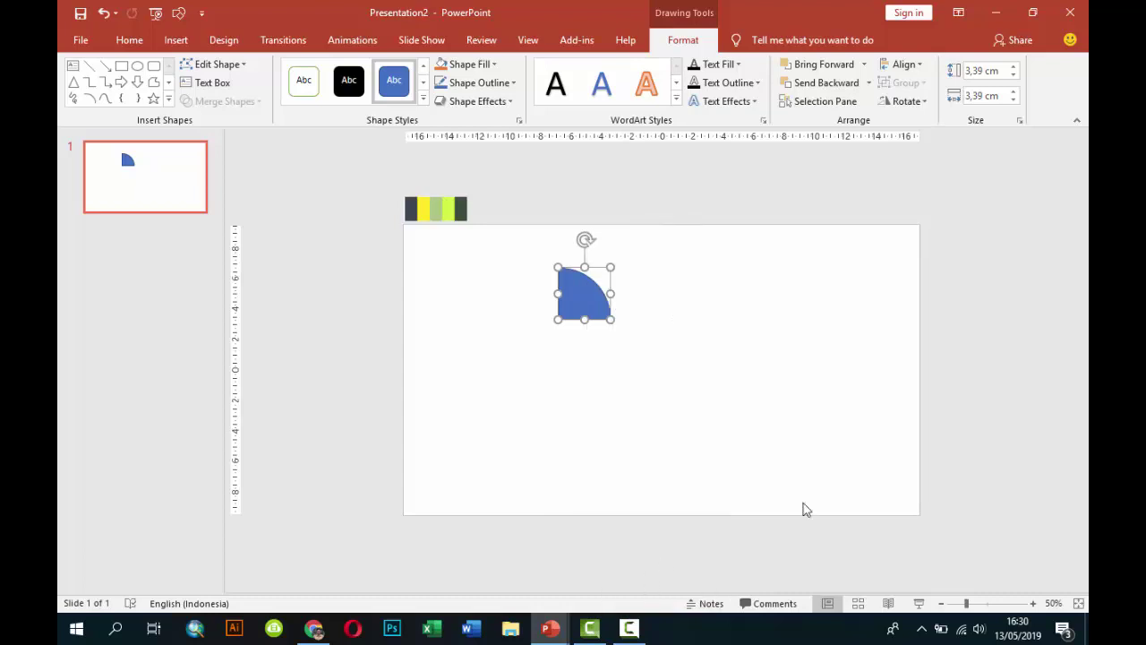
left_click(883, 259)
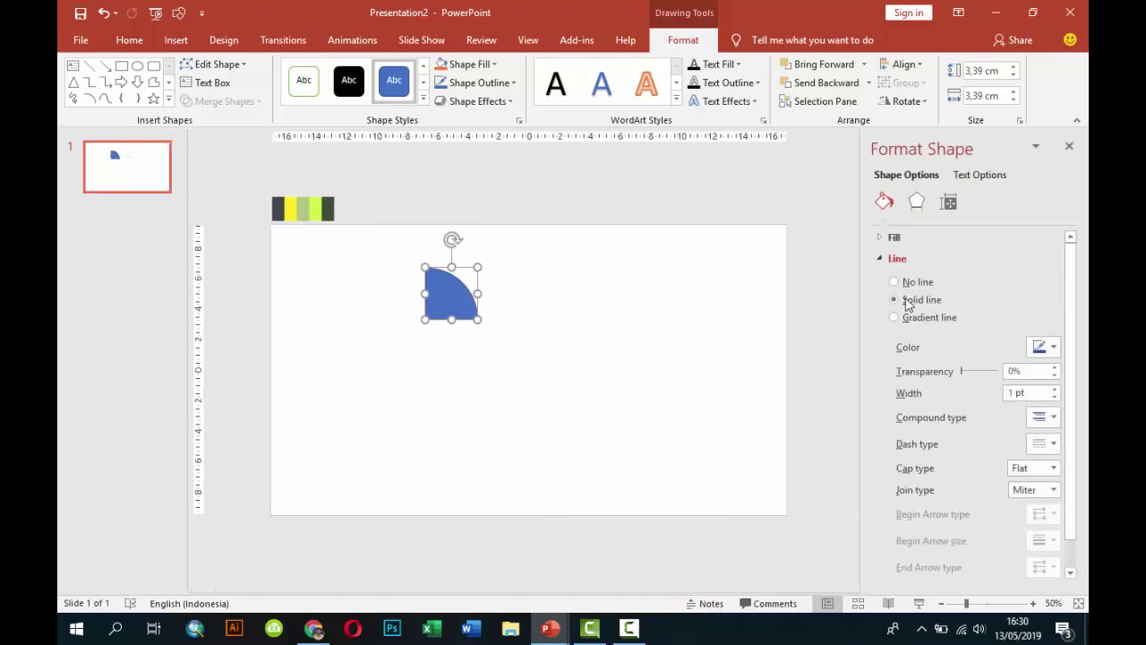
left_click(907, 284)
Fill the quarter circle with the dark slate swatch using the eyedropper.
left_click(891, 238)
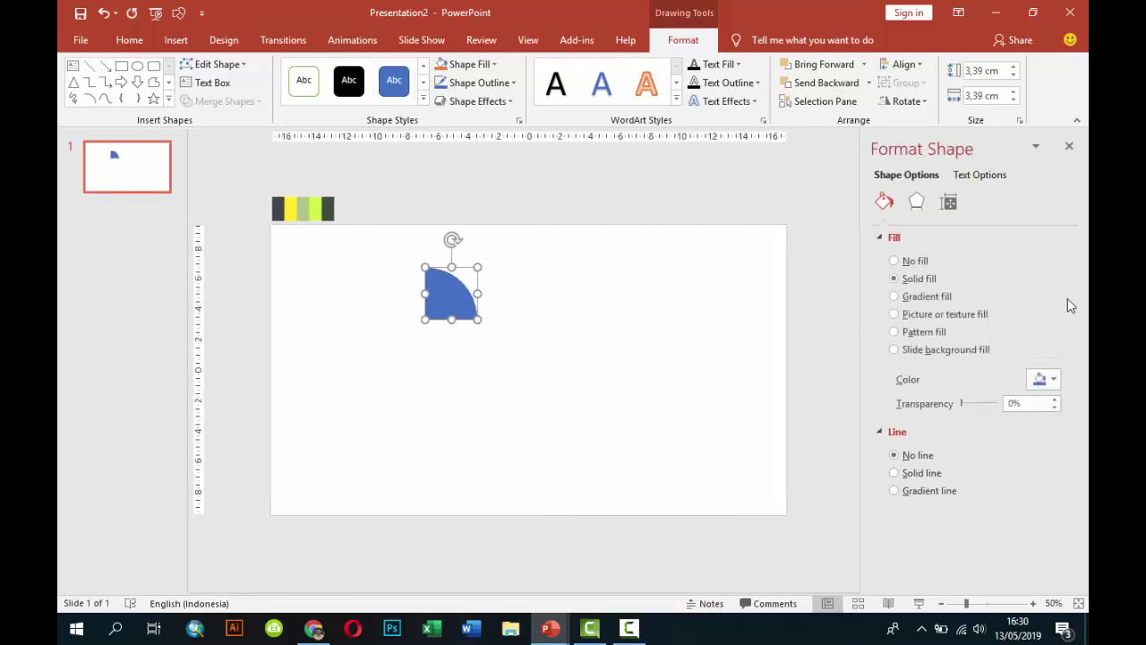
left_click(1043, 380)
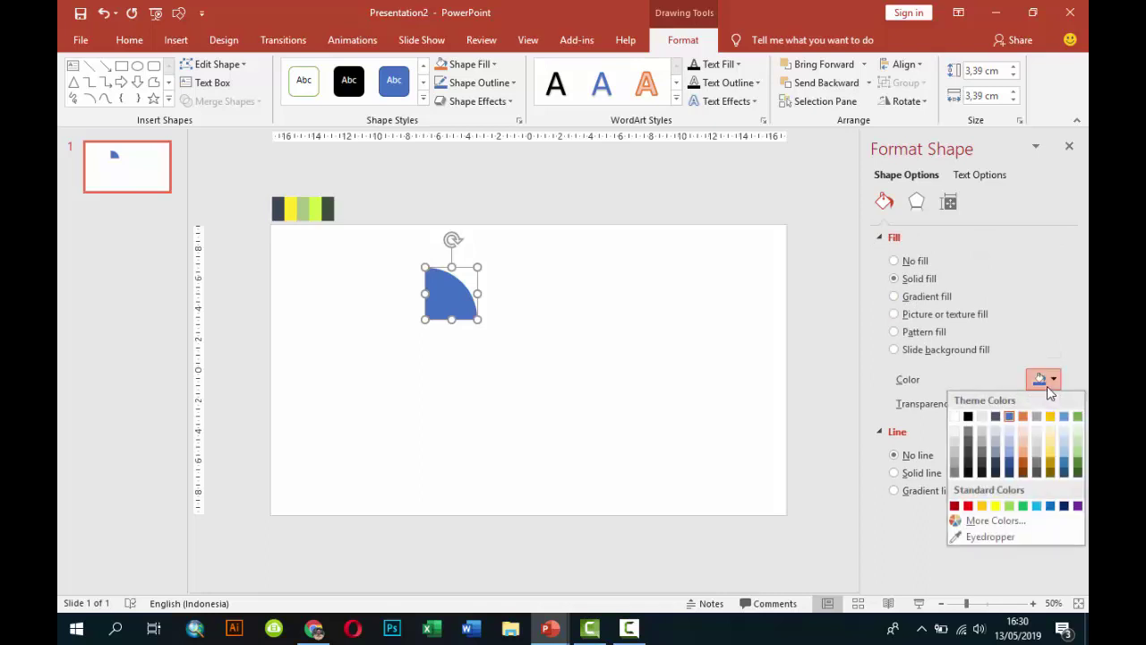
left_click(956, 462)
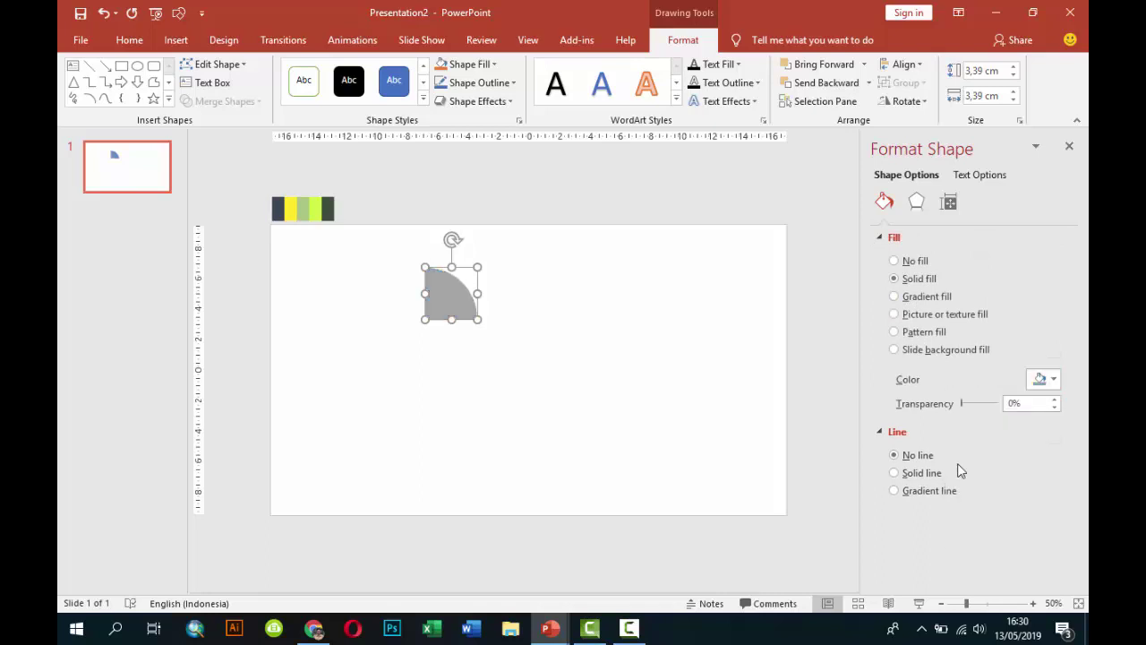
left_click(1039, 380)
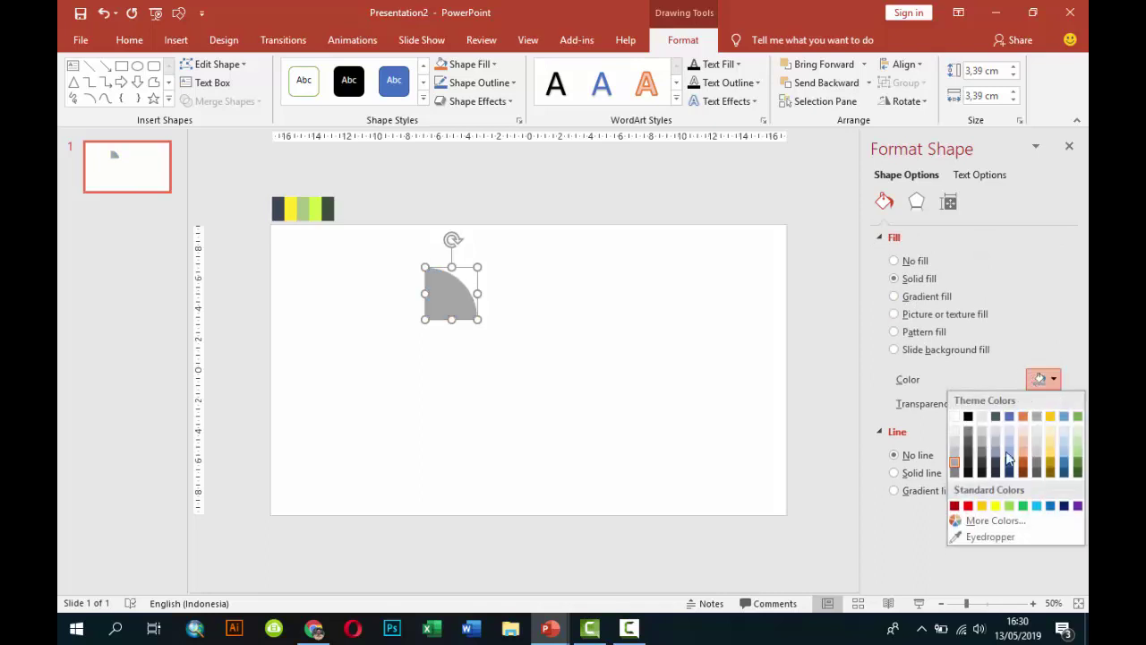
left_click(986, 535)
left_click(280, 209)
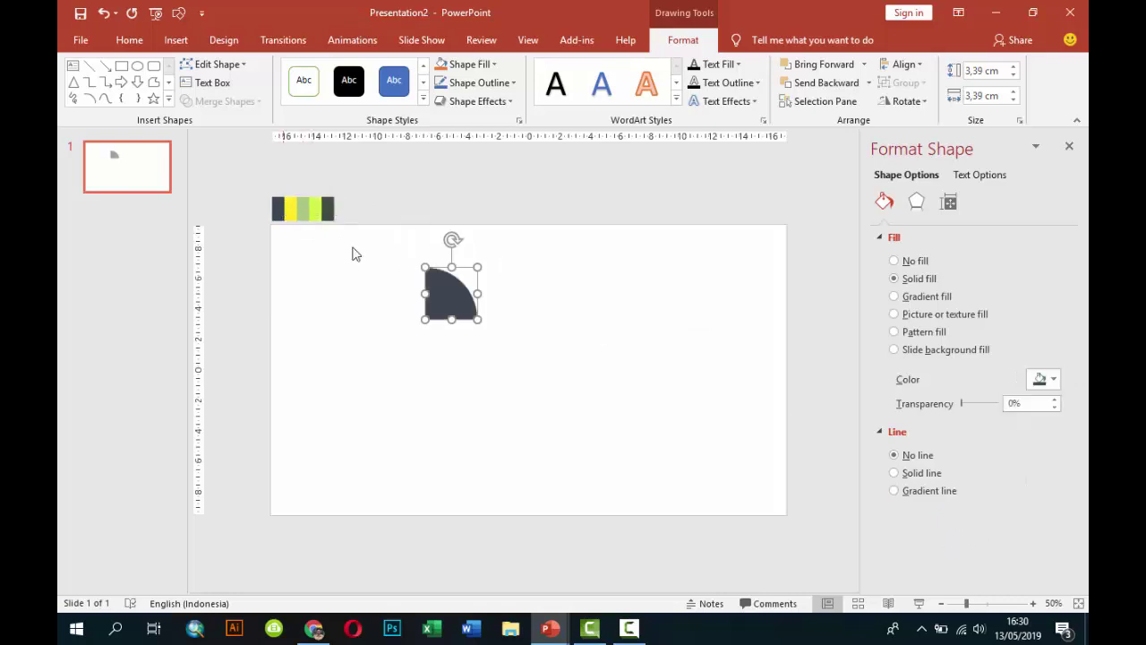
Copy the quarter-circle, flip it vertically and align it beneath the original.
mouse_move(443, 289)
left_mouse_down()
mouse_move(491, 287)
mouse_move(506, 336)
left_mouse_up()
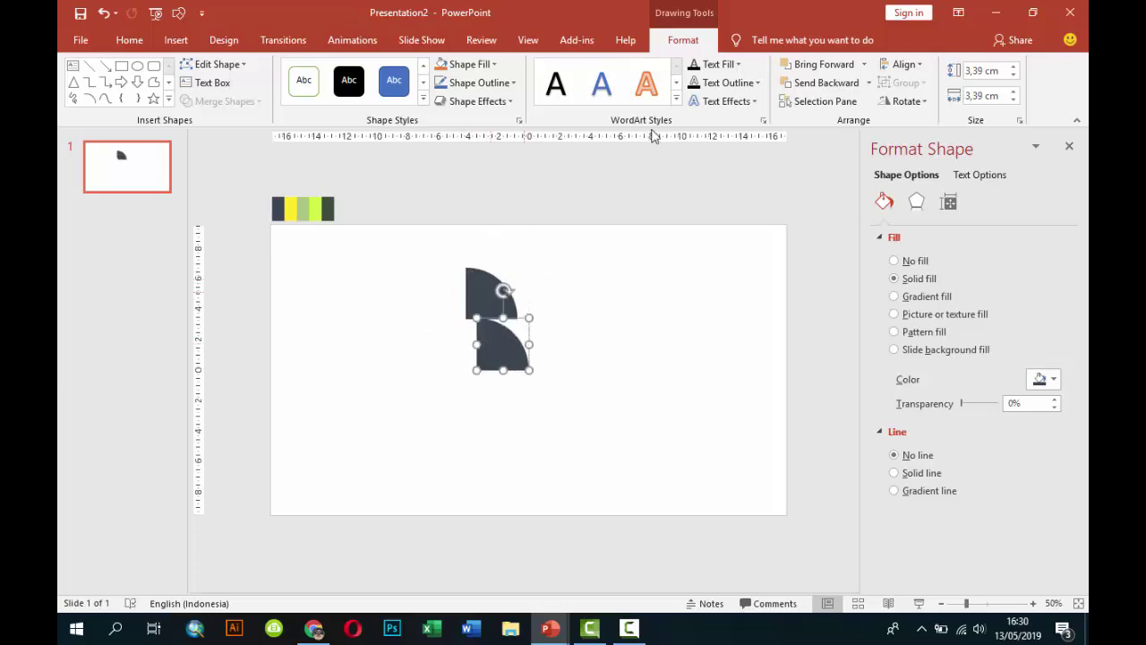
left_click(905, 101)
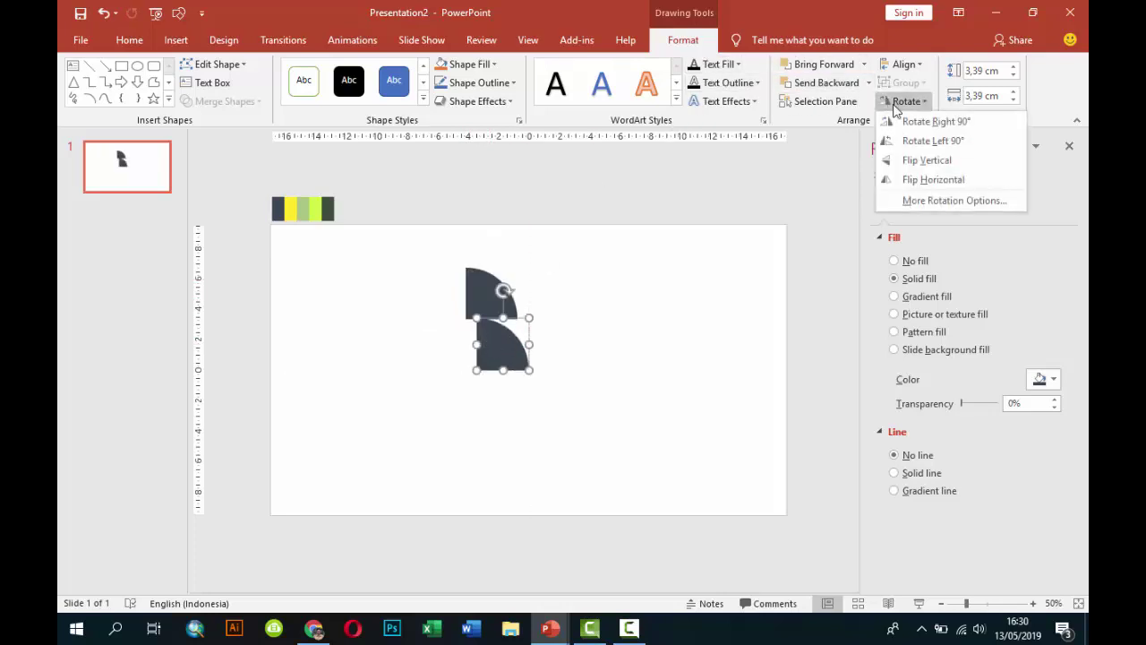
left_click(908, 161)
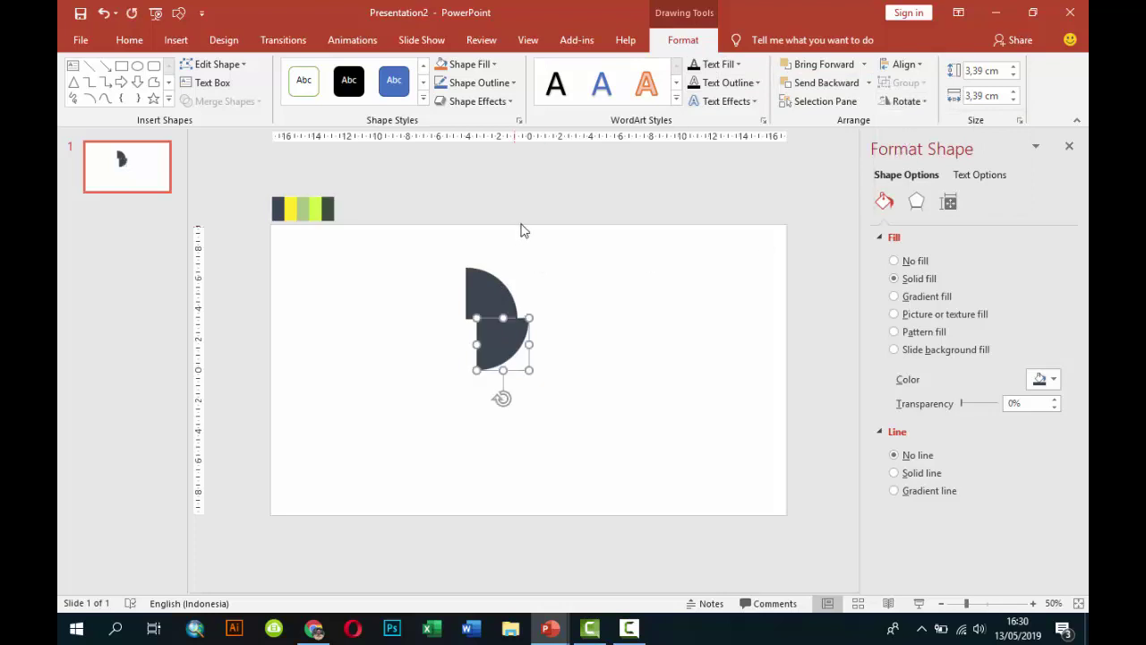
left_click_drag(508, 344, 497, 348)
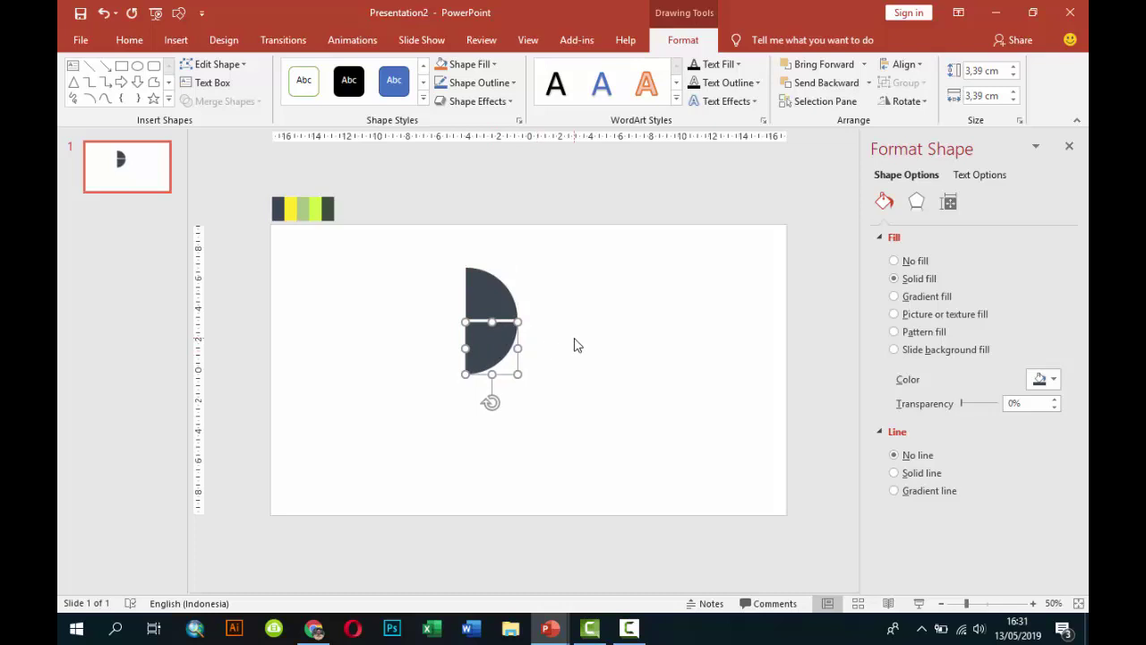
Duplicate the lower quarter, mirror it horizontally and fit it to the left of the pieces.
key("ctrl+d")
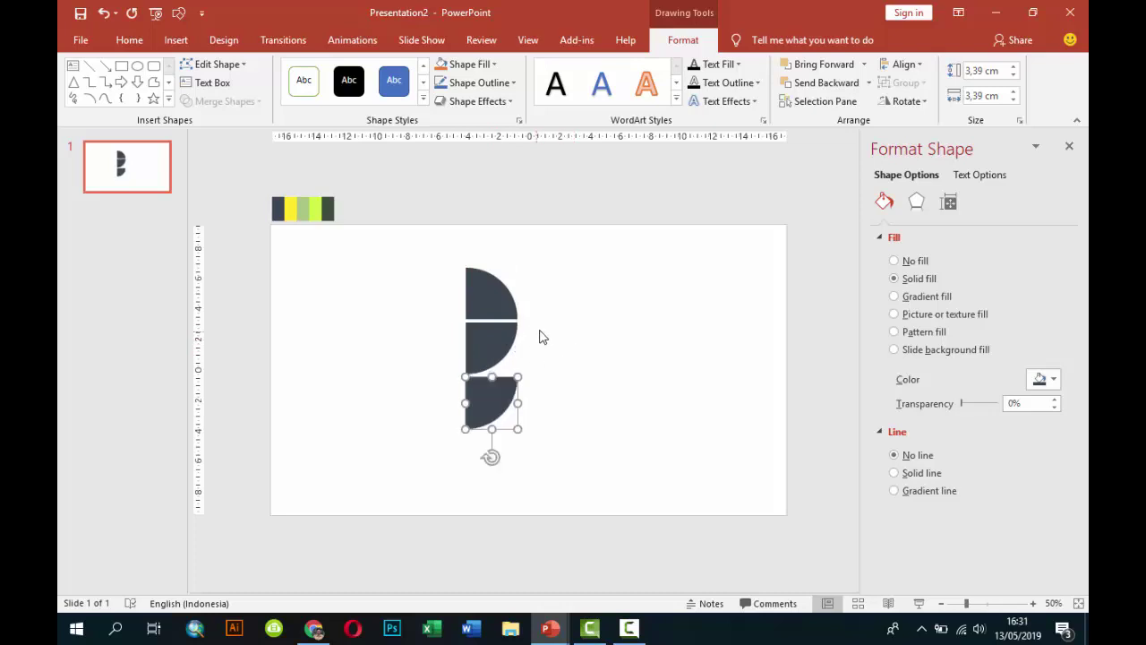
left_click_drag(497, 418, 430, 379)
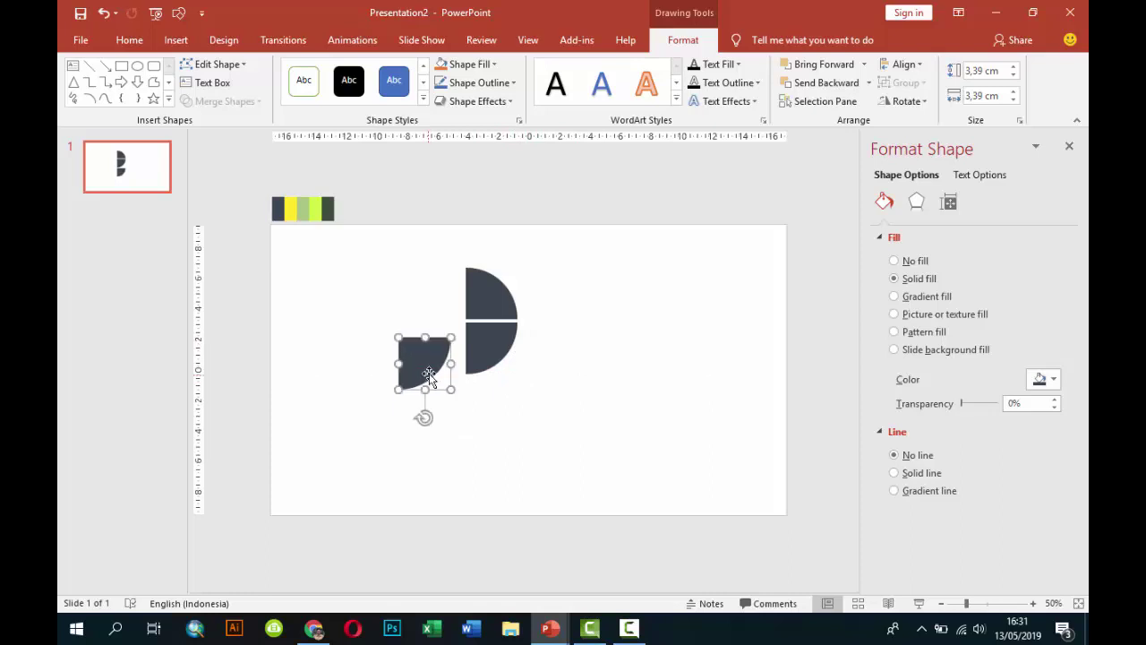
left_click(905, 101)
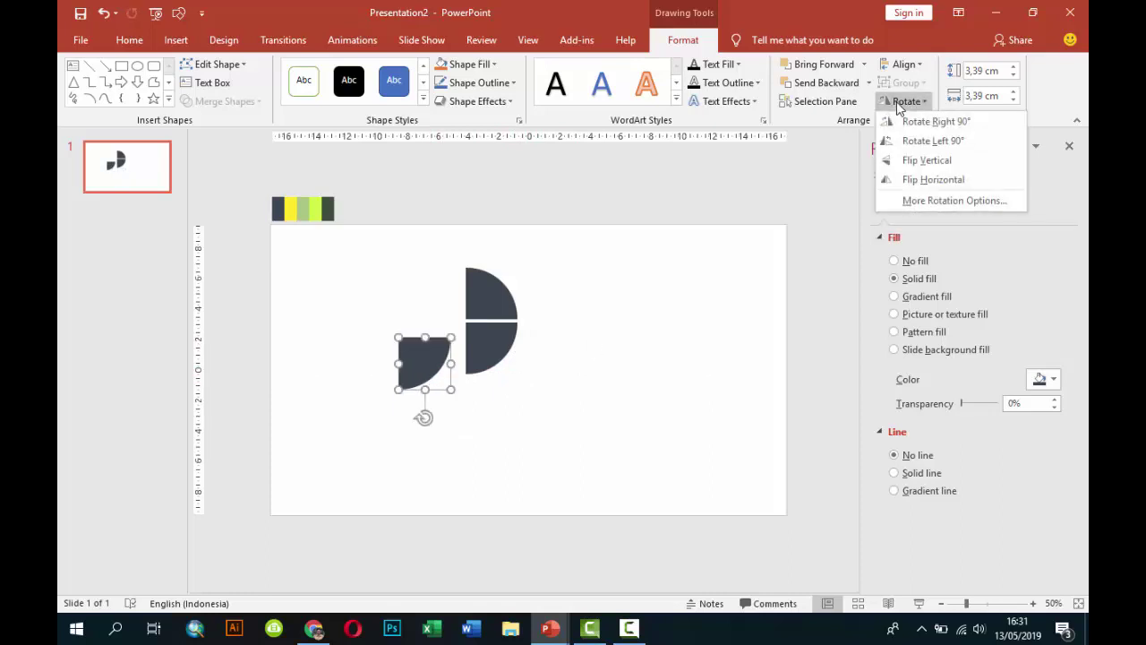
left_click(931, 180)
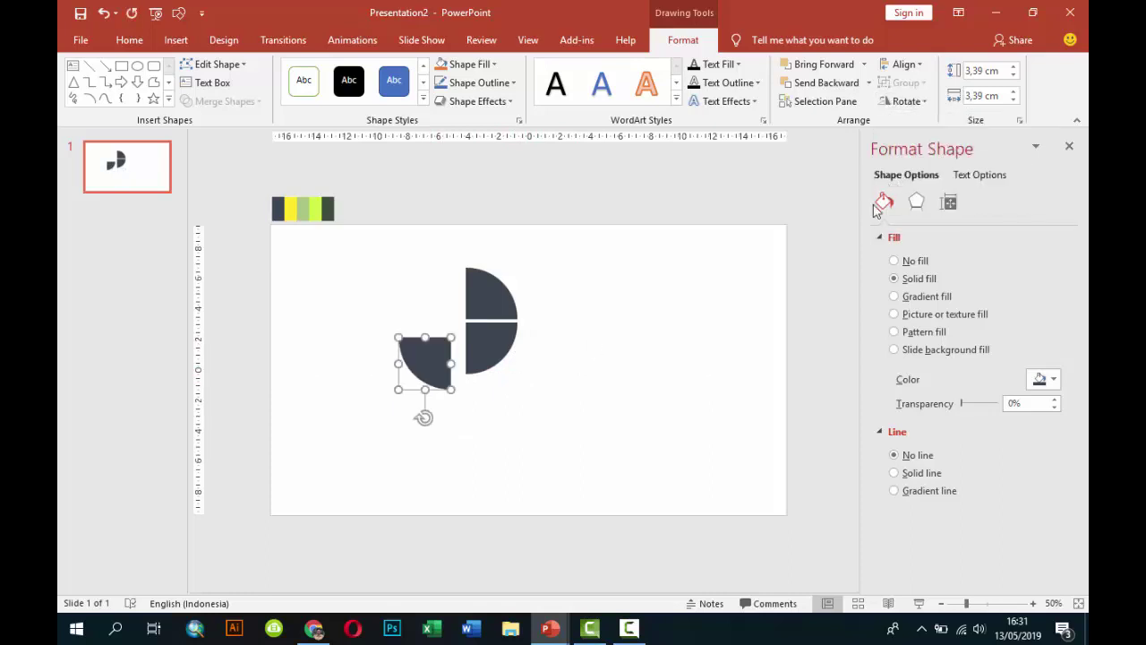
left_click_drag(425, 365, 439, 348)
key("Left")
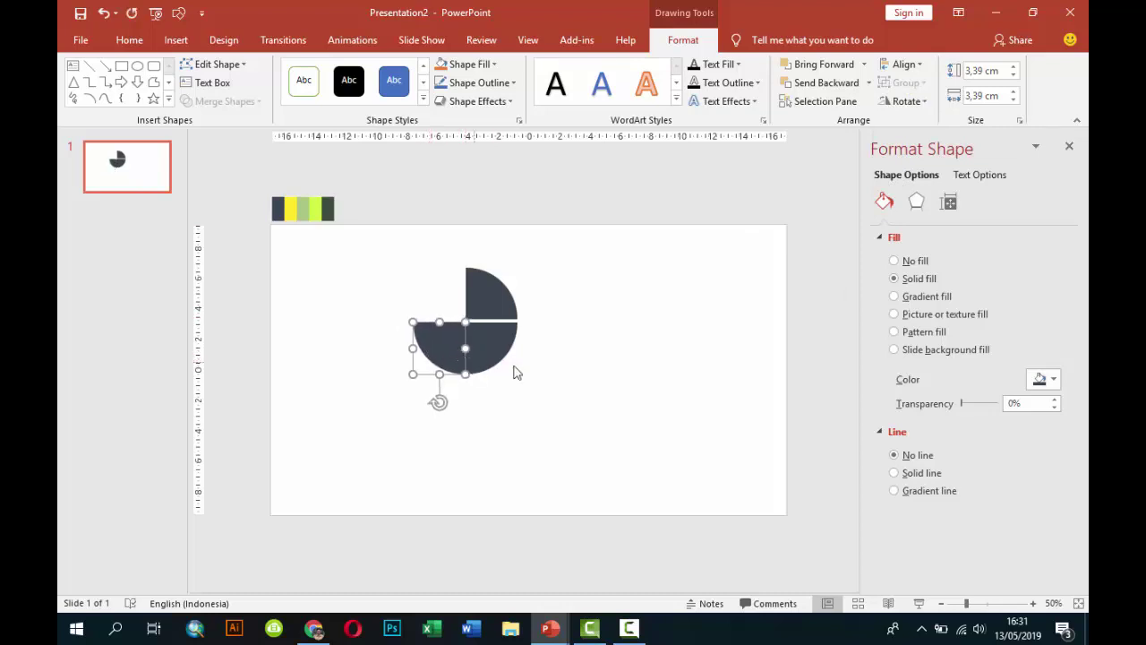
Fill the lower-left quarter with the lime swatch using the eyedropper.
left_click(1044, 379)
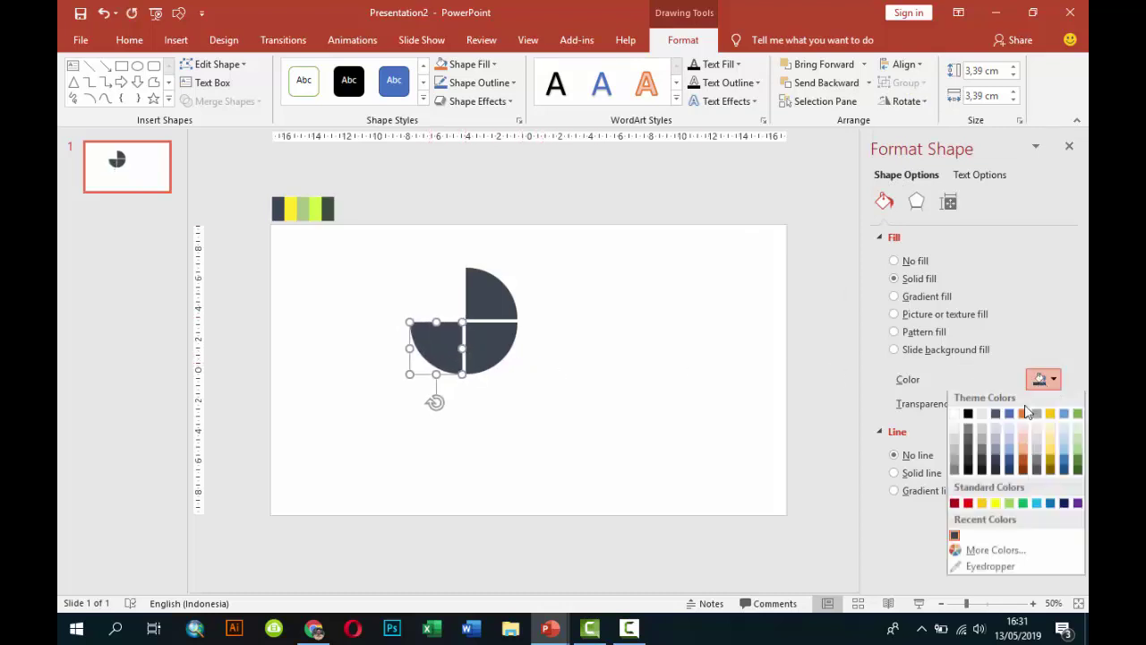
left_click(990, 566)
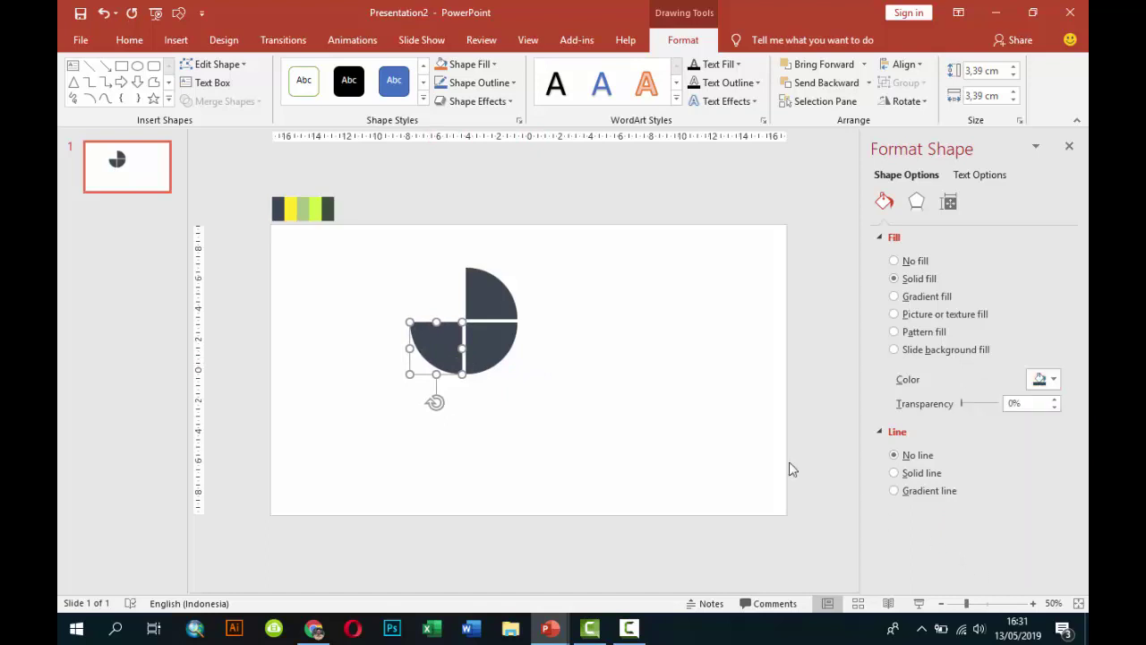
left_click(321, 207)
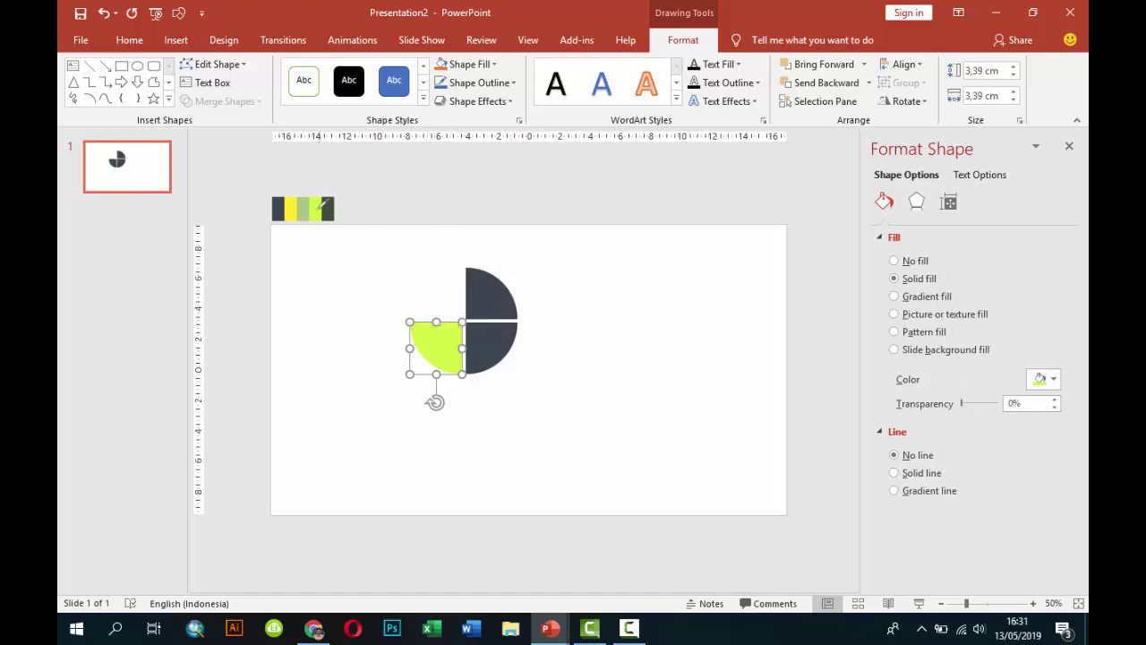
Fill the lower-right quarter with the dark green swatch using the eyedropper.
left_click(505, 347)
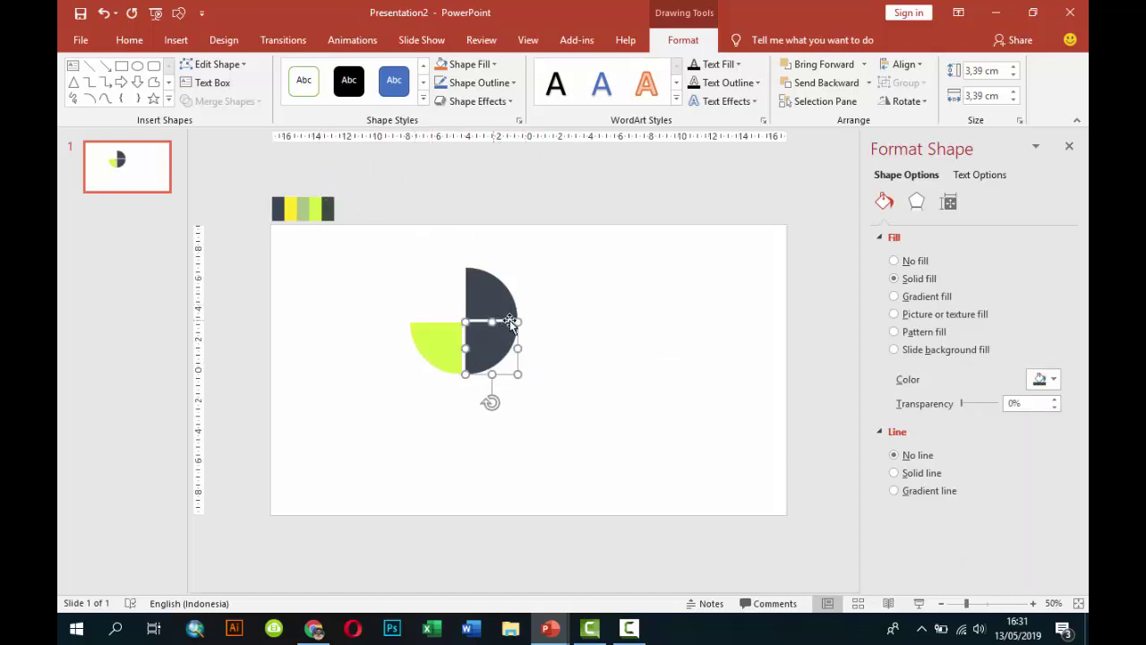
left_click(1049, 380)
left_click(985, 567)
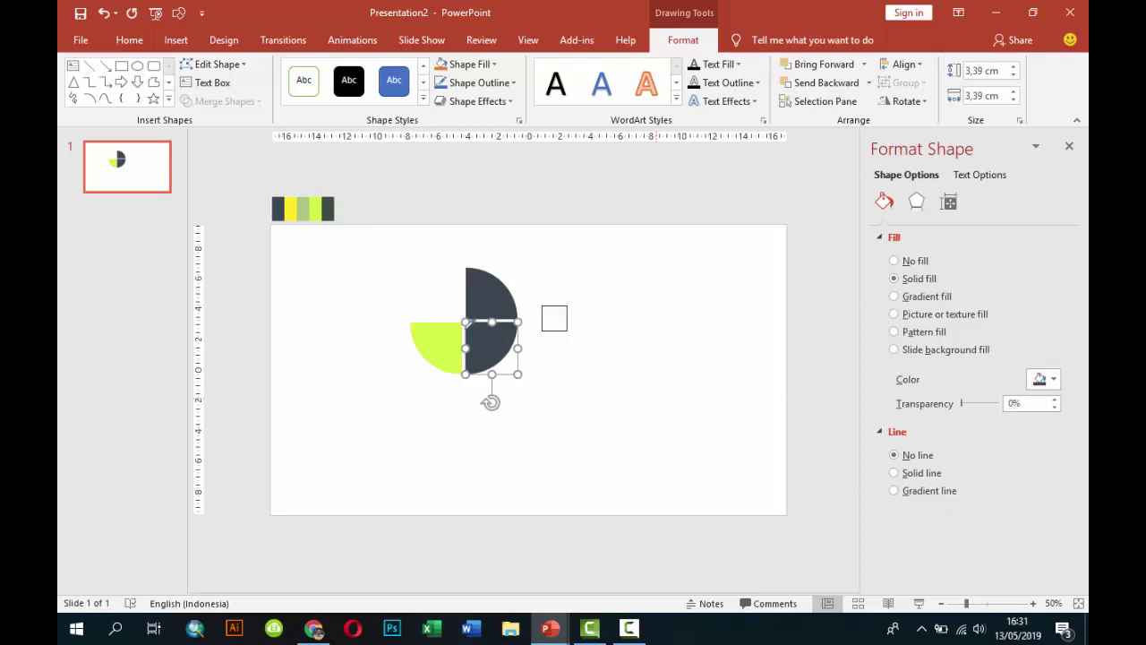
left_click(327, 211)
Rotate the lime quarter 90° clockwise and fit it against the dark pieces.
left_click(523, 269)
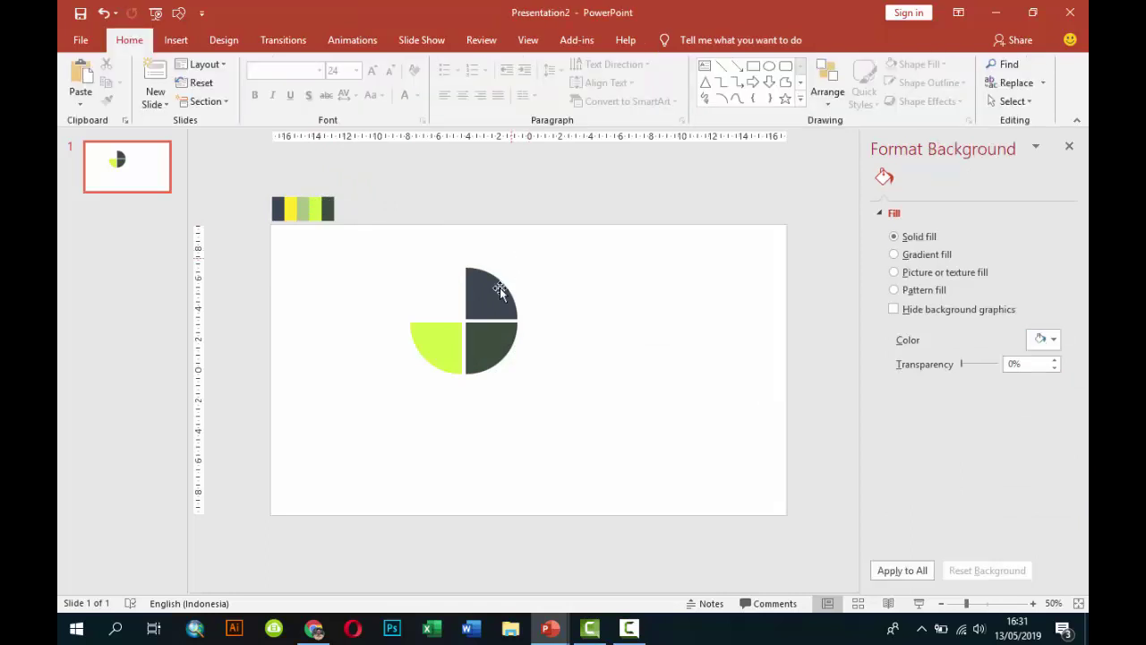
mouse_move(455, 347)
left_mouse_down()
mouse_move(438, 365)
mouse_move(440, 348)
left_mouse_up()
left_click(914, 100)
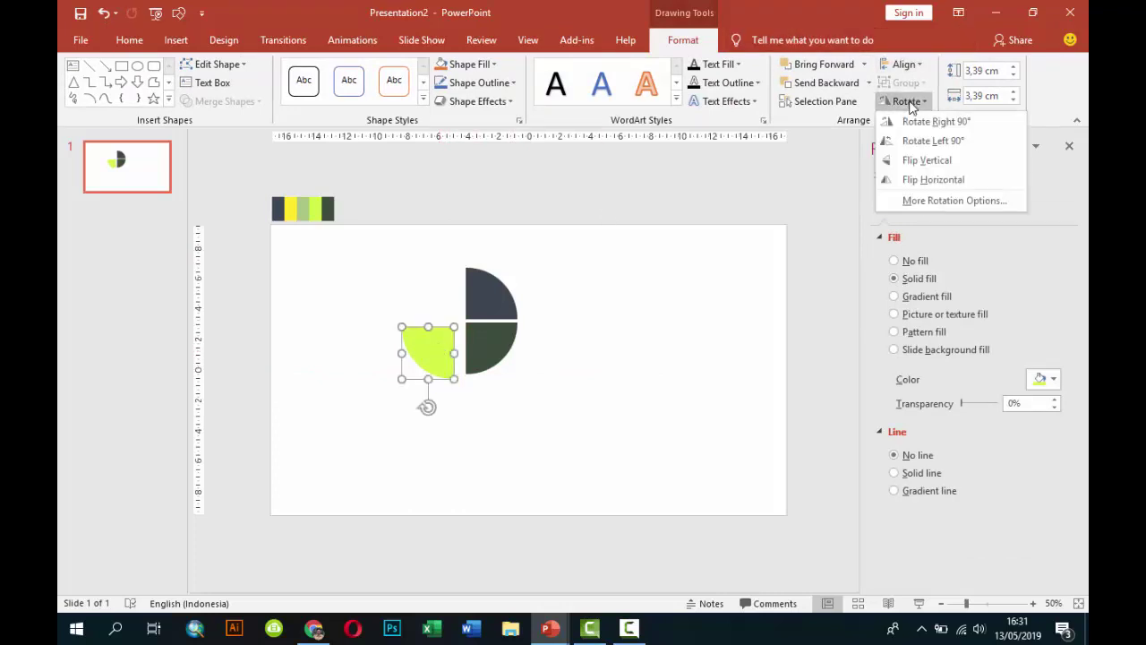
left_click(922, 117)
left_click_drag(439, 351, 445, 346)
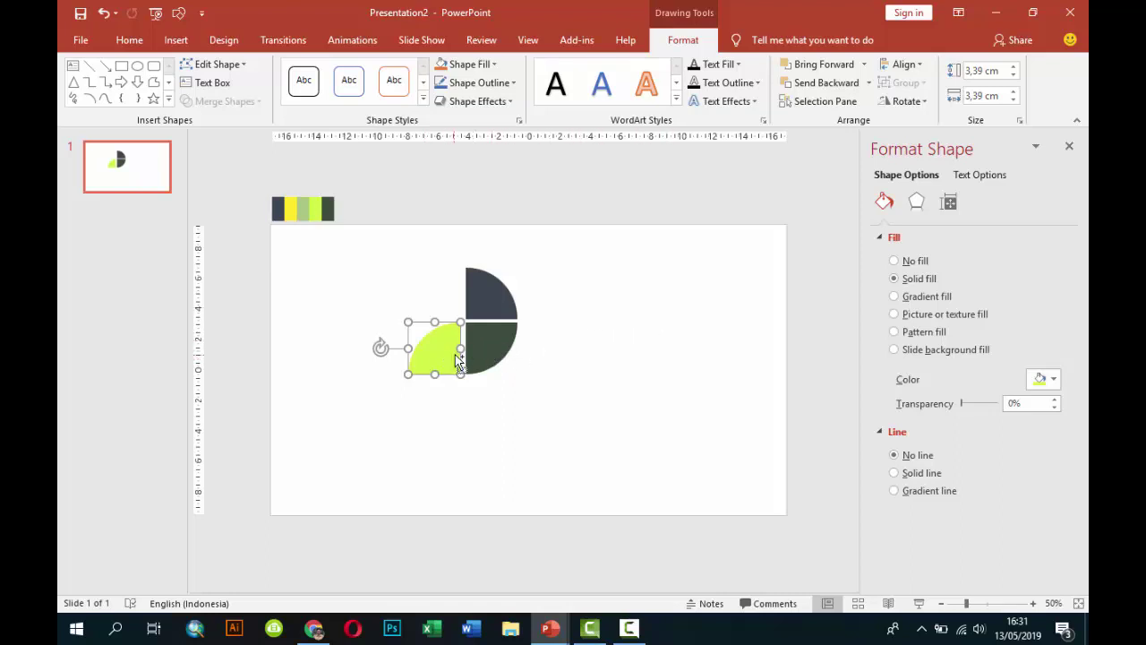
Copy the lime quarter below, flip it vertically and line it up underneath.
left_click_drag(455, 355, 450, 402)
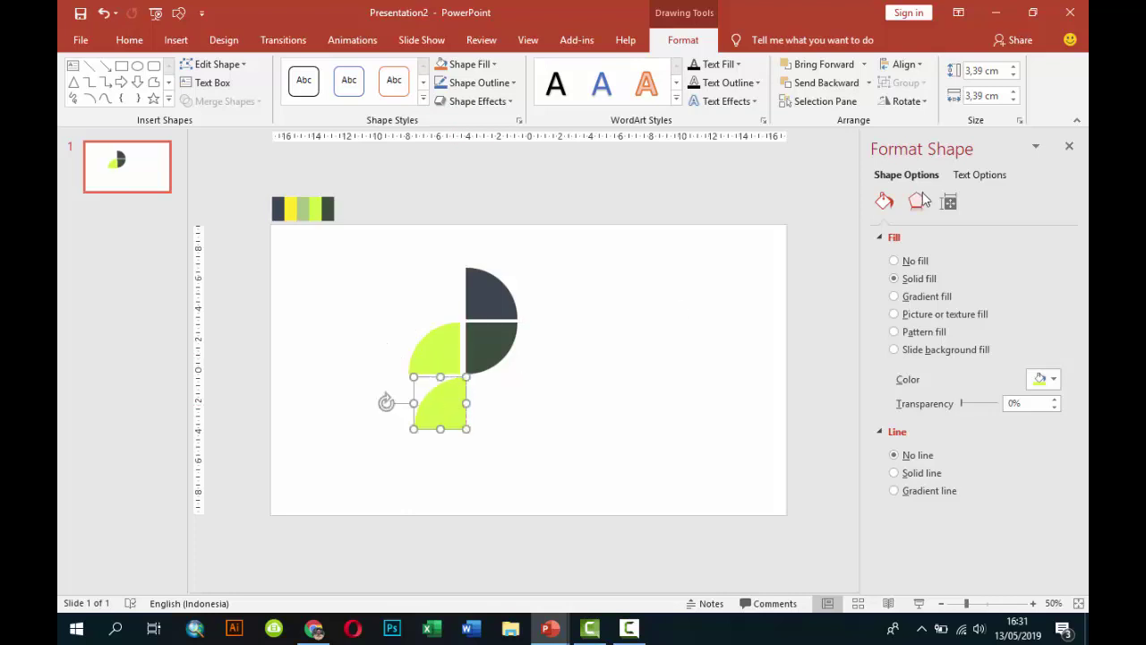
left_click(900, 101)
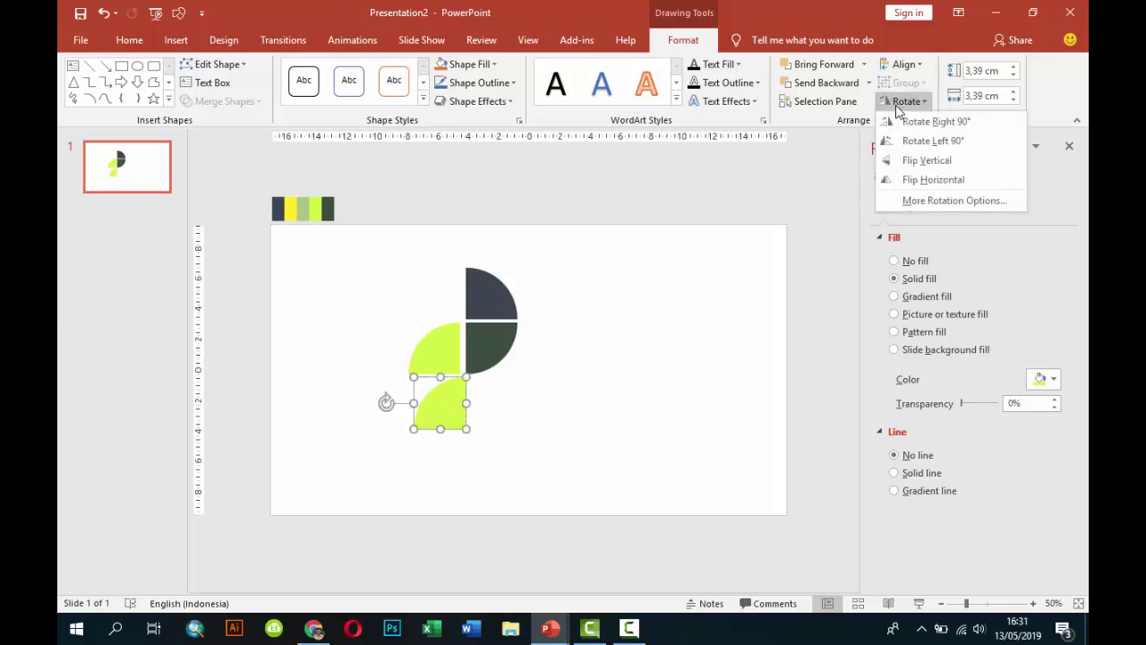
left_click(895, 160)
left_click_drag(449, 402, 445, 399)
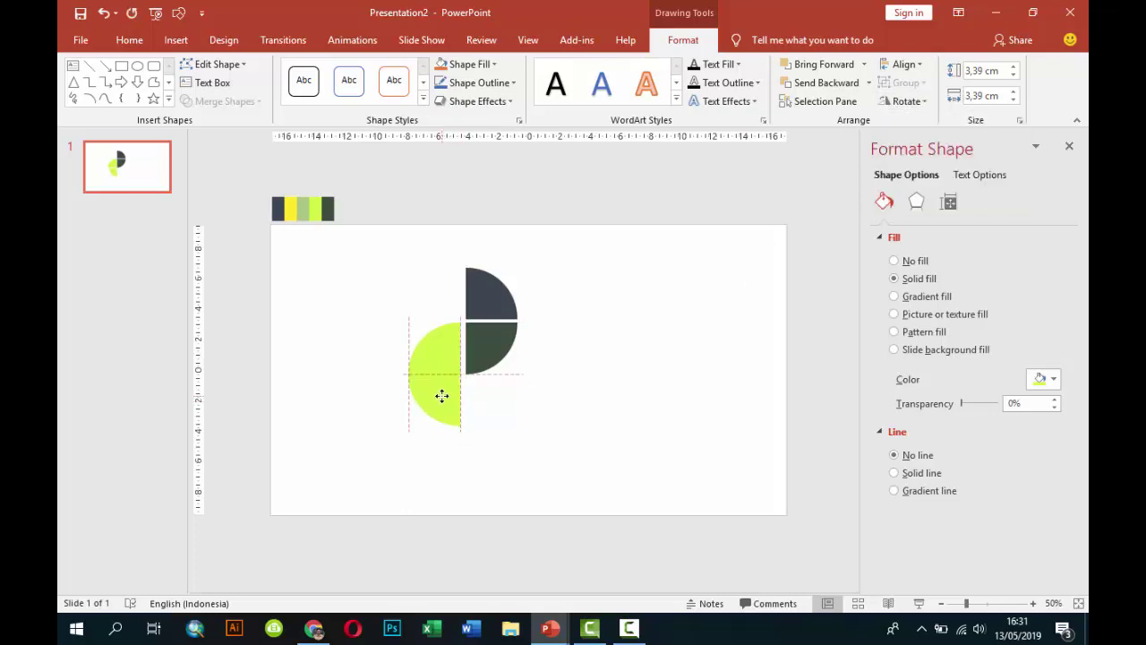
key("Down")
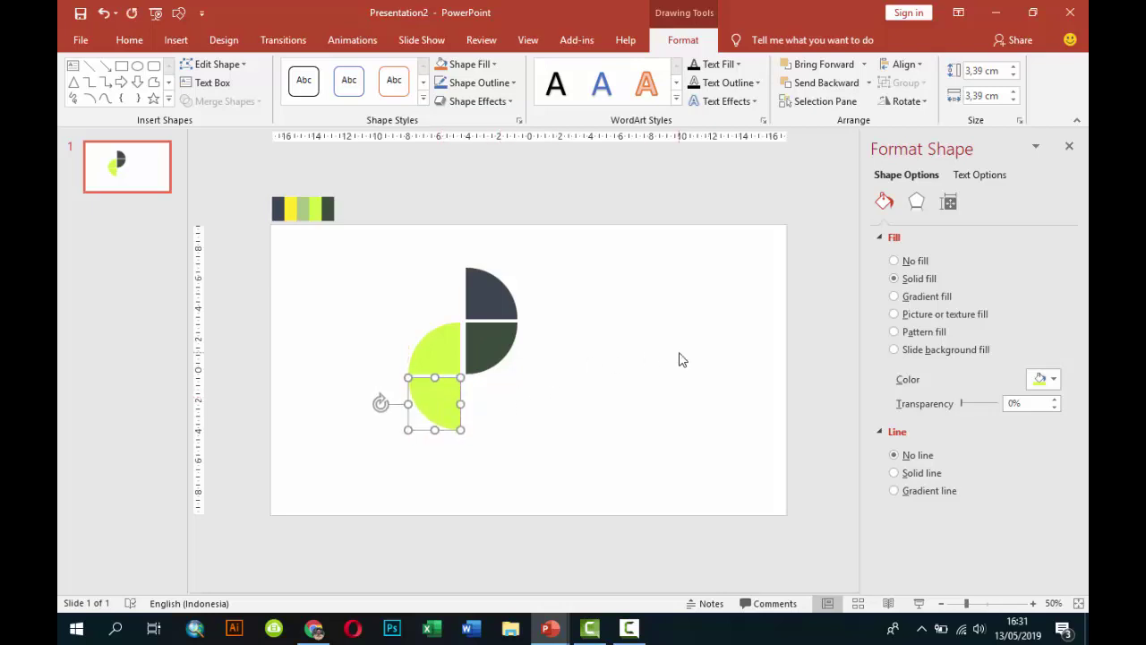
Fill the lower copy with the bright yellow swatch using the eyedropper.
left_click(1043, 379)
left_click(990, 569)
left_click(287, 206)
left_click(553, 287)
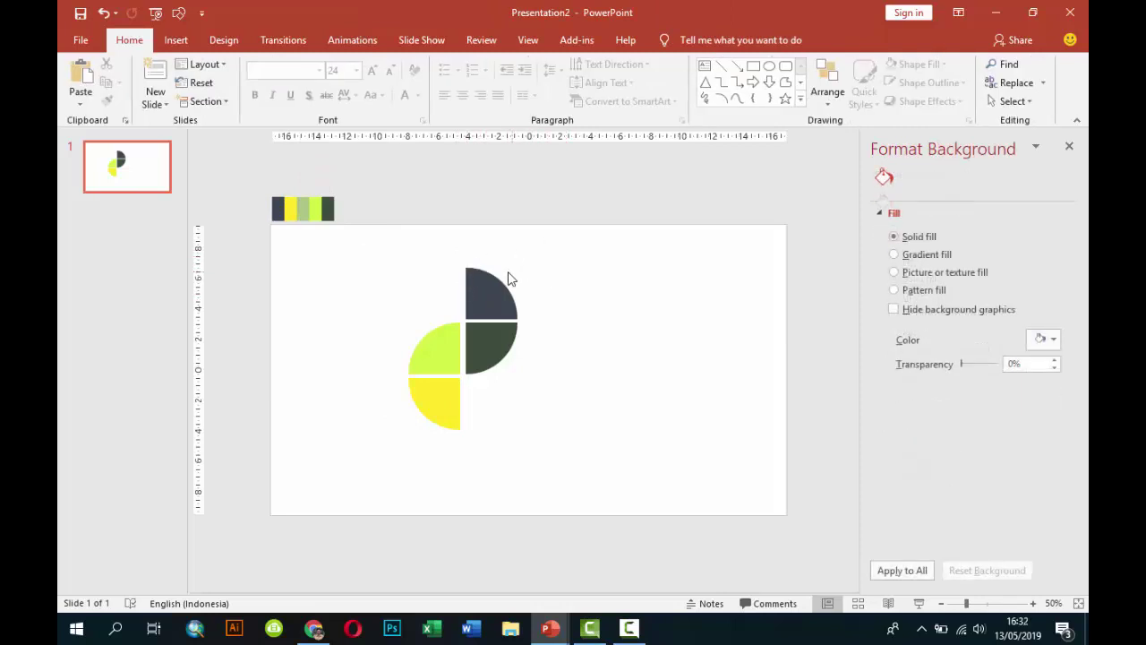
Copy the dark pair and the lime-and-yellow pair below the originals.
left_click(512, 309)
left_click(500, 333, "shift")
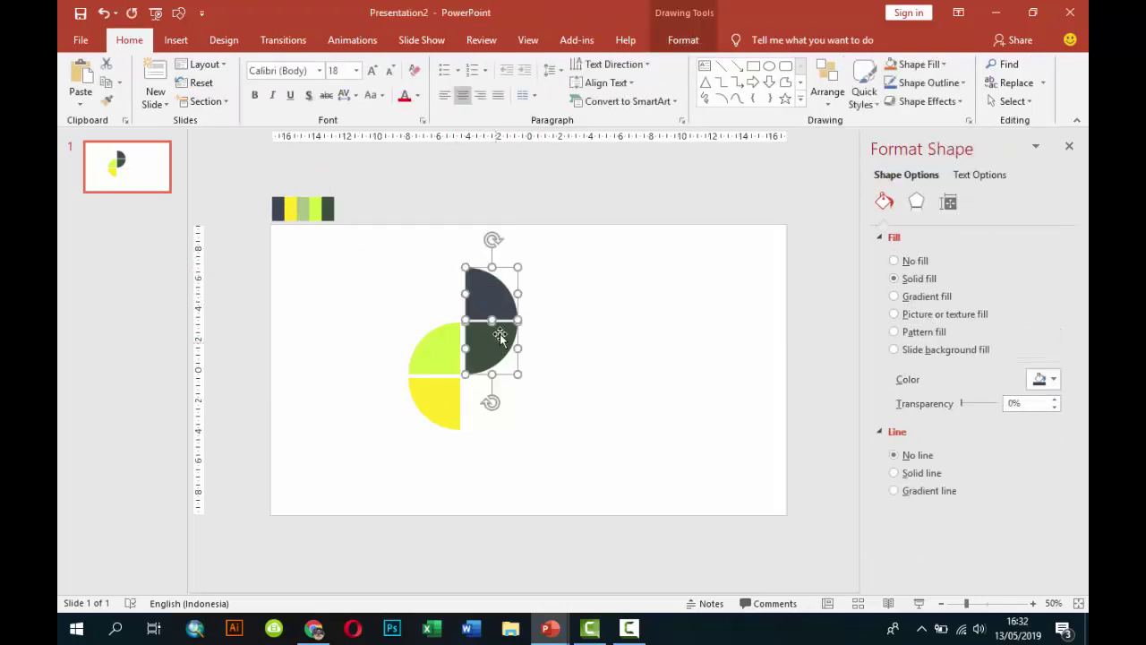
left_click_drag(493, 318, 490, 413, "ctrl")
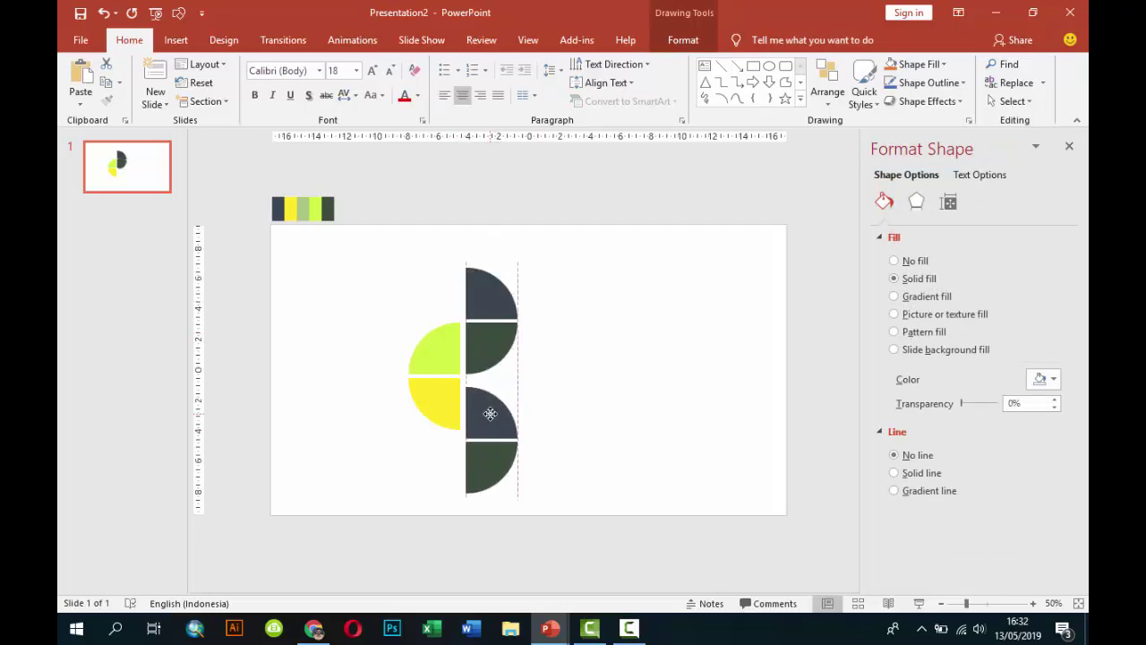
left_click_drag(490, 413, 490, 404)
left_click(450, 403)
left_click(445, 352, "shift")
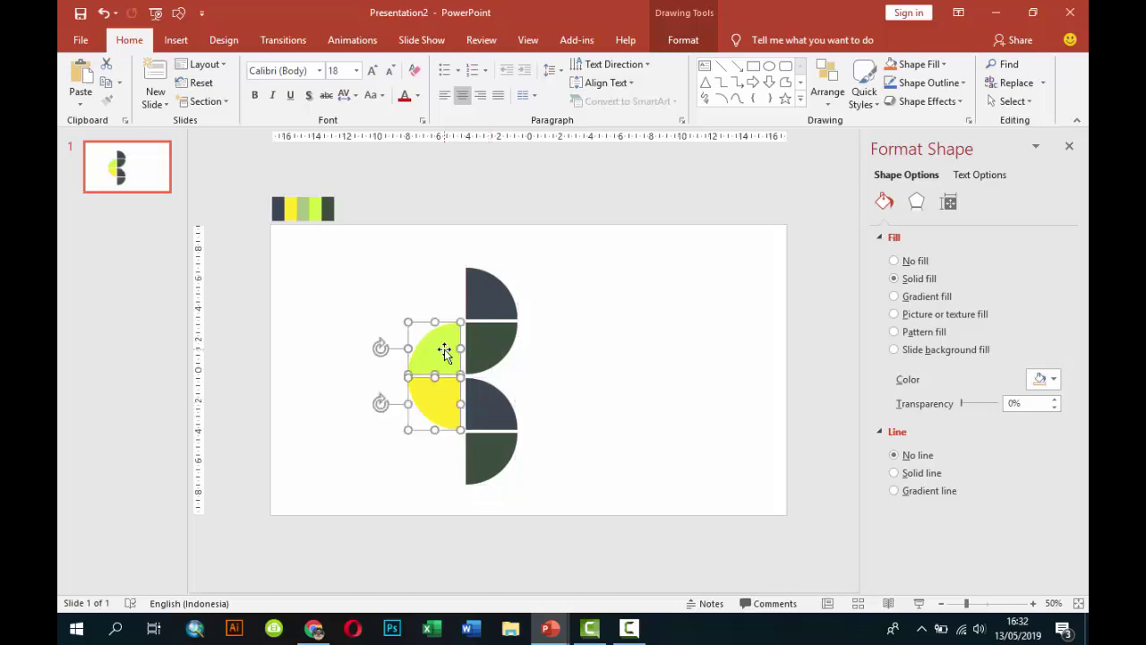
left_click_drag(445, 352, 444, 457)
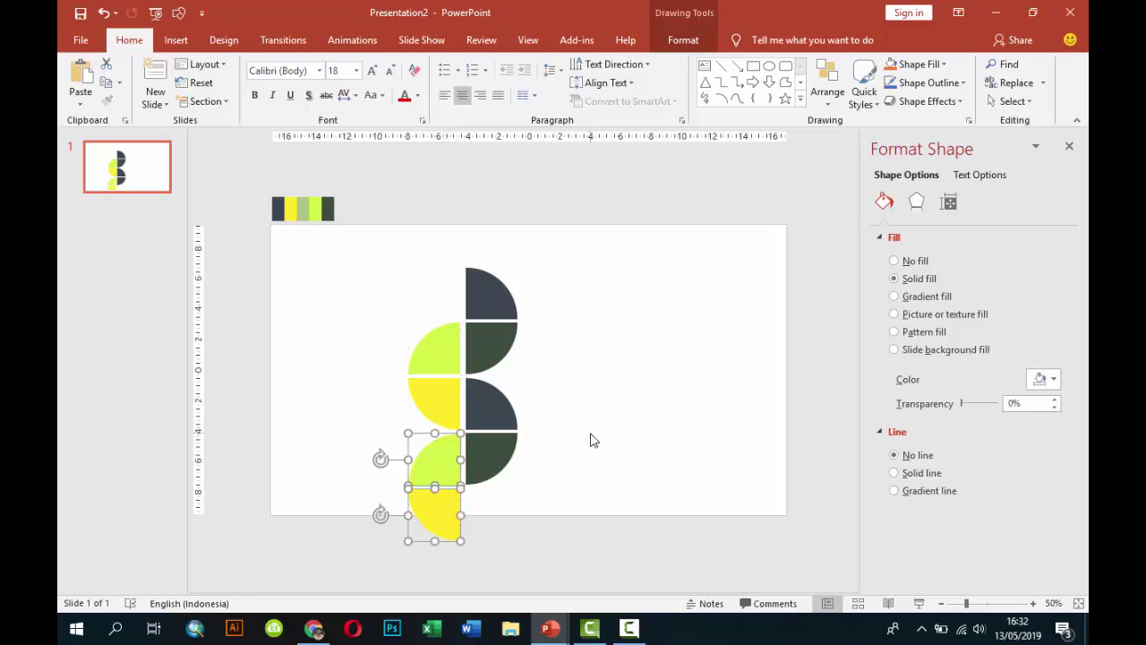
Select all eight quarter-circles and move them up and to the right.
left_click(366, 248)
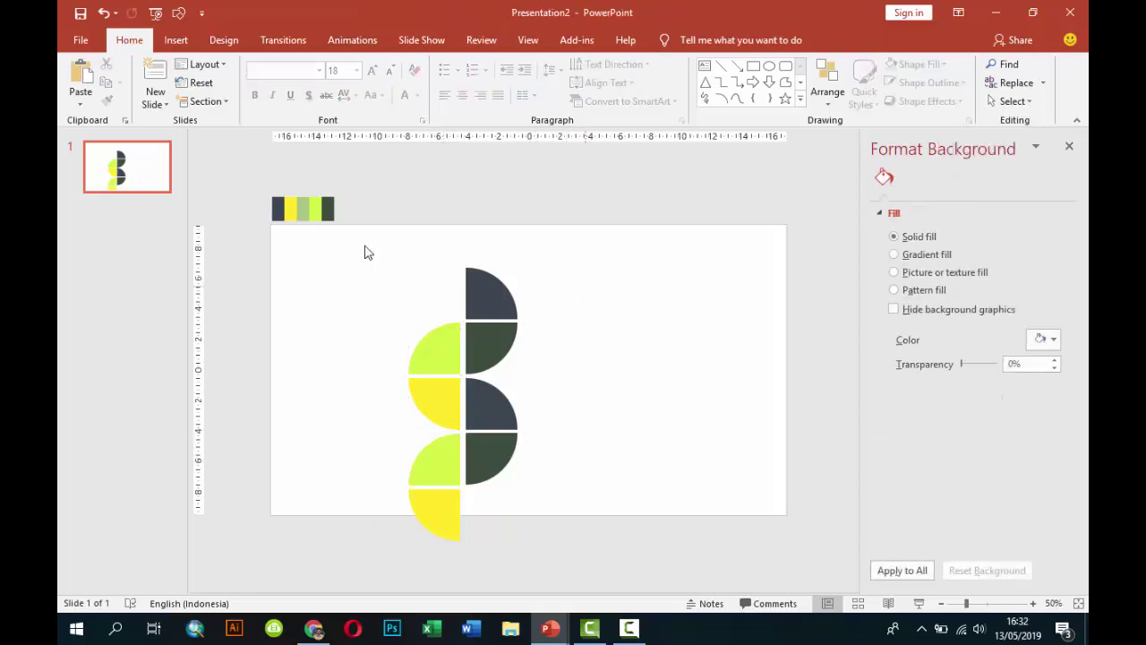
left_click_drag(347, 231, 582, 583)
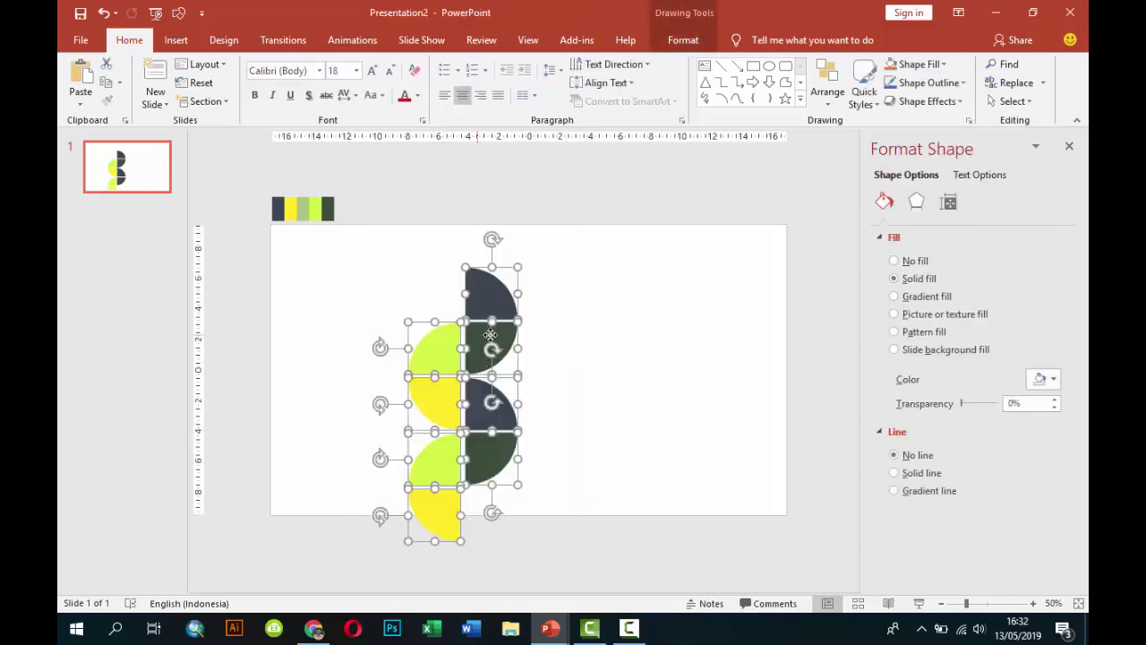
left_click_drag(491, 334, 523, 300)
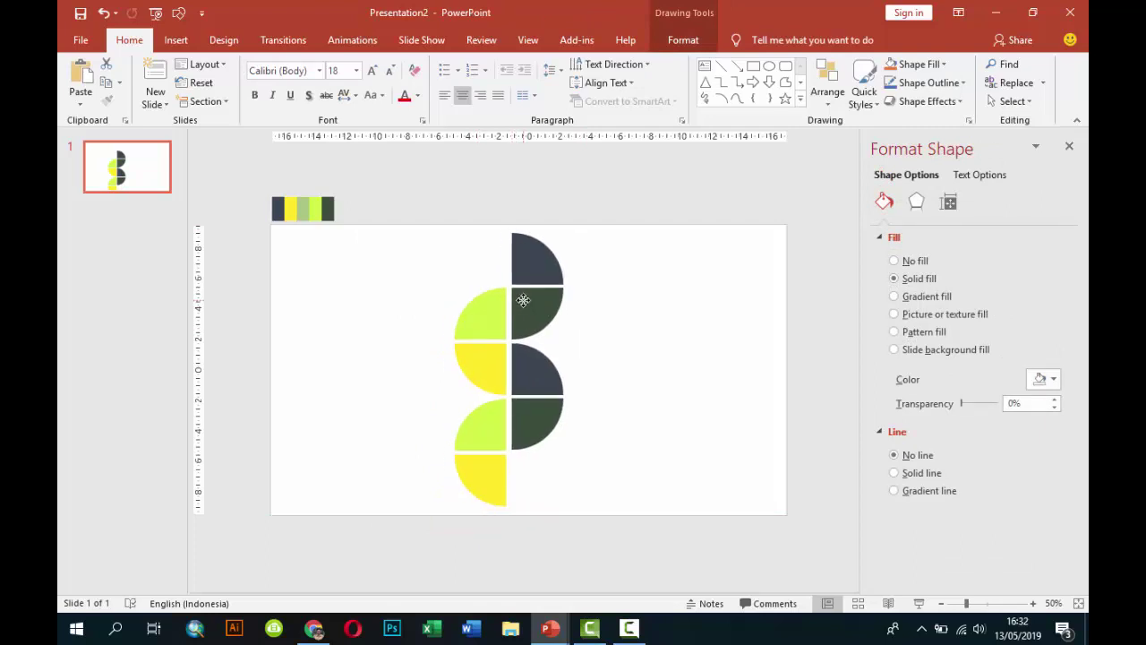
left_click(626, 304)
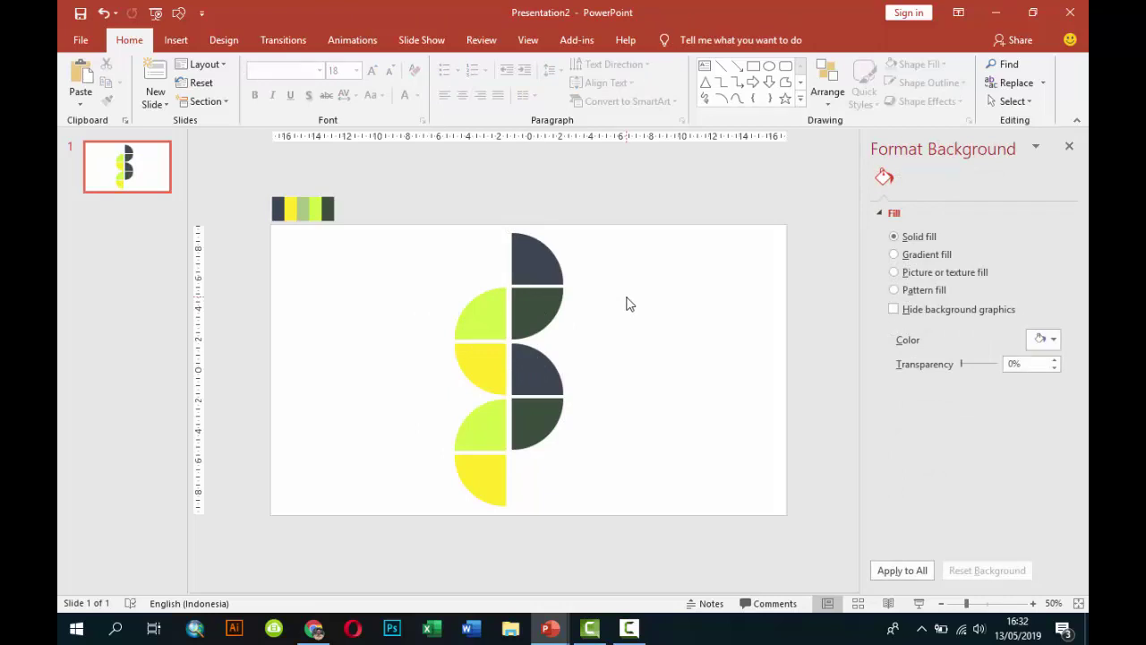
Recolour the middle-right dark quarter light green with the eyedropper.
left_click(545, 376)
left_click(1043, 379)
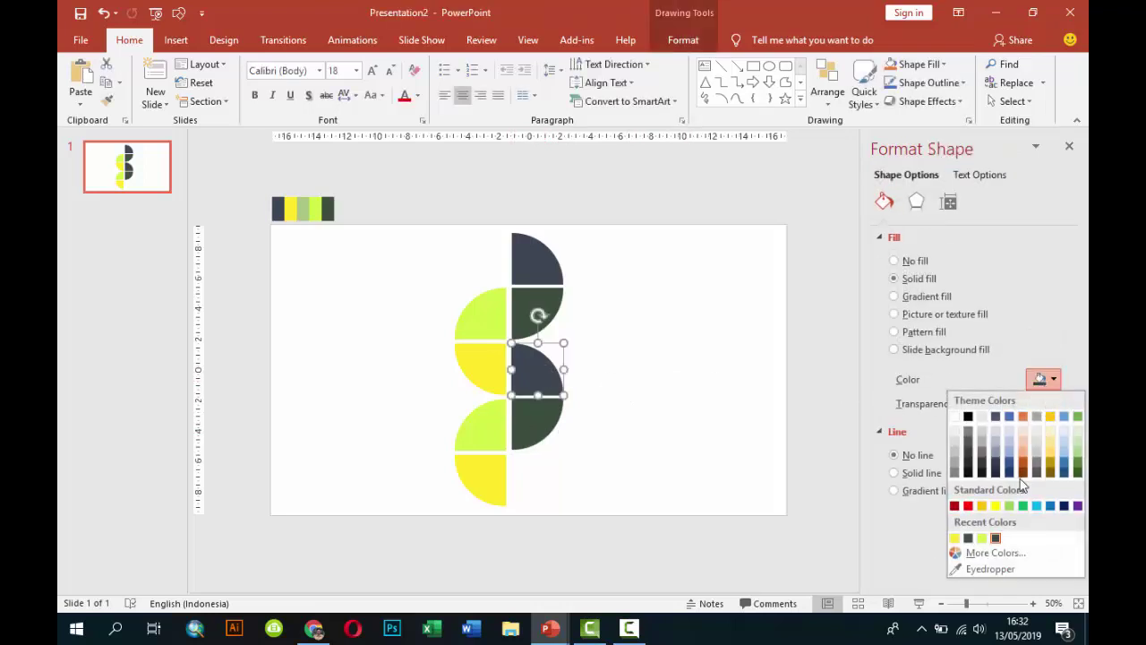
left_click(986, 569)
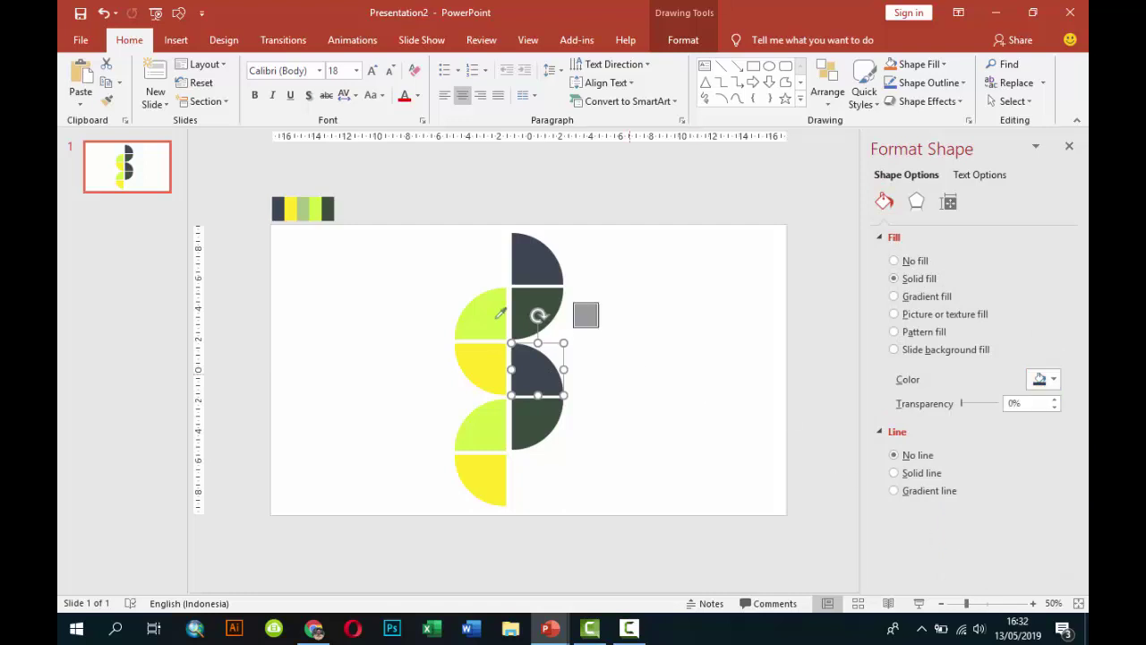
left_click(306, 205)
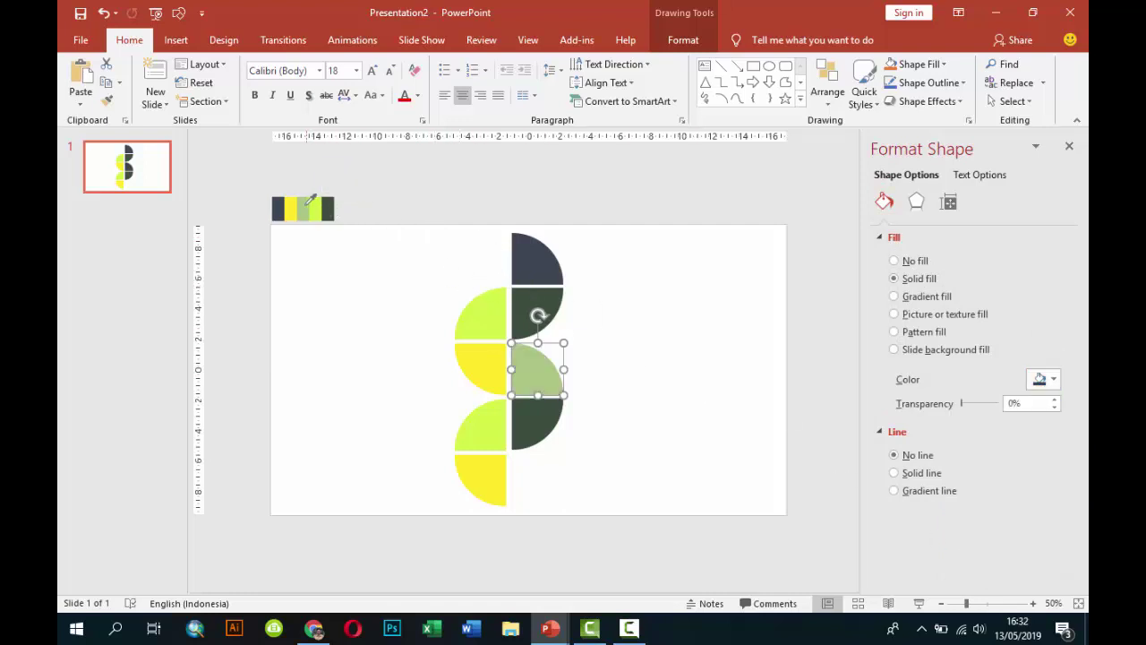
Recolour the lower lime quarter with the dark navy swatch.
left_click(551, 415)
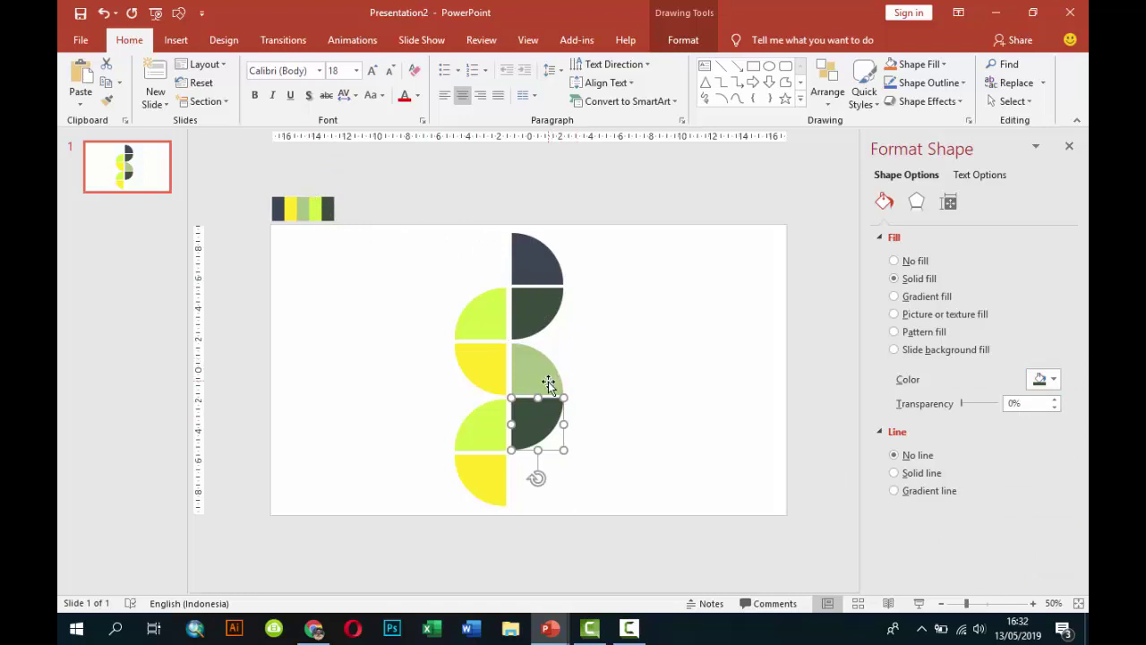
left_click(481, 441)
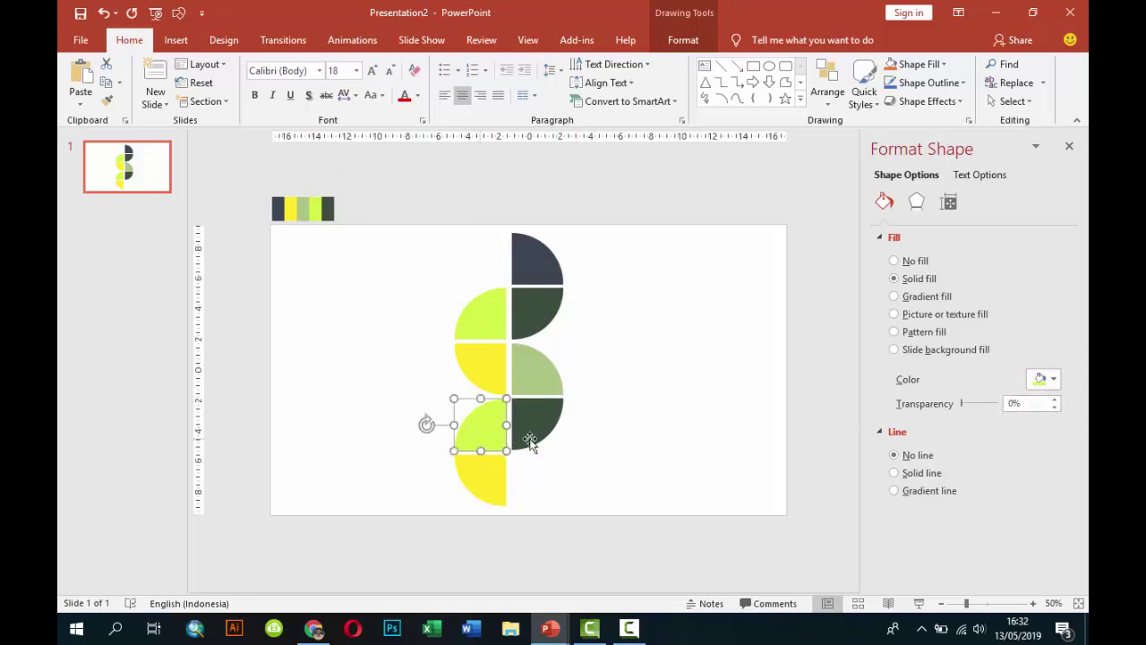
left_click(1039, 378)
left_click(967, 570)
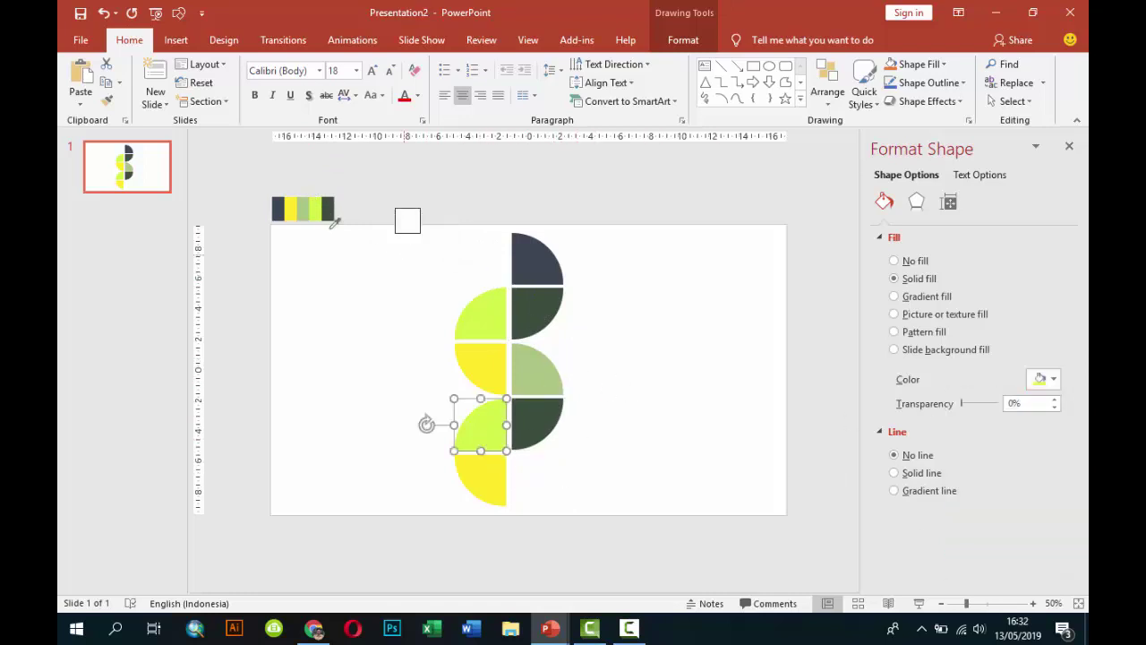
left_click(285, 210)
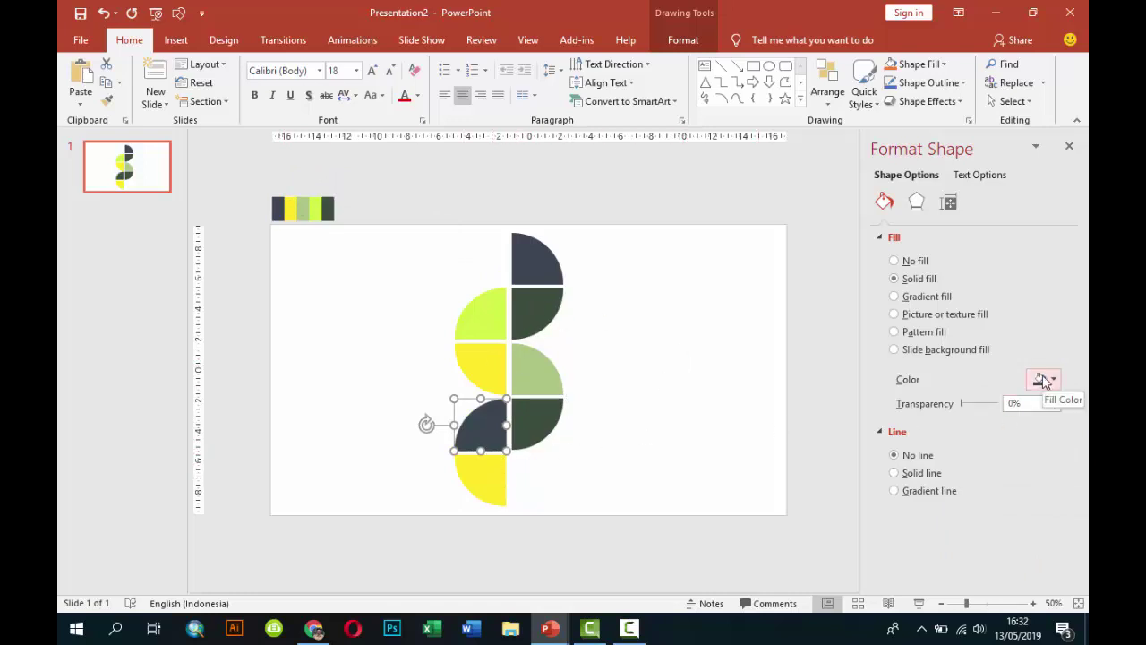
Recolour the bottom yellow quarter dark grey.
left_click(483, 484)
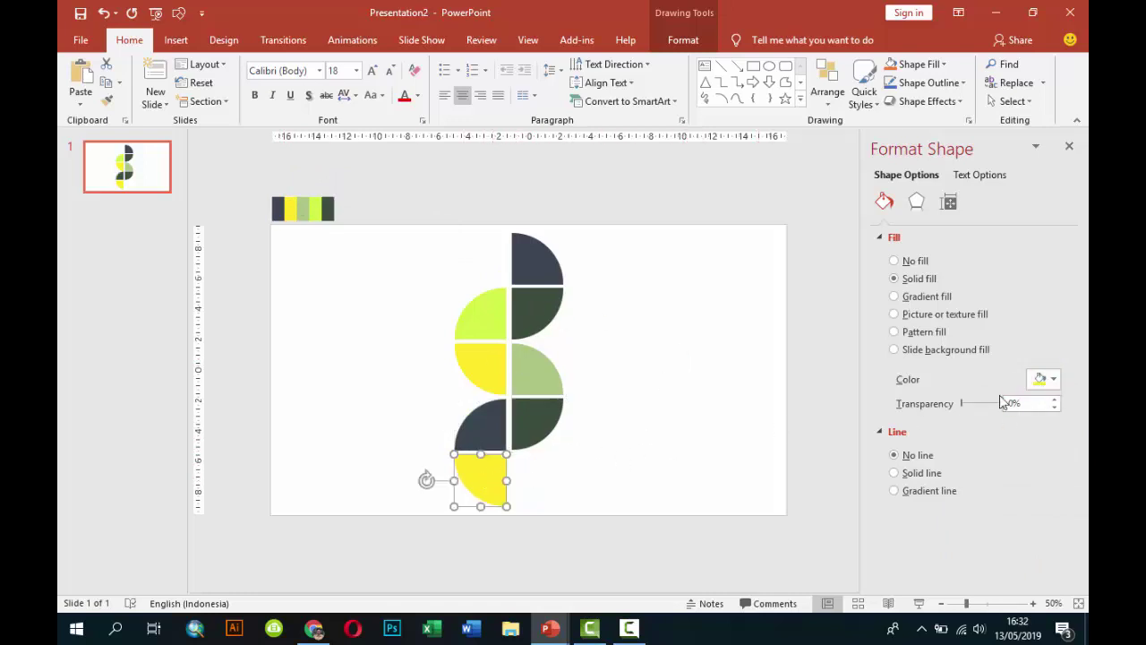
left_click(1039, 379)
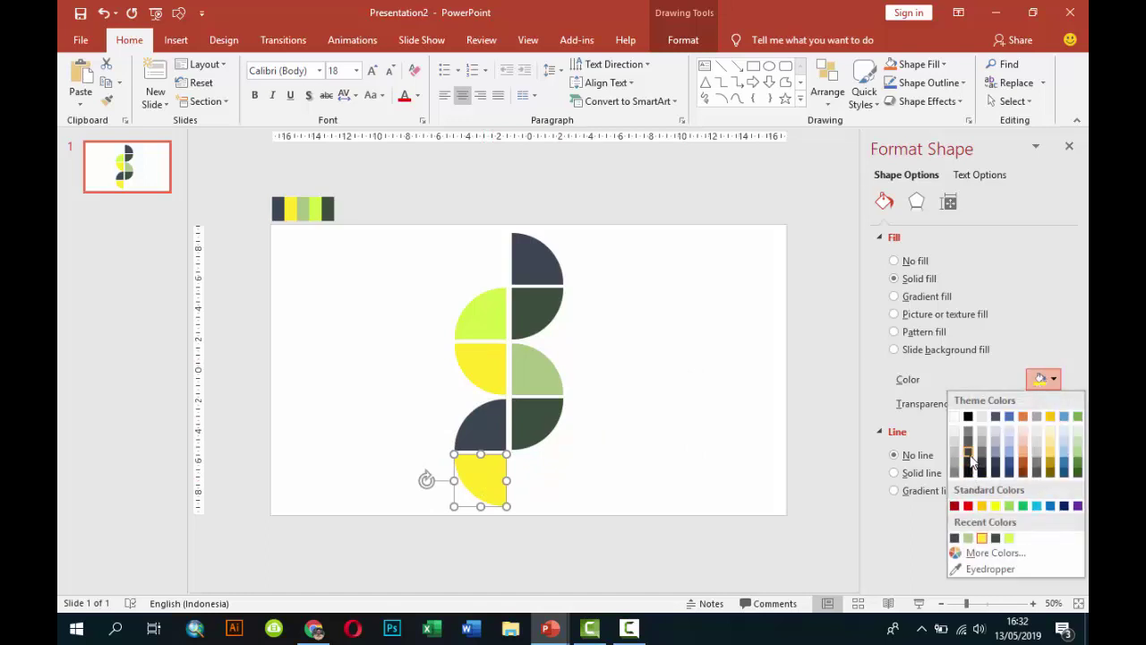
key("Escape")
left_click(630, 386)
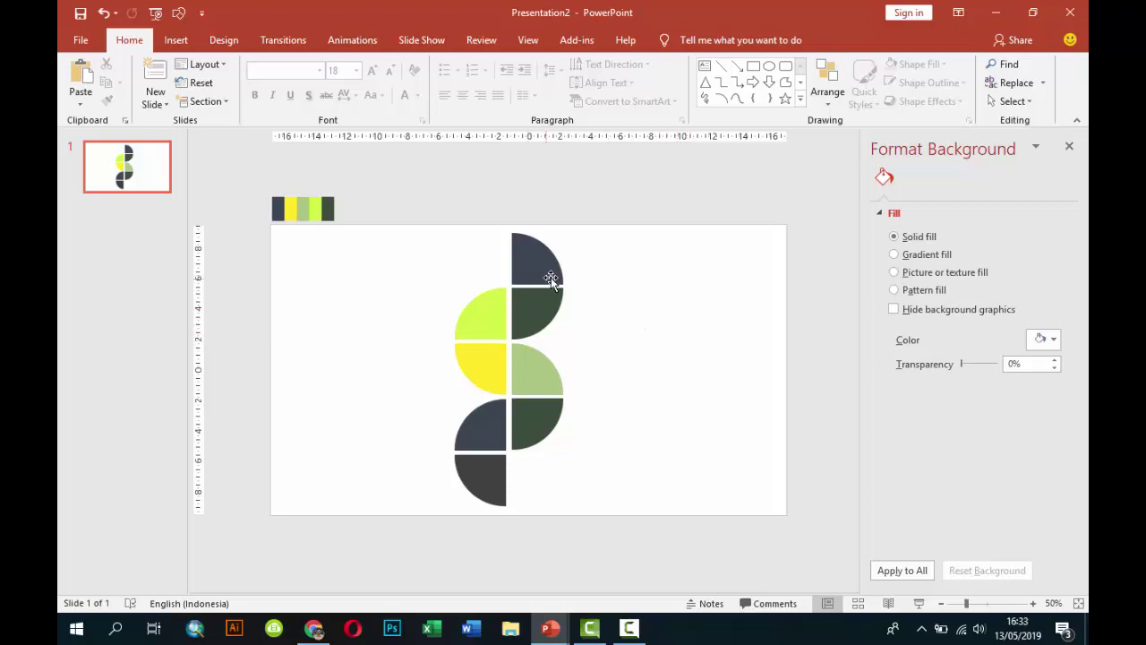
Add a small text box to the right of the top quarter-circle.
left_click(176, 39)
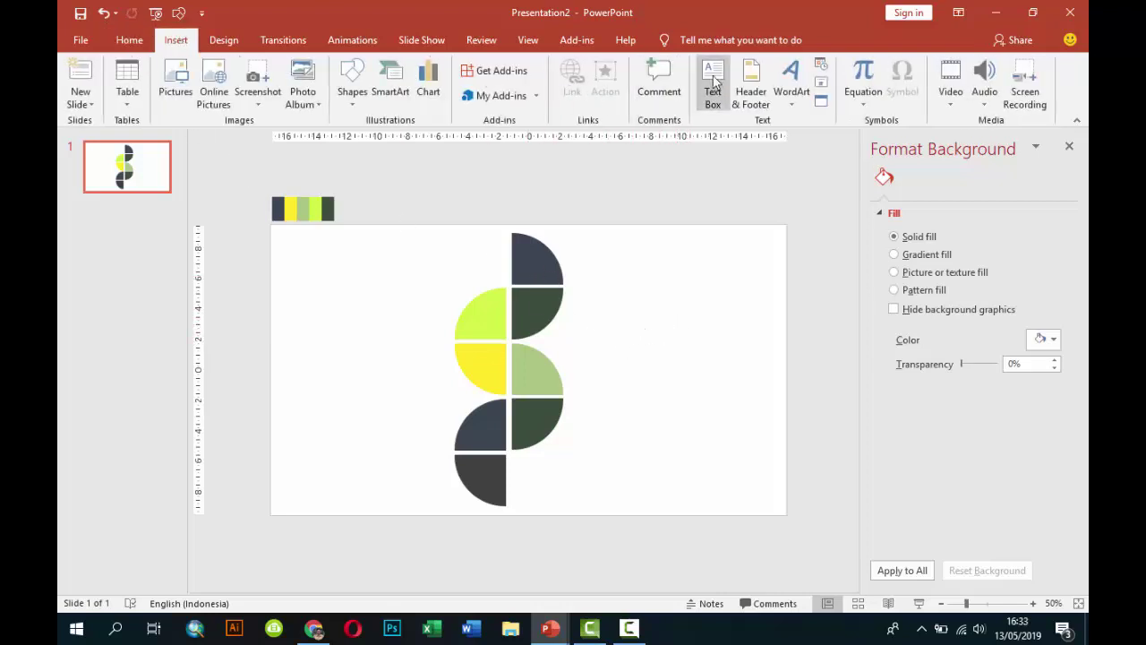
left_click(714, 81)
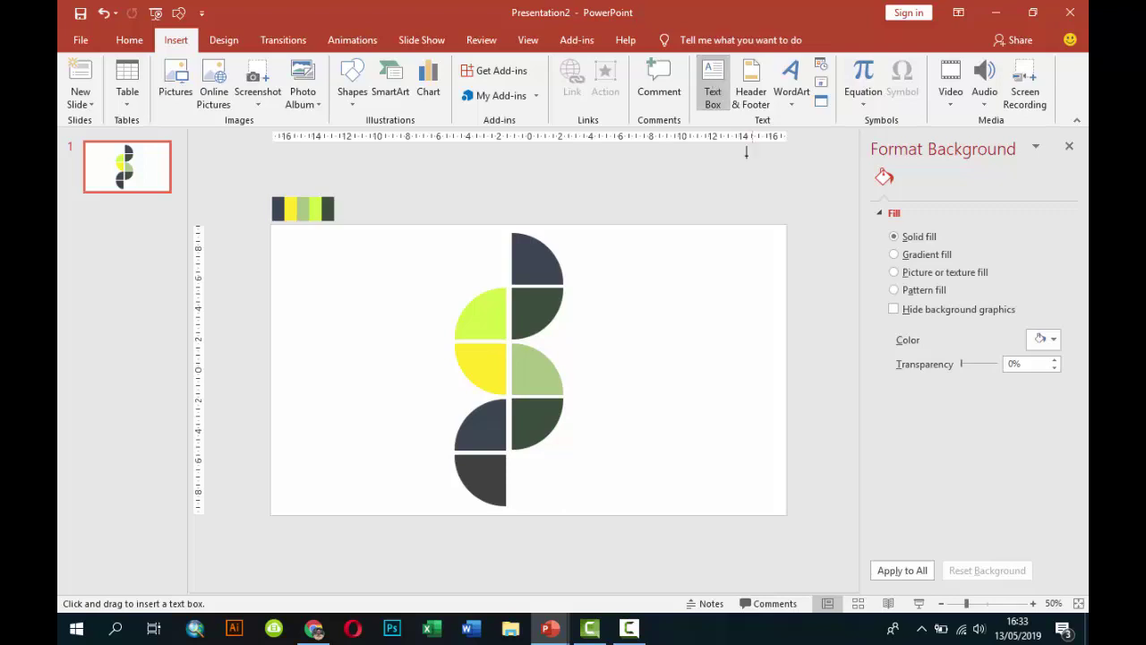
left_click(626, 264)
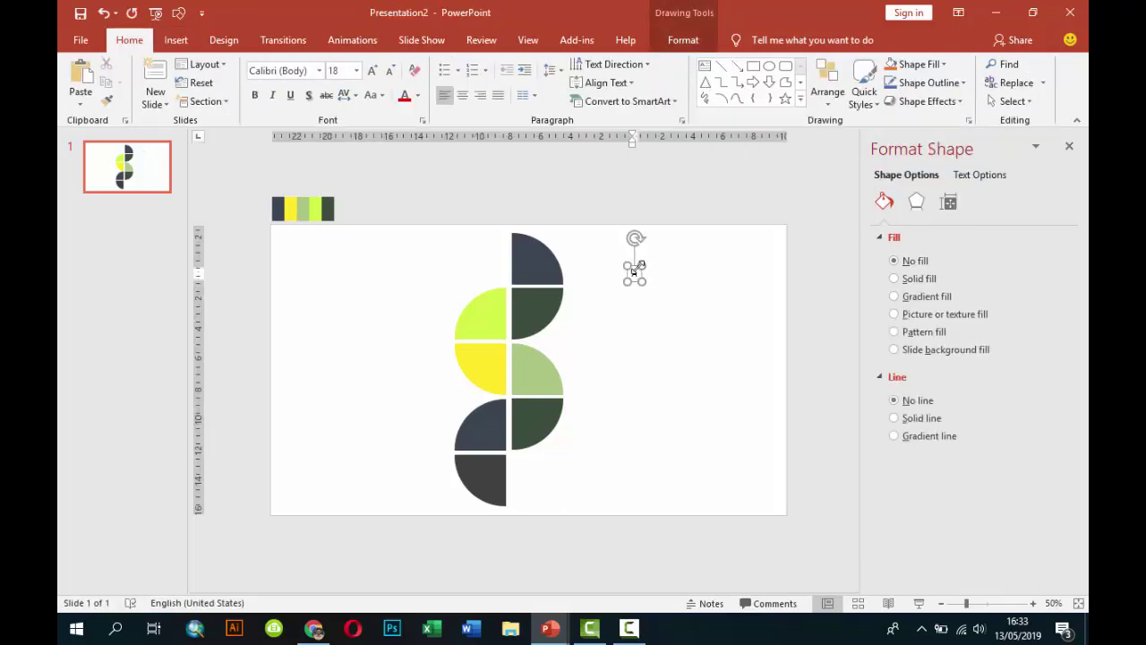
key("Escape")
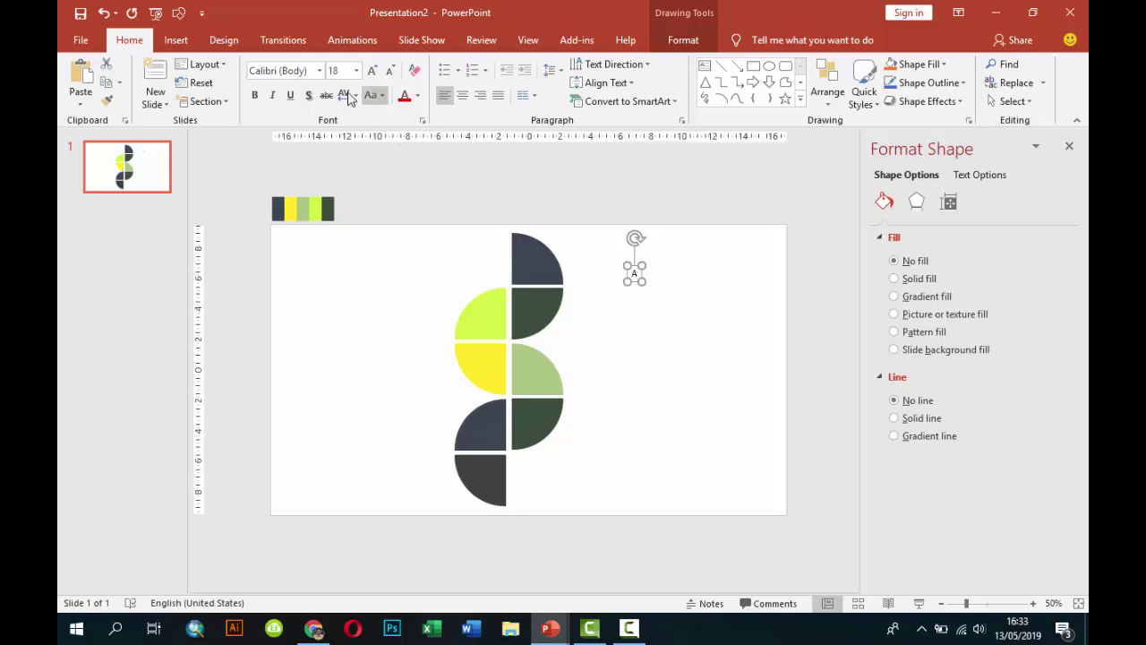
Format the letter A in Gotham Bold, 28 pt, white.
left_click(311, 71)
type("Got")
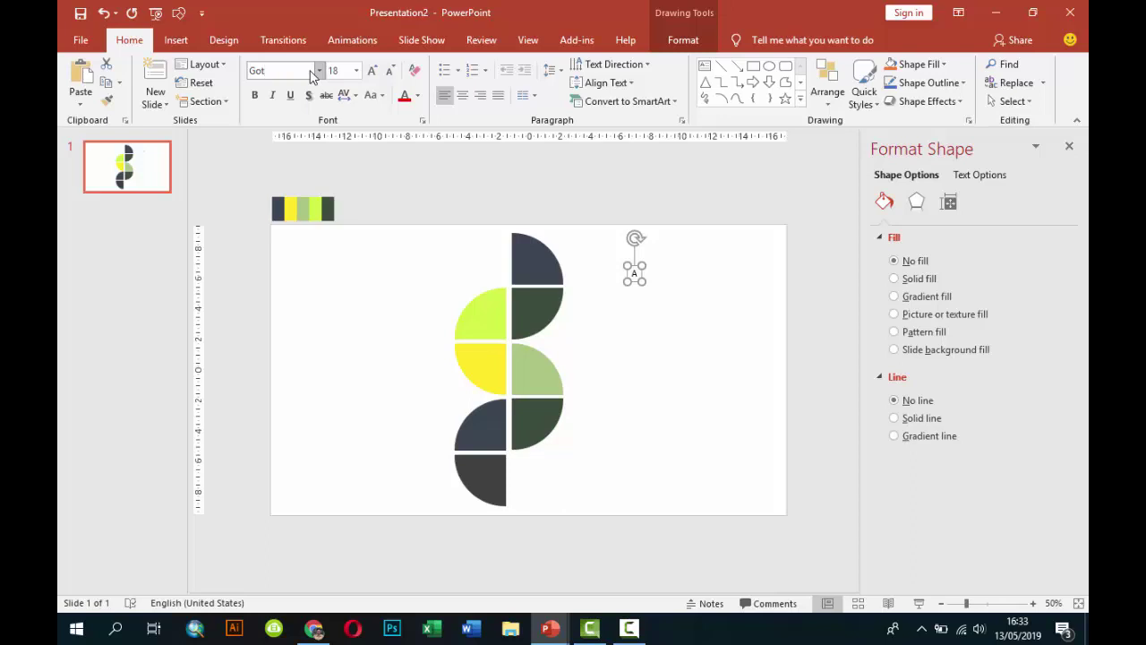
type("aham Bold")
key("Return")
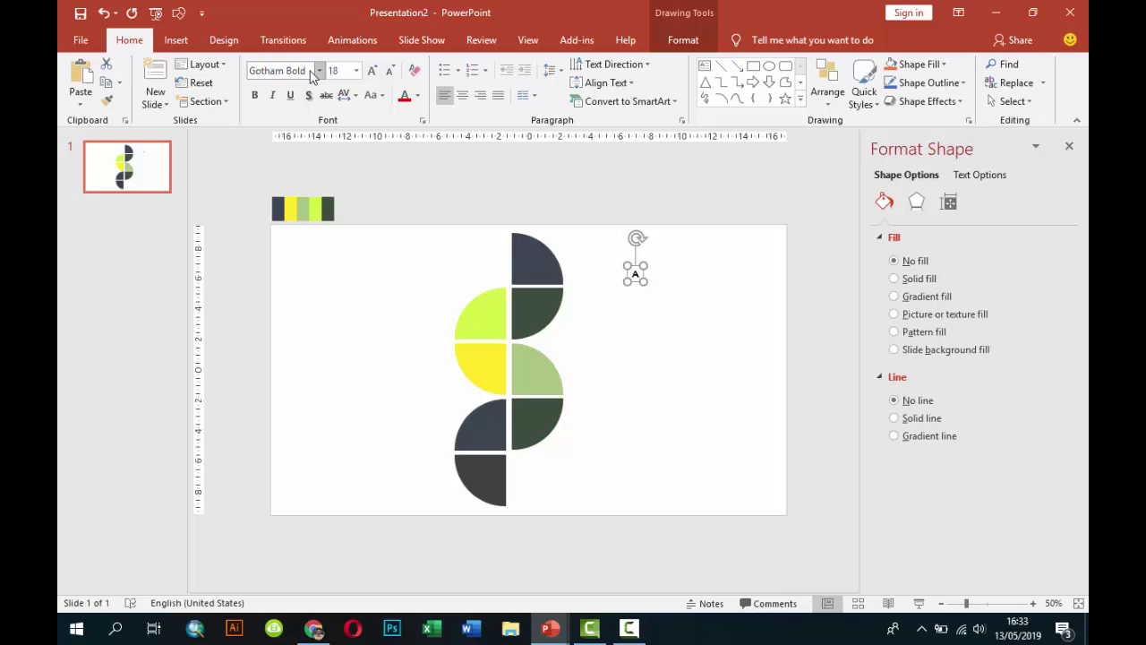
left_click(355, 70)
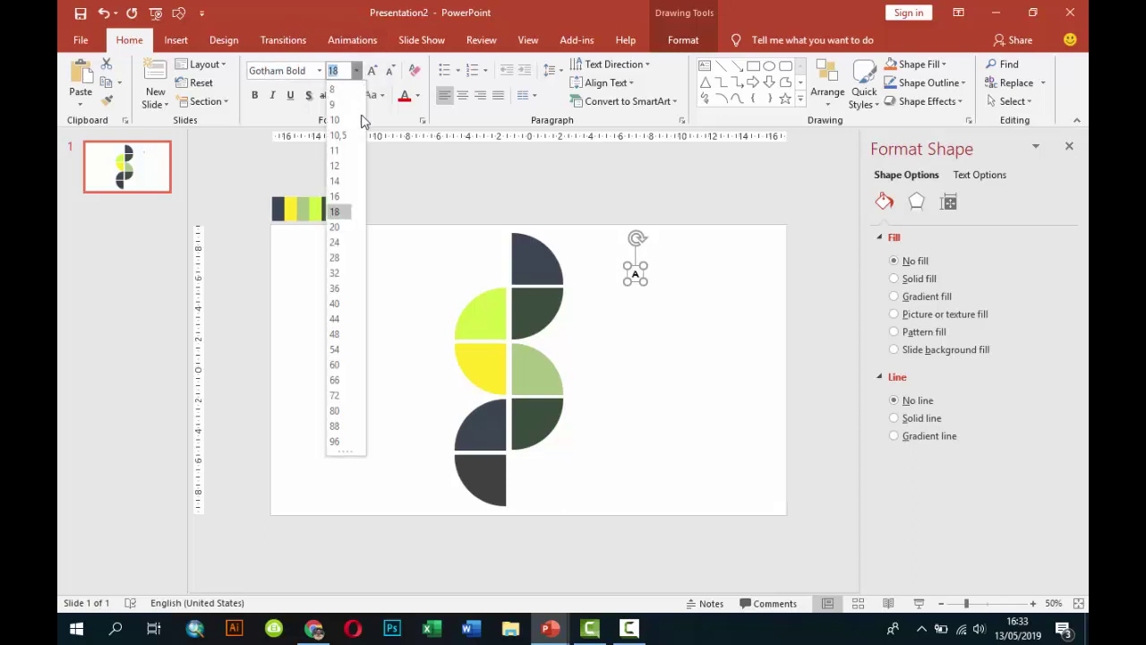
left_click(348, 260)
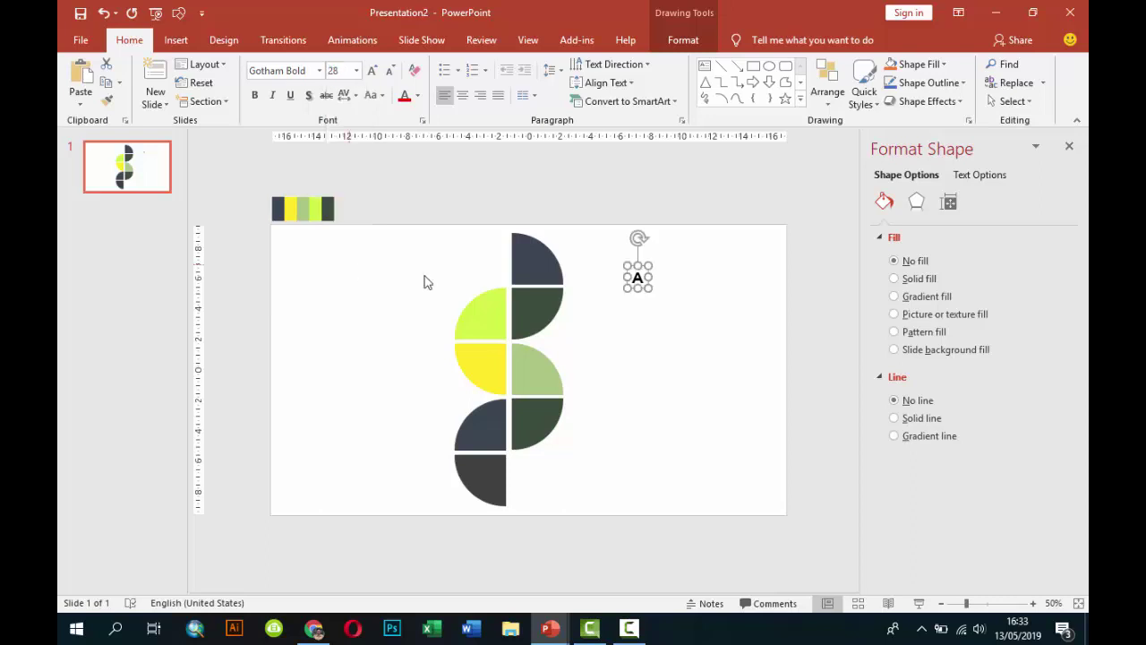
left_click(418, 95)
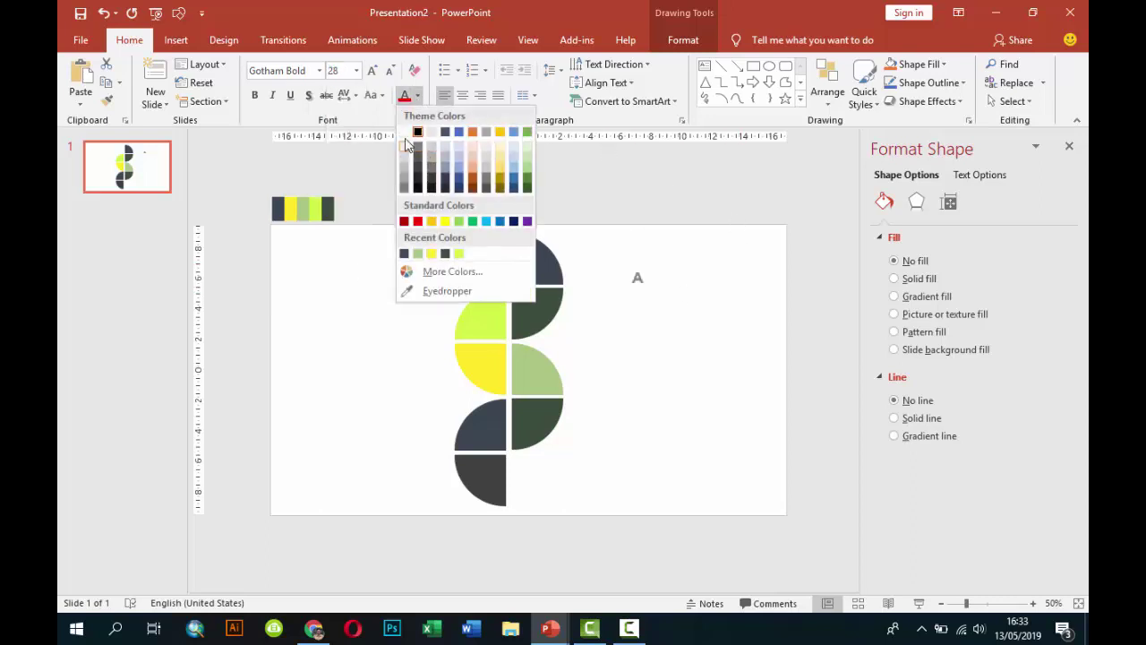
left_click(415, 143)
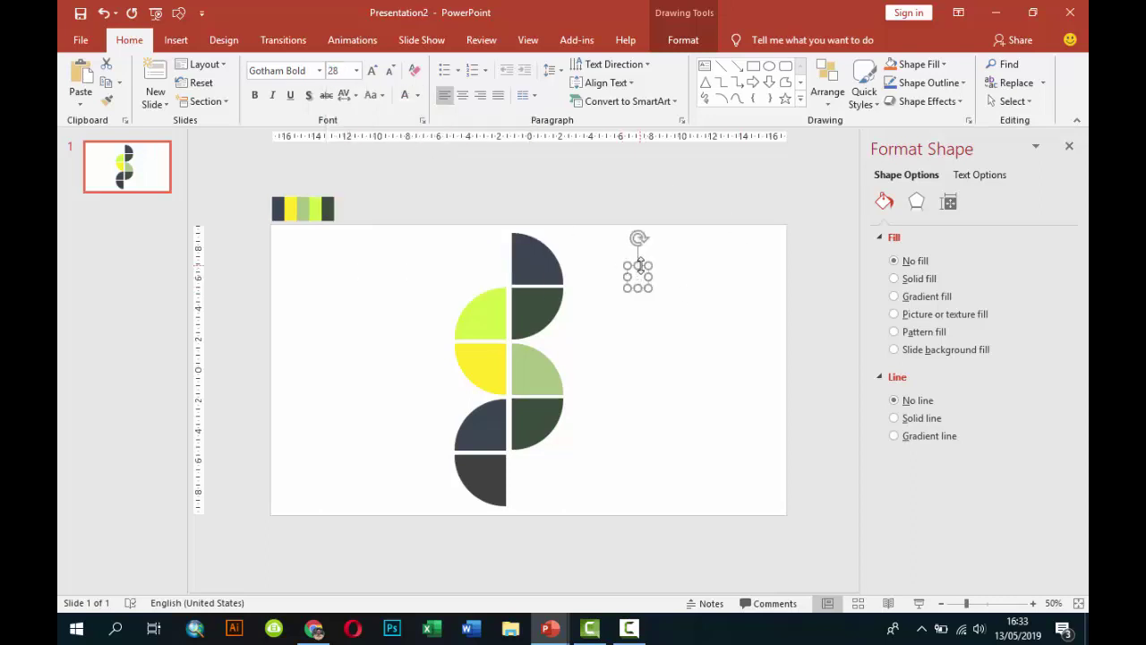
Move the A label onto the top dark quarter and add copies lettered B and C.
scroll(645, 274, "up", 1)
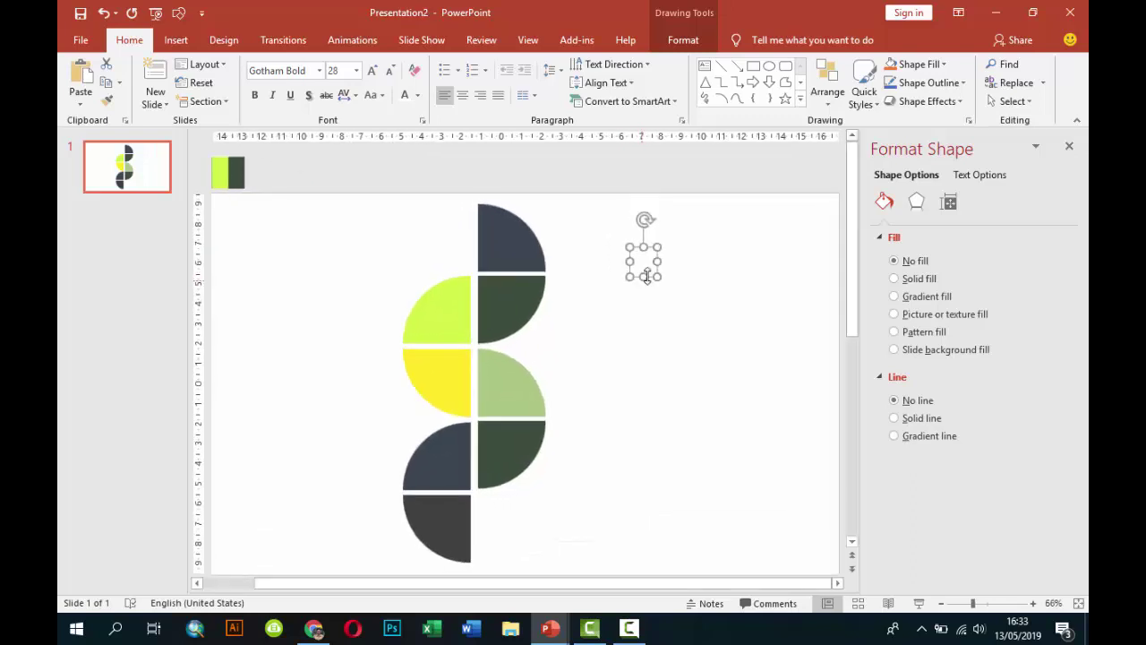
mouse_move(656, 258)
left_mouse_down()
mouse_move(518, 234)
mouse_move(521, 247)
left_mouse_up()
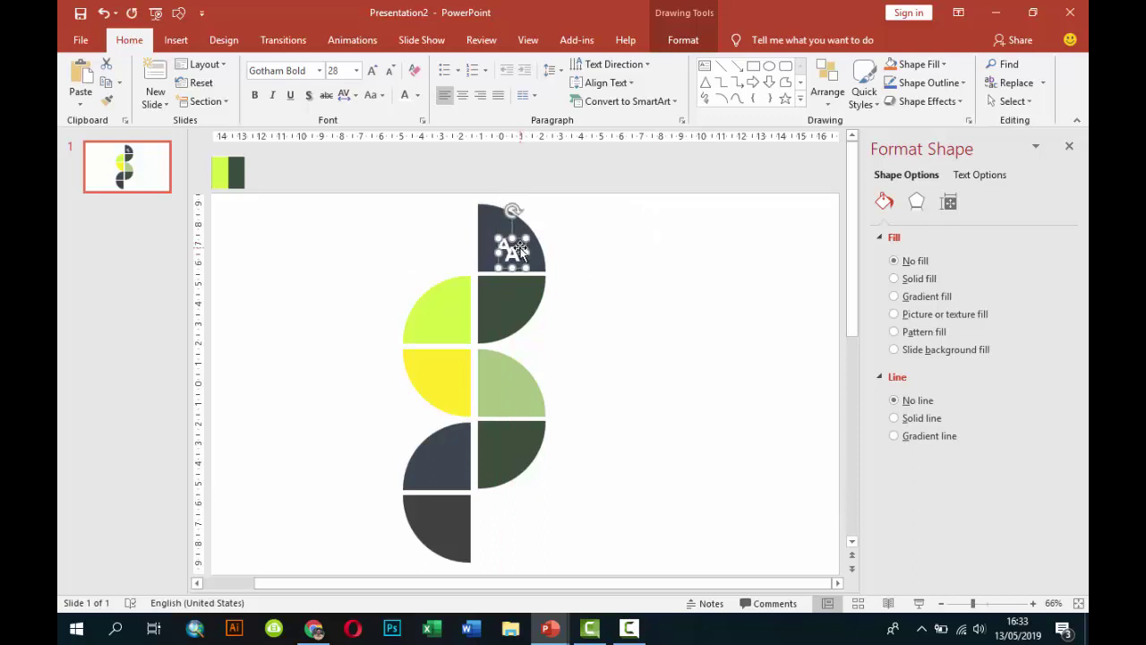
left_click_drag(520, 251, 515, 291, "ctrl")
double_click(515, 294)
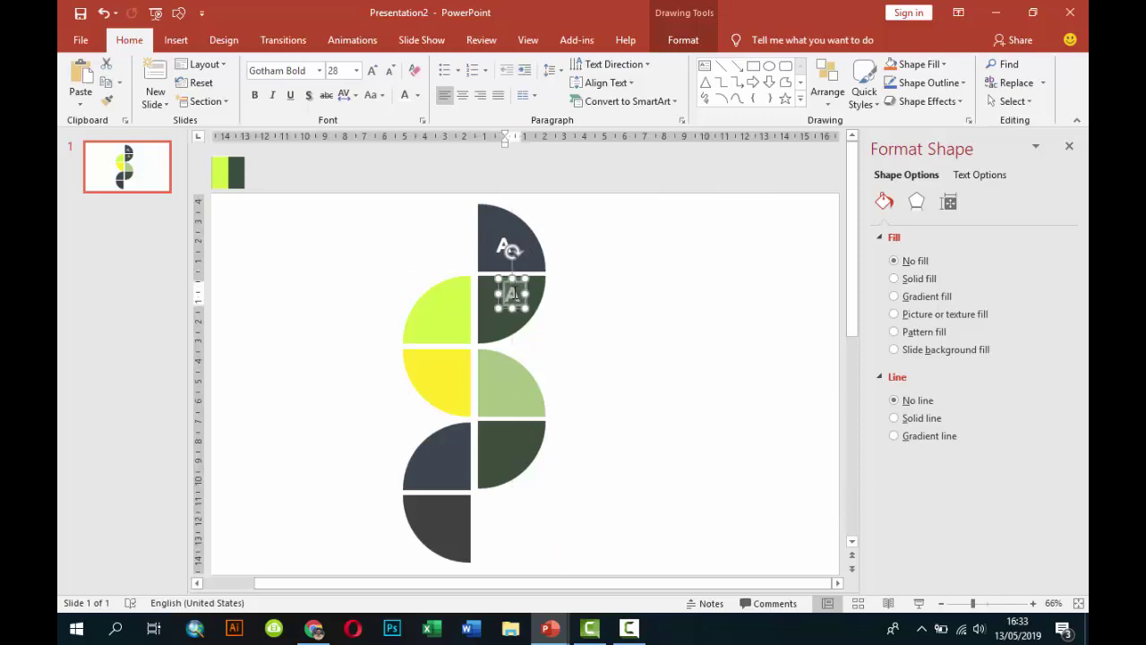
type("B")
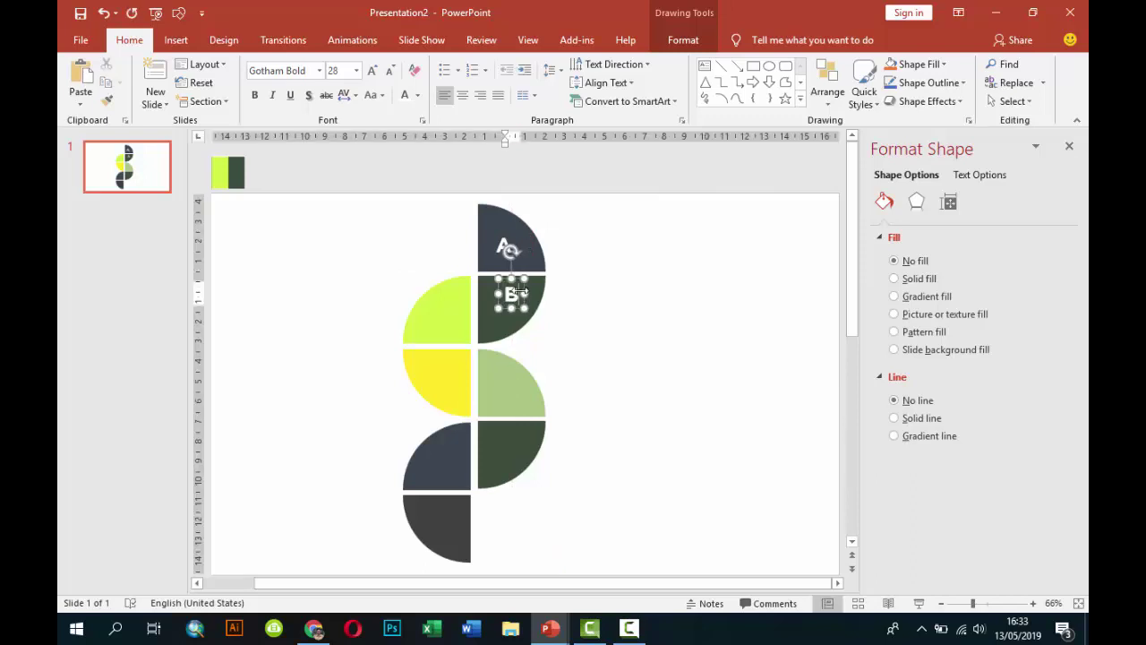
left_click_drag(527, 292, 537, 356)
double_click(507, 361)
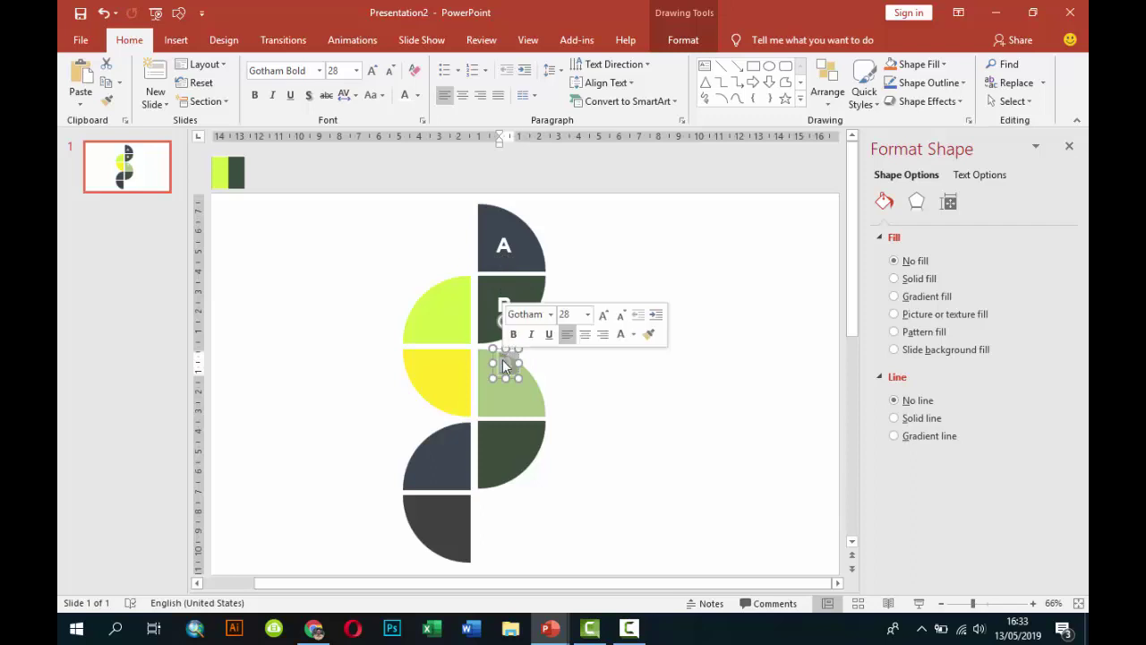
type("C")
left_click_drag(520, 359, 456, 310)
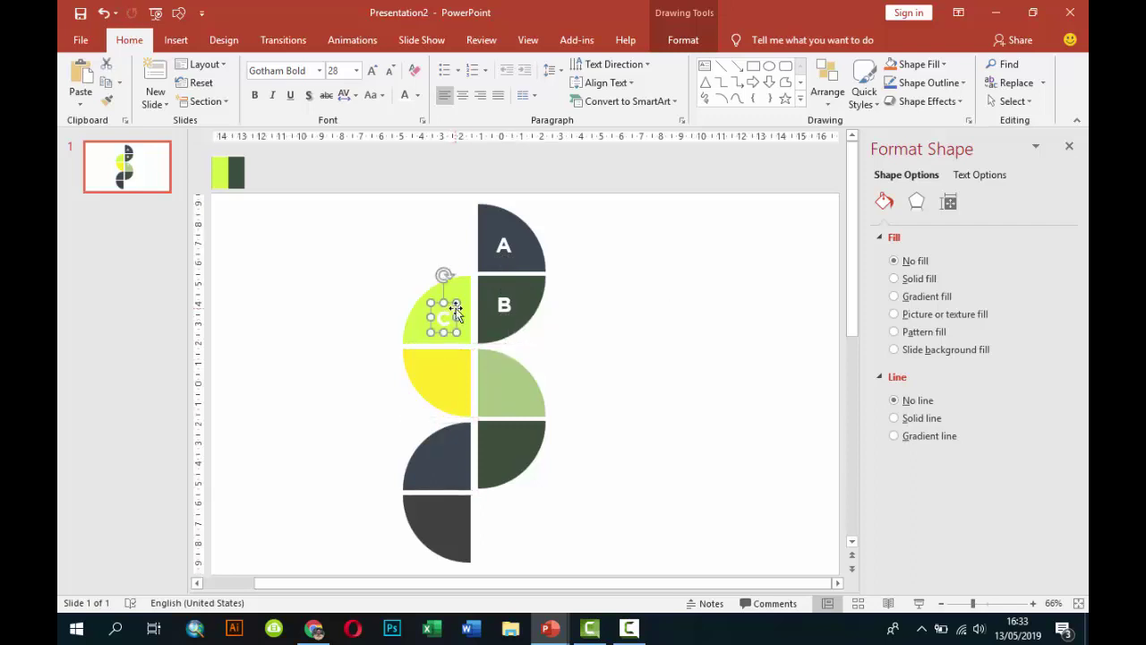
key("ctrl+z")
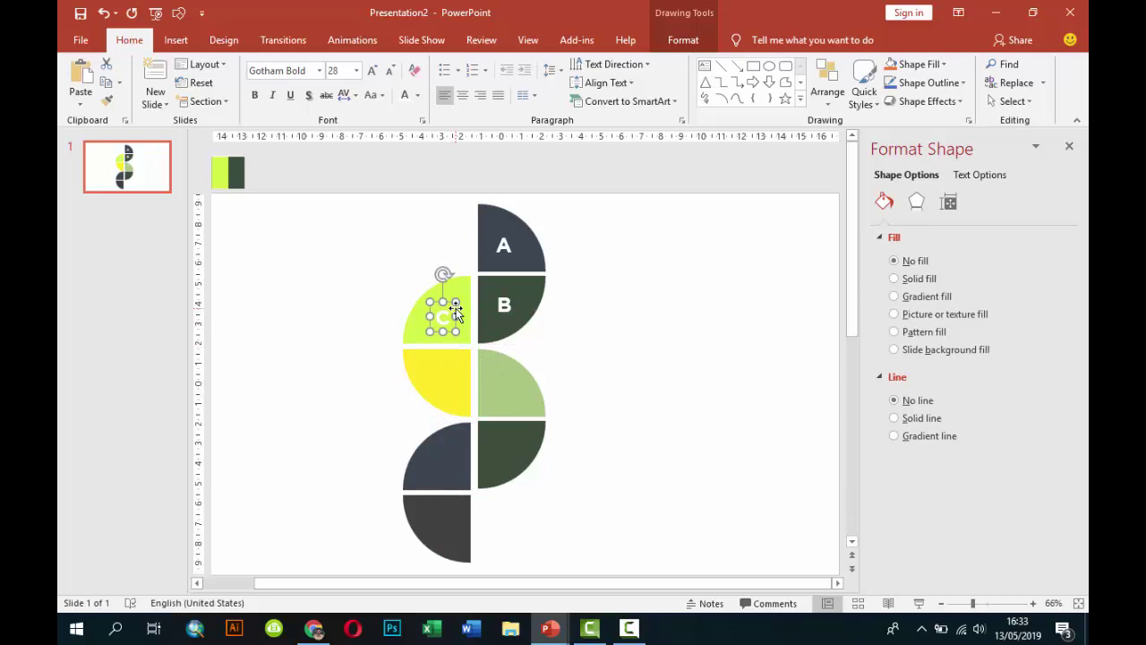
mouse_move(456, 310)
left_mouse_down()
mouse_move(394, 328)
mouse_move(445, 383)
left_mouse_up()
Add D, E and F labels onto the next quarter-circle pieces.
left_click(445, 382)
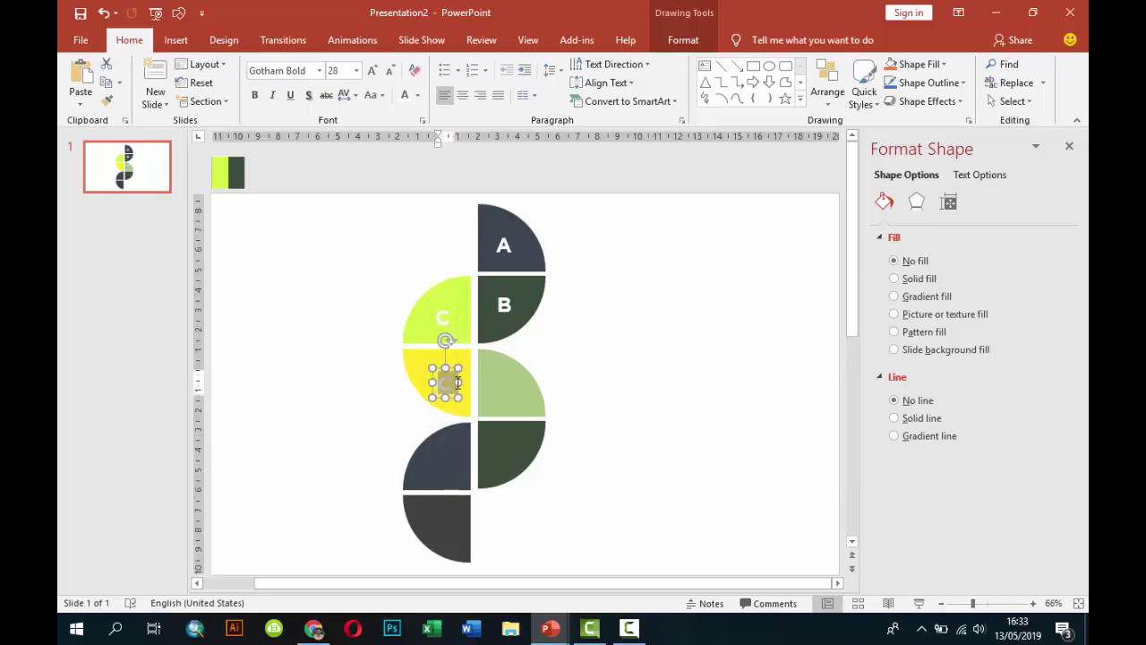
type("D")
key("Escape")
key("Escape")
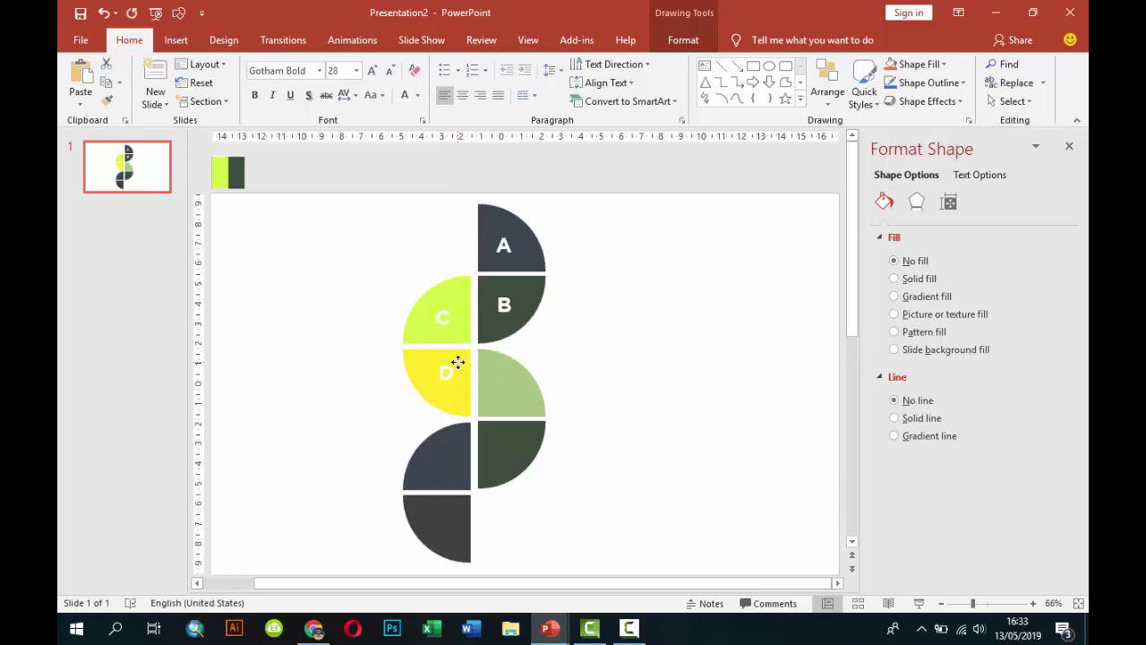
mouse_move(457, 363)
left_mouse_down()
mouse_move(463, 411)
mouse_move(503, 387)
left_mouse_up()
double_click(504, 387)
type("E")
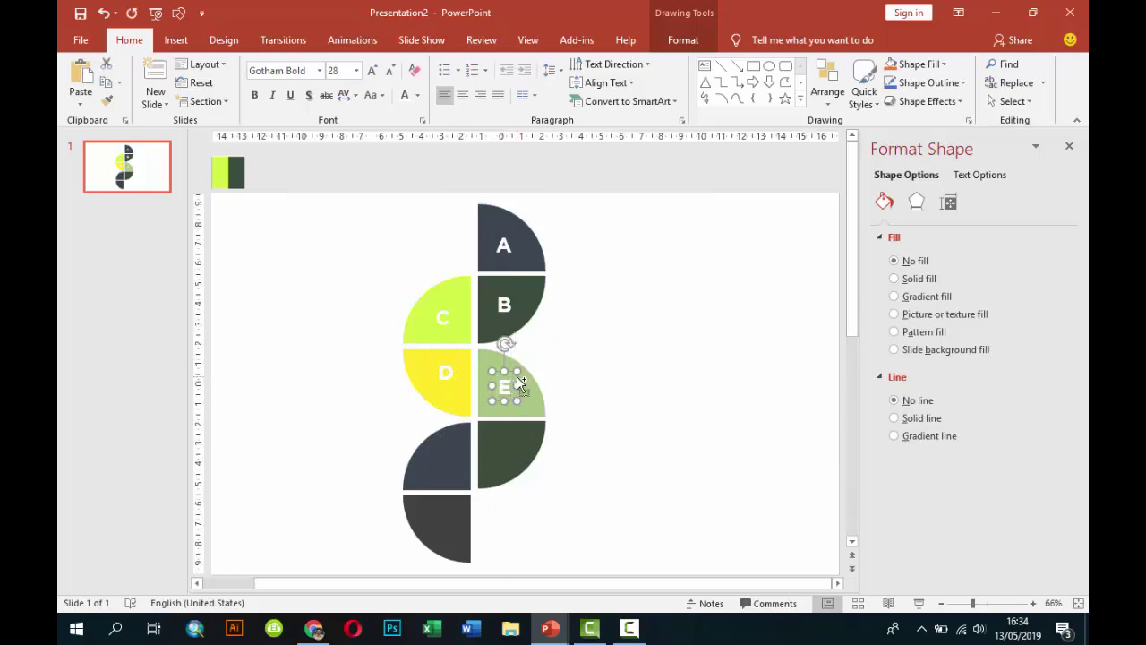
left_click_drag(524, 382, 516, 385)
left_click(565, 399)
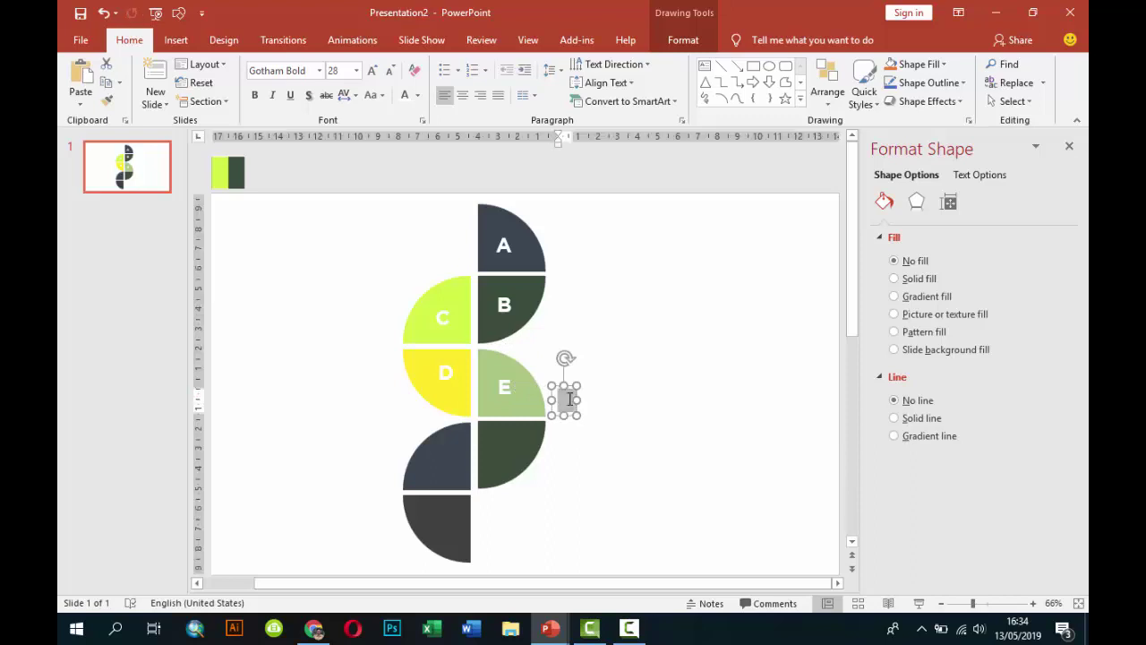
type("F")
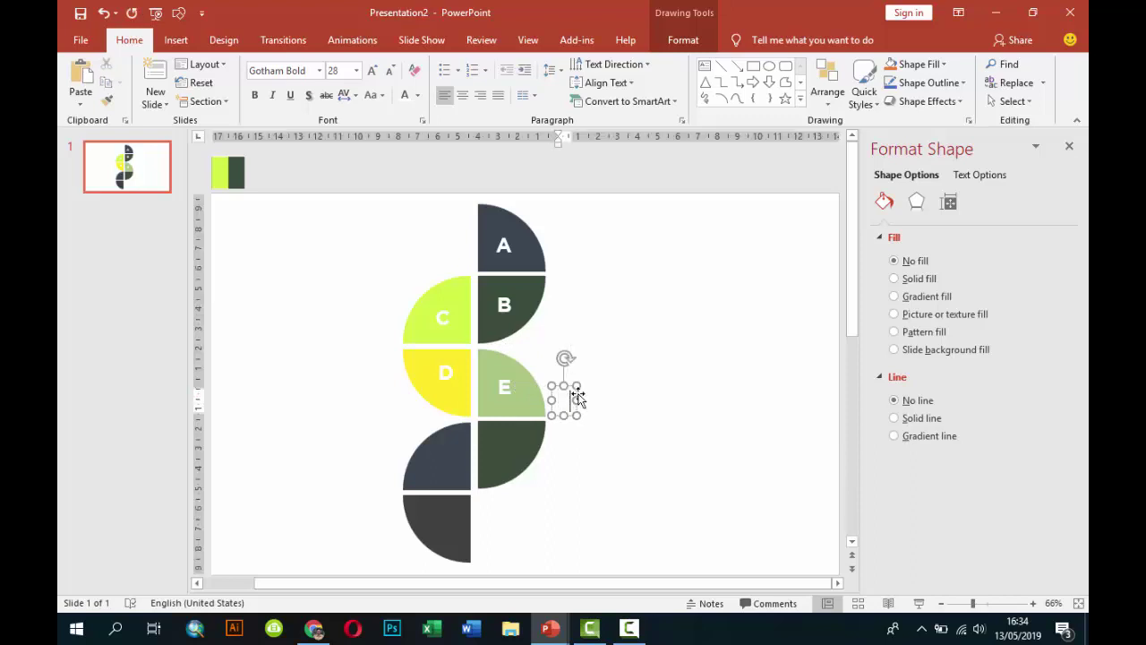
mouse_move(568, 403)
left_mouse_down()
mouse_move(517, 451)
mouse_move(456, 454)
left_mouse_up()
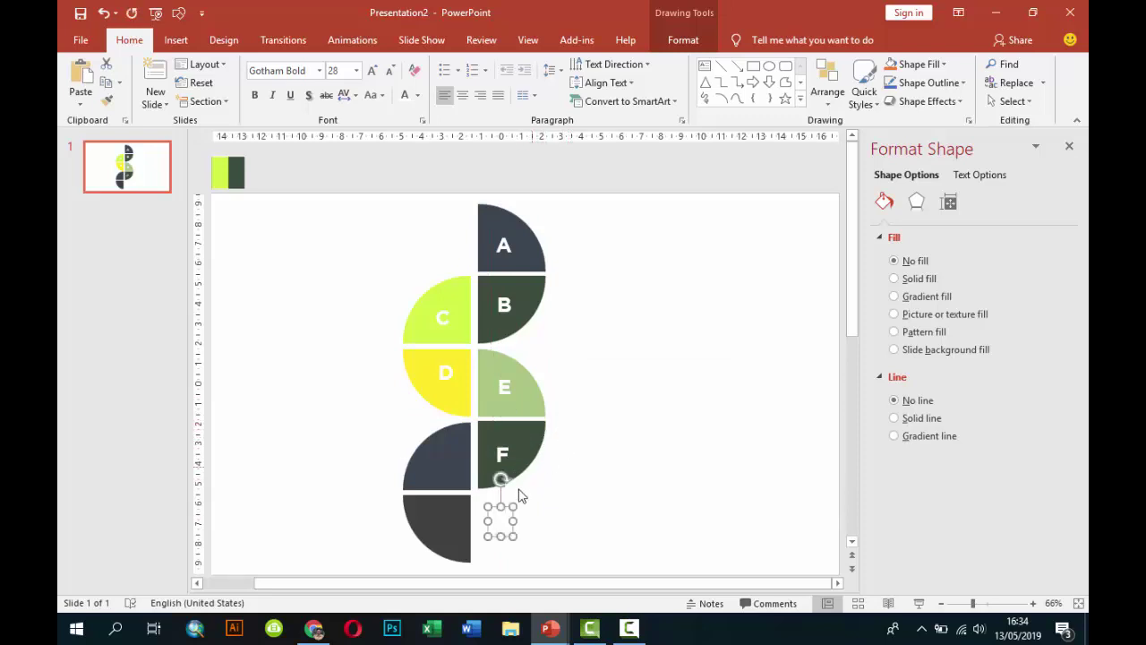
Add G and H labels on the last two quarters.
double_click(446, 464)
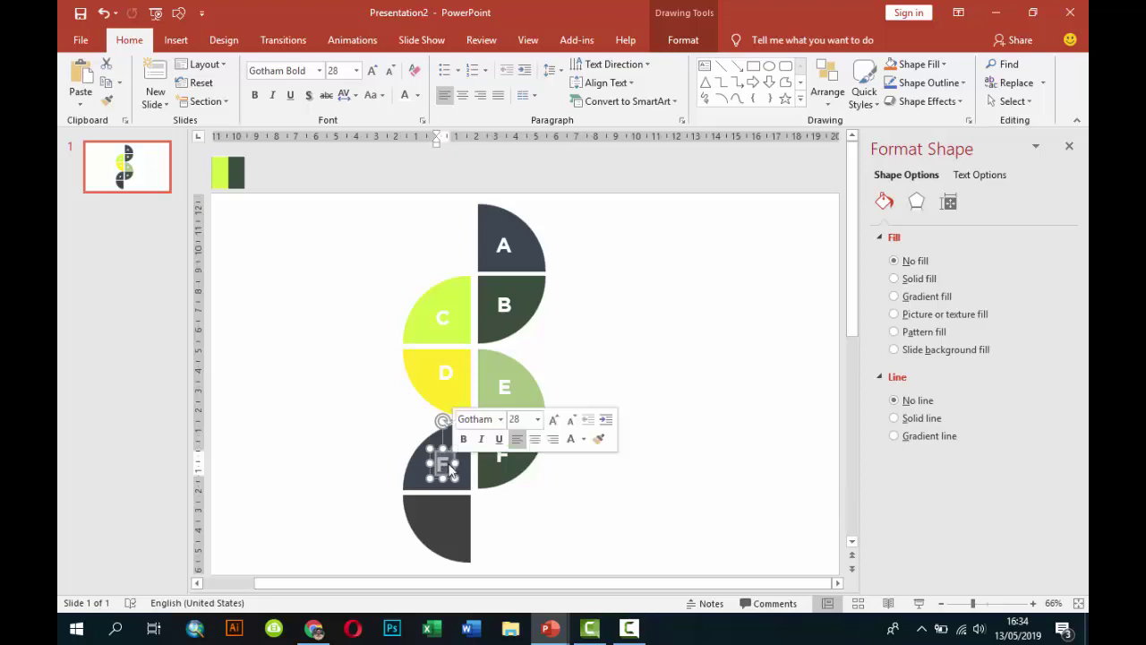
type("G")
left_click(456, 458)
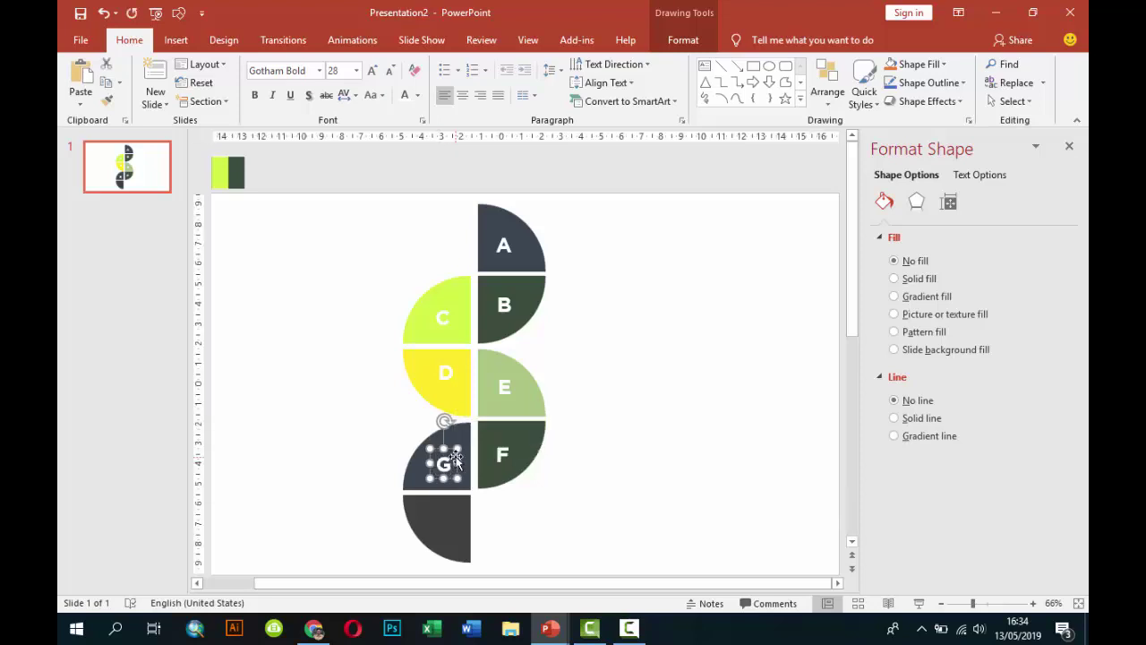
left_click_drag(456, 458, 379, 471)
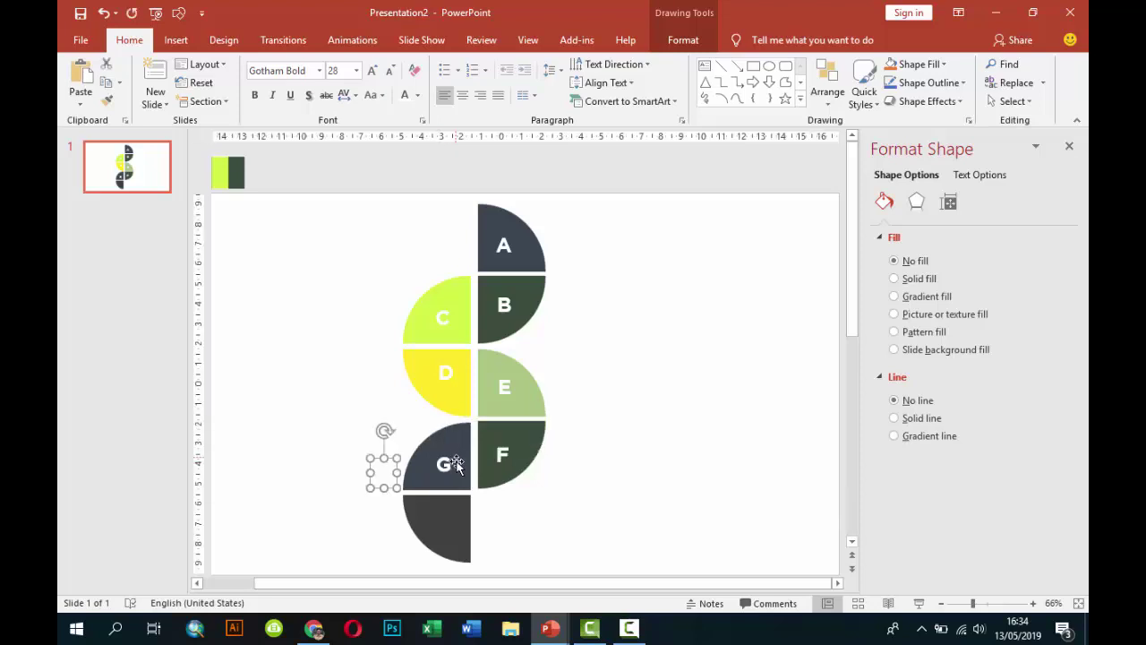
left_click(392, 472)
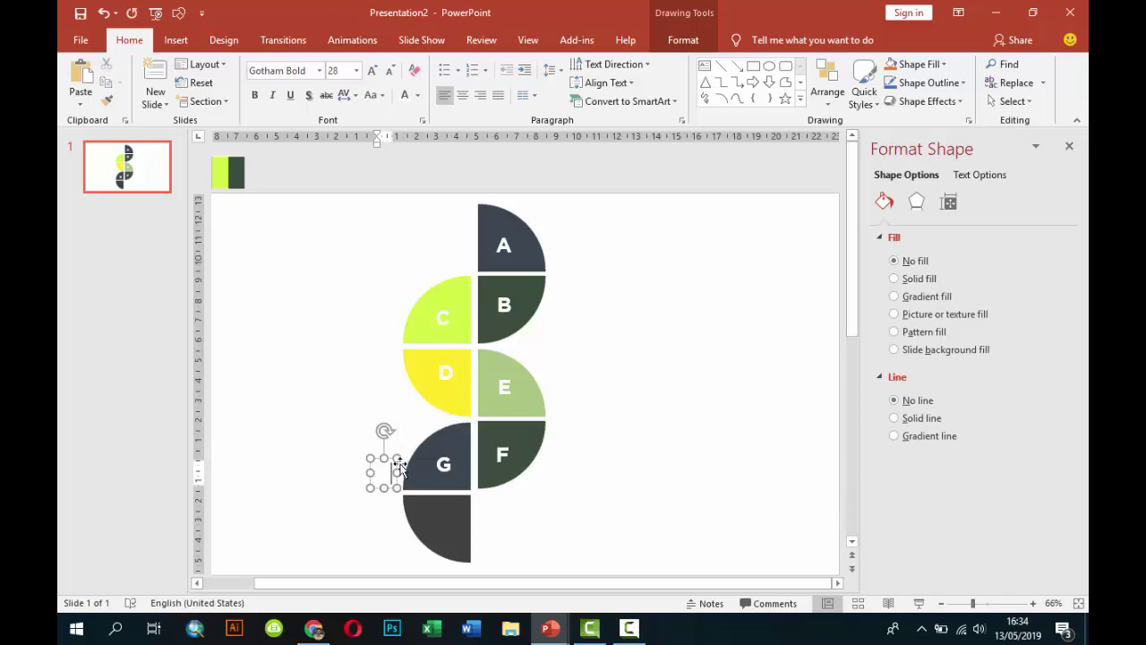
left_click_drag(398, 465, 458, 514)
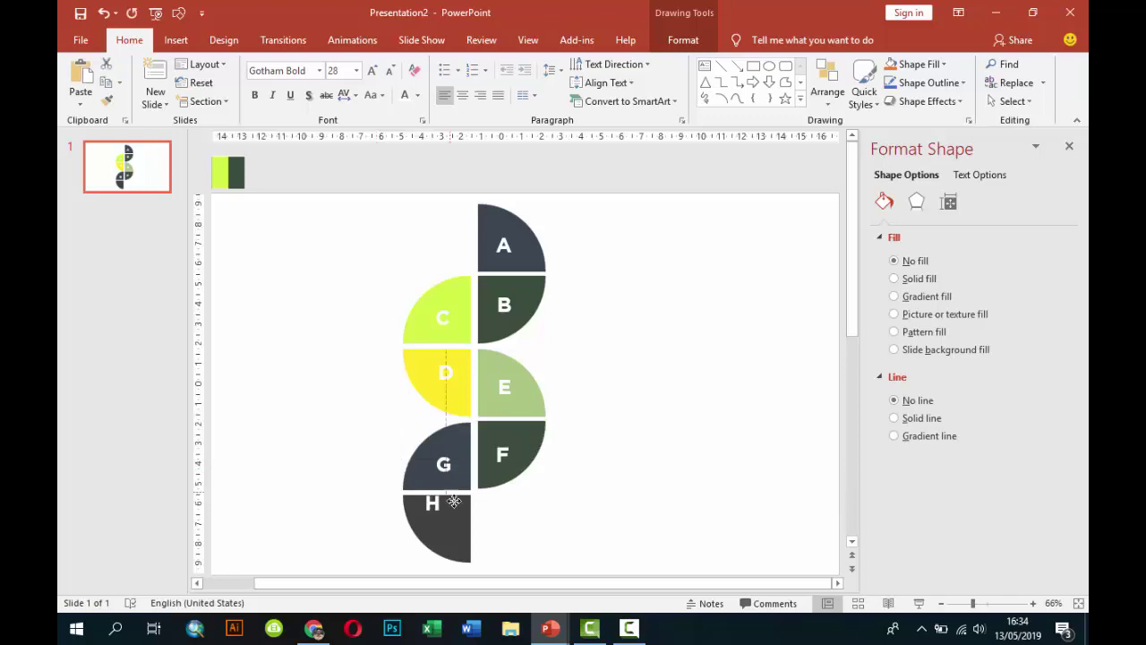
left_click(581, 499)
scroll(594, 481, "down", 2)
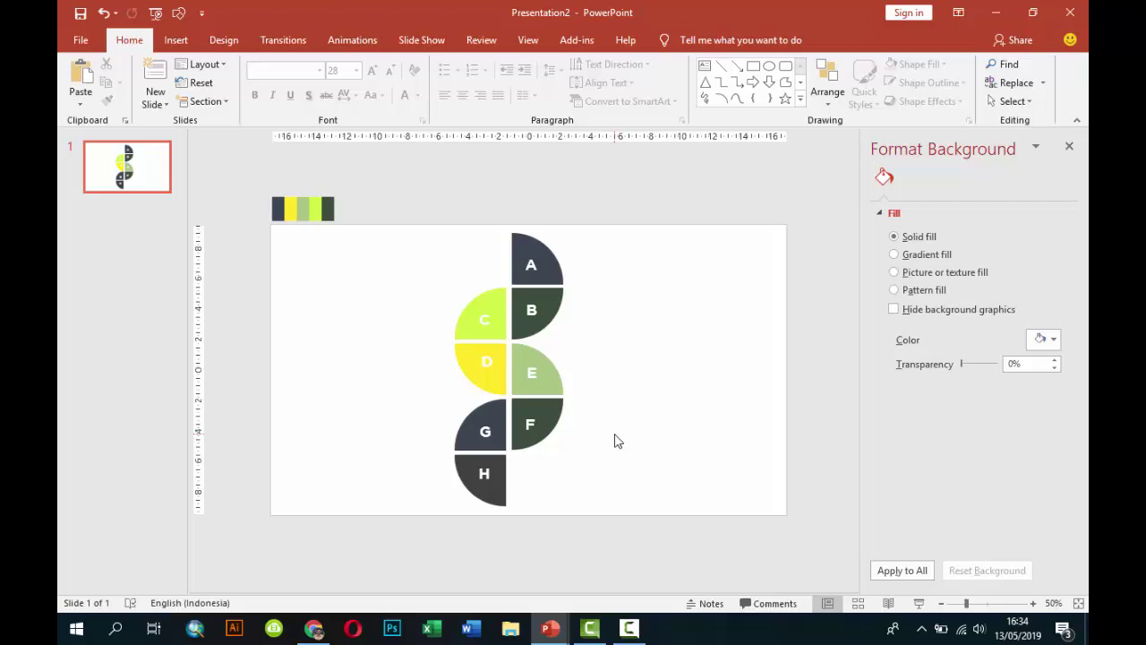
Centre the A label on the top dark quarter.
left_click(541, 258)
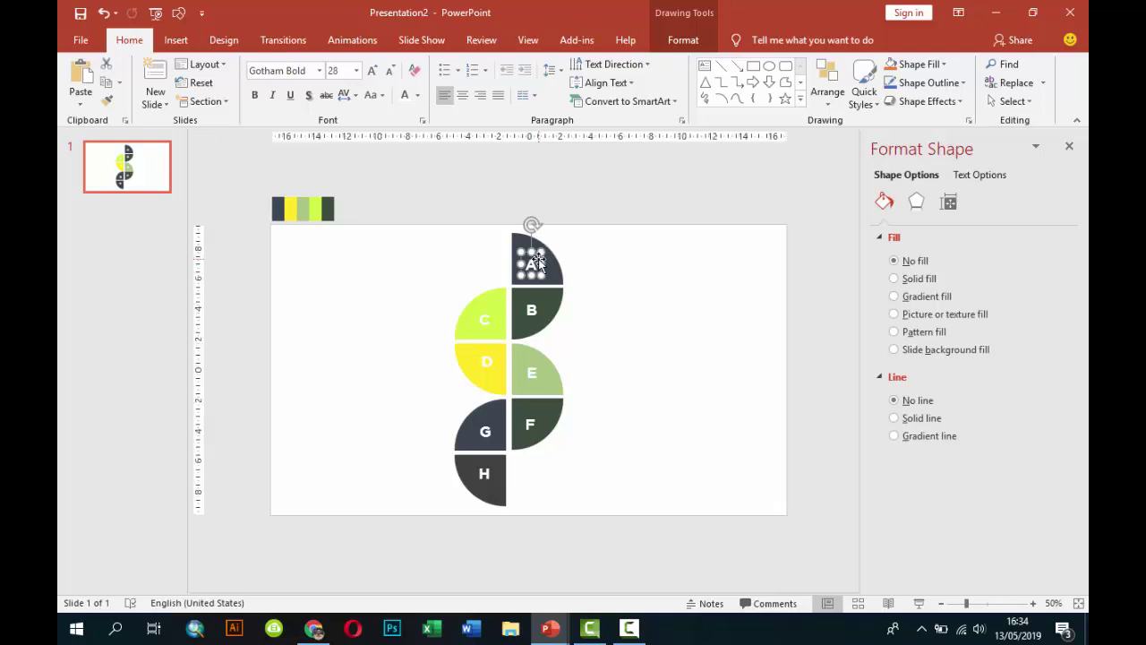
left_click_drag(536, 261, 543, 268)
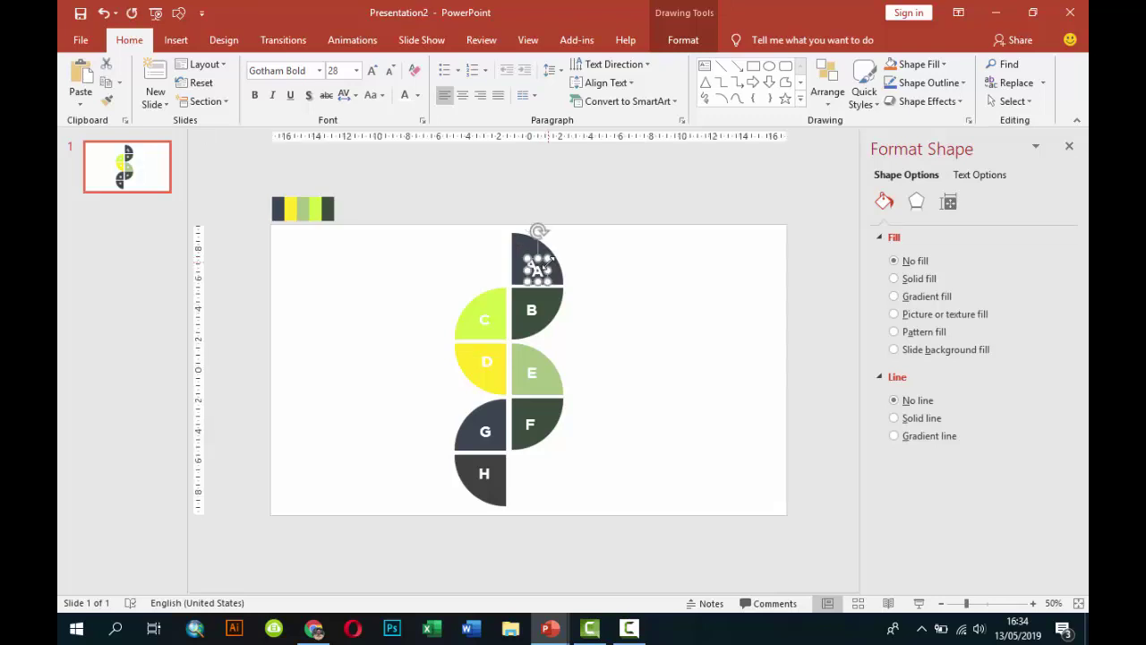
left_click(433, 264)
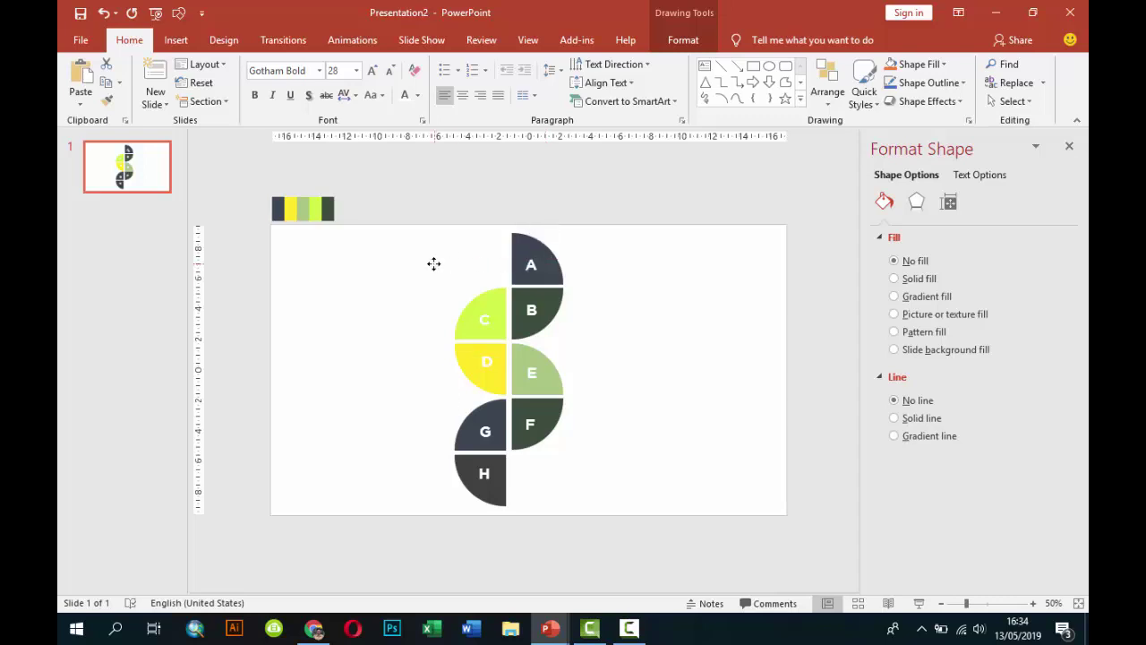
Recolour a copied A label lime green and place it left of the top quarter.
left_click(417, 265)
left_click(417, 94)
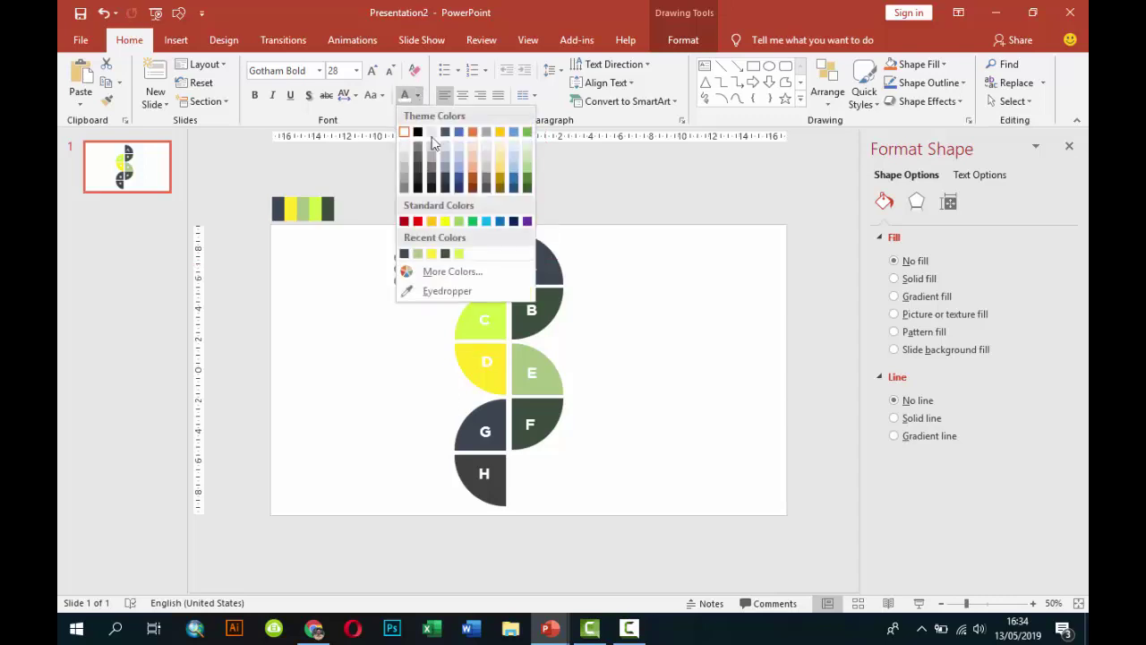
left_click(446, 255)
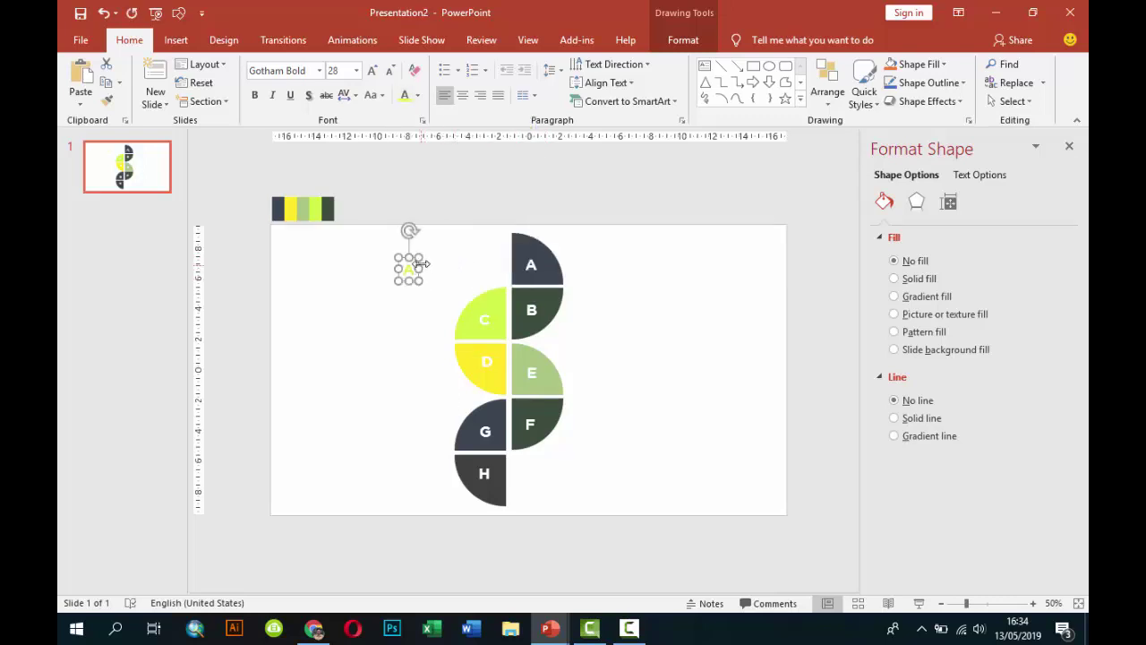
left_click_drag(419, 266, 433, 262)
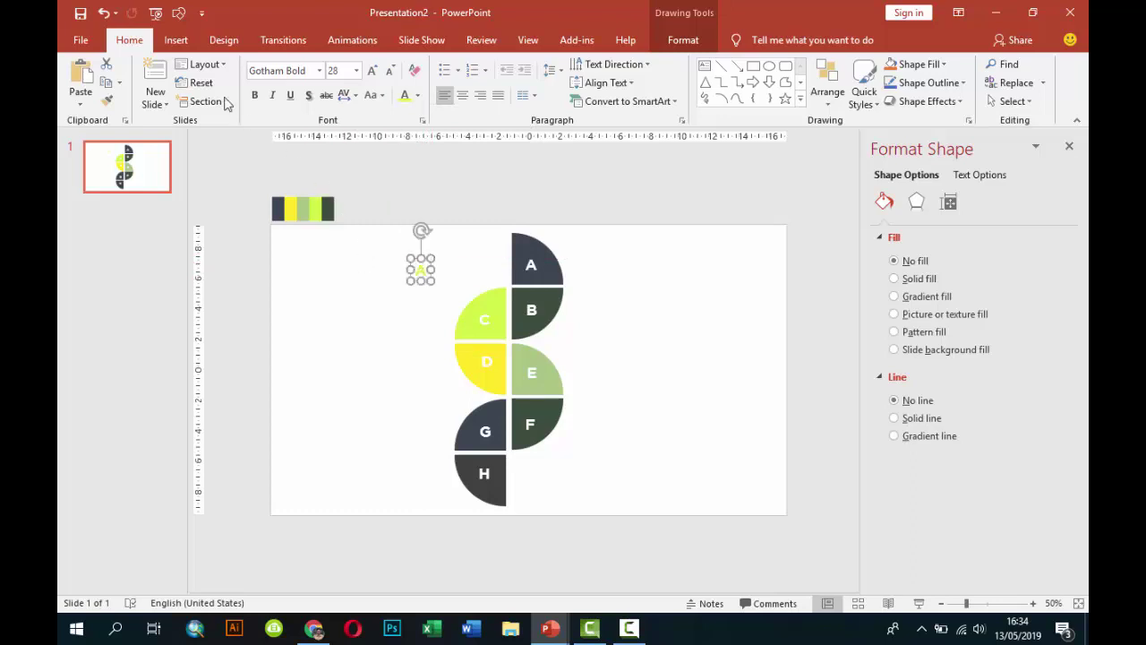
left_click(175, 39)
Add a Gotham Bold 'Sub Judul Disini' text box near the slide's upper left.
left_click(715, 90)
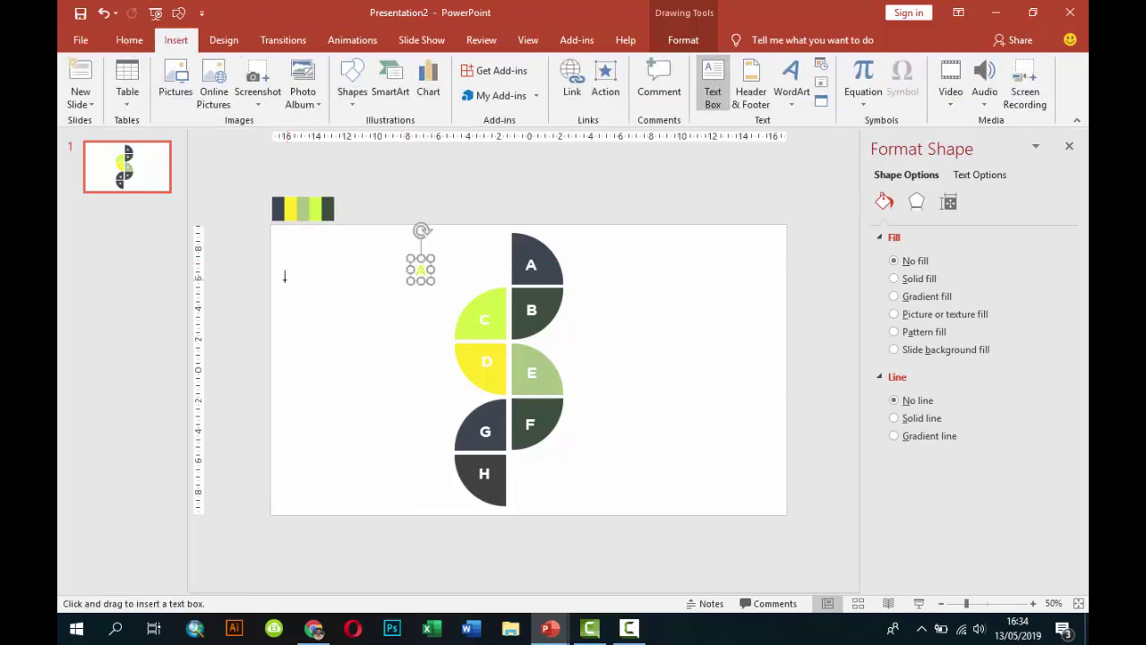
left_click_drag(302, 274, 391, 309)
type("S")
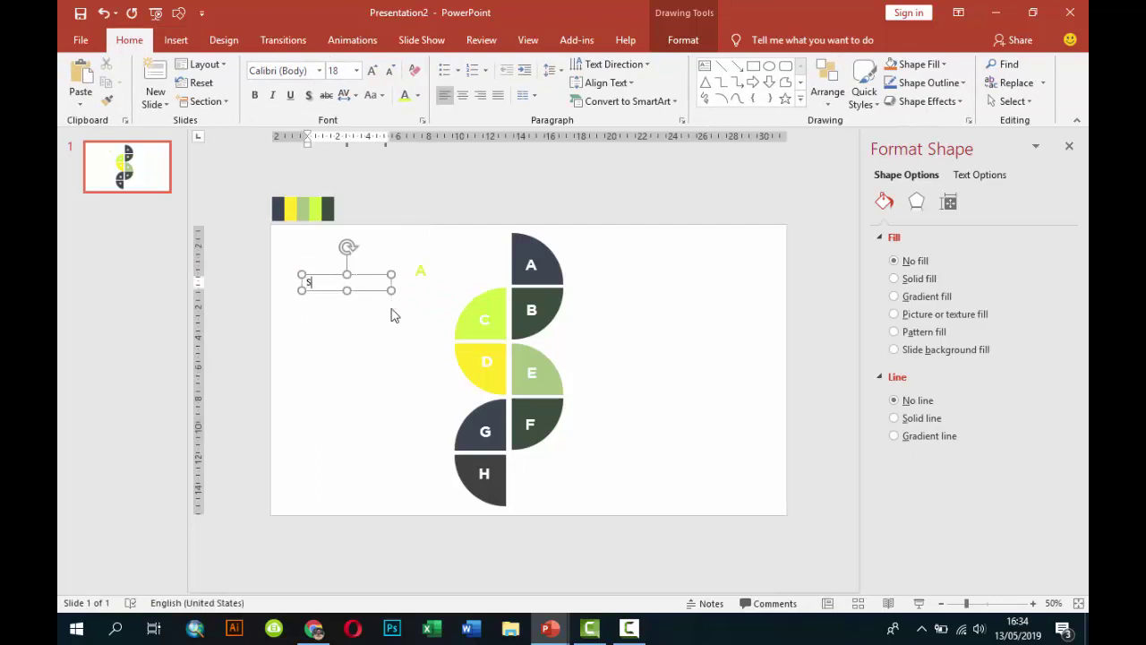
type("ub Judul Di")
type("sini")
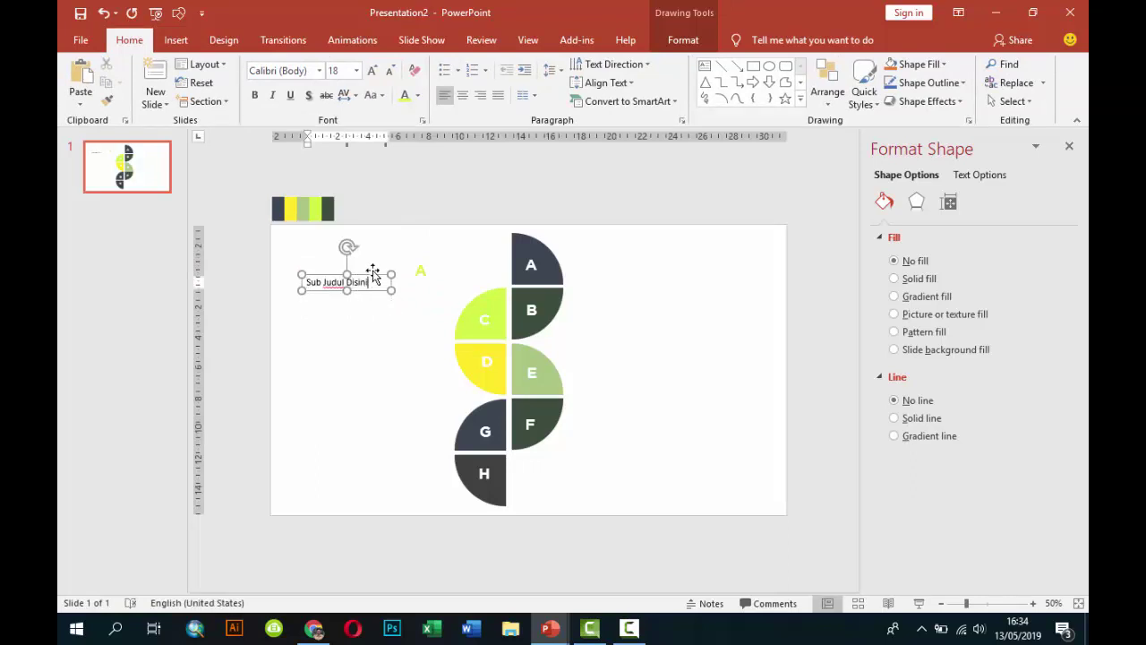
left_click(371, 275)
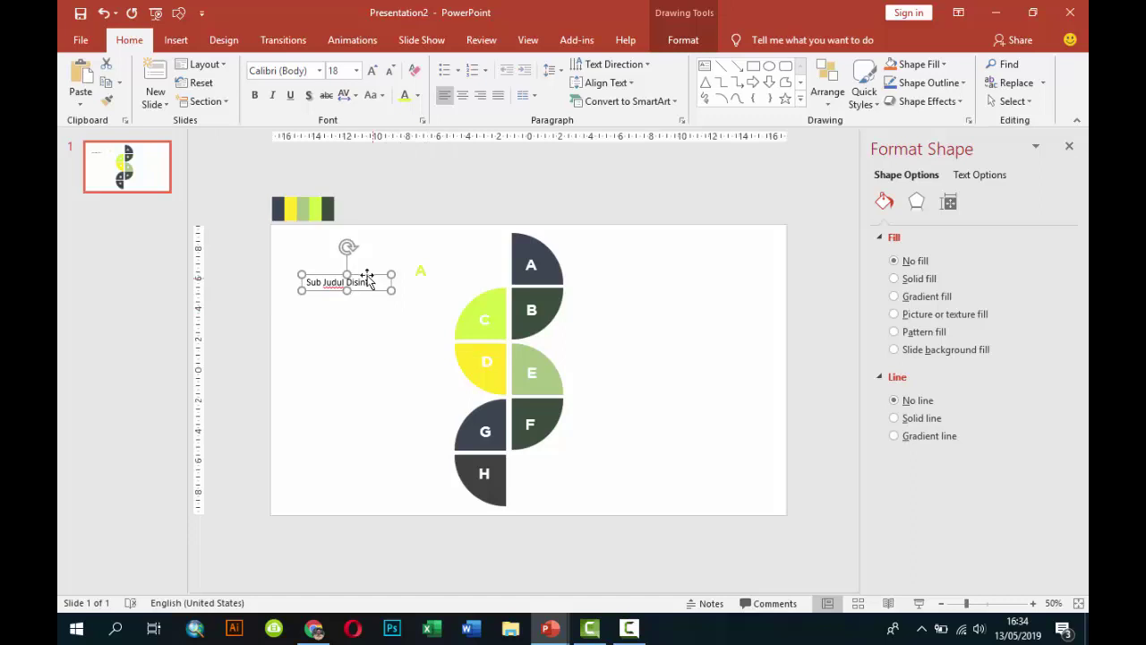
left_click(319, 71)
left_click(313, 169)
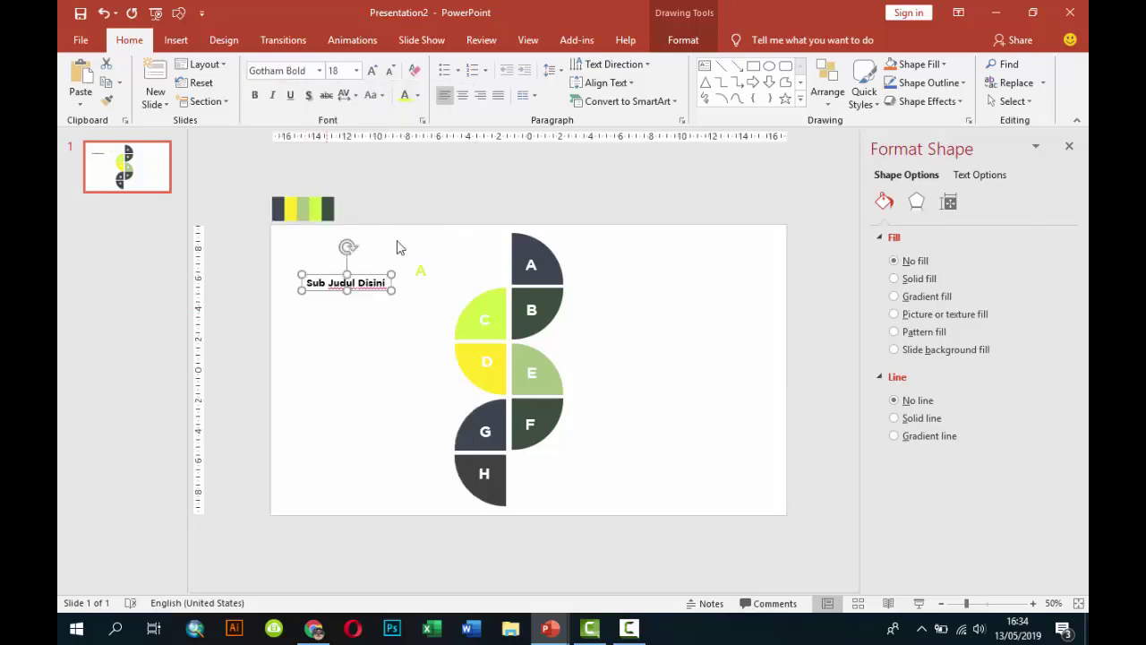
mouse_move(378, 275)
left_mouse_down()
mouse_move(375, 257)
mouse_move(432, 245)
left_mouse_up()
Place the lime A right beside the subtitle.
left_click(421, 267)
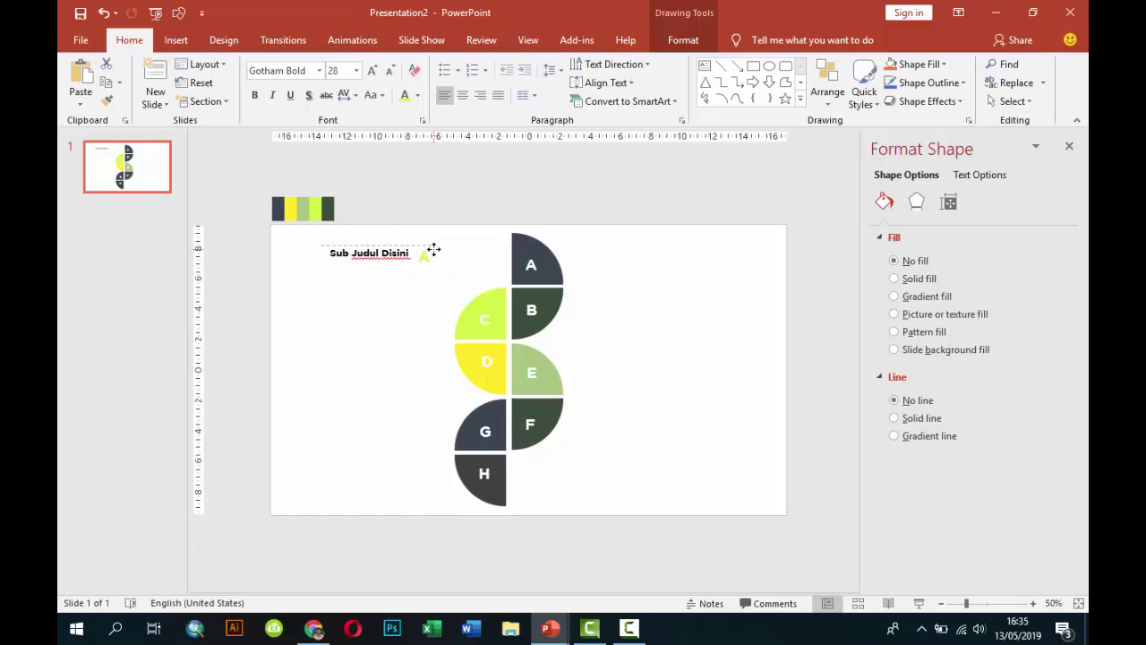
left_click_drag(433, 245, 439, 246)
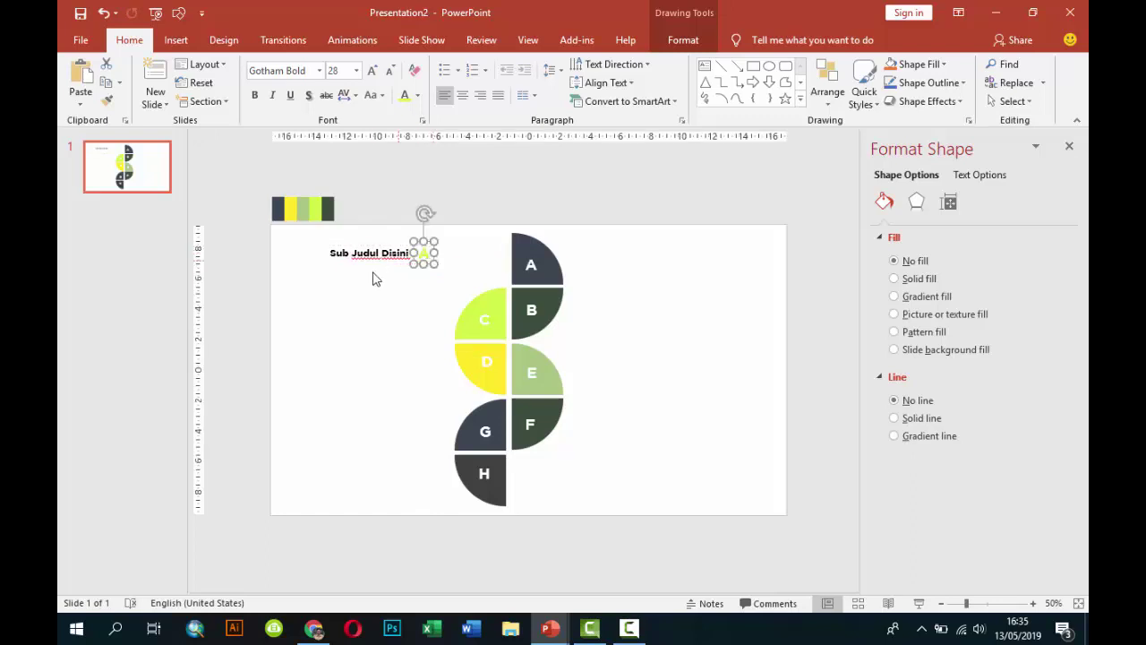
left_click(175, 39)
Add a text box holding one trimmed =rand() sample paragraph.
left_click(713, 85)
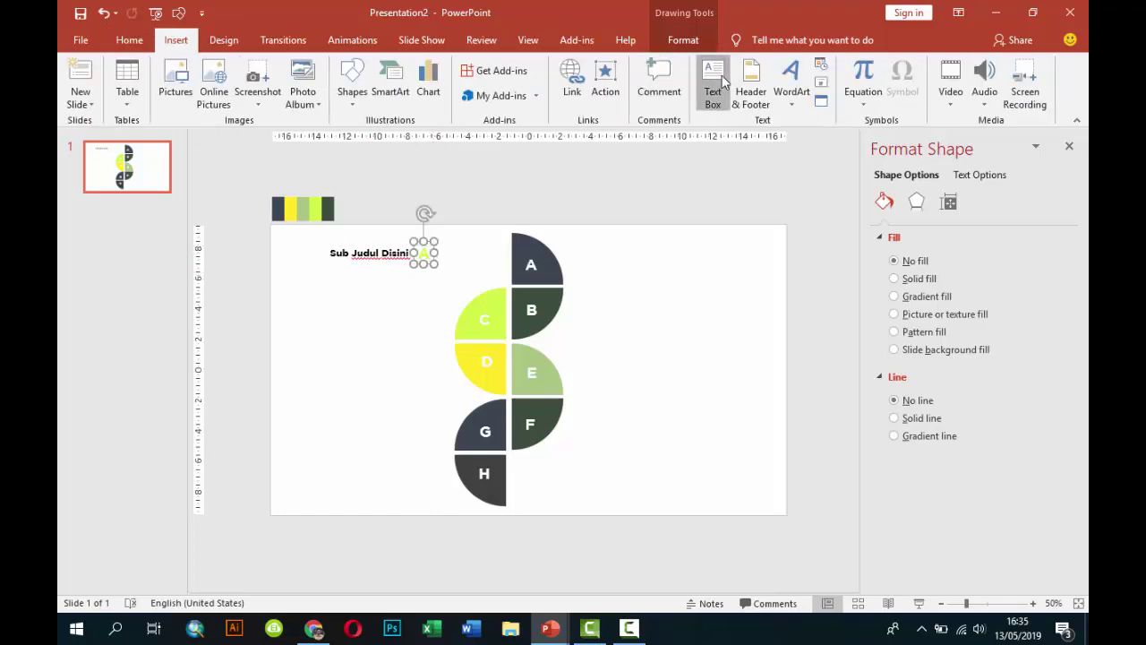
left_click_drag(643, 251, 801, 303)
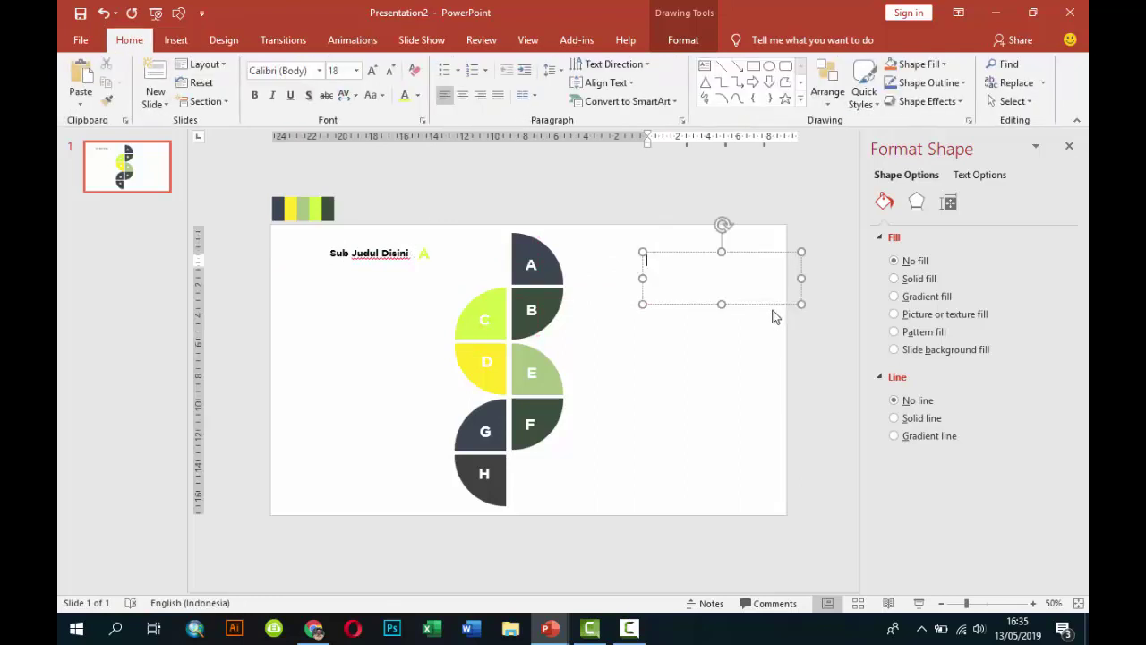
type("=rand()")
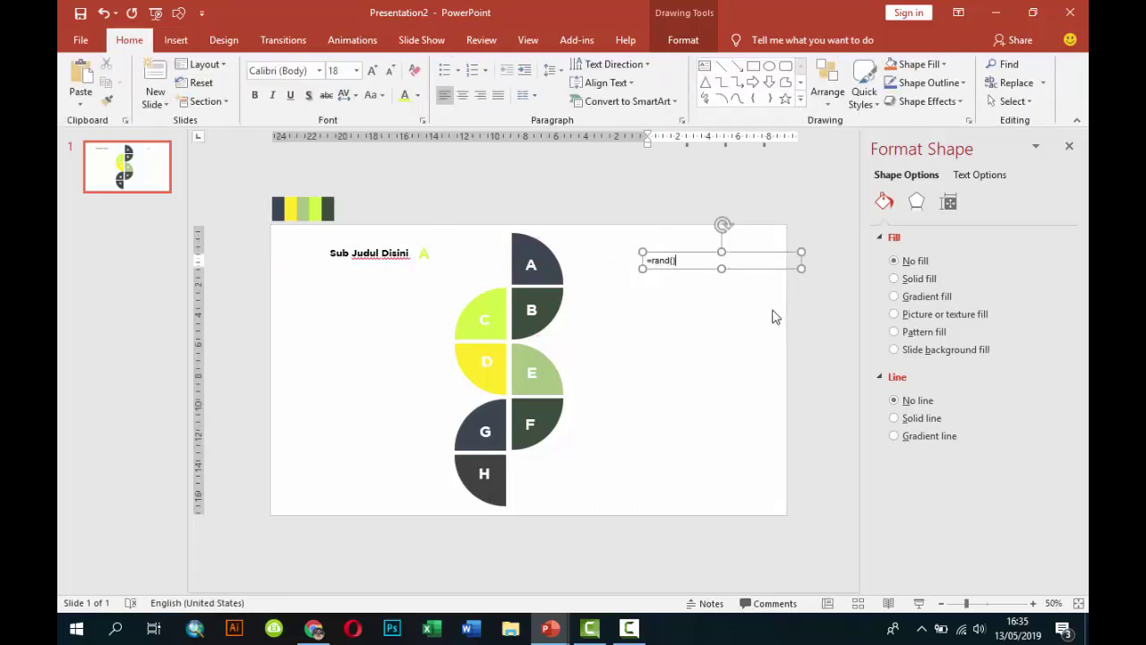
key("Return")
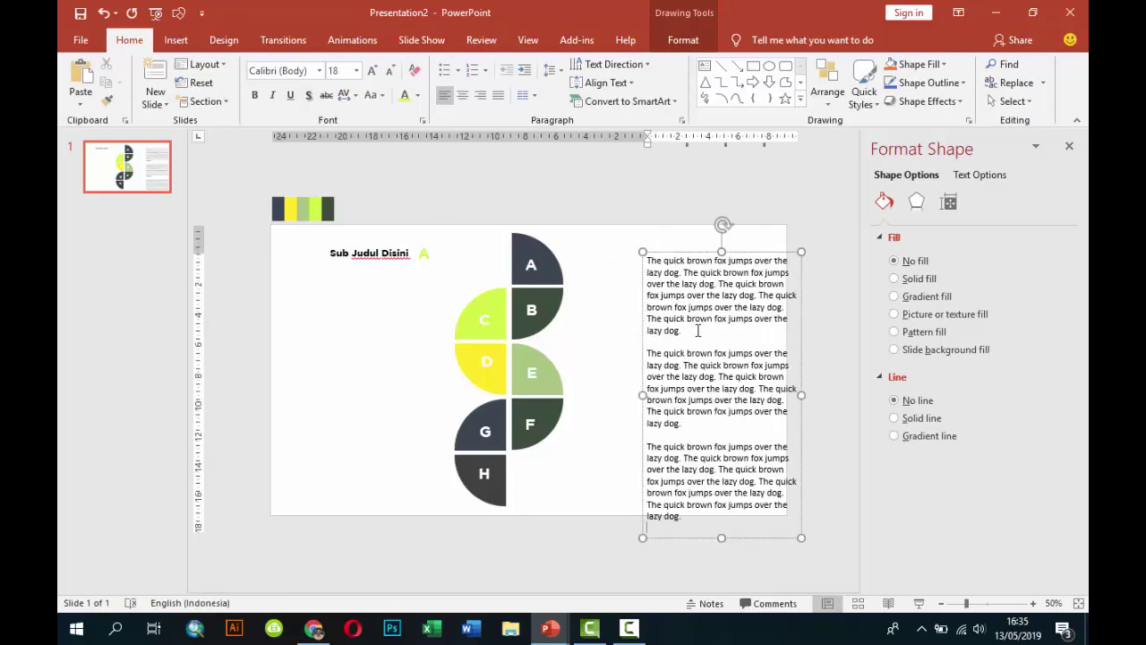
left_click_drag(698, 330, 776, 541)
key("Delete")
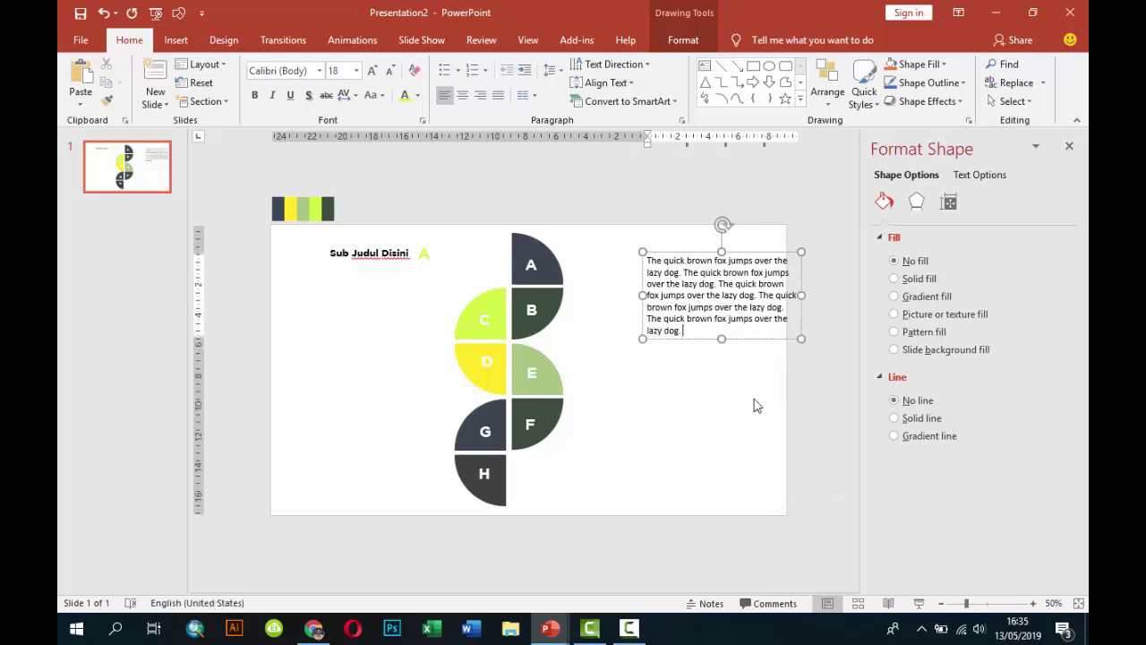
left_click_drag(783, 307, 795, 342)
key("Delete")
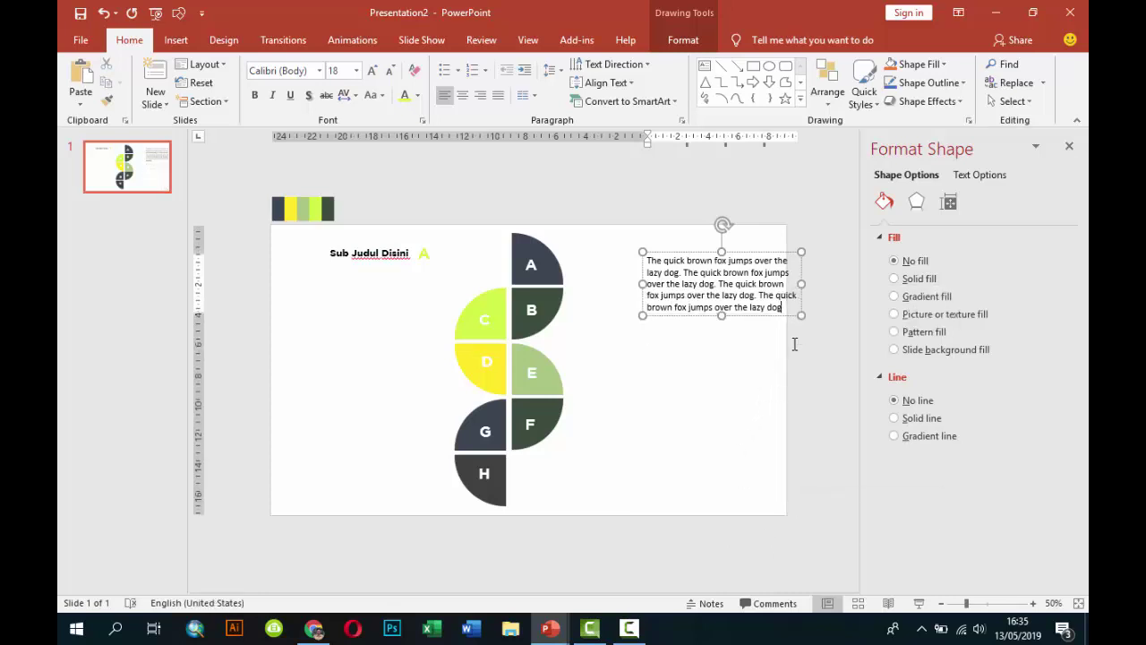
key("Escape")
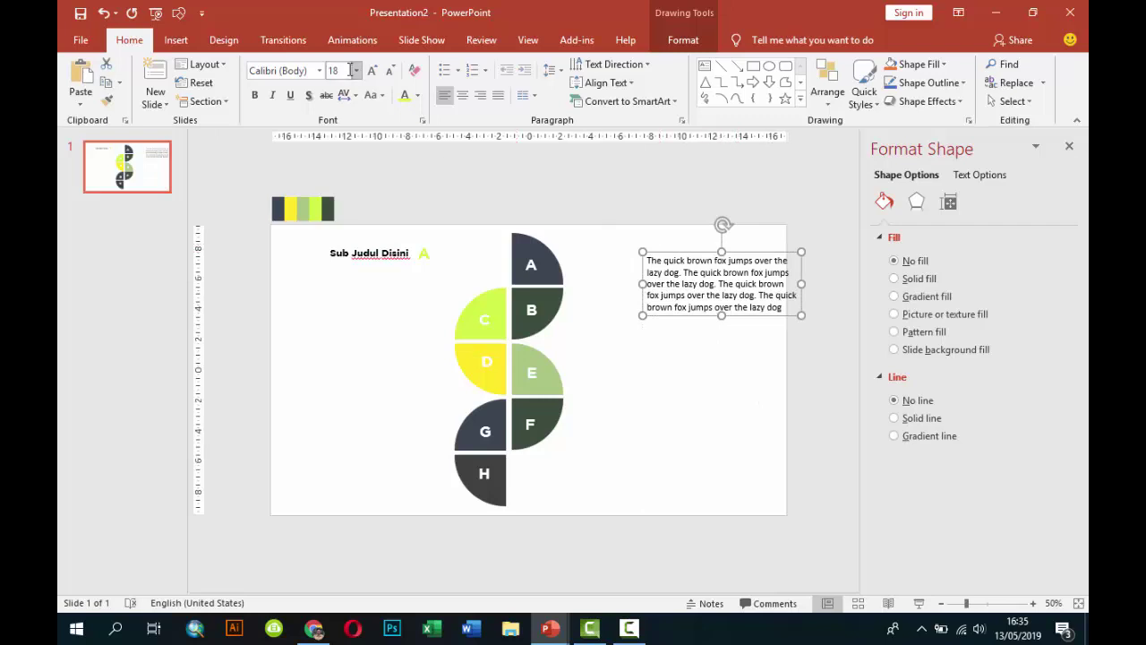
Make the body text 12 pt, grey and right-aligned, and move it under the first heading.
left_click(356, 71)
left_click(335, 159)
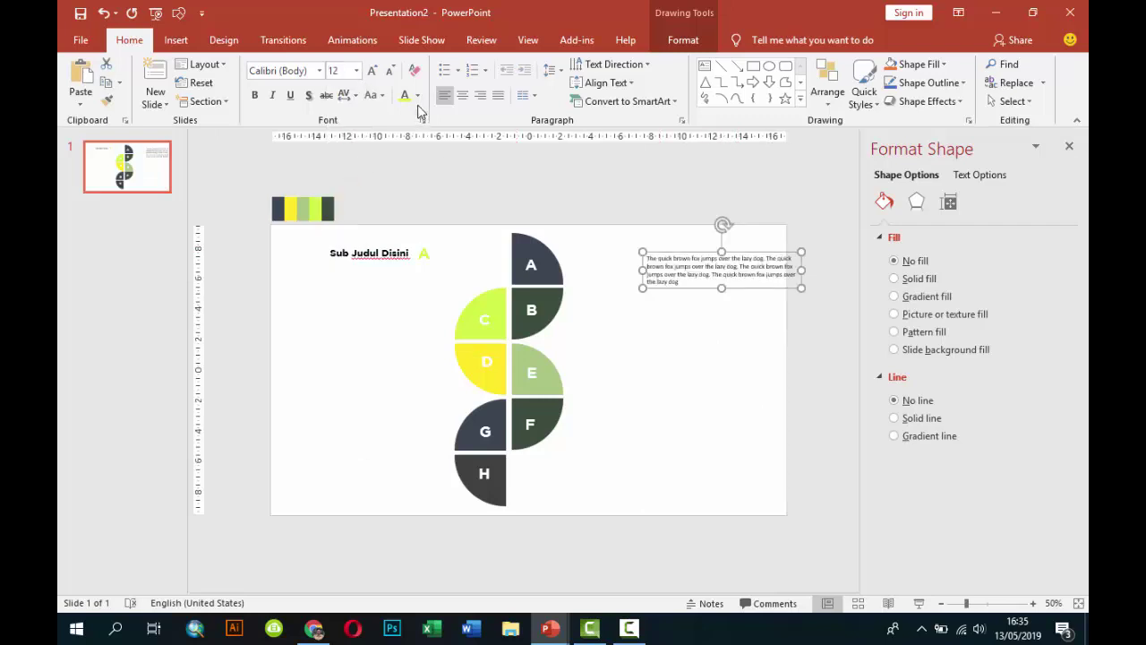
left_click(417, 95)
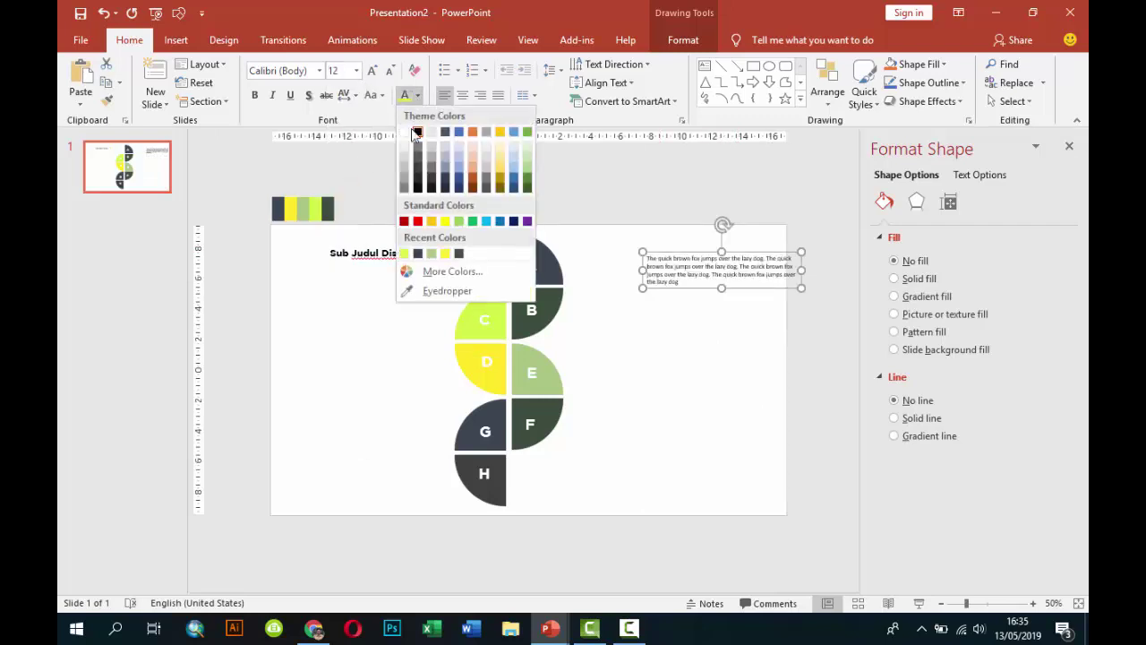
left_click(432, 172)
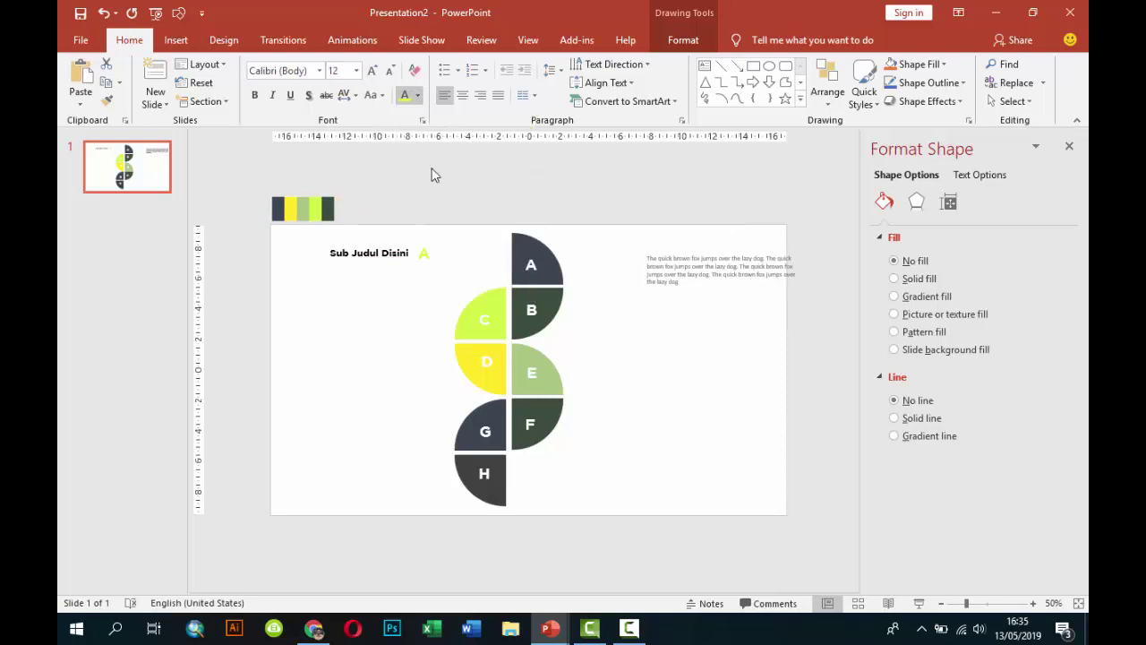
left_click(480, 95)
left_click_drag(758, 255, 394, 263)
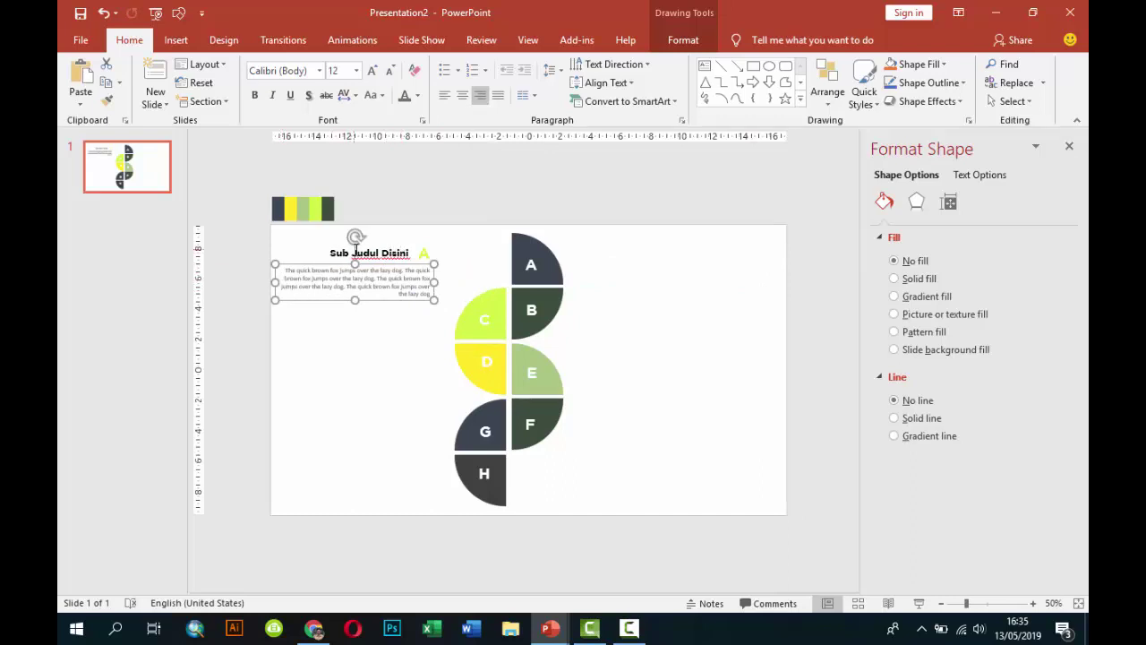
Group the heading, body text and A letter, then copy the group three times down the left.
left_click(358, 253, "shift")
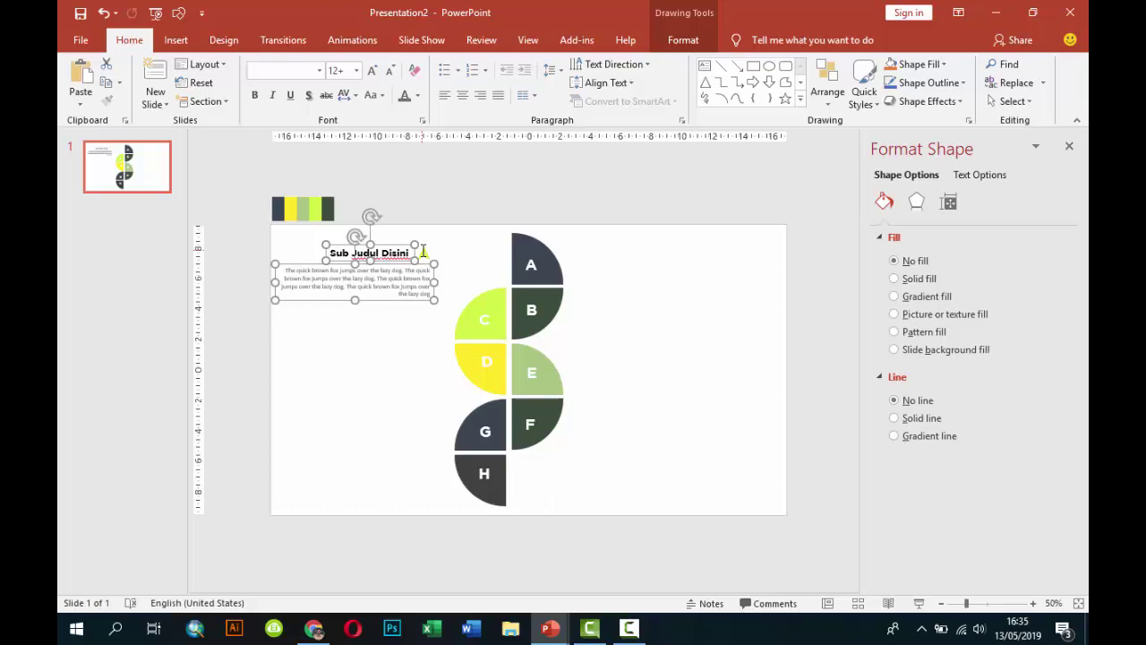
left_click(423, 252, "shift")
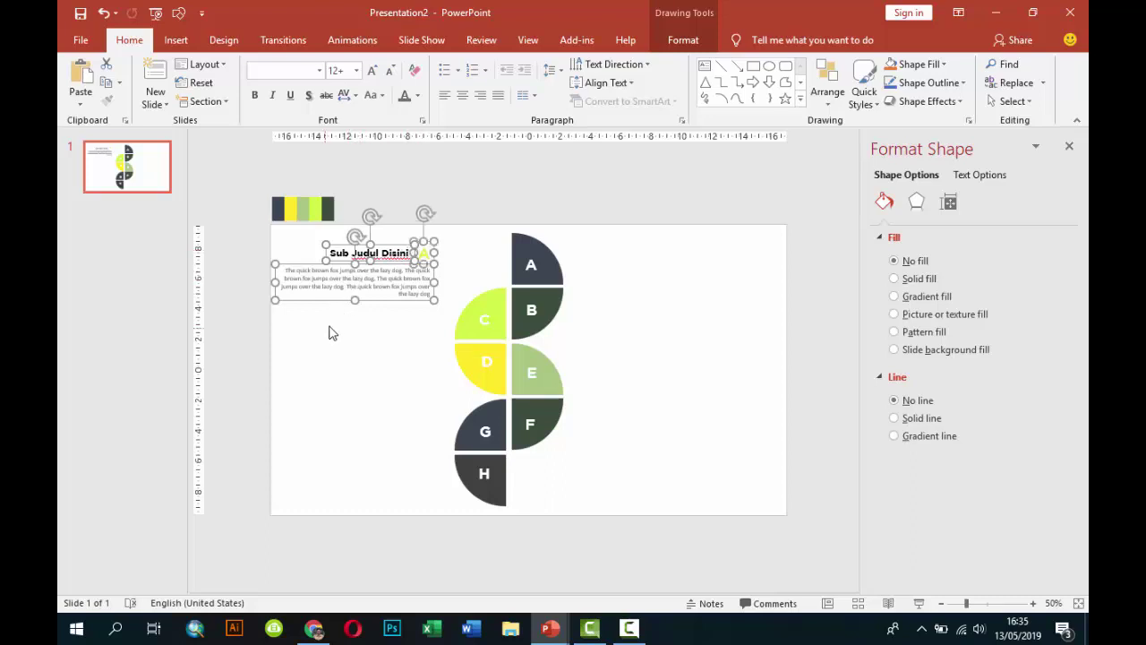
key("ctrl+g")
left_click_drag(394, 246, 394, 305)
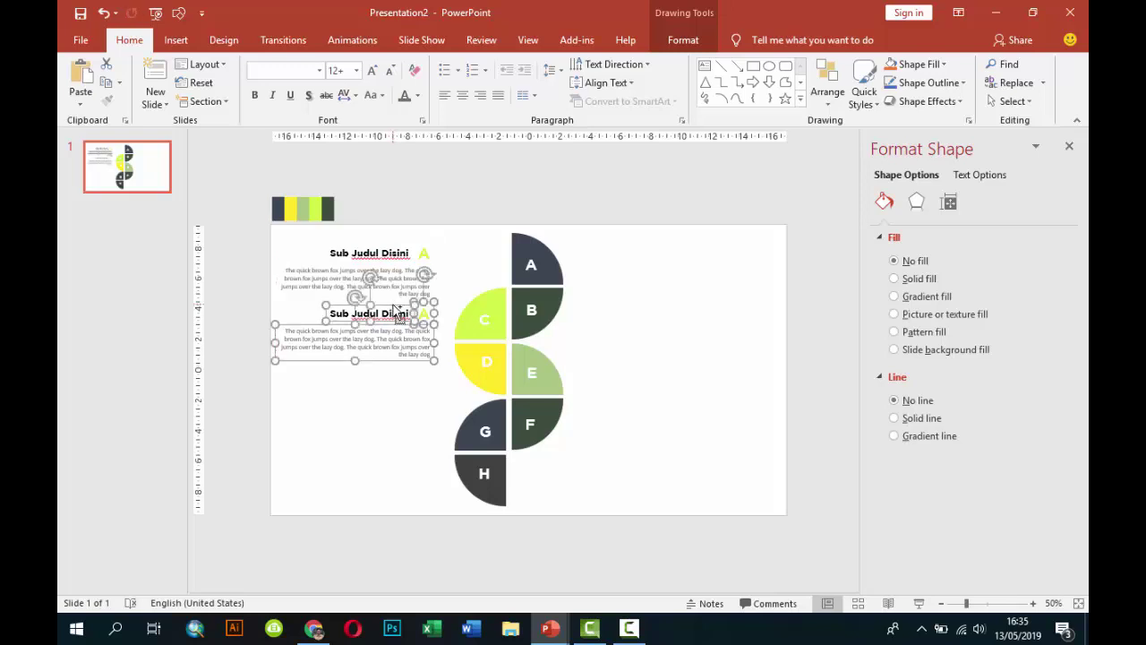
key("ctrl+d")
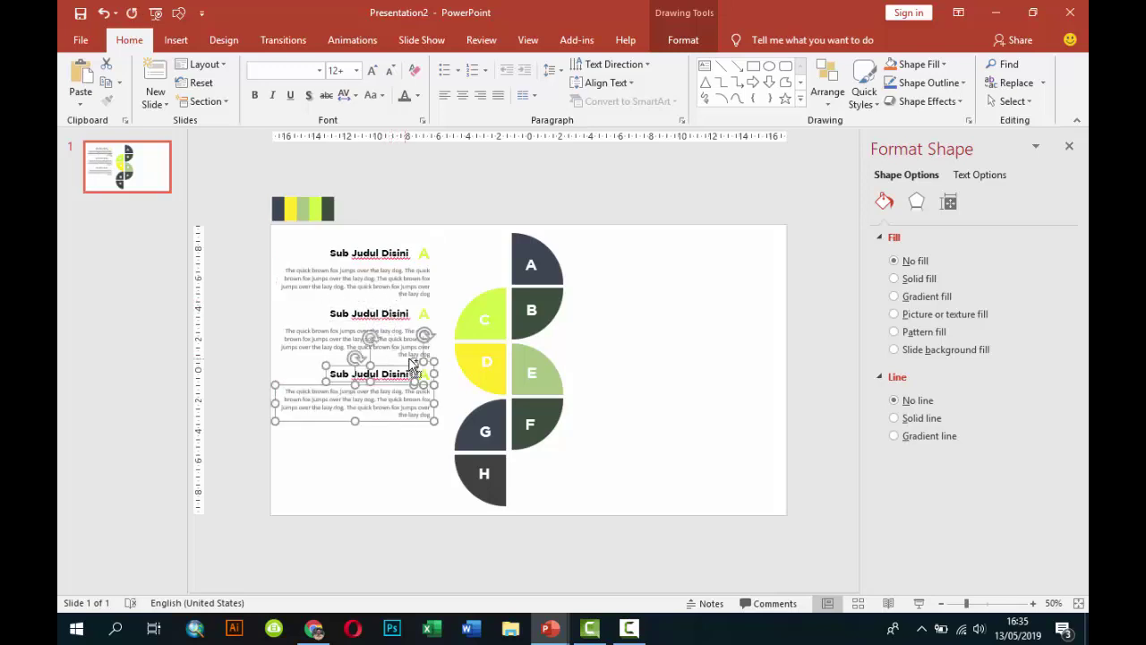
key("ctrl+d")
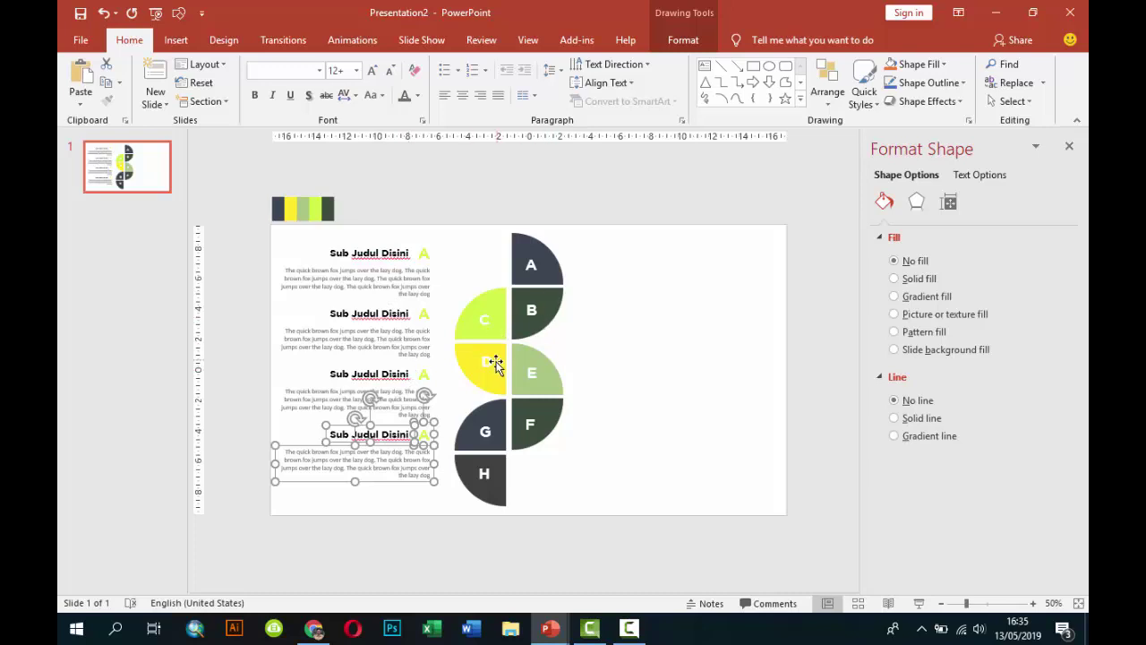
left_click(424, 315)
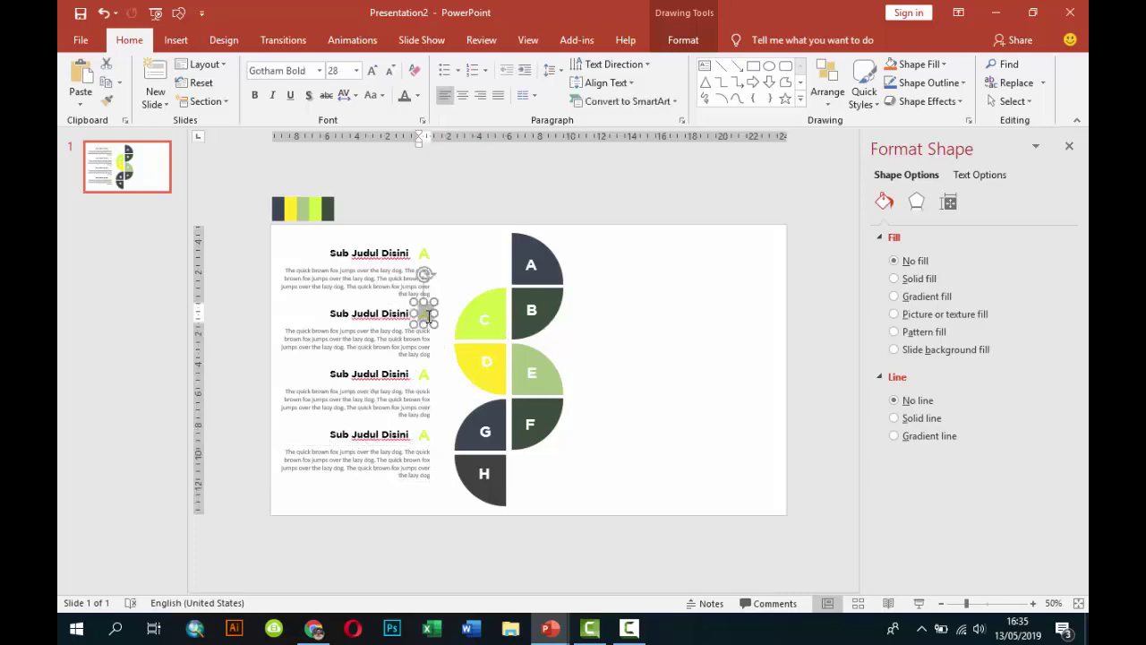
Relabel the second to fourth left blocks B, C and D.
key("ctrl+z")
left_click(423, 373)
type("C")
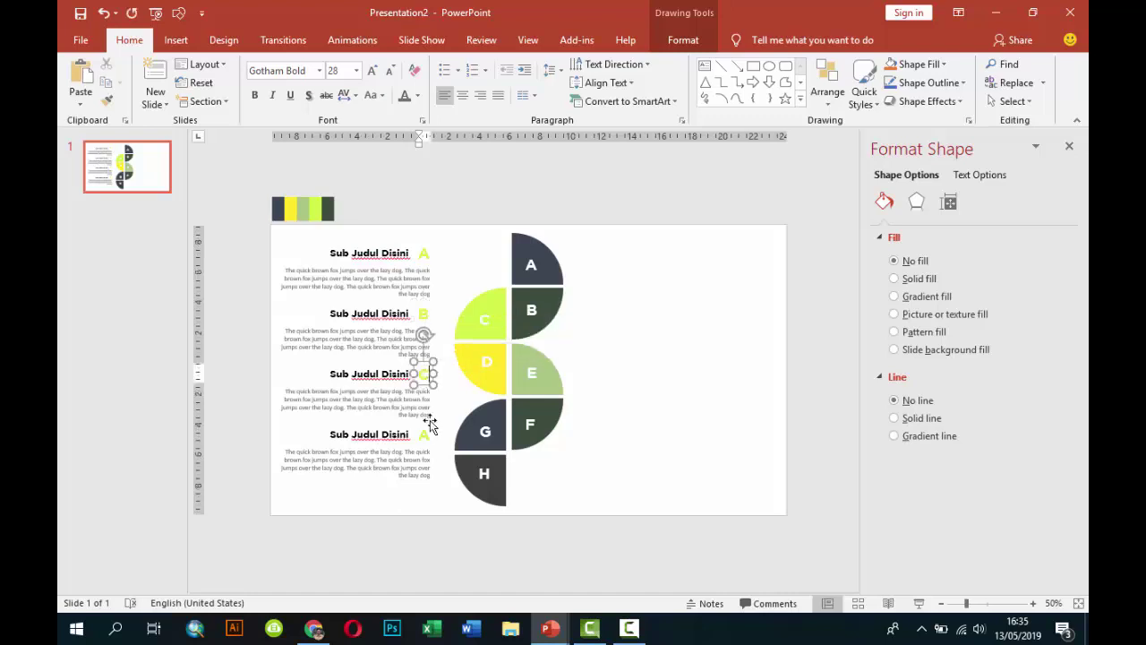
left_click(424, 435)
type("D")
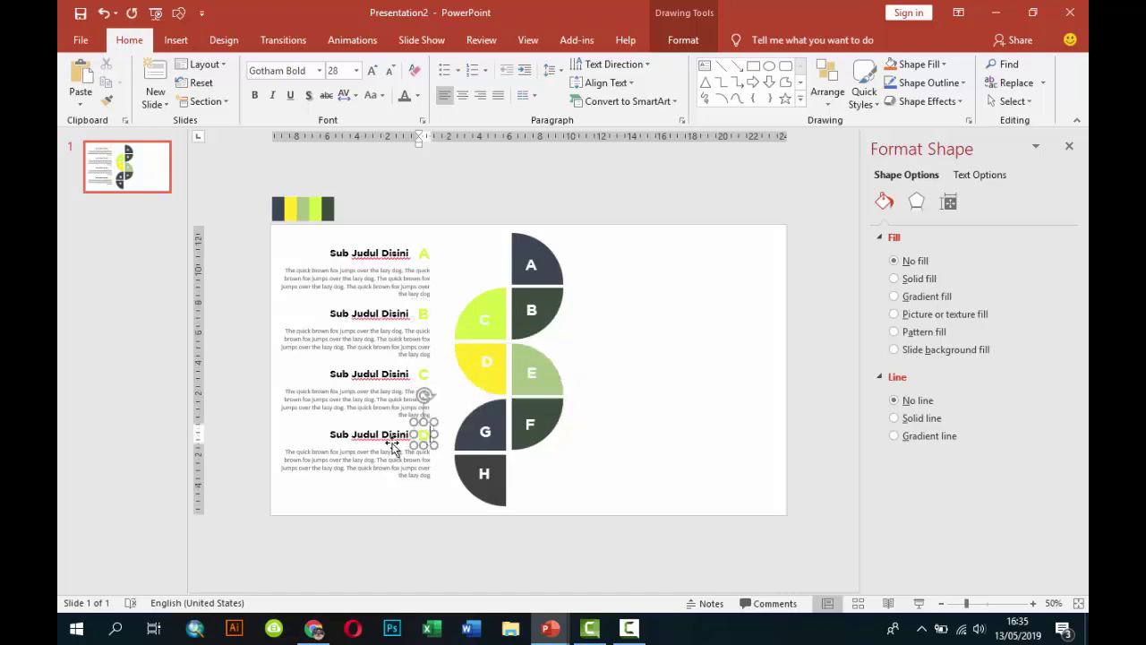
Copy the D block's heading, letter and body text to the slide's upper right.
left_click(391, 435)
left_click(414, 436, "shift")
left_click(411, 456, "shift")
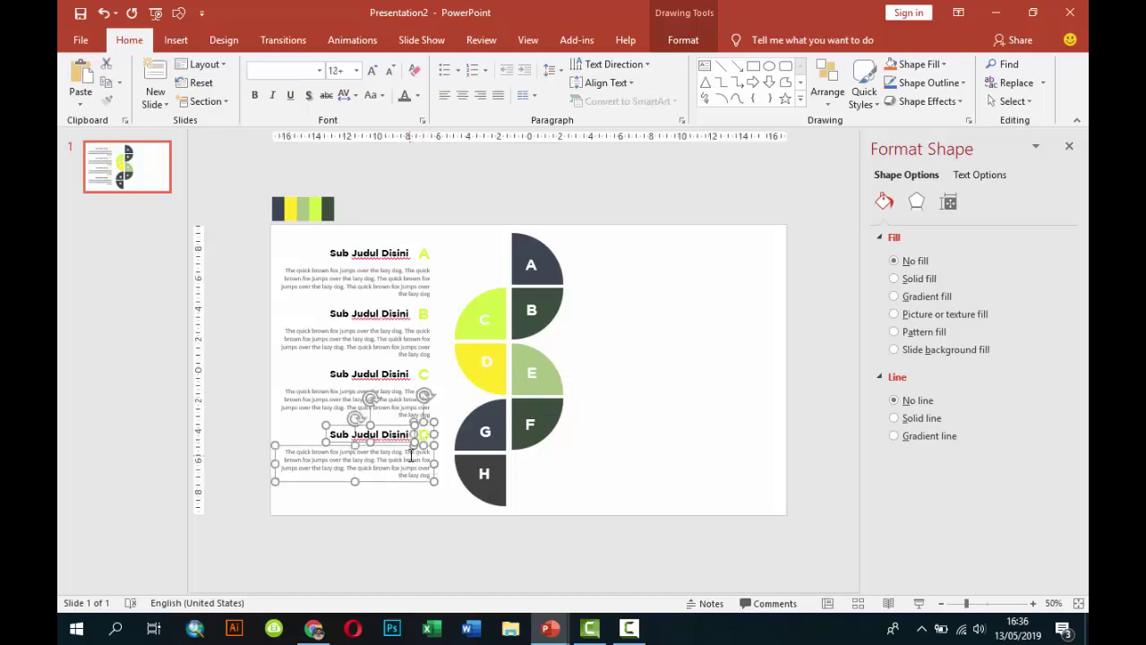
left_click_drag(412, 455, 701, 254)
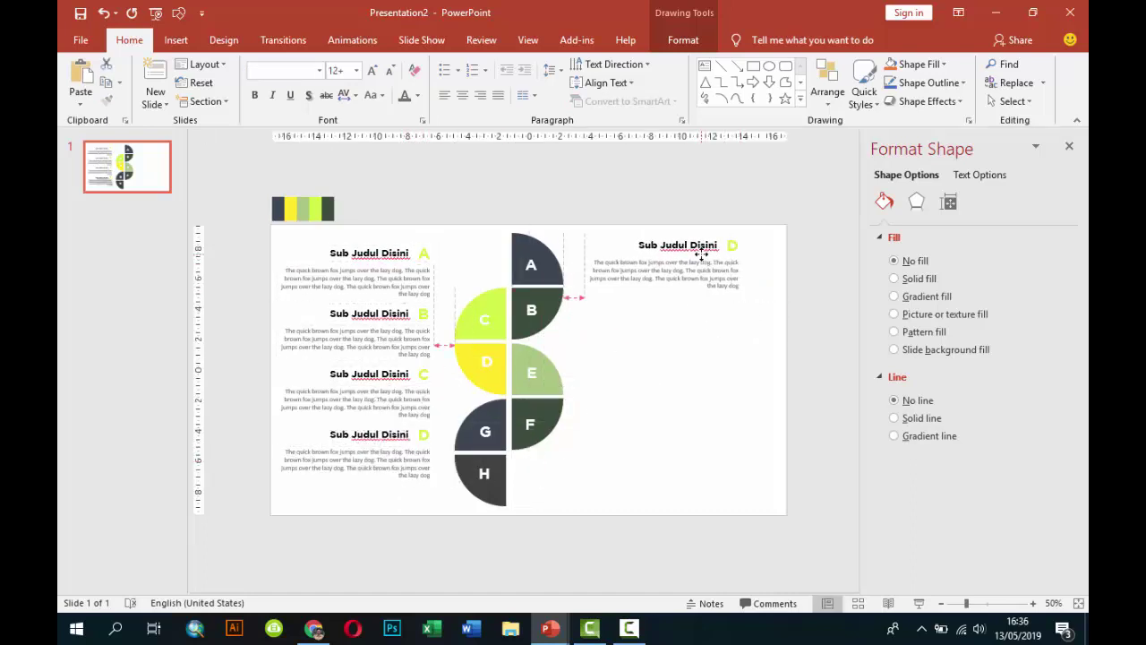
left_click(729, 320)
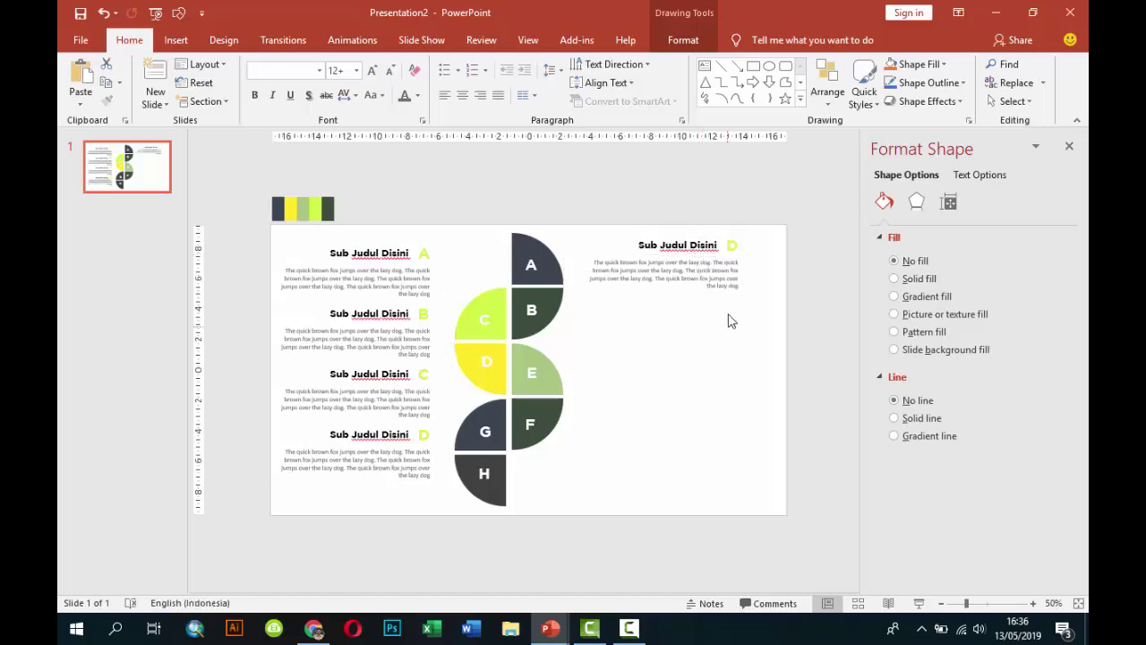
Move the right block's letter left of its heading and left-align its body text.
left_click(732, 244)
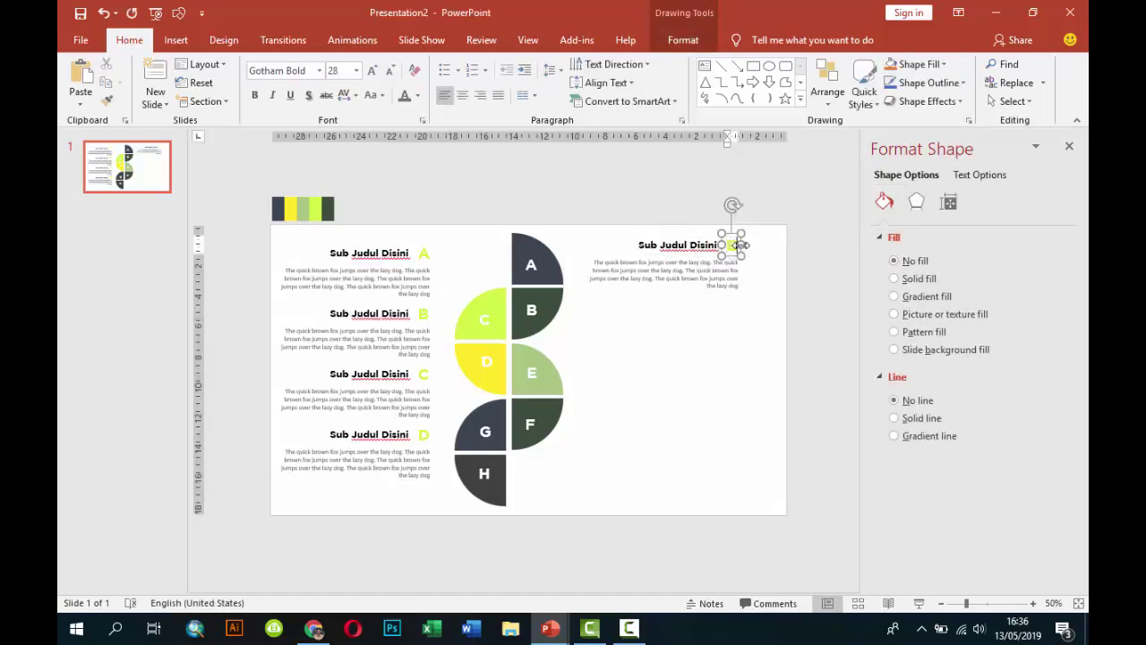
mouse_move(729, 238)
left_mouse_down()
mouse_move(597, 238)
mouse_move(621, 237)
left_mouse_up()
left_click(654, 240)
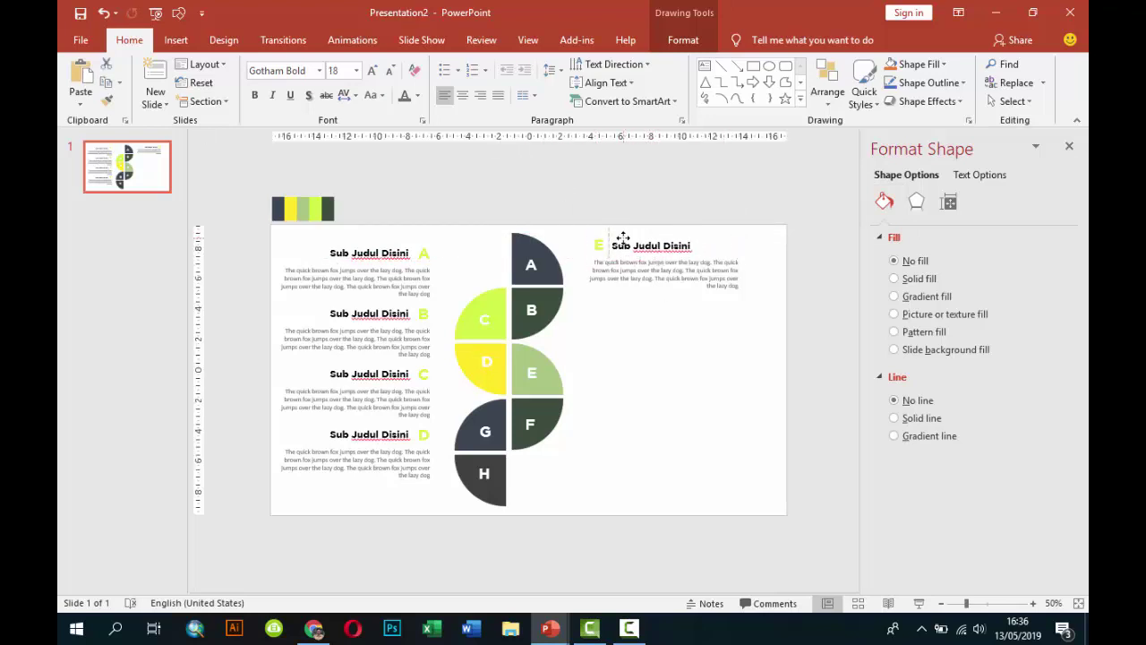
left_click(628, 262)
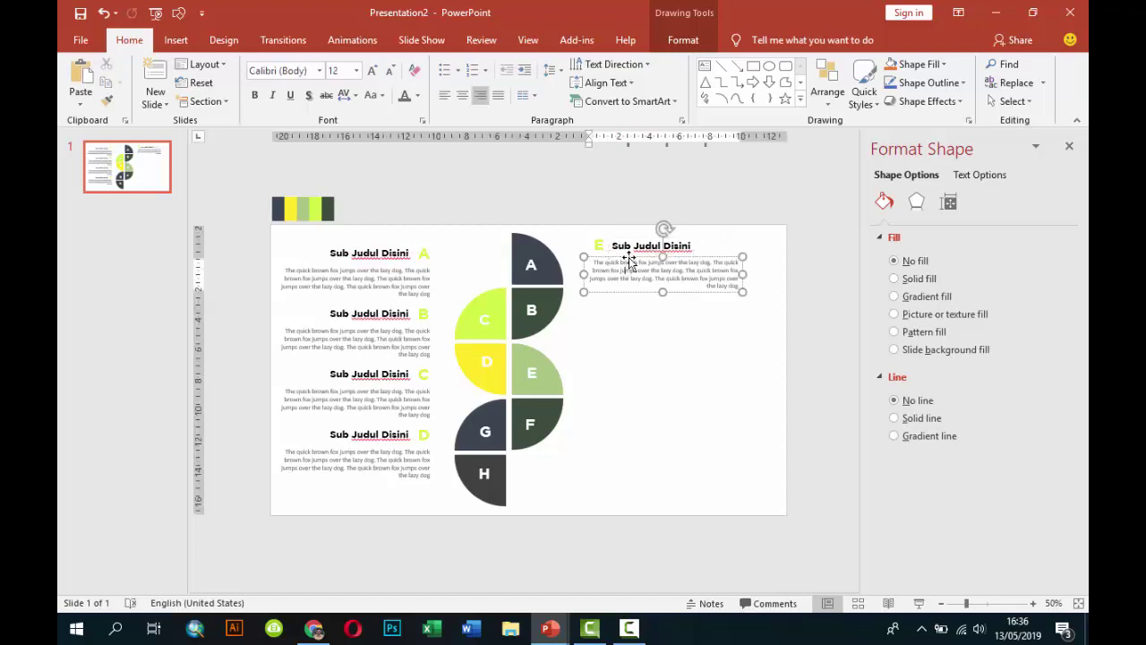
left_click(444, 95)
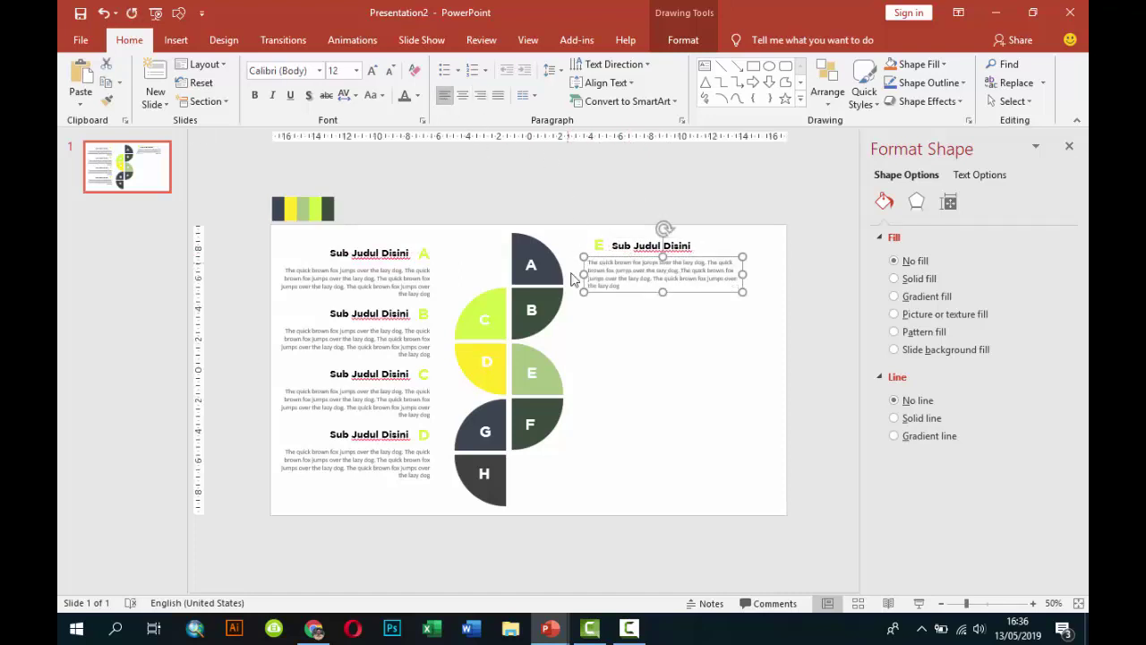
left_click_drag(582, 272, 592, 272)
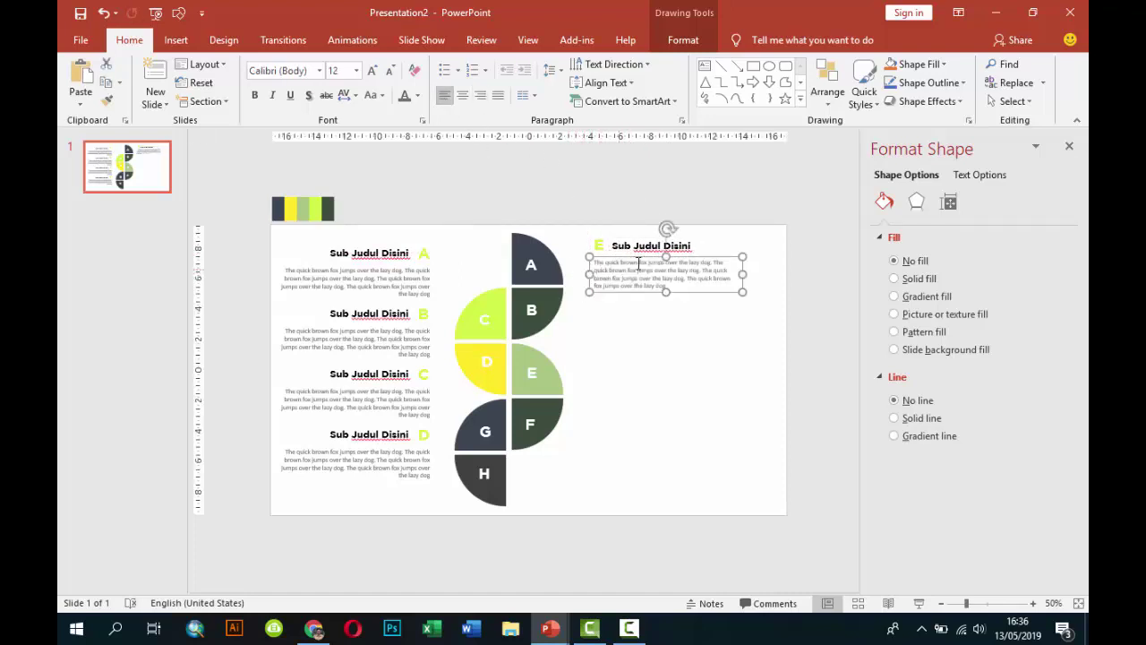
Line the body text up under the heading and copy the E block below it.
left_click(602, 241)
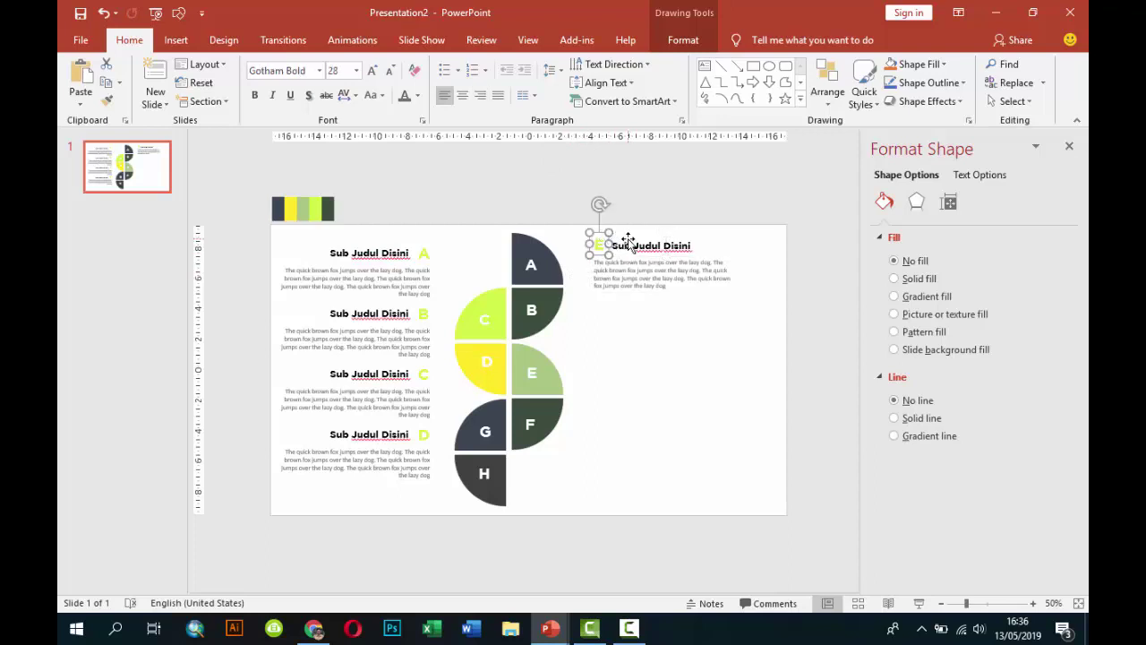
left_click(627, 244)
left_click(612, 270)
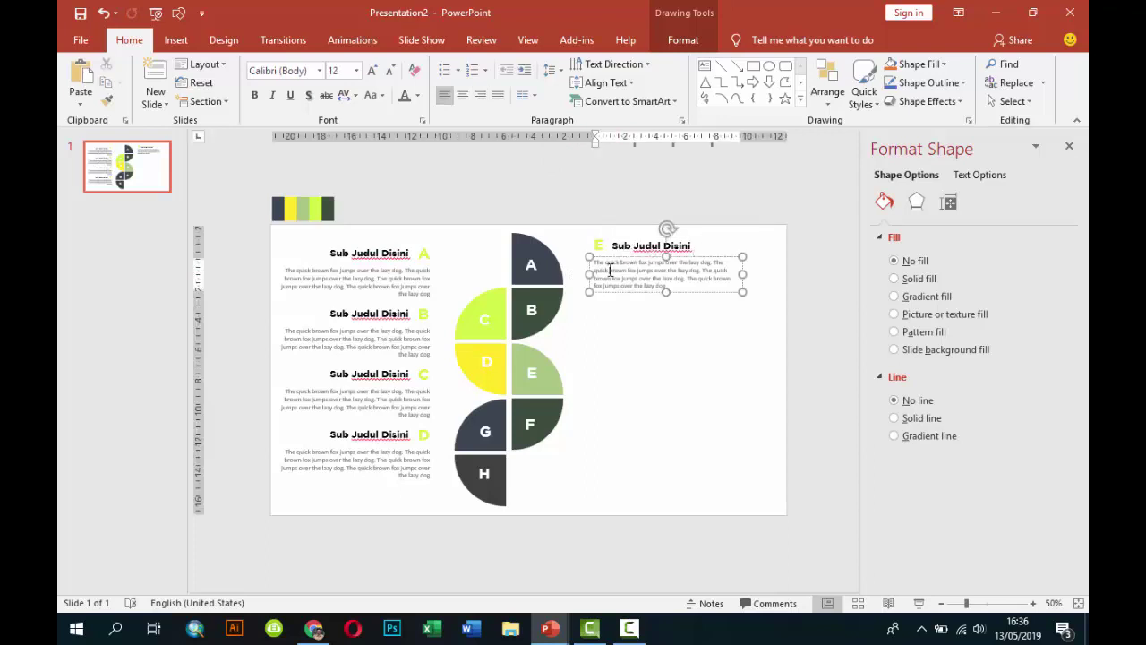
left_click_drag(612, 262, 612, 262)
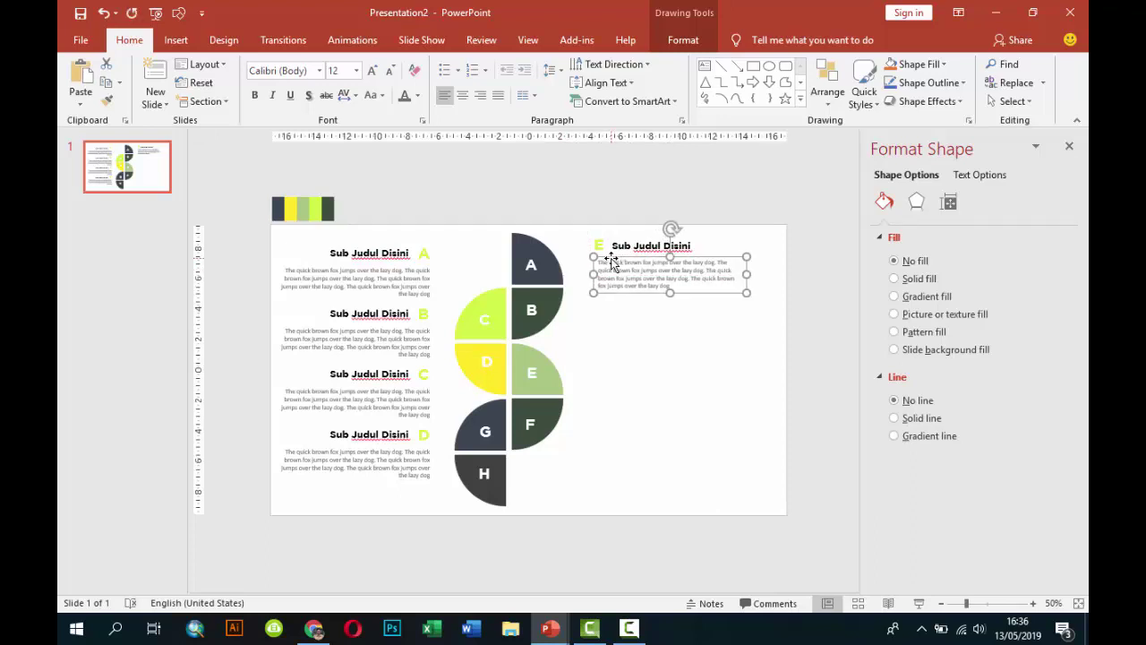
left_click(599, 244, "shift")
left_click(630, 248, "shift")
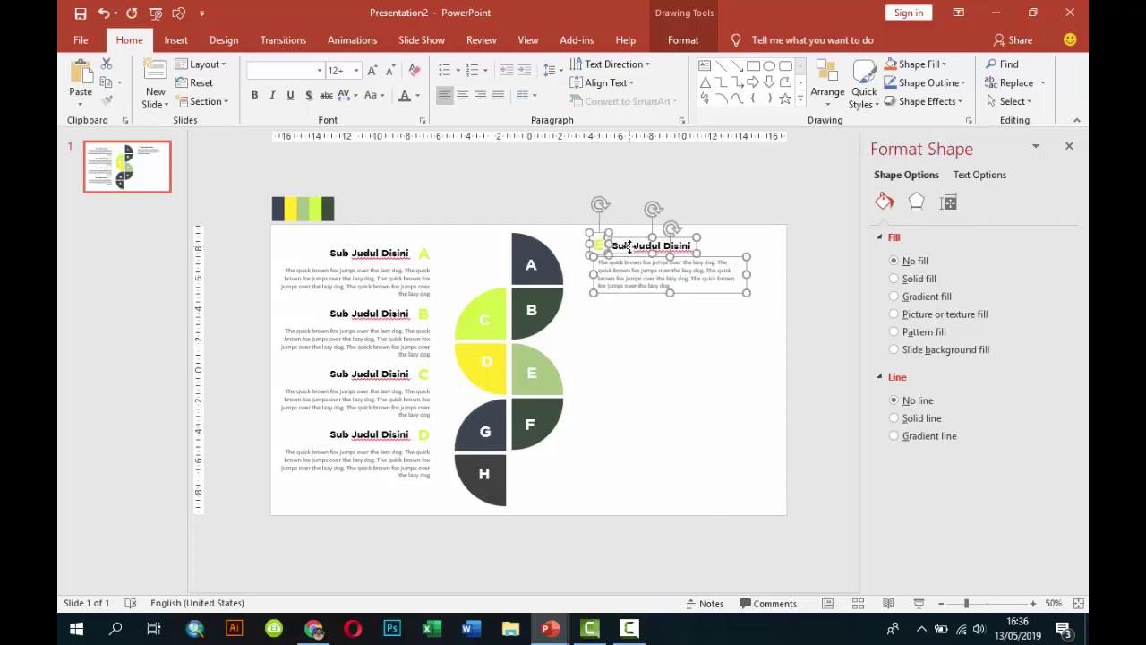
left_click_drag(633, 260, 641, 321, "ctrl")
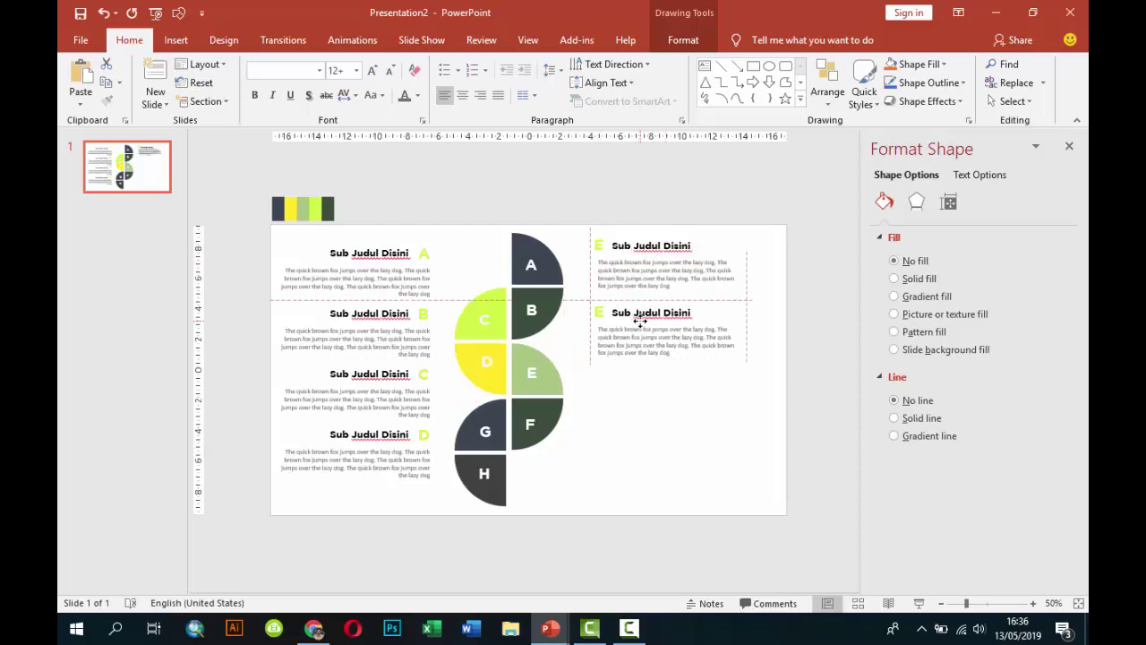
Duplicate the right block twice more and relabel the second block F.
key("ctrl+d")
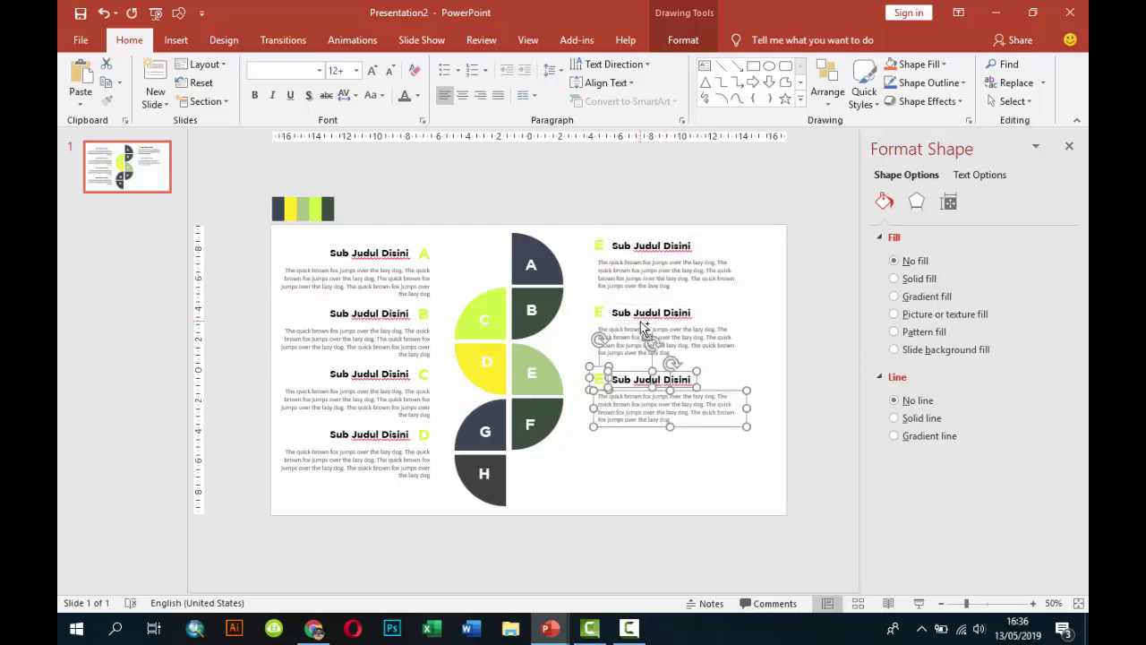
key("ctrl+d")
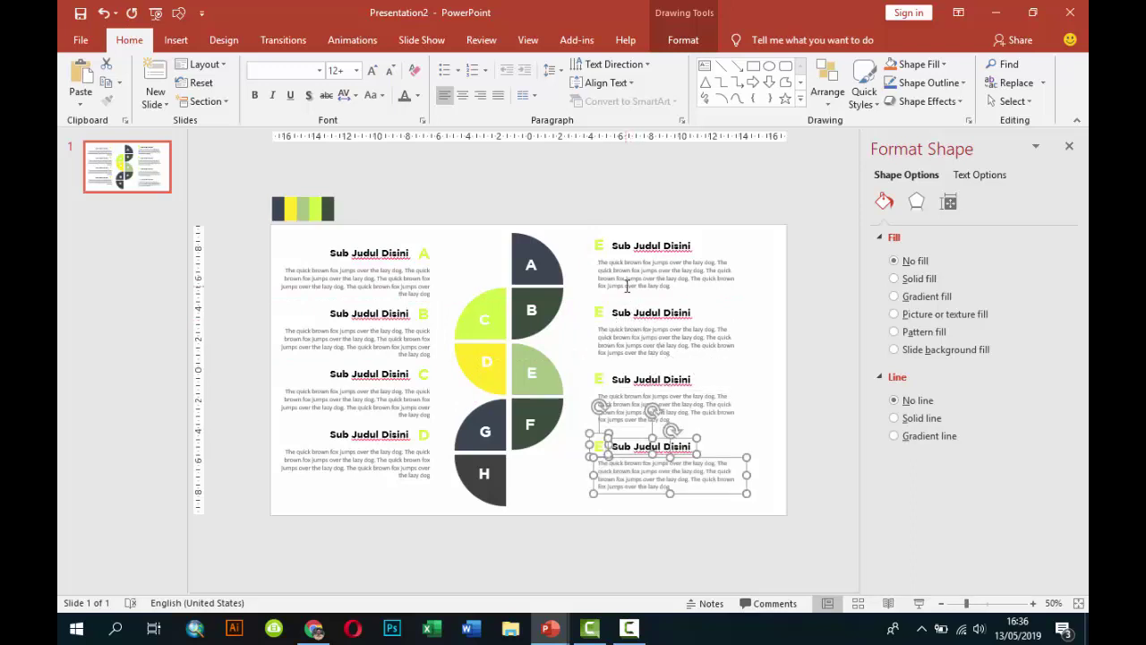
left_click(600, 244)
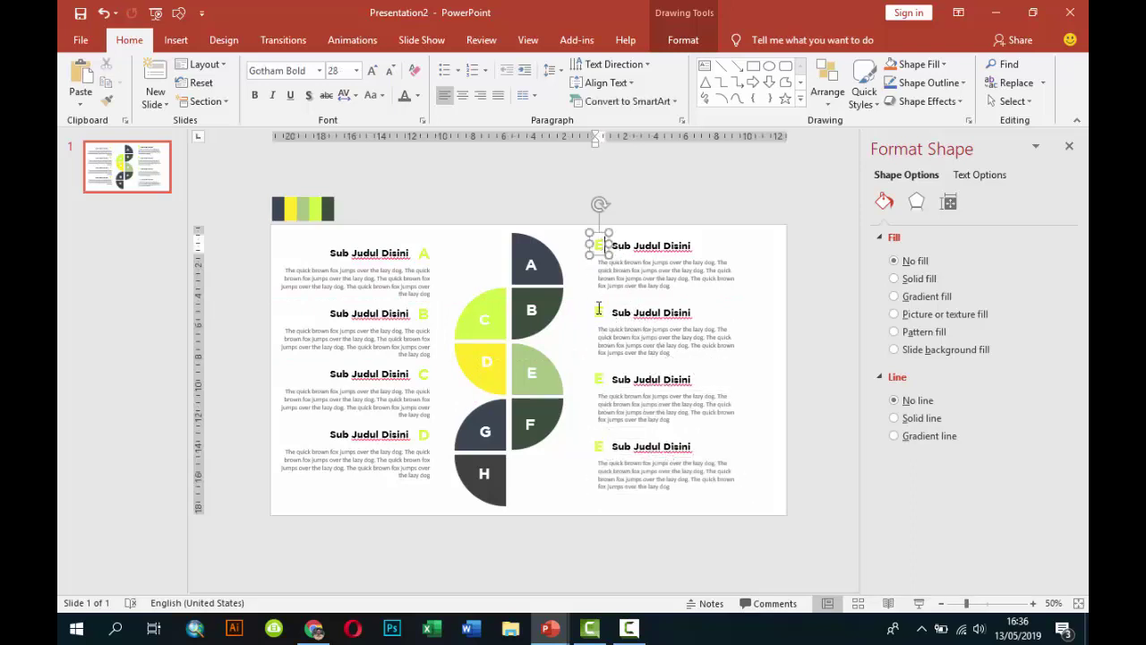
left_click(599, 310)
double_click(600, 311)
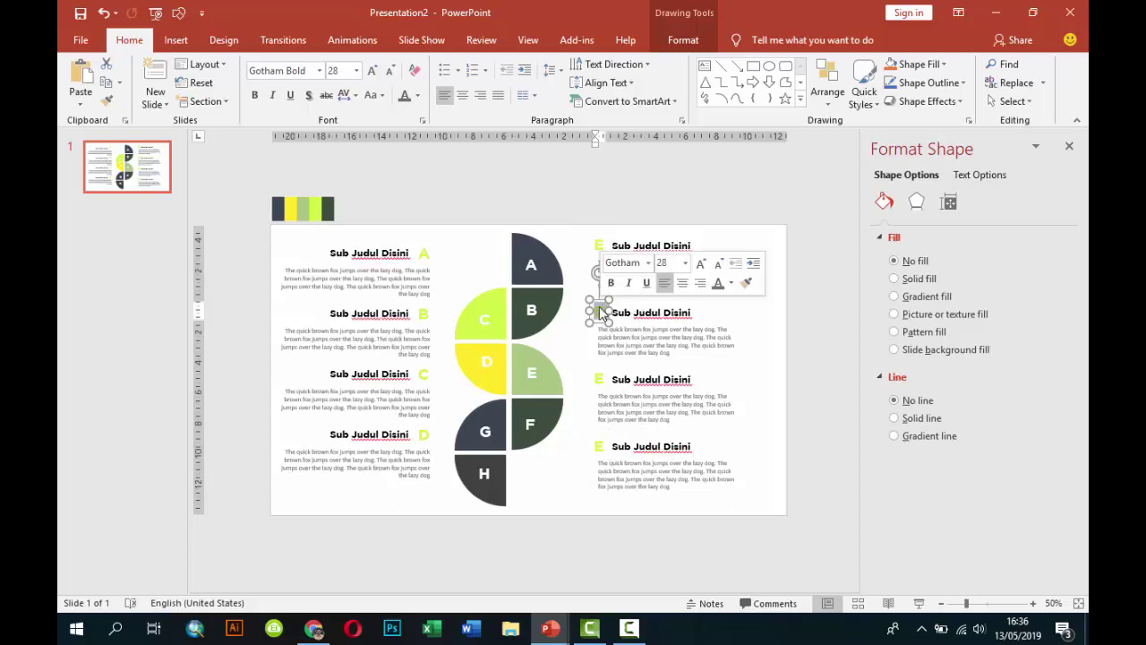
type("F")
Relabel the third and fourth right blocks G and H.
left_click(599, 372)
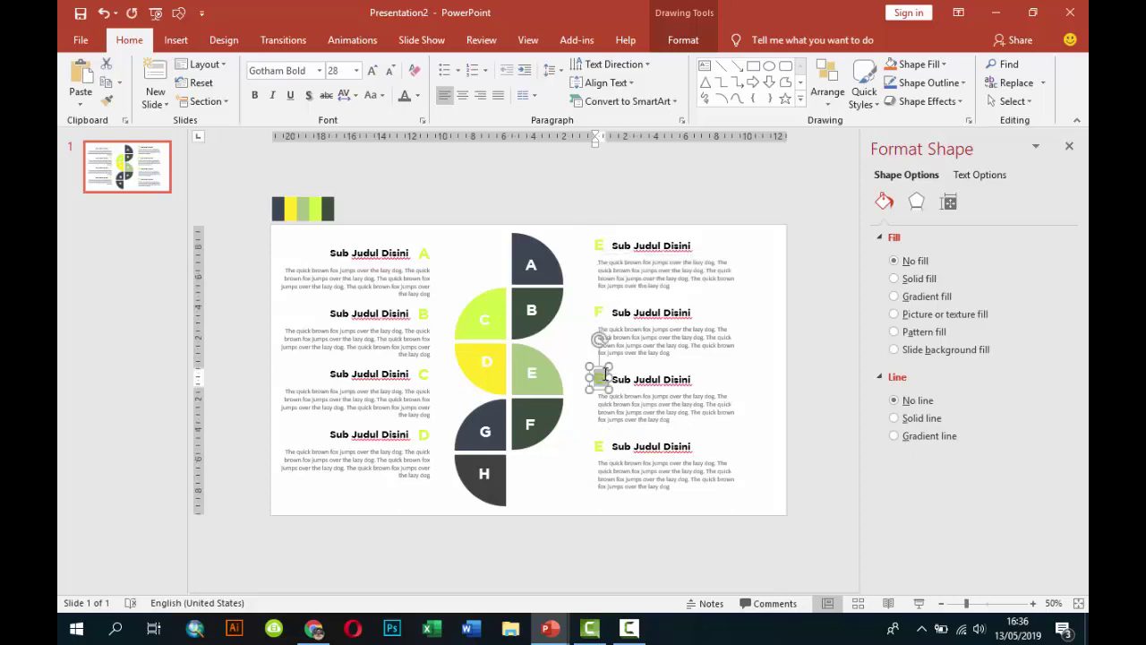
double_click(599, 378)
type("G")
left_click(600, 445)
double_click(600, 445)
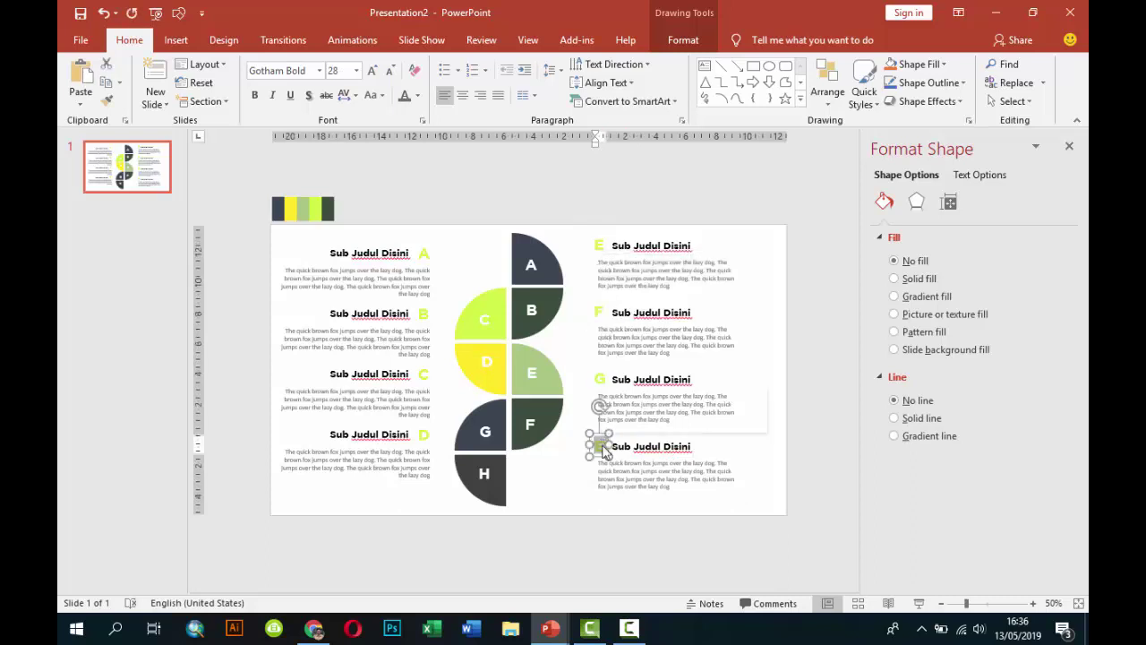
type("H")
left_click(781, 361)
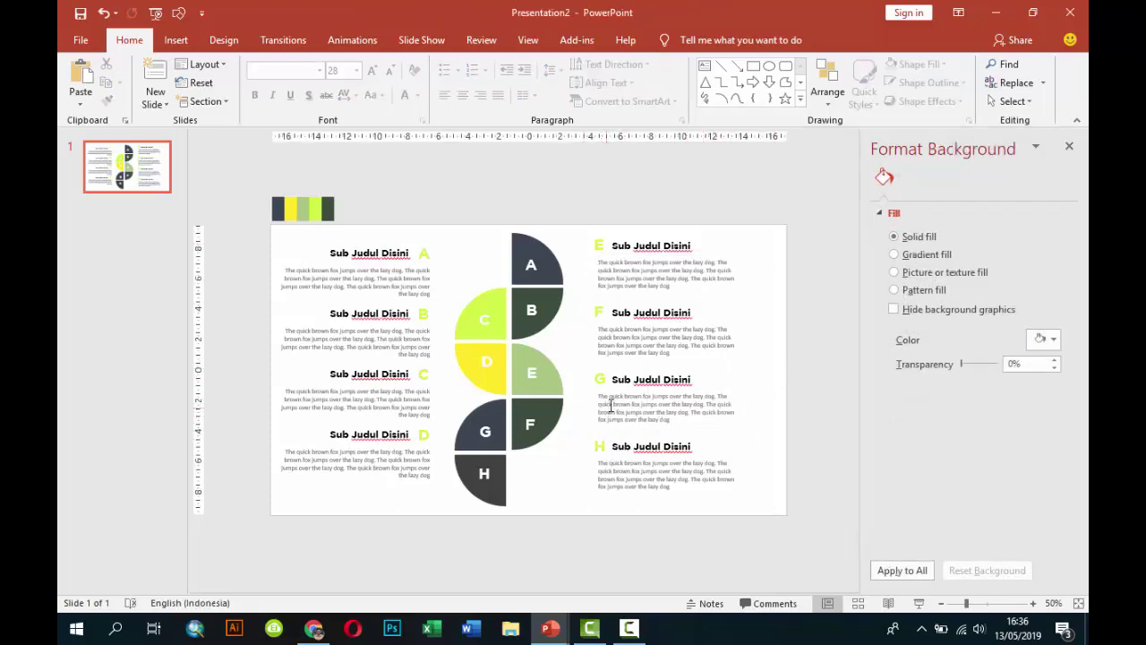
Nudge the F letter, heading and body text up together.
left_click_drag(574, 208, 796, 512)
left_click(684, 243)
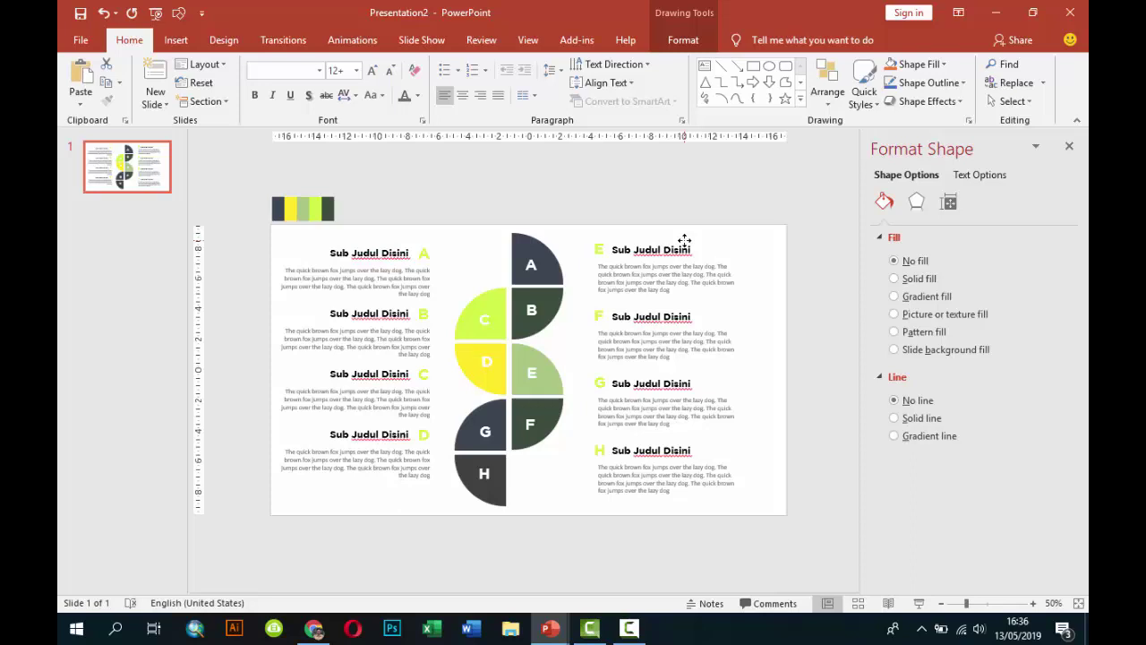
left_click(744, 251)
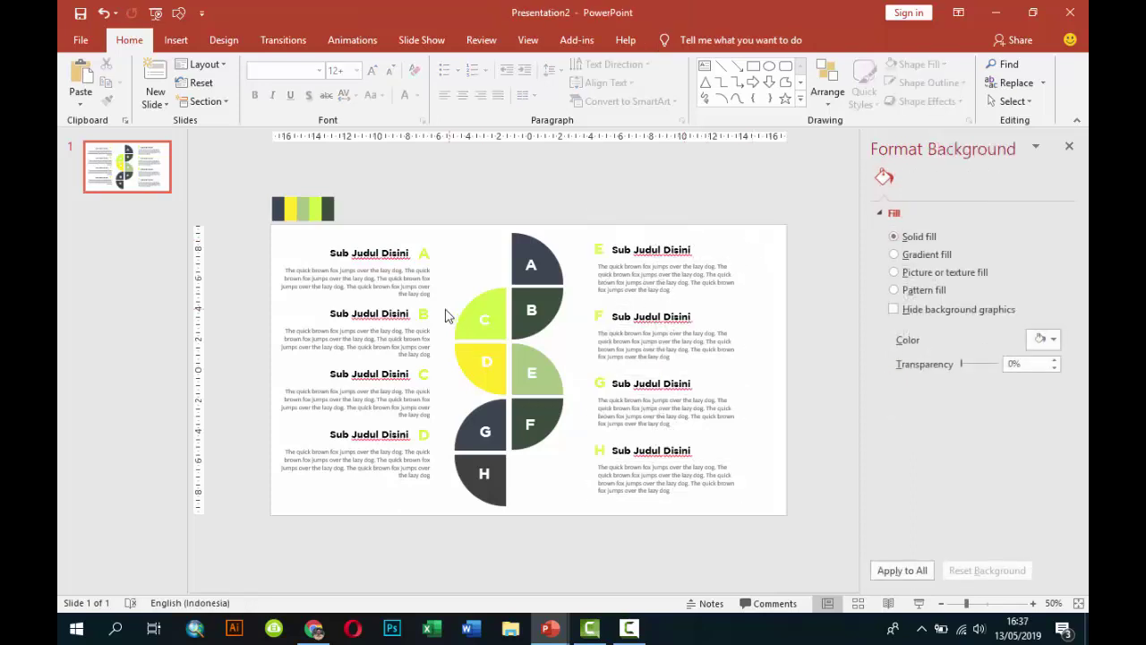
left_click(602, 315)
left_click(628, 311, "shift")
left_click(634, 336, "shift")
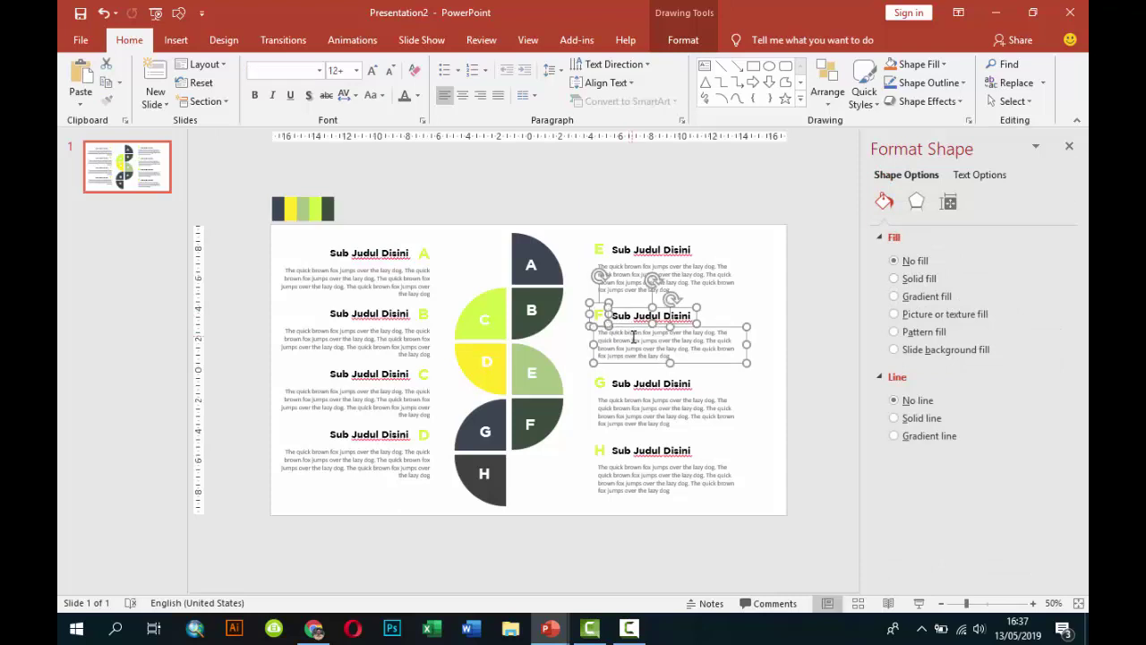
key("Up")
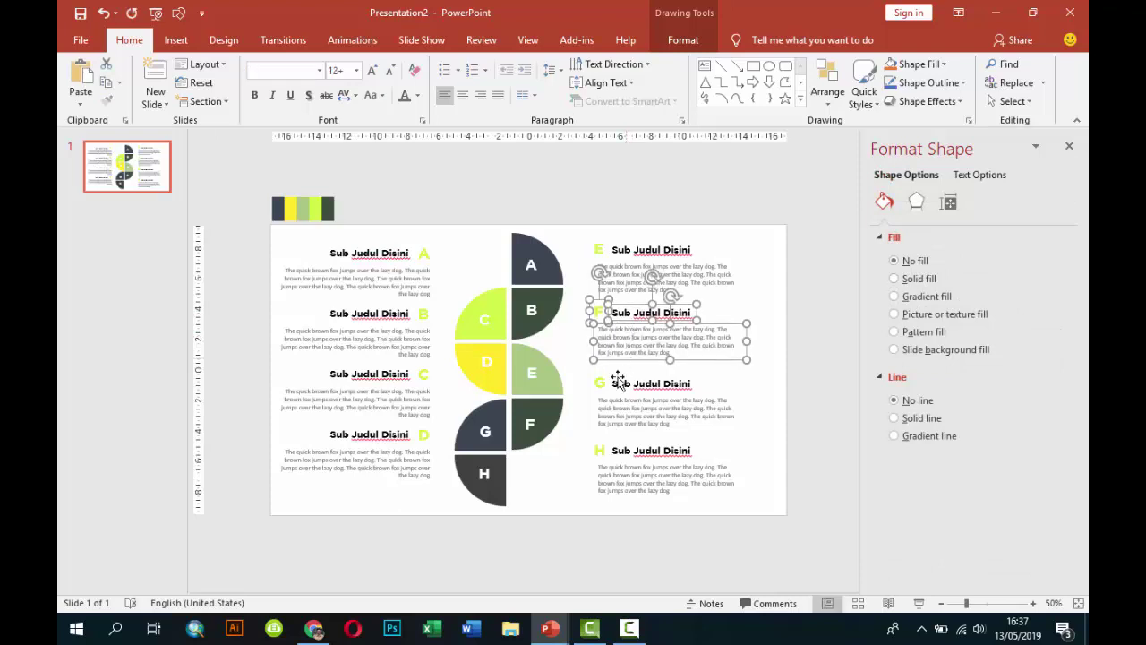
Nudge the G and H blocks up to match the left column's spacing.
left_click(598, 383)
left_click(626, 384, "shift")
left_click(632, 408, "shift")
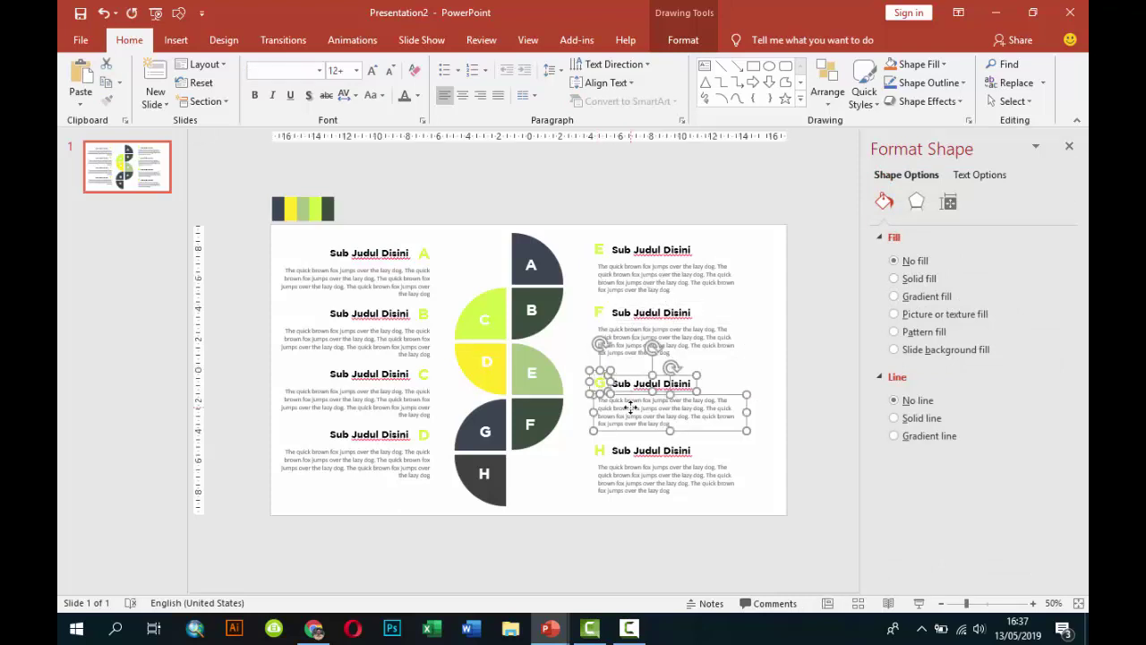
key("Up")
key("Up")
key("Up")
key("Up")
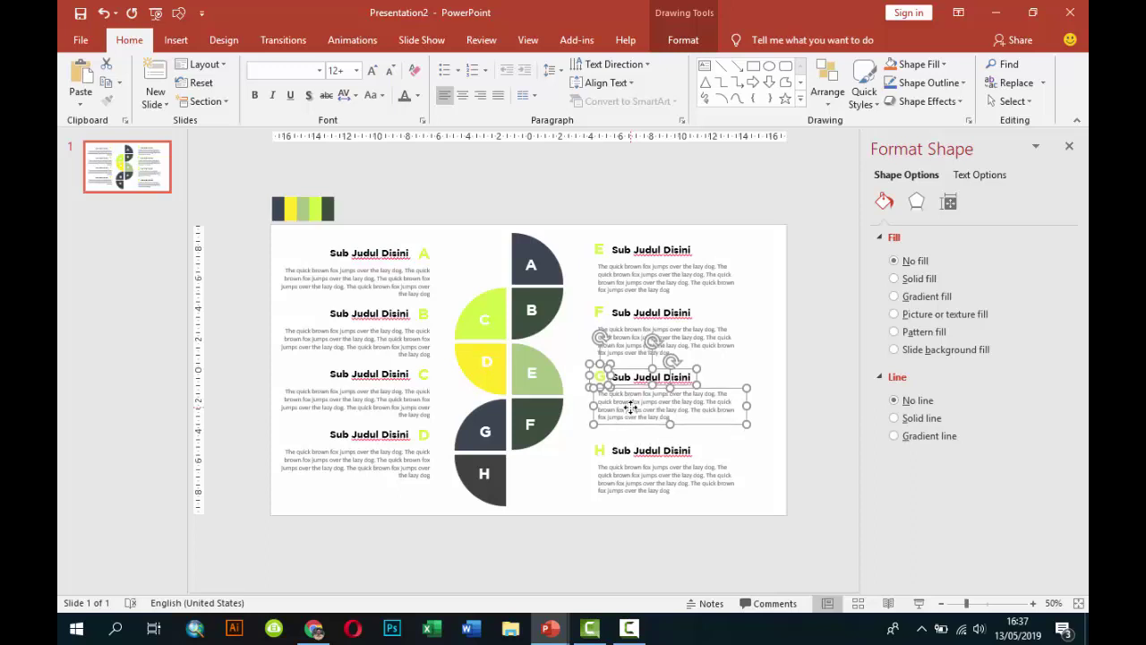
key("Up")
left_click(599, 449)
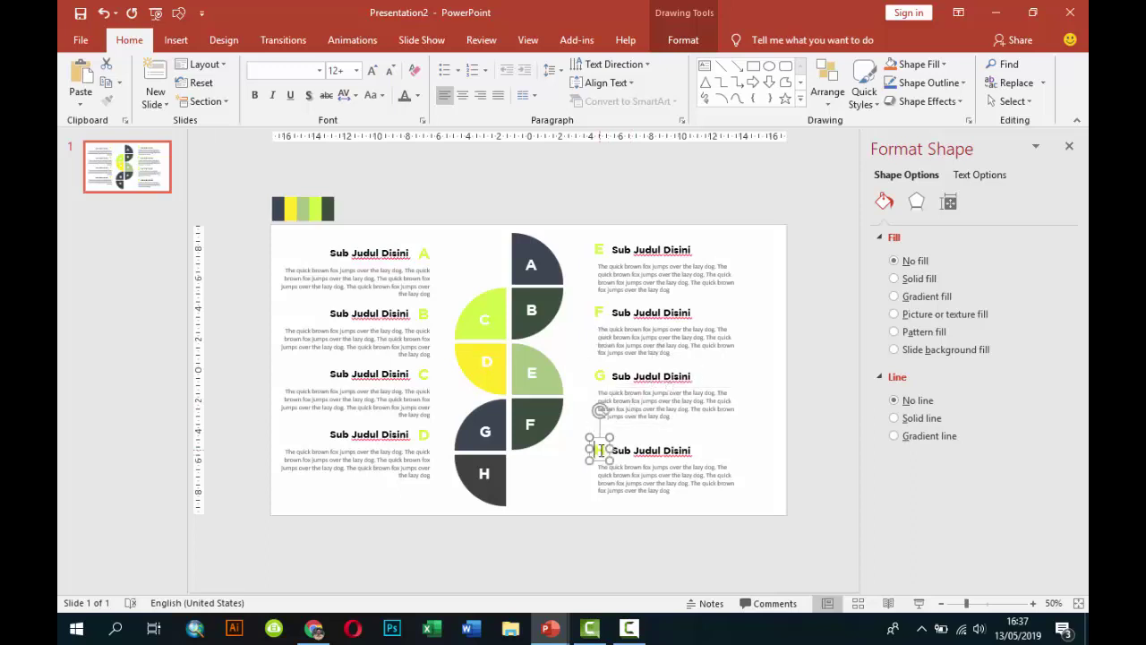
left_click(627, 449, "shift")
left_click(627, 472, "shift")
key("Up")
key("Up")
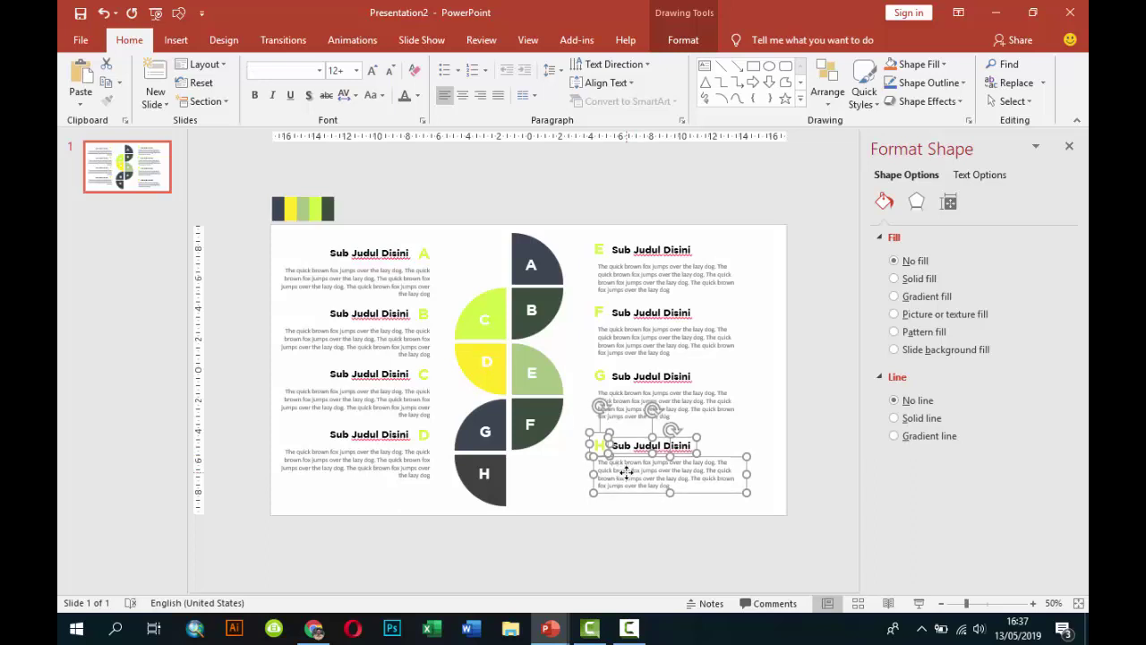
key("Up")
key("Up")
key("Up")
key("Up")
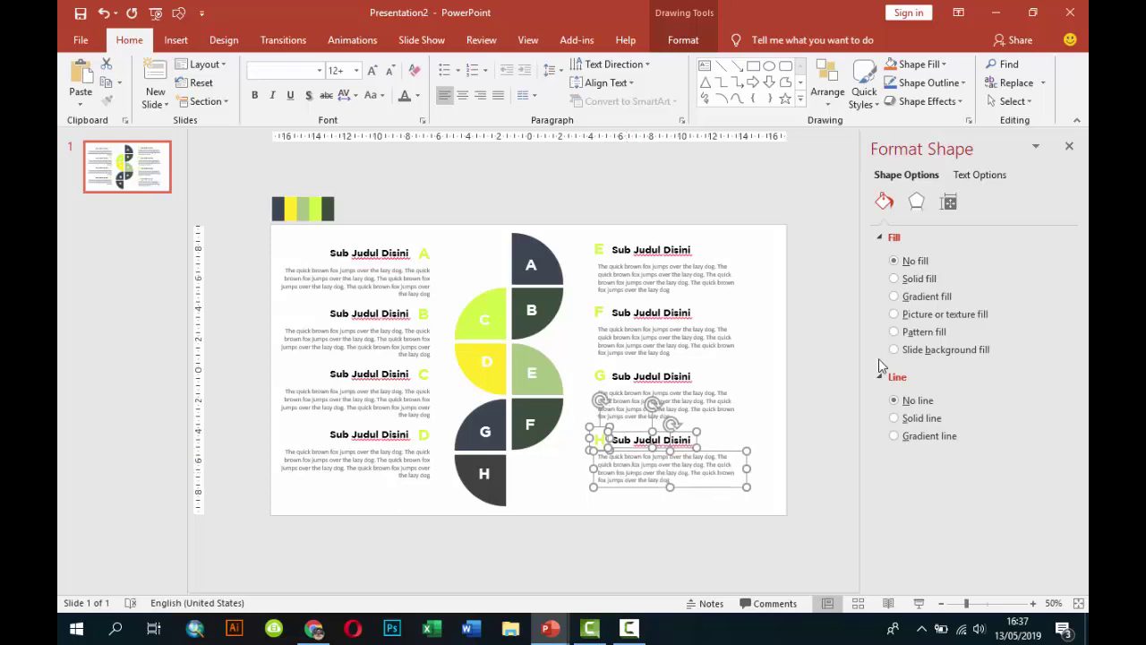
left_click(824, 455)
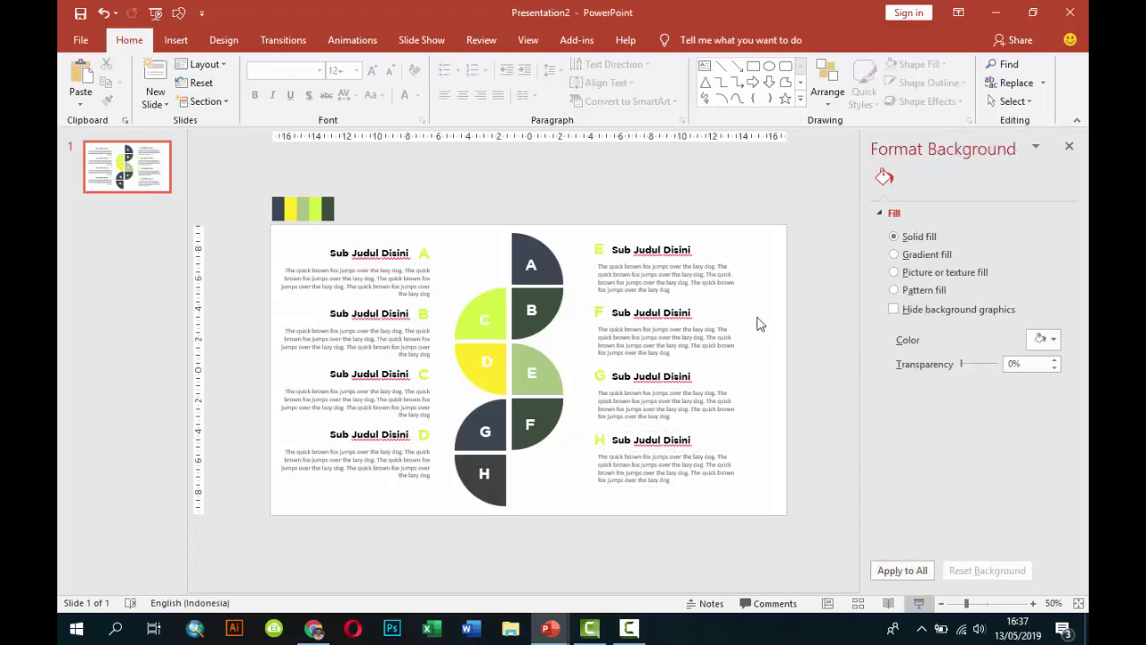
key("F5")
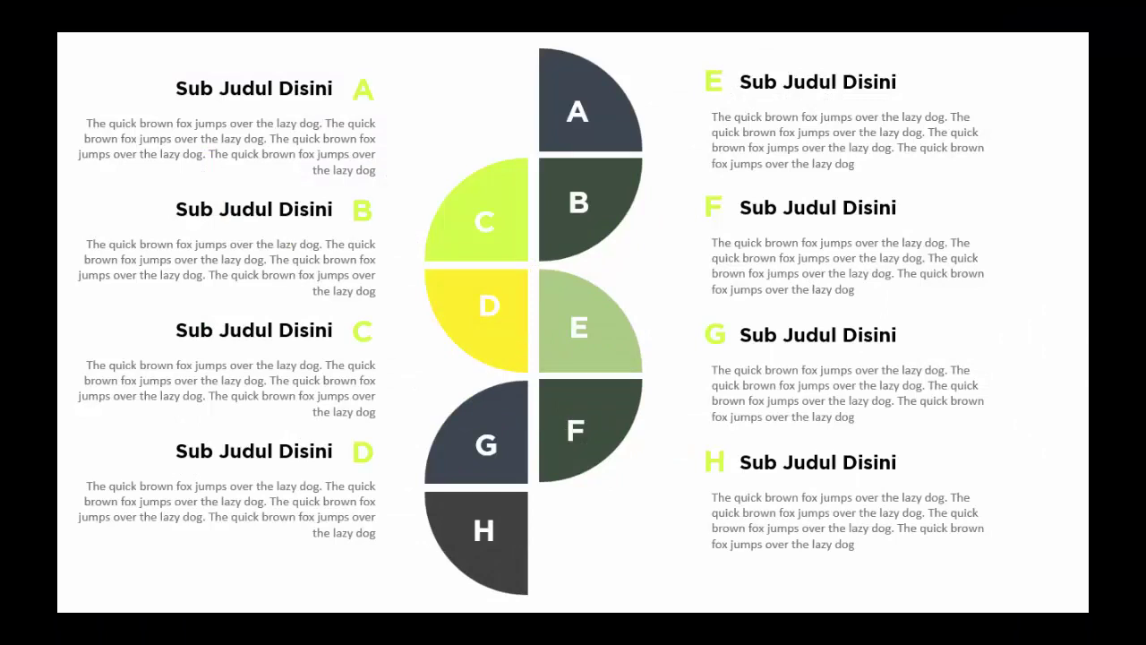
key("Escape")
Add a new slide after the infographic slide.
right_click(117, 215)
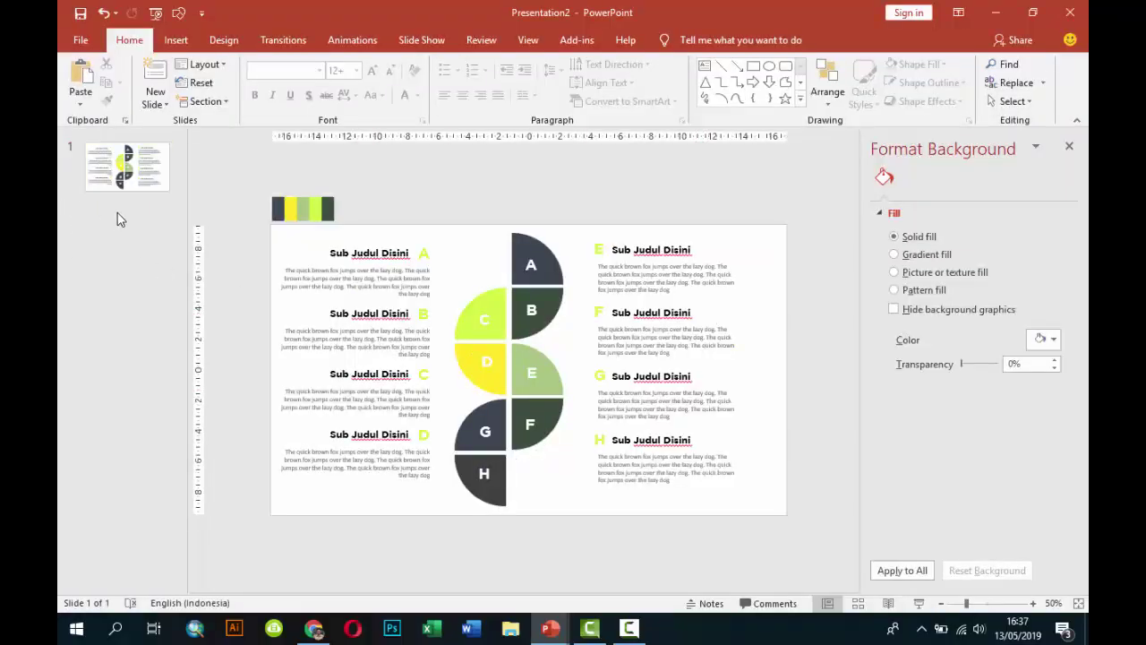
left_click(161, 266)
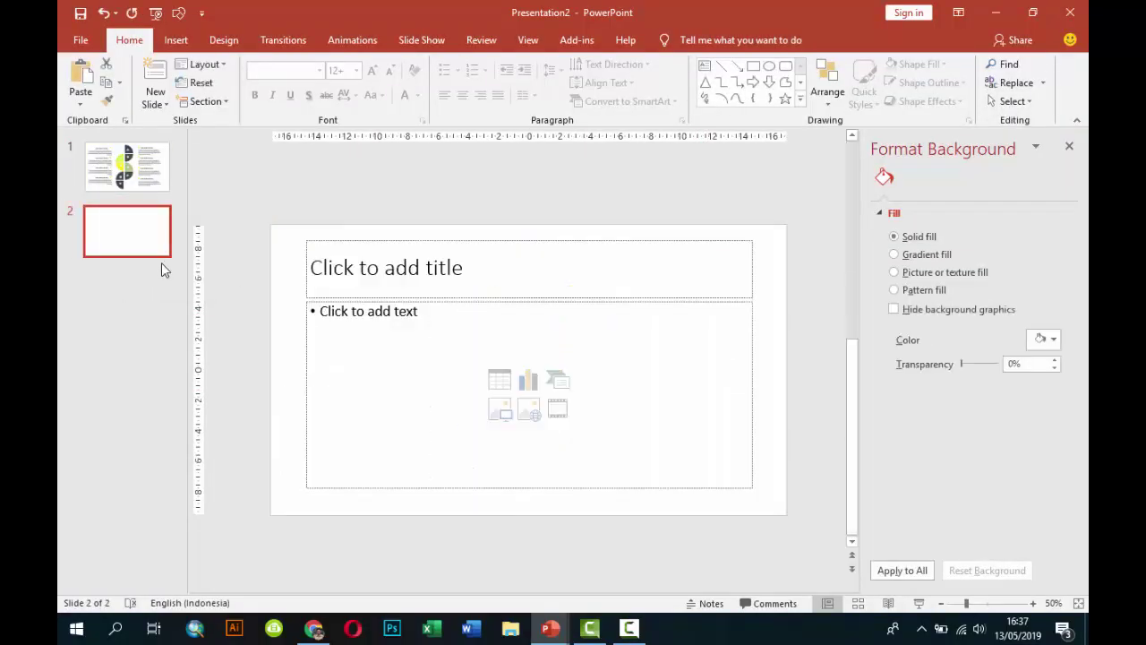
left_click(629, 628)
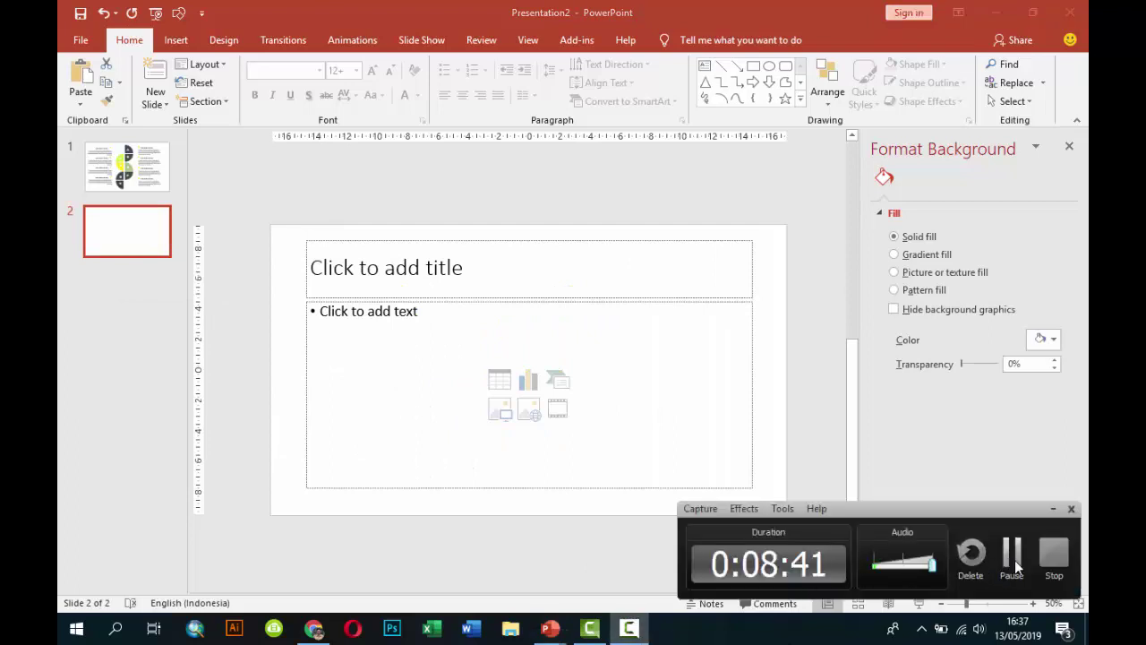
left_click(1008, 564)
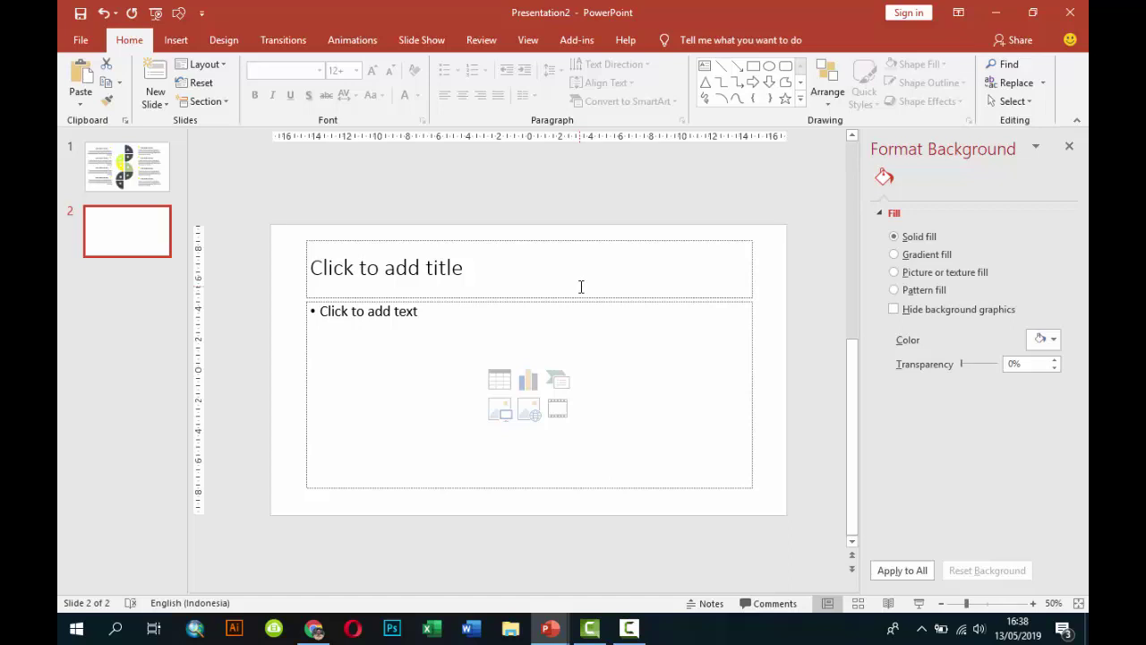
Delete the new slide's title and text placeholders.
left_click(607, 242)
key("Delete")
left_click(634, 299)
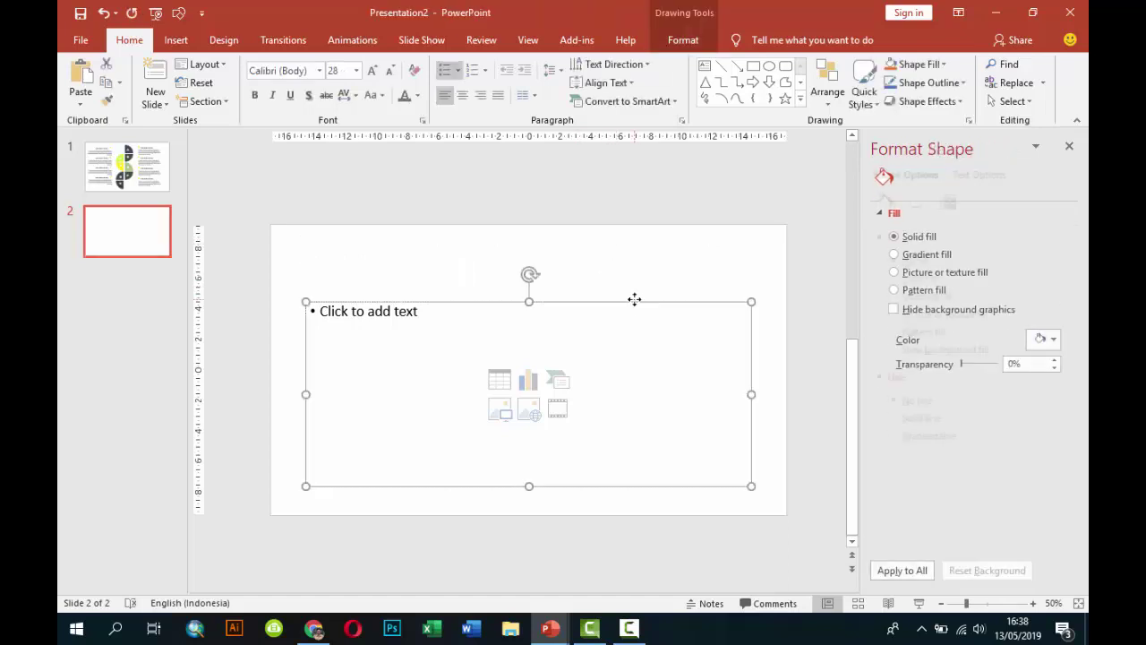
key("Delete")
Draw an oval near the top centre with a rectangle covering its upper half.
left_click(175, 40)
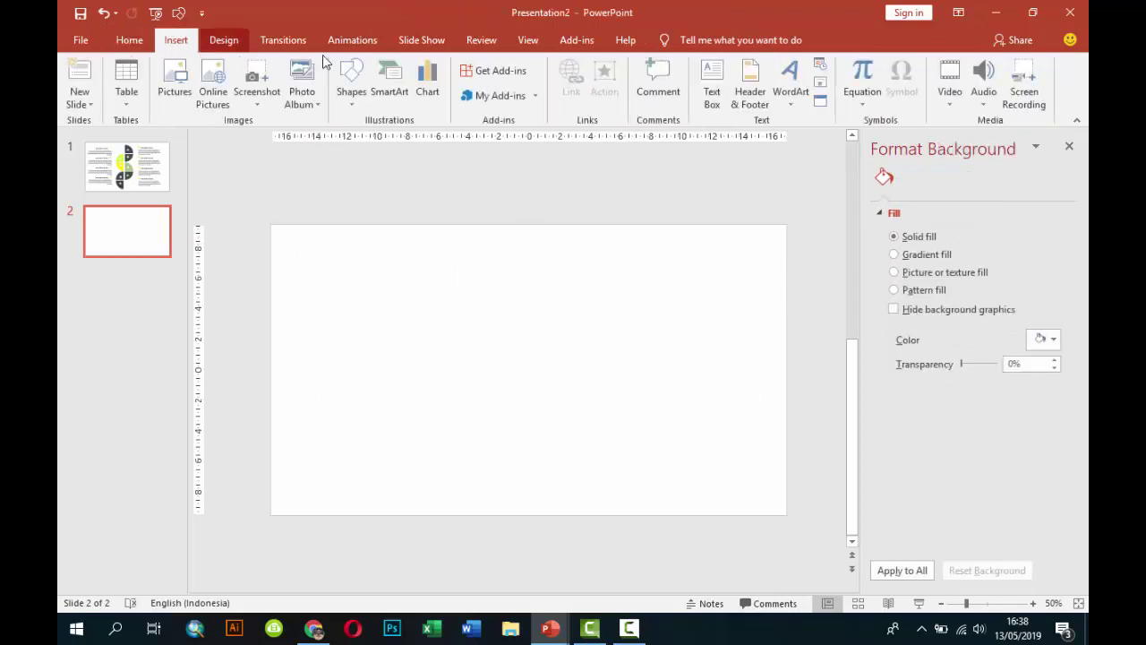
left_click(352, 83)
left_click(418, 141)
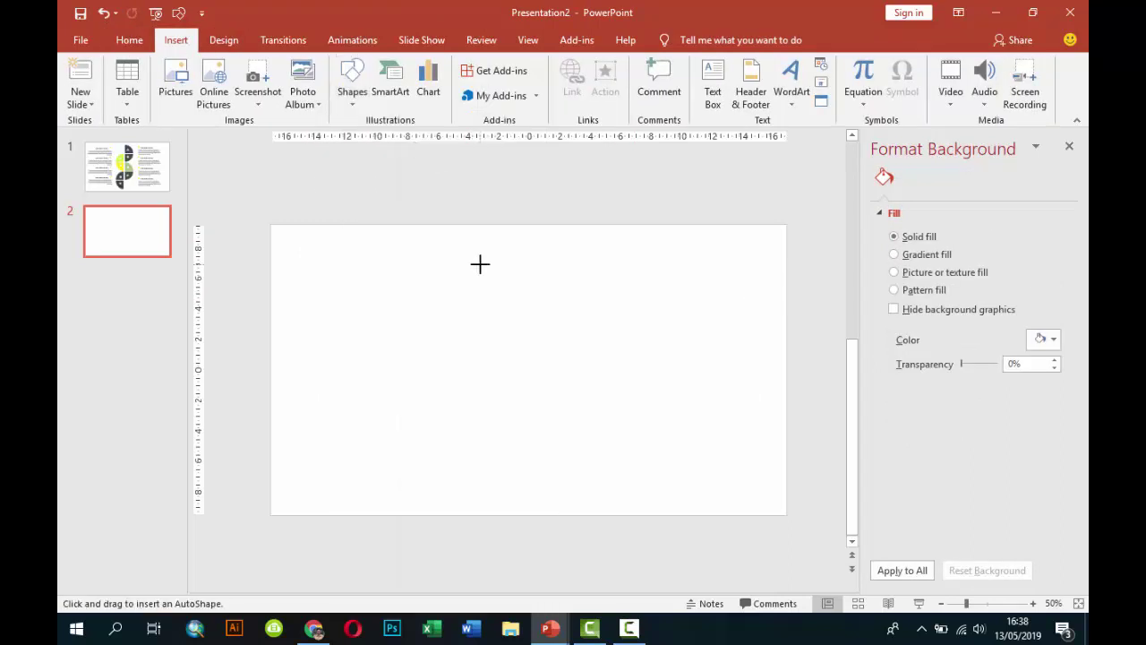
left_click_drag(480, 263, 543, 343)
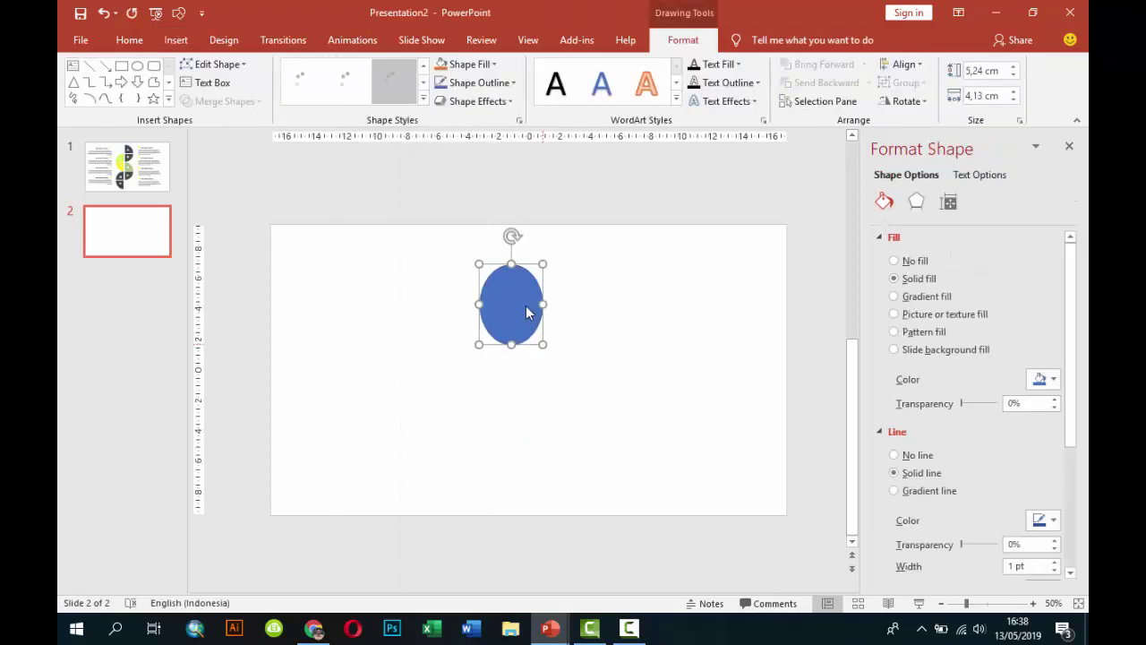
left_click(176, 39)
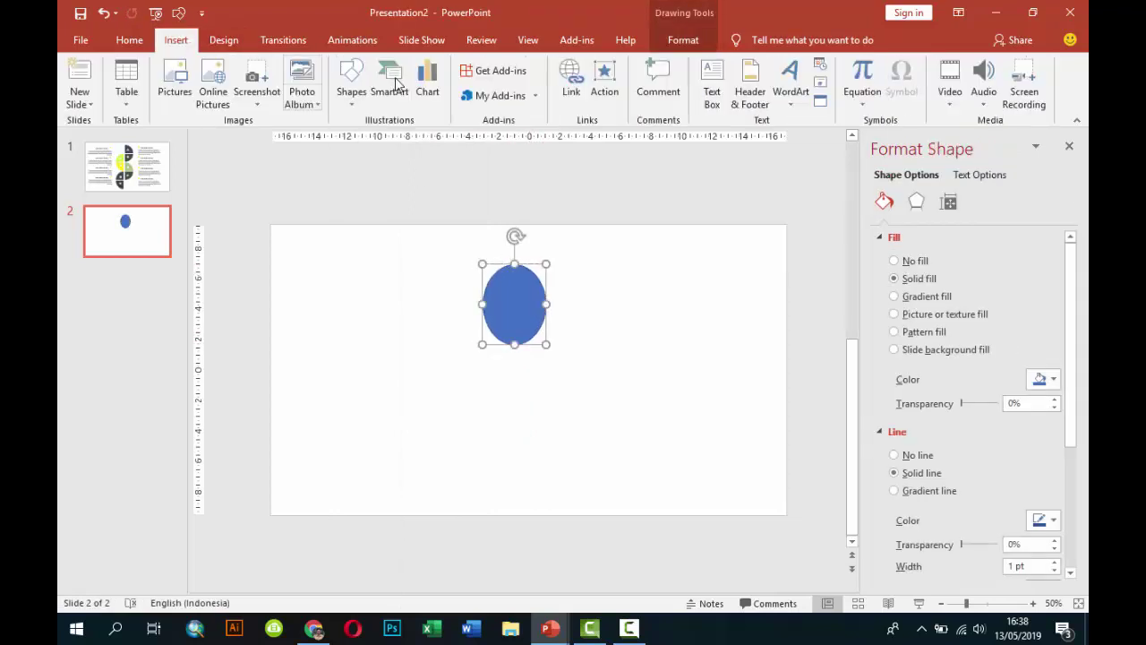
left_click(351, 80)
left_click(409, 140)
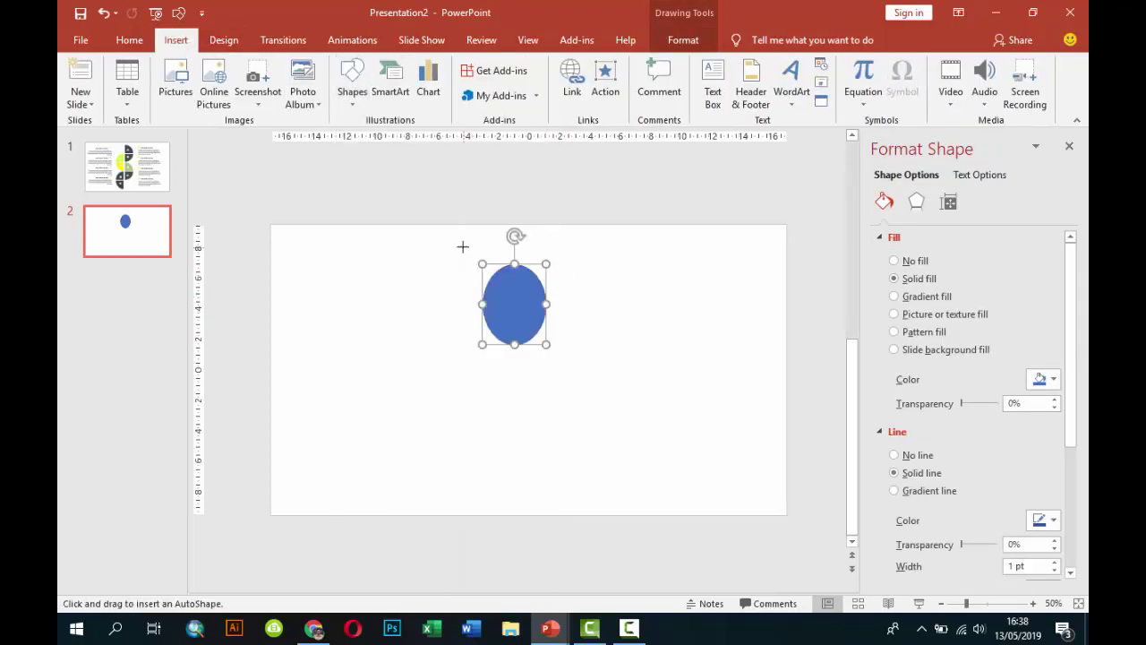
left_click_drag(462, 246, 581, 303)
Subtract the rectangle from the oval and make the half-oval grey with no outline.
left_click(510, 326)
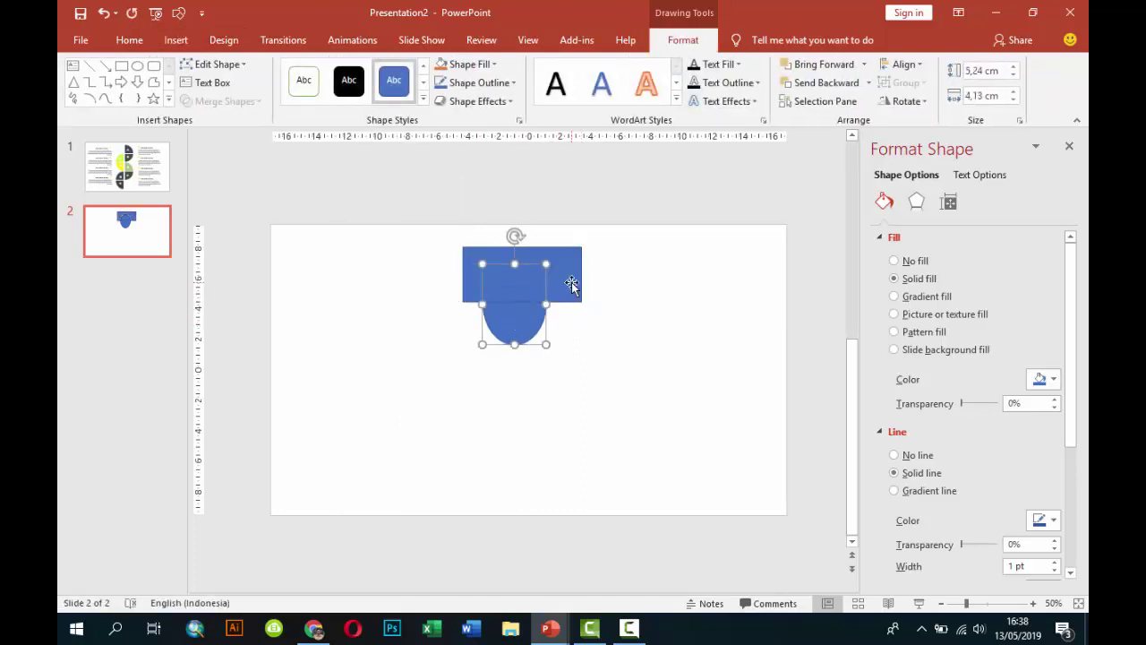
left_click(572, 282, "shift")
left_click(258, 101)
left_click(235, 200)
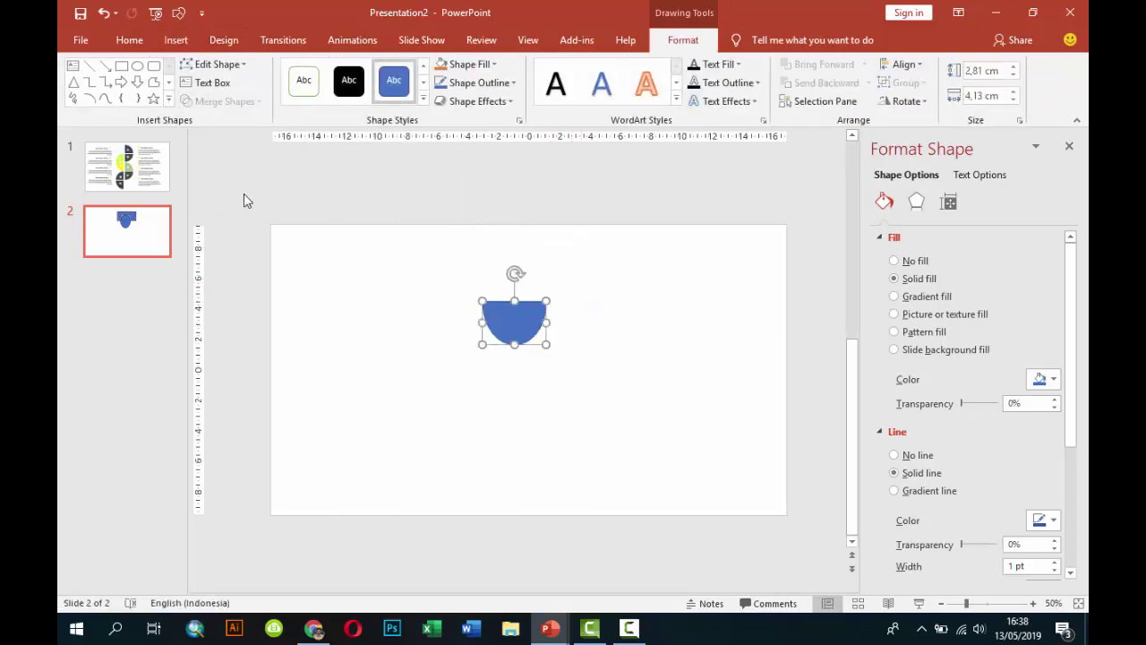
left_click(904, 457)
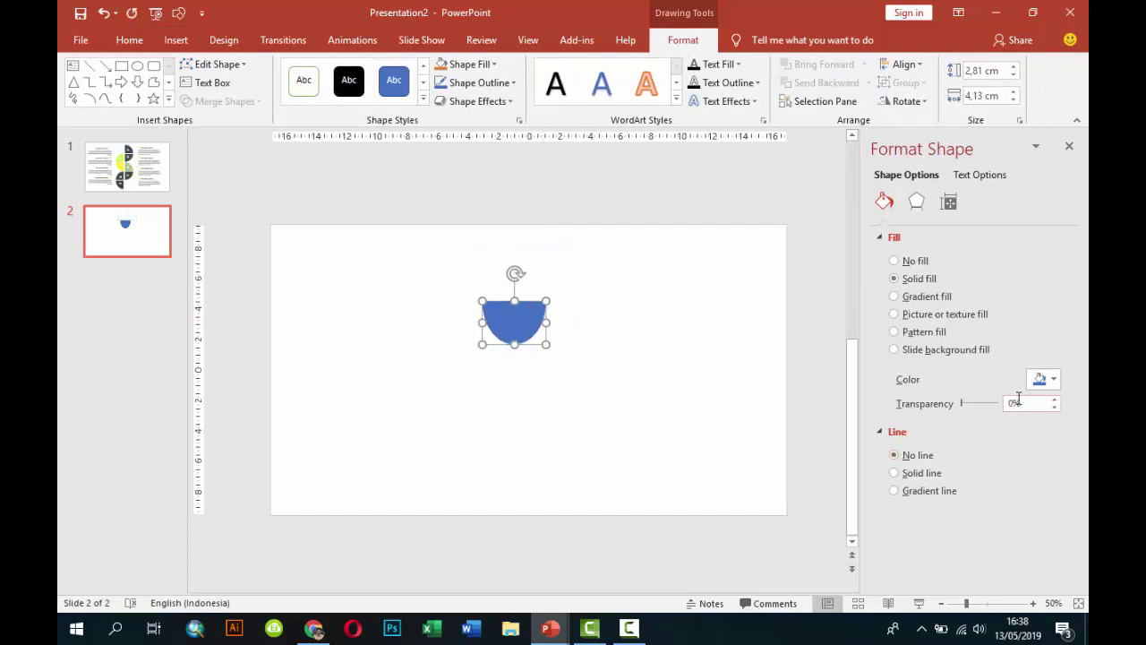
left_click(1041, 379)
left_click(960, 465)
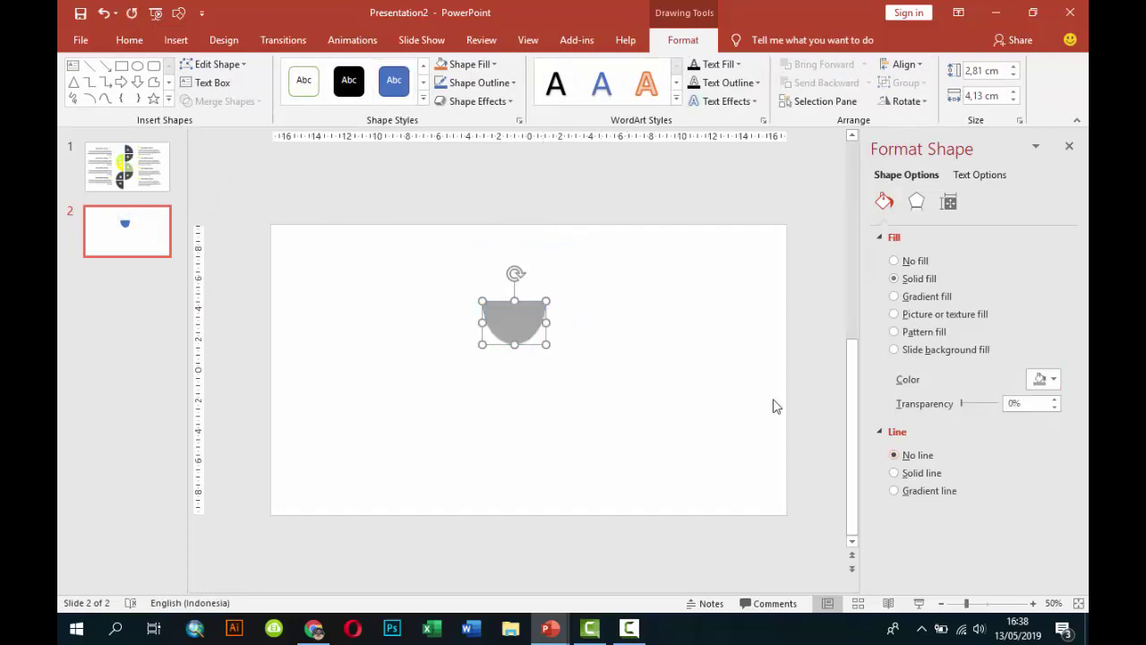
Duplicate the half-oval, flip it vertically, and join the two into an hourglass.
key("ctrl+d")
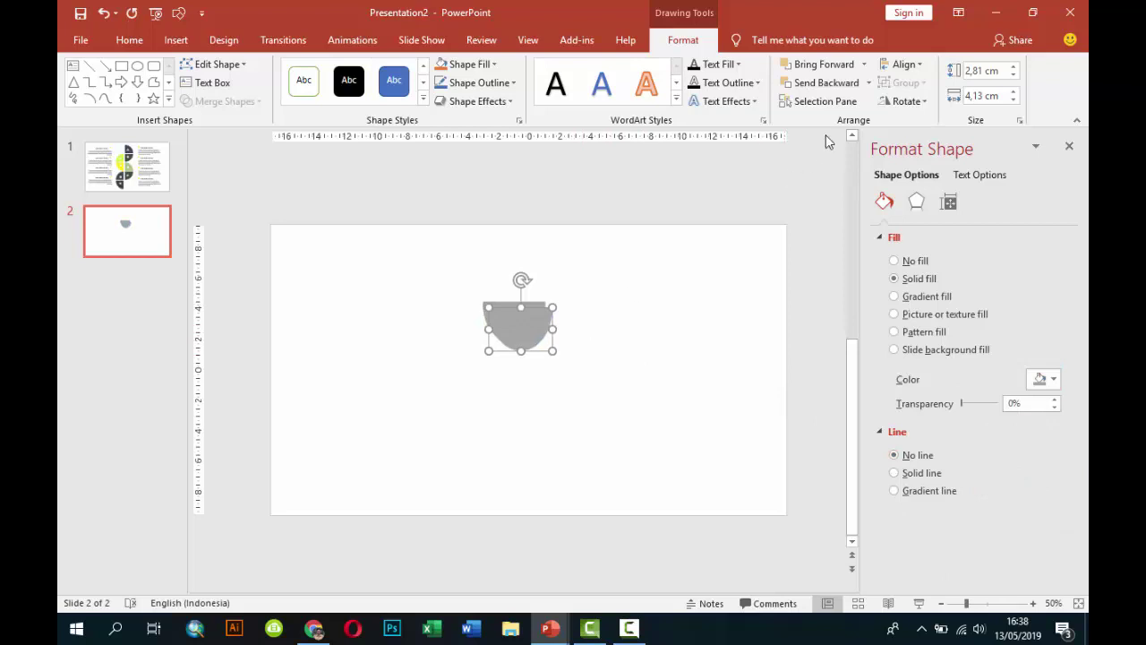
left_click(907, 100)
left_click(909, 158)
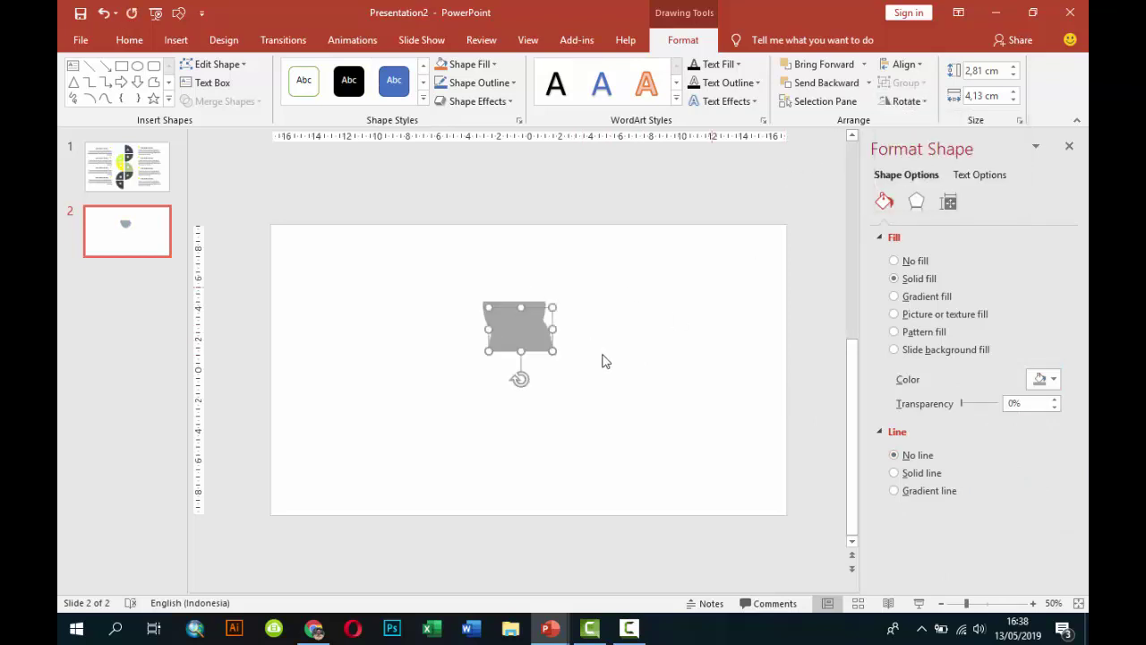
left_click_drag(523, 330, 526, 357)
left_click(581, 346)
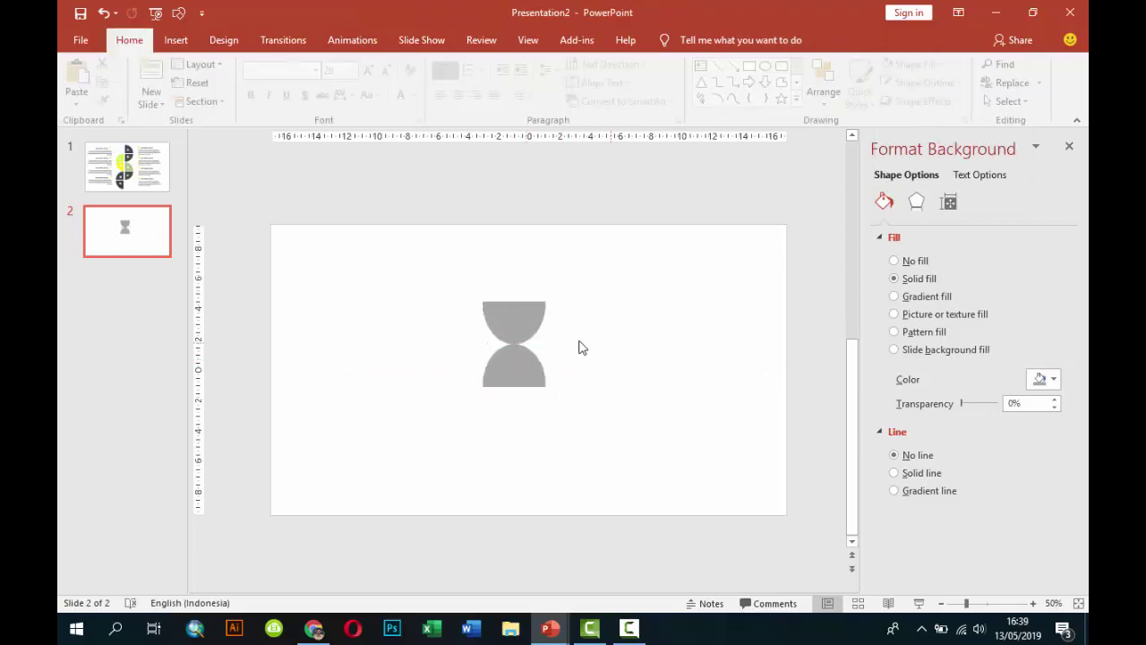
scroll(517, 318, "up", 1)
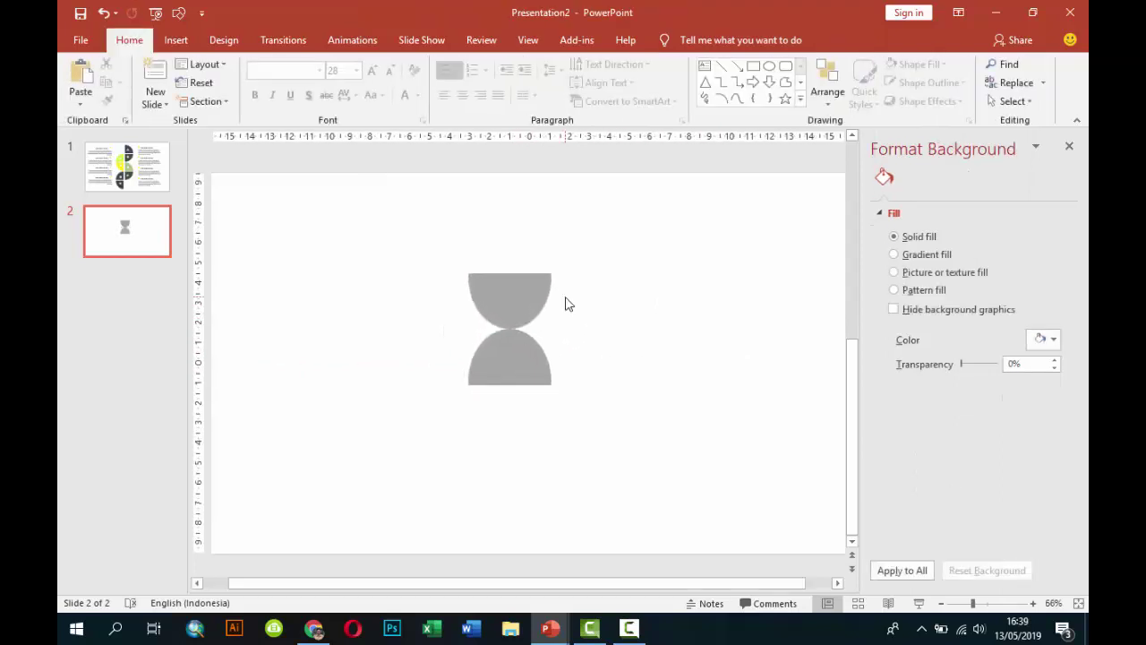
Copy the upper grey half beside the hourglass and fill the copy lime green.
left_click(506, 290)
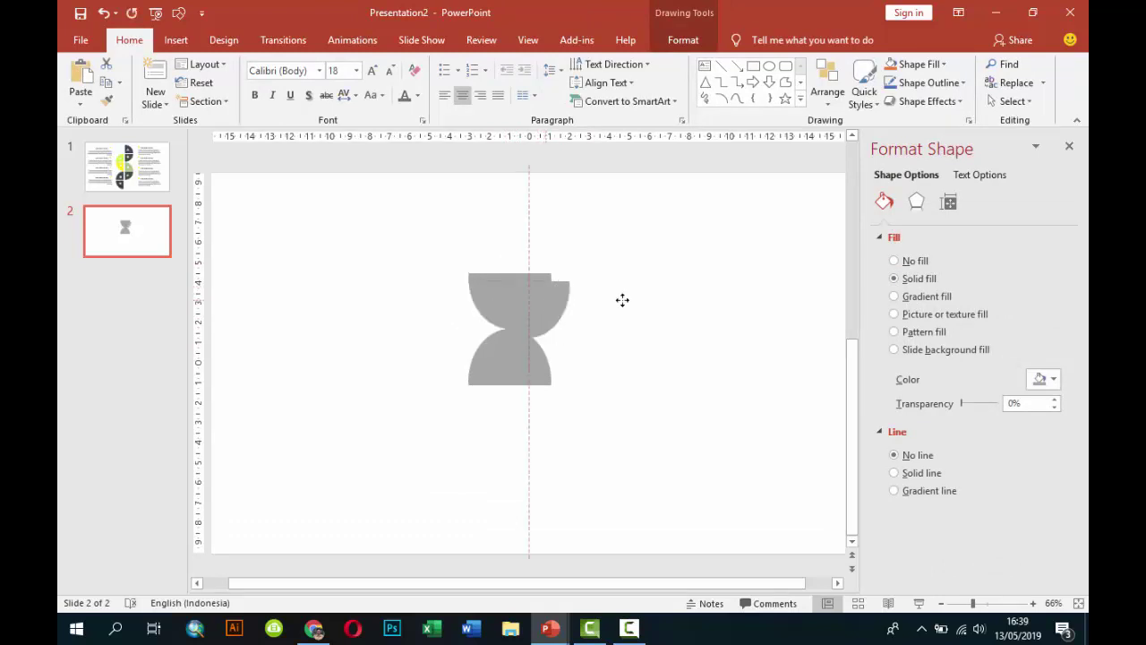
mouse_move(547, 294)
left_mouse_down("ctrl")
mouse_move(662, 302)
mouse_move(655, 330)
left_mouse_up("ctrl")
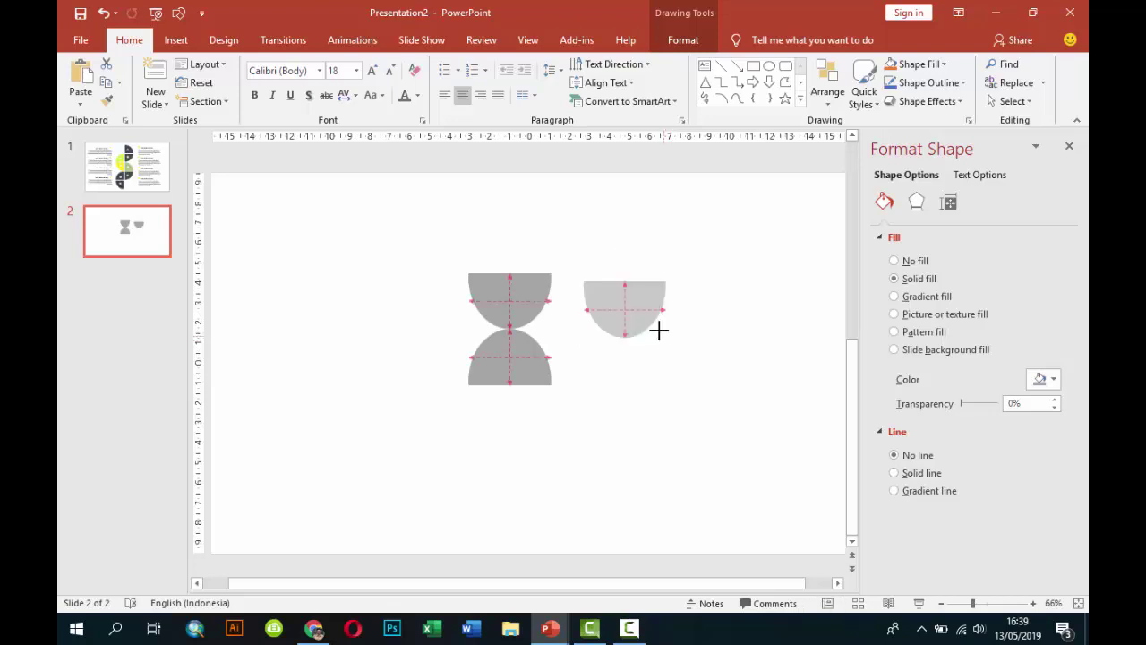
left_click(1046, 378)
left_click(935, 531)
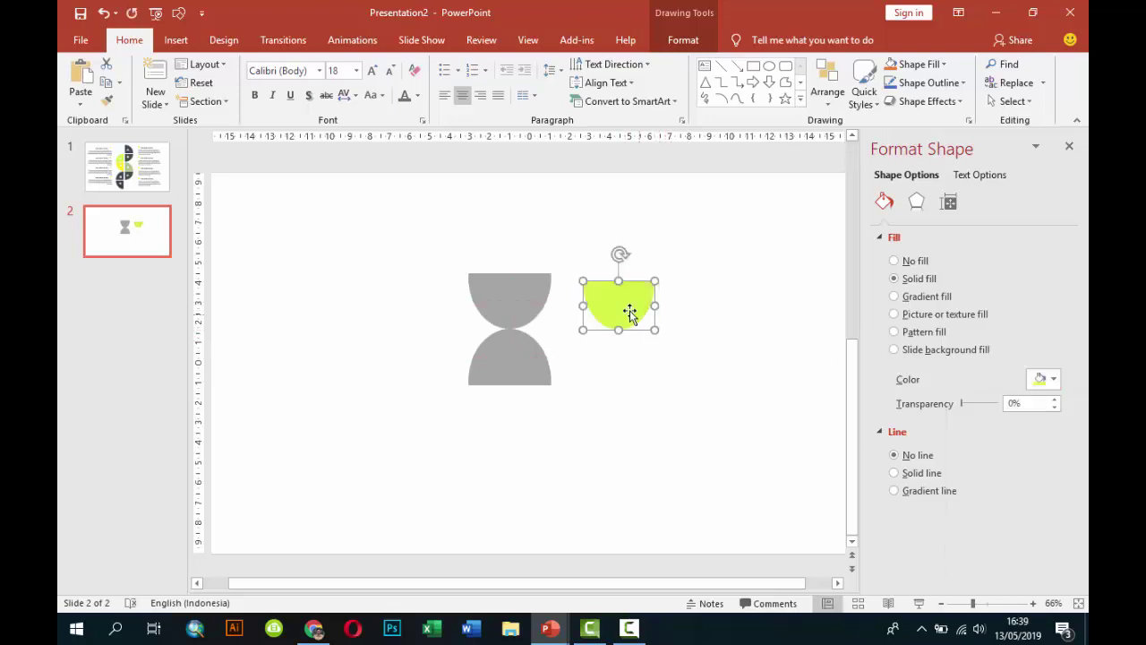
left_click_drag(629, 311, 511, 298)
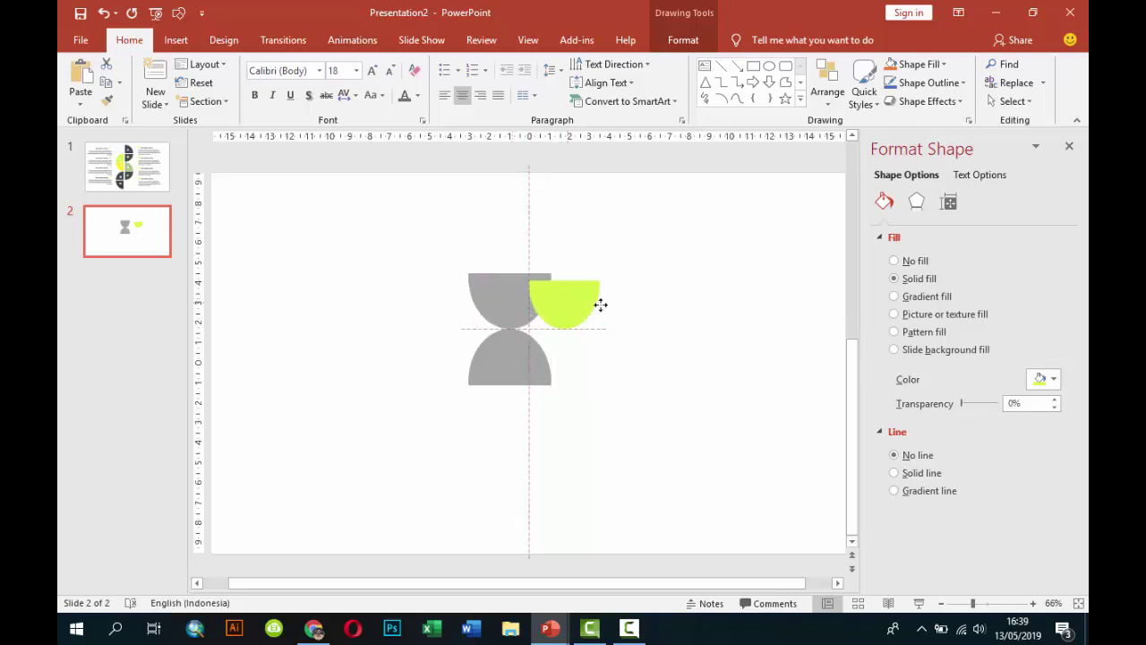
left_click_drag(512, 299, 634, 309)
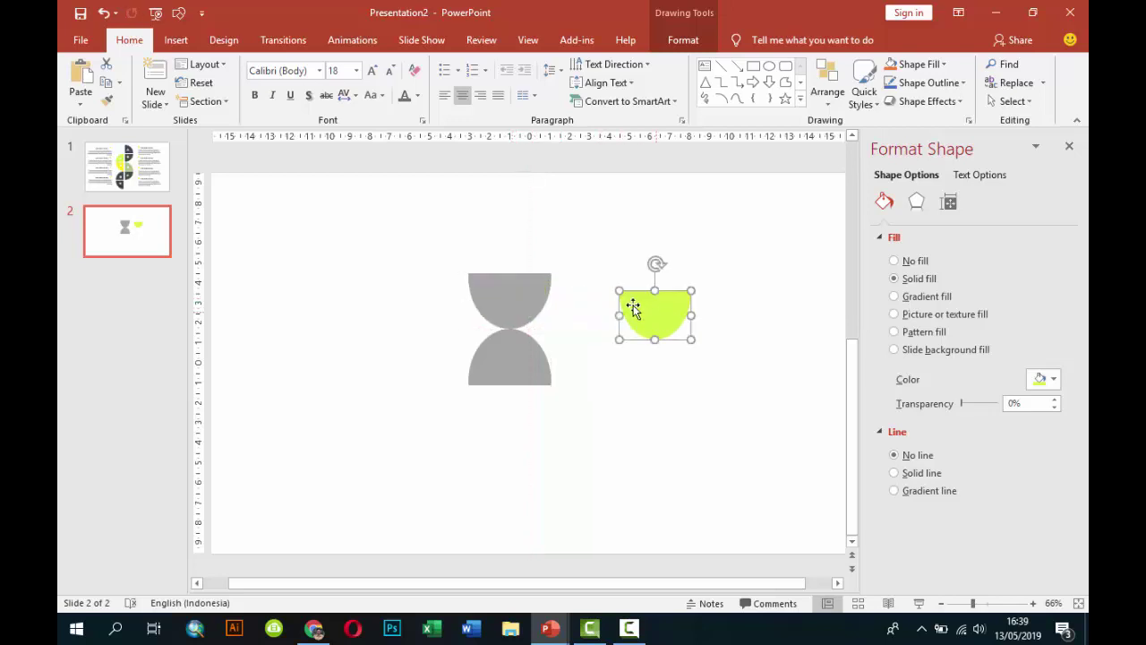
Flatten the lime half-circle's top by subtracting a rectangle drawn over it.
left_click(176, 39)
left_click(352, 85)
left_click(395, 139)
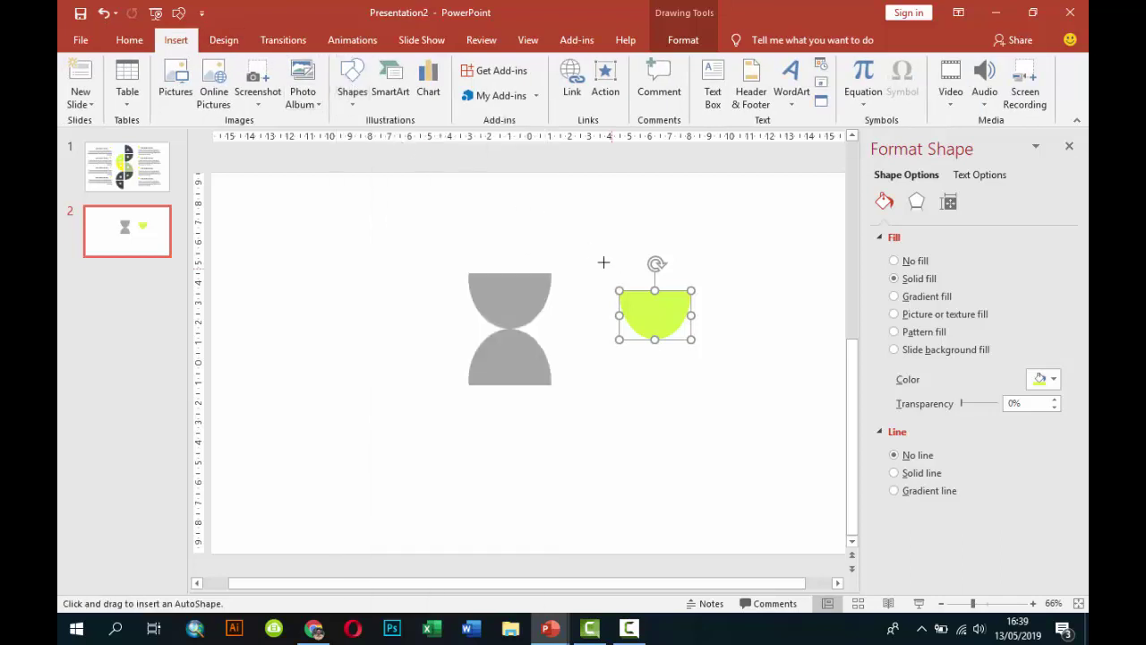
left_click_drag(601, 263, 726, 303)
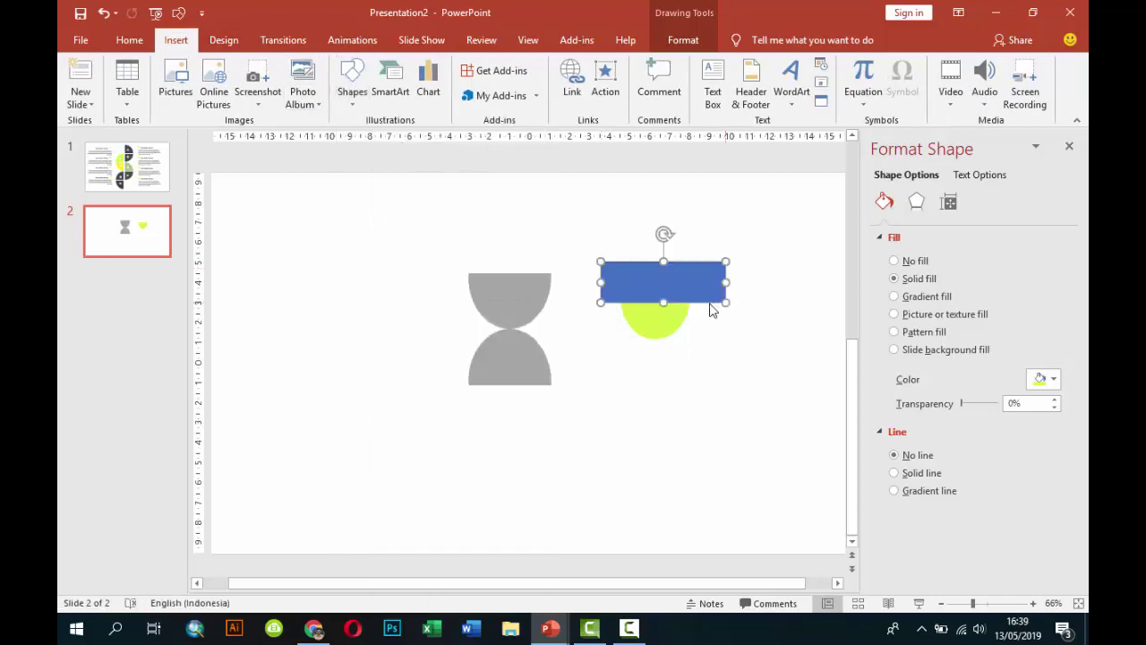
left_click(662, 326, "shift")
left_click(249, 100)
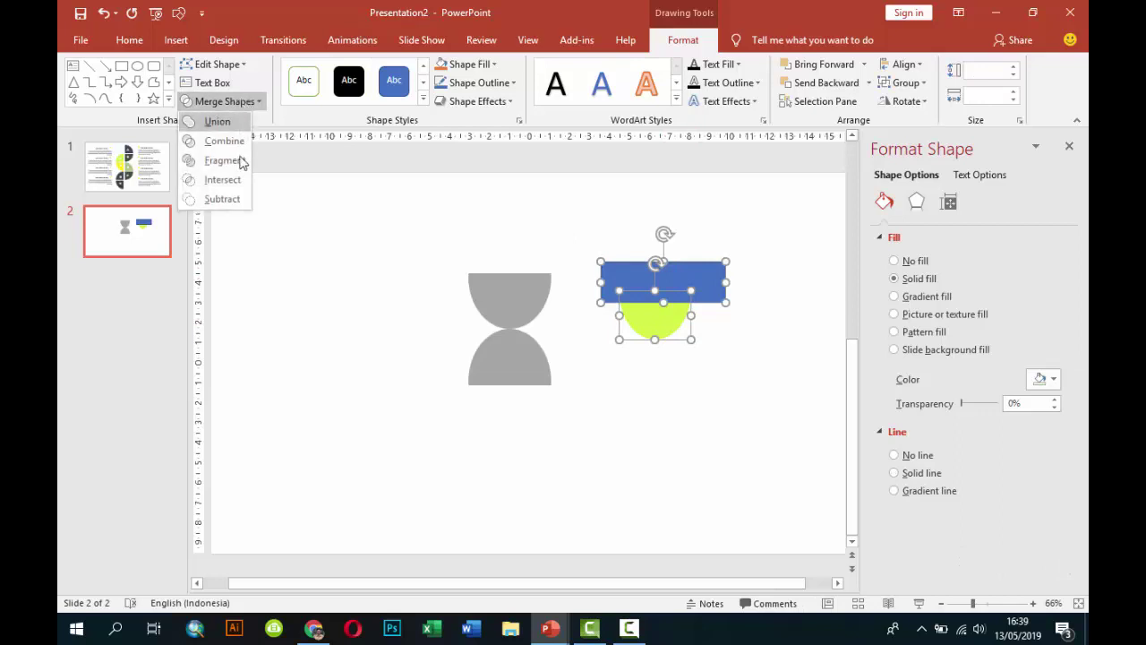
left_click(225, 199)
left_click(400, 205)
Move the lime sand into the hourglass's upper bowl, nudged slightly lower.
left_click_drag(663, 329, 514, 302)
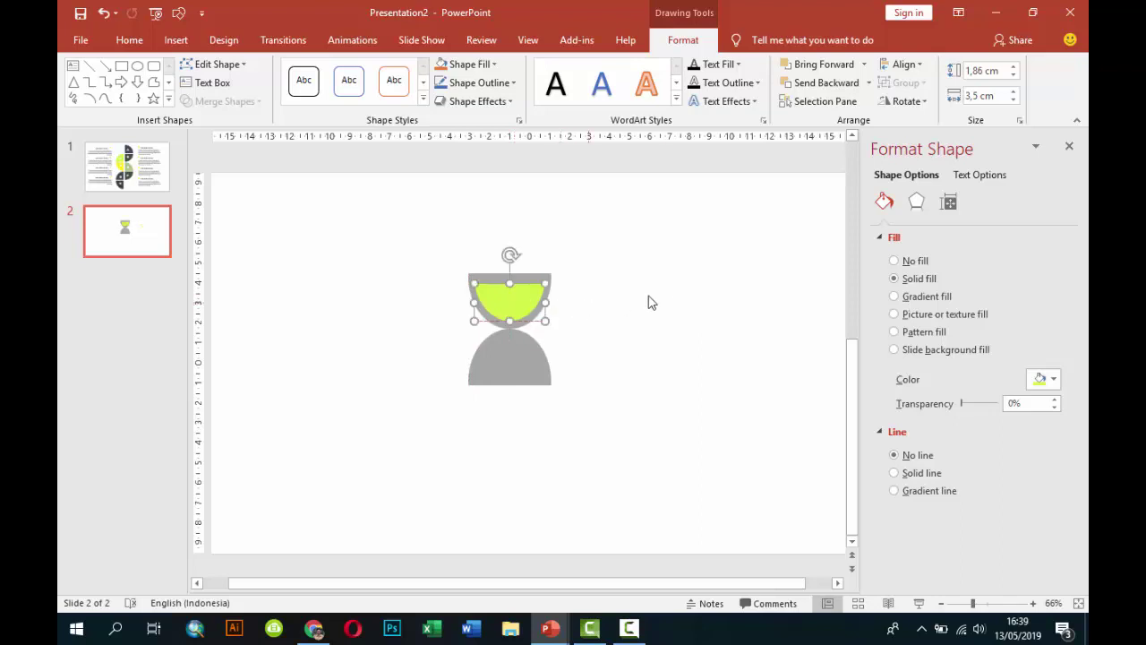
key("Down")
key("Down")
left_click(622, 278)
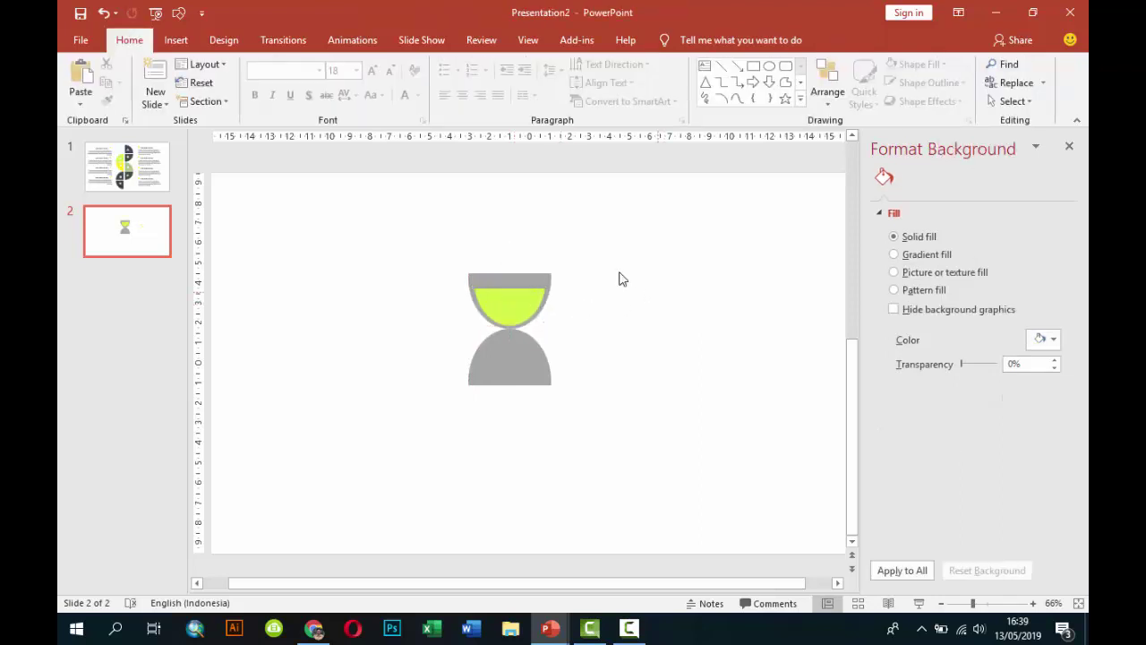
left_click(176, 39)
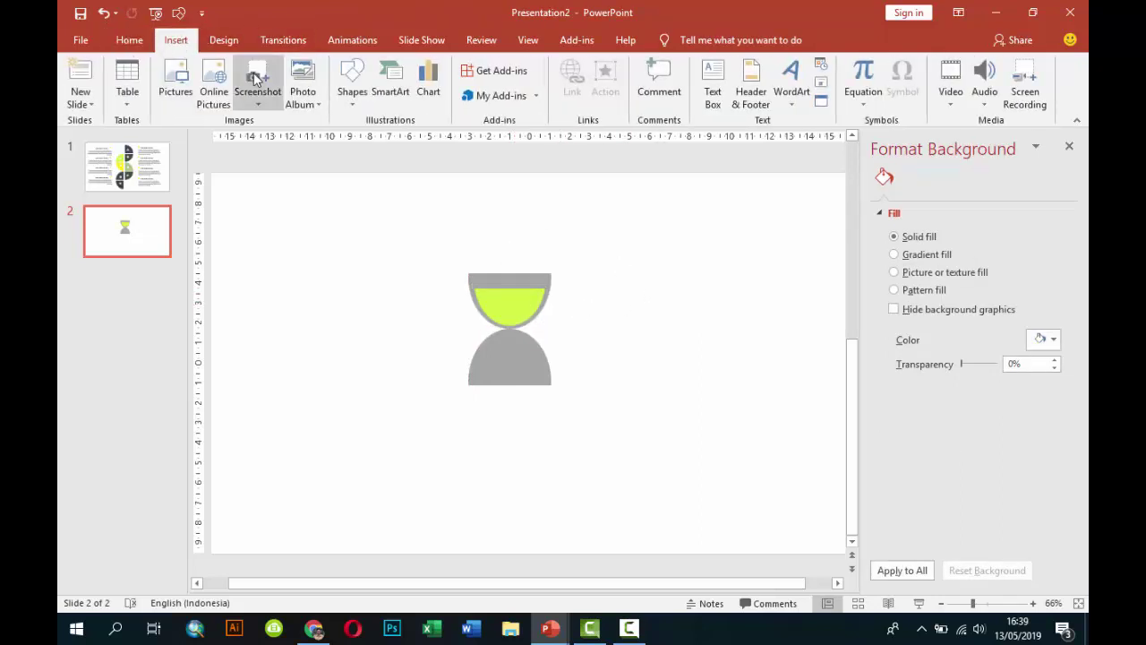
Draw a thin outline-free grey bar across the hourglass top and widen it slightly.
left_click(352, 85)
left_click(381, 139)
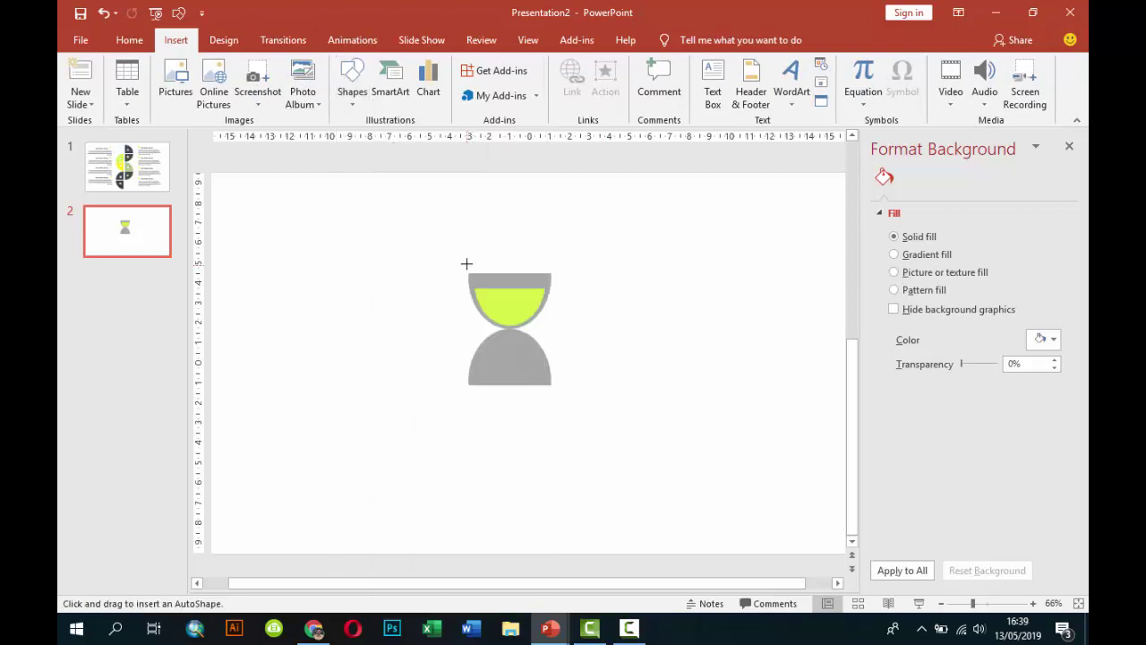
left_click_drag(465, 263, 553, 273)
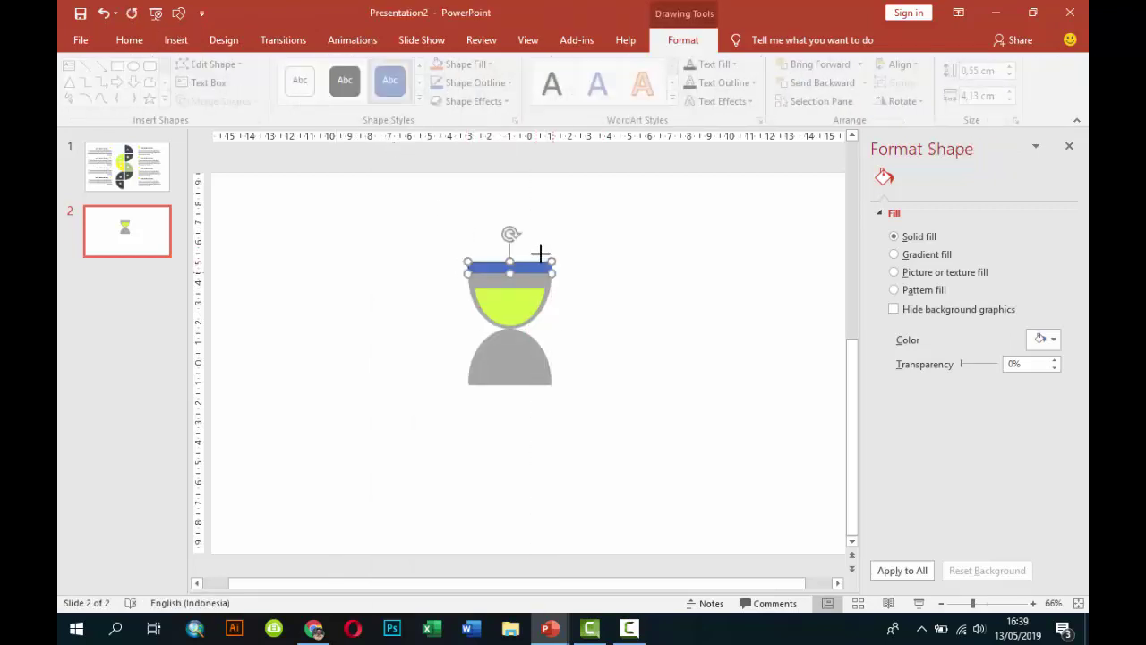
scroll(569, 285, "up", 4, "ctrl")
left_click(913, 455)
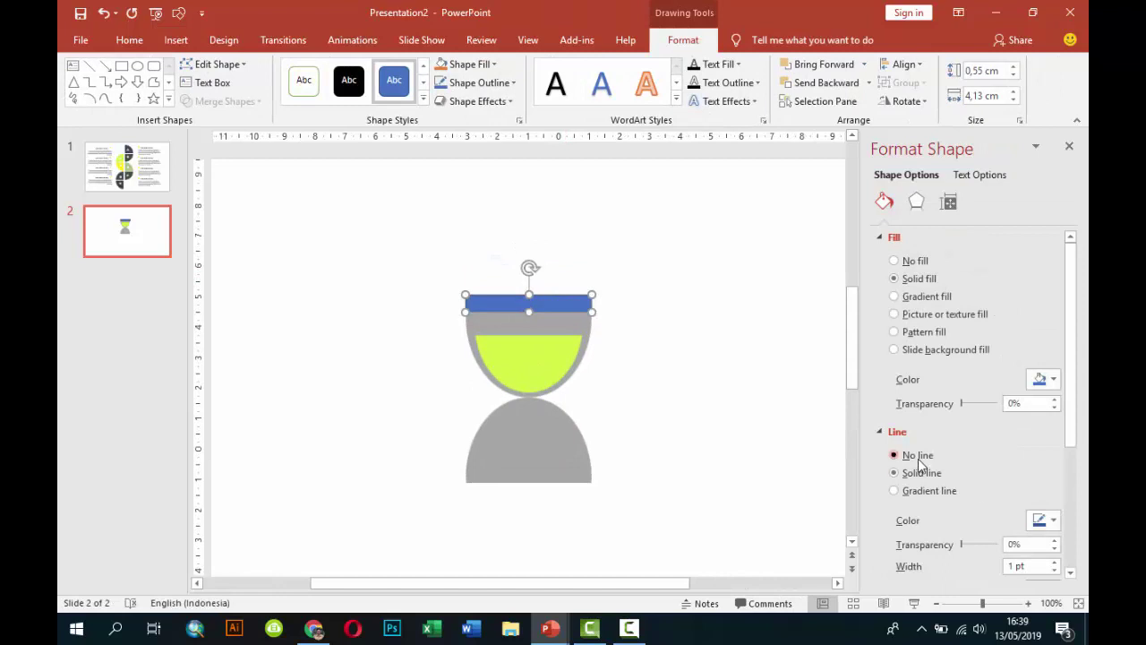
left_click(1041, 379)
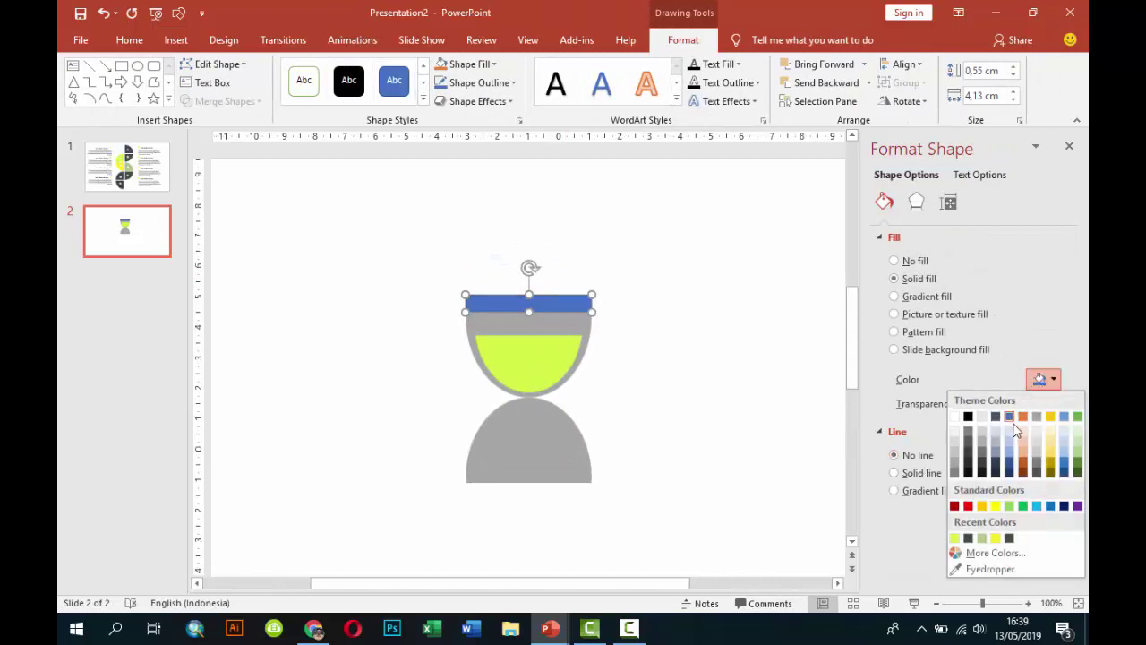
left_click(955, 462)
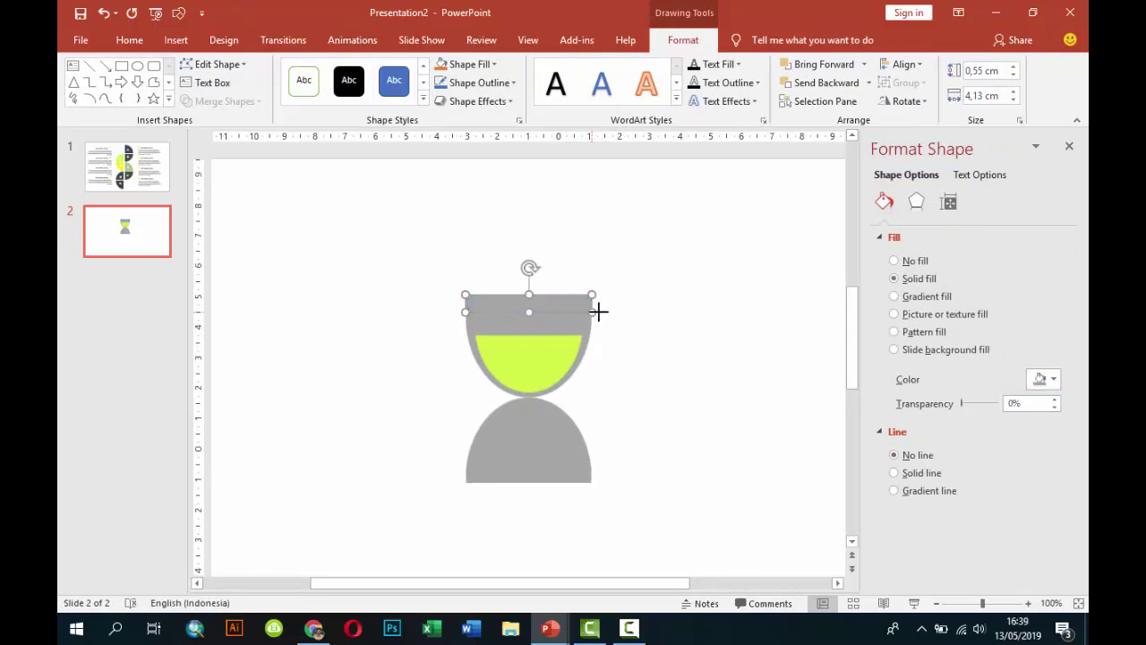
mouse_move(598, 311)
left_mouse_down()
mouse_move(609, 311)
mouse_move(585, 305)
left_mouse_up()
Duplicate the bar, place the copy above the original, and fill it dark grey.
key("ctrl+d")
mouse_move(594, 318)
left_mouse_down()
mouse_move(583, 284)
mouse_move(606, 295)
left_mouse_up()
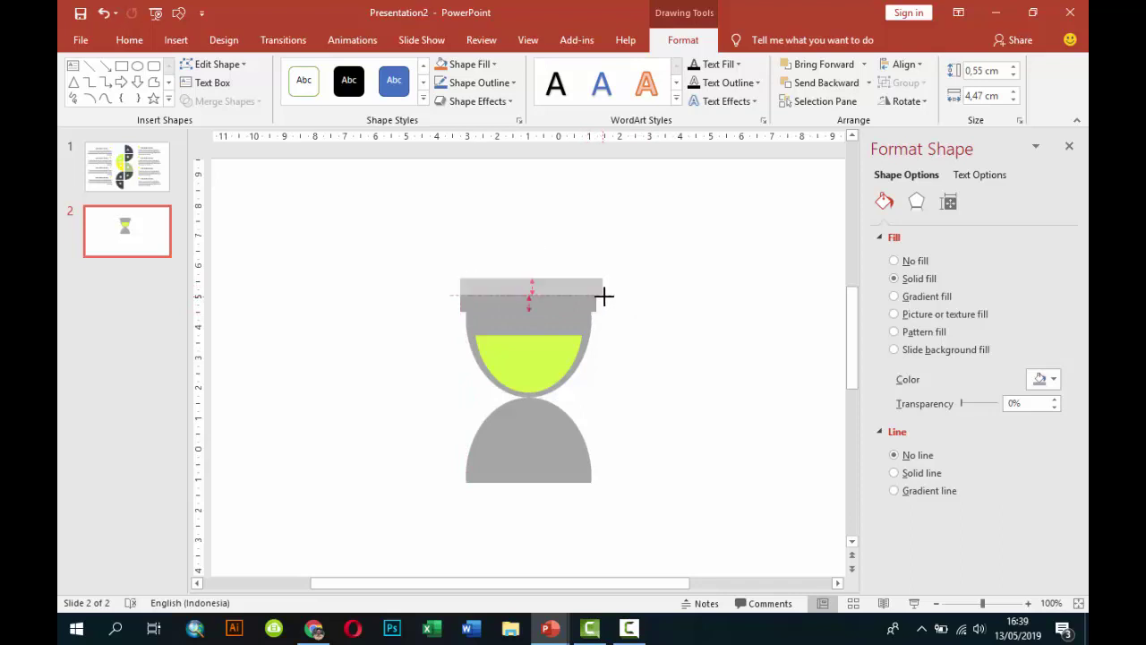
left_click(1042, 379)
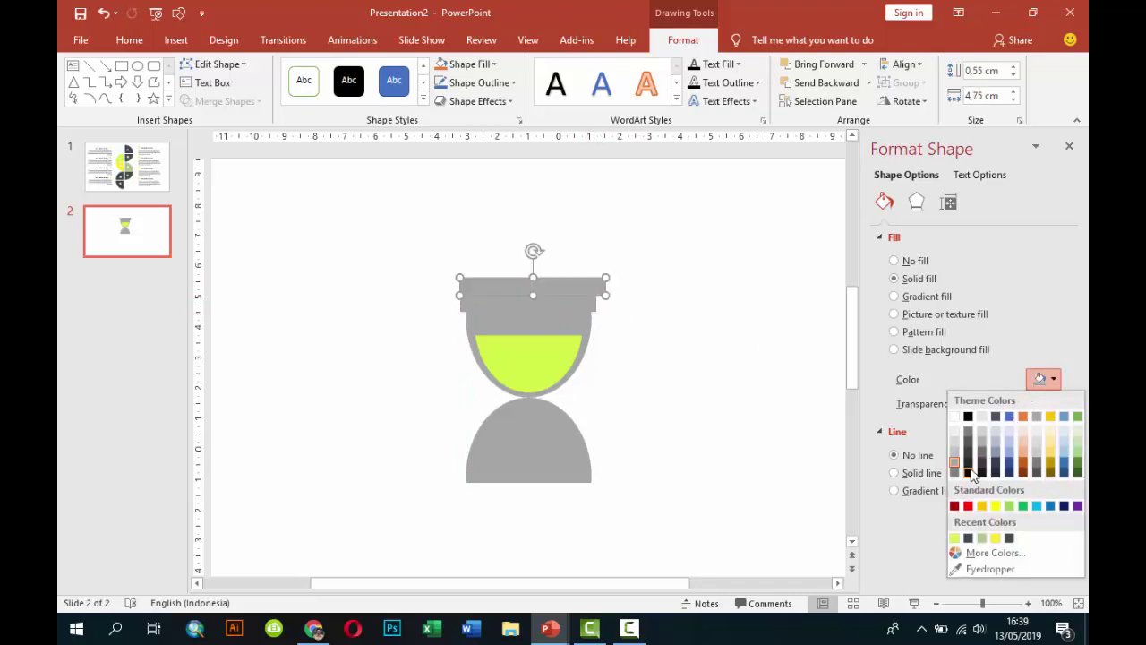
left_click(949, 450)
left_click_drag(590, 287, 603, 295)
key("ctrl+z")
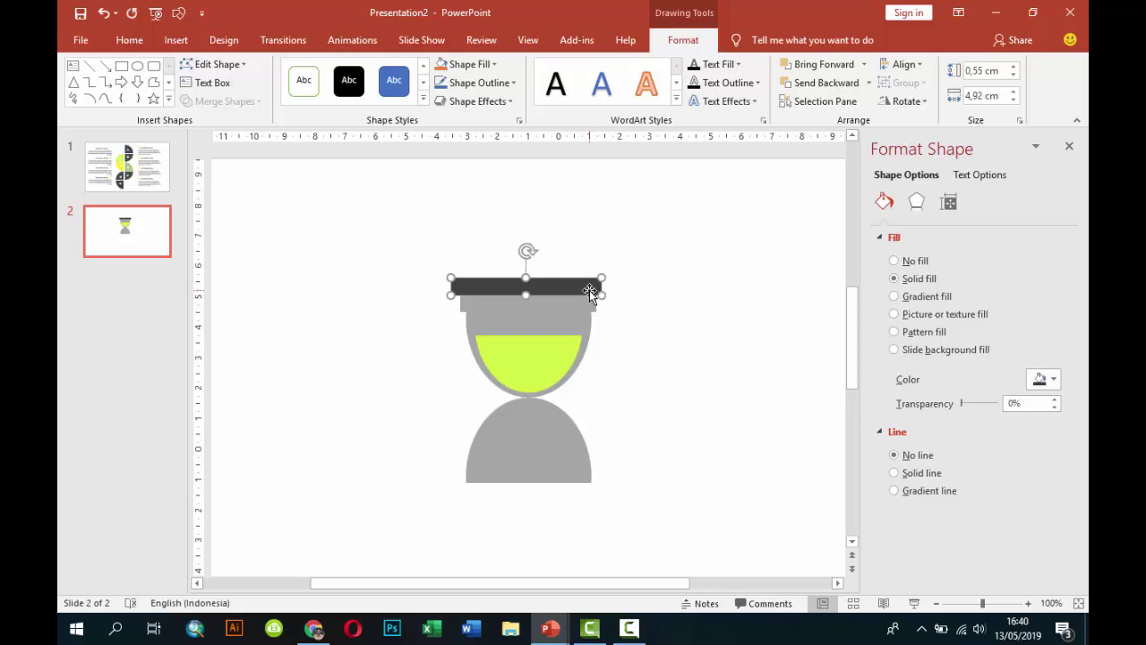
Fill the lower cap bar dark grey as well and select both cap bars.
left_click(588, 303)
left_click(1045, 379)
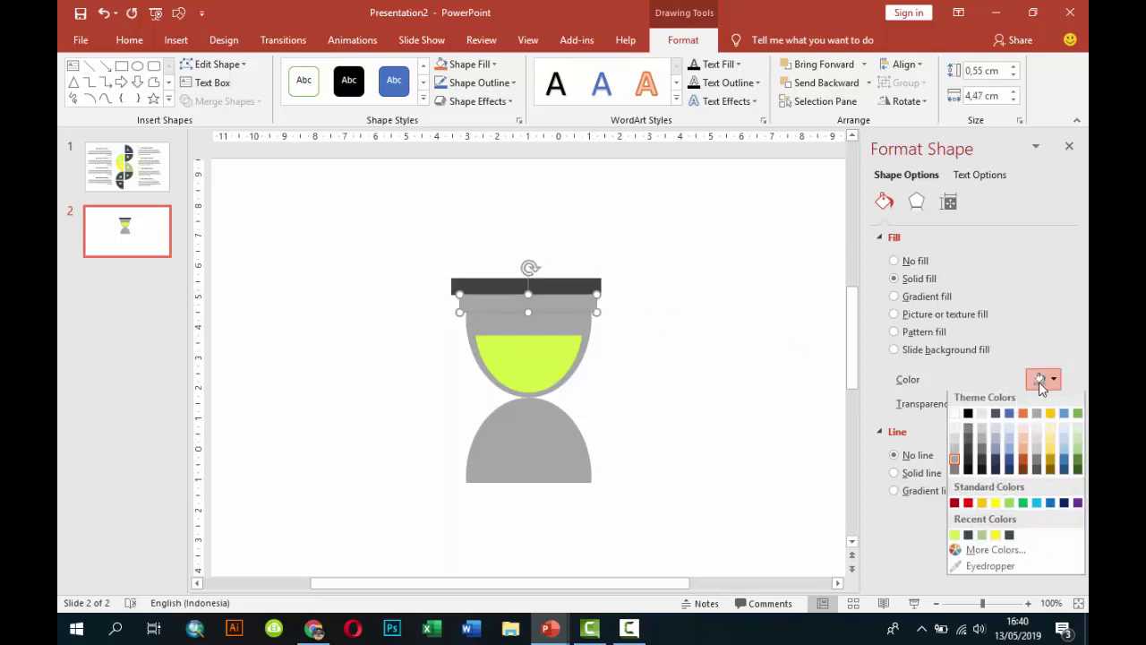
left_click(969, 442)
left_click(727, 326)
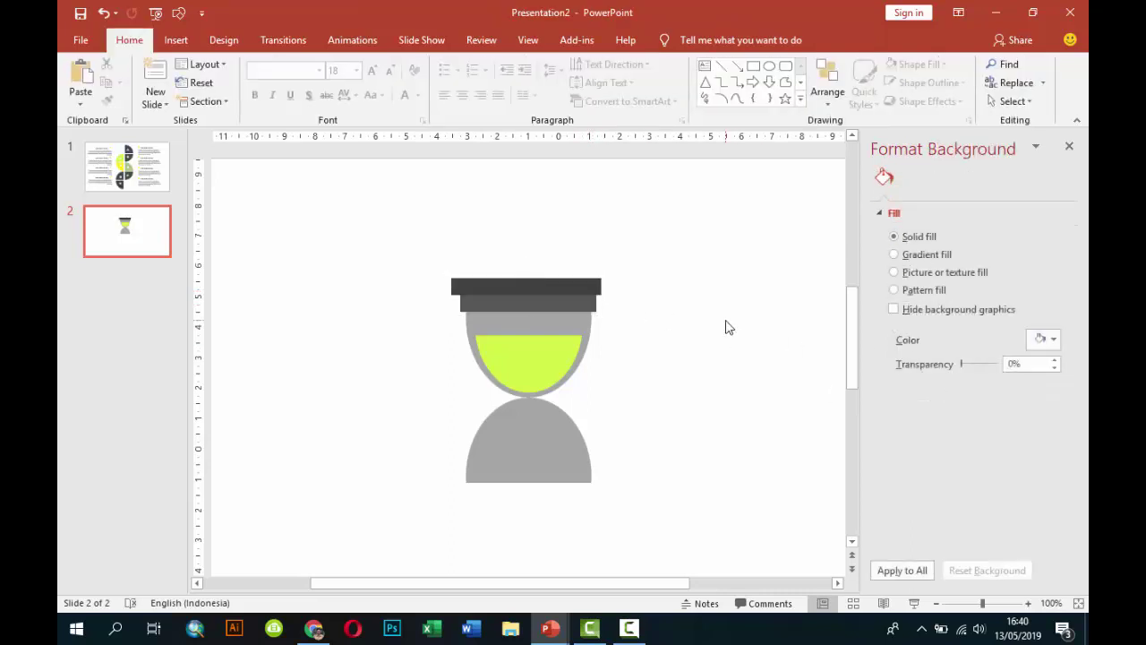
left_click(587, 287)
left_click(568, 302, "shift")
Centre-align the cap bars, lime sand and upper bowl, then line the bottom dome up beneath.
left_click(550, 360, "shift")
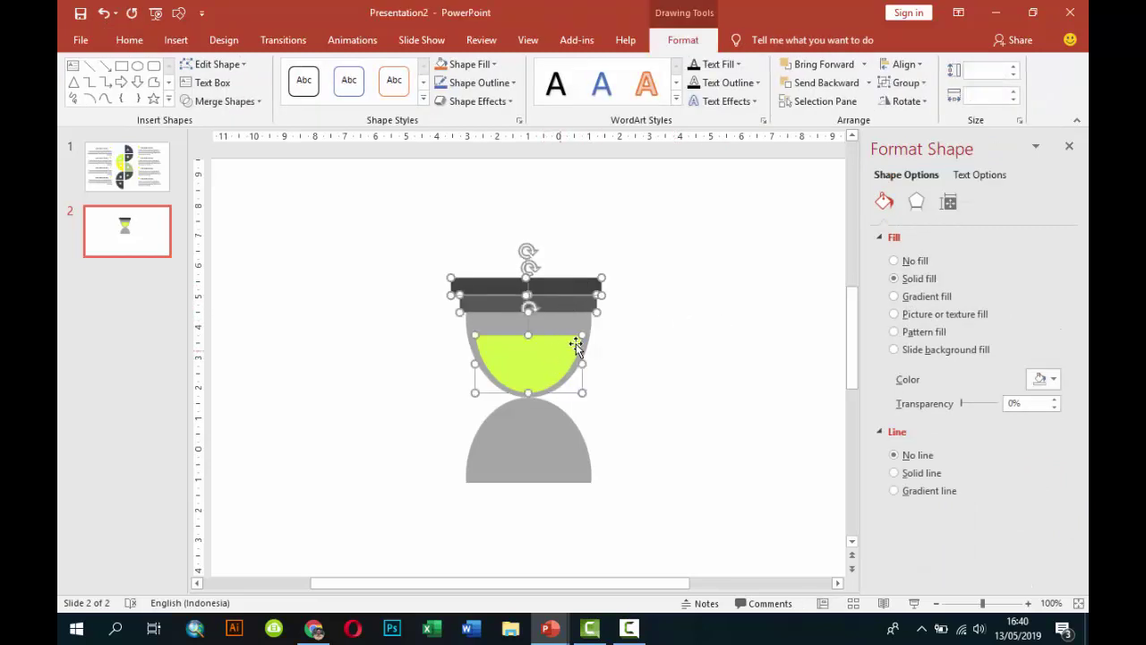
left_click(579, 326, "shift")
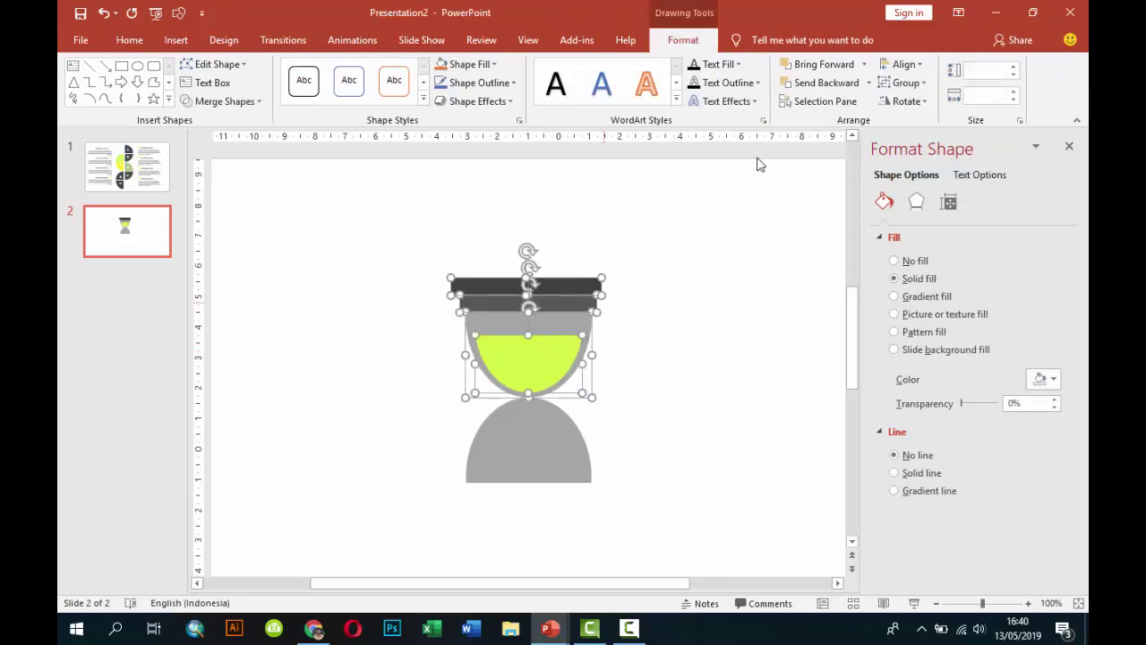
left_click(902, 65)
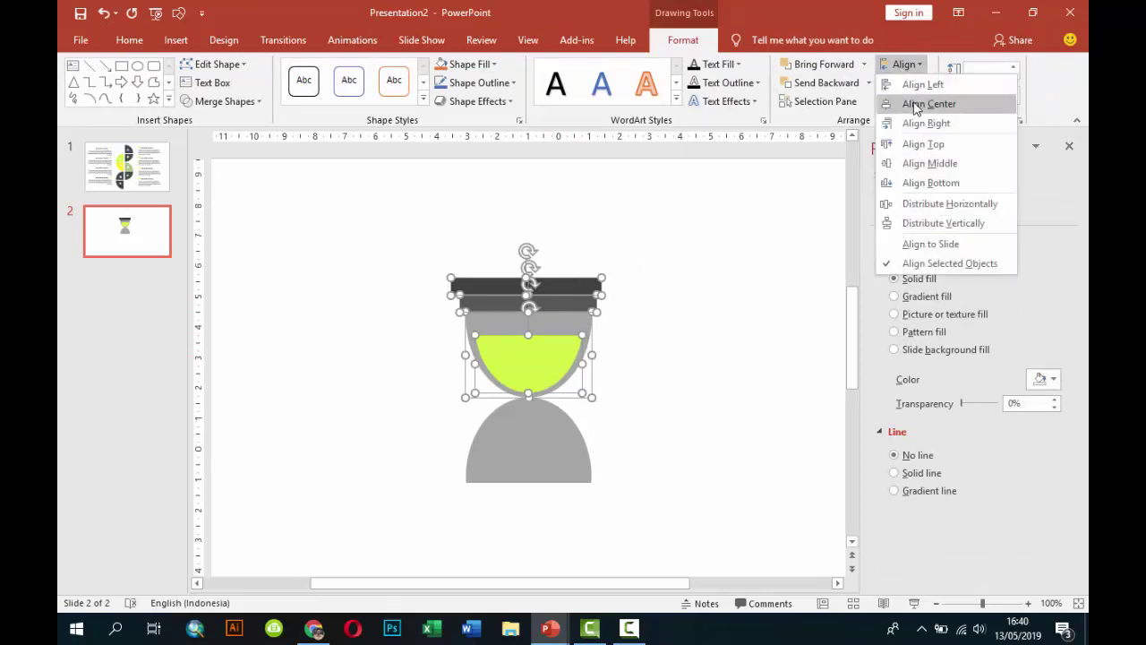
left_click(914, 103)
left_click(583, 451)
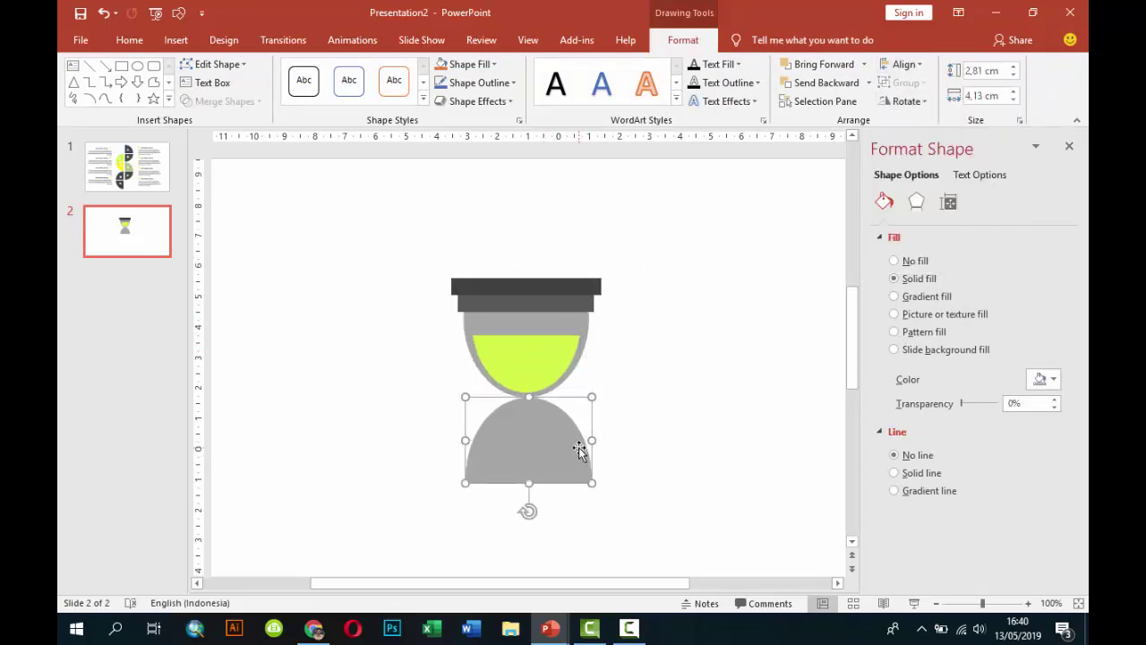
left_click(690, 439)
left_click_drag(578, 435, 558, 436)
left_click(664, 403)
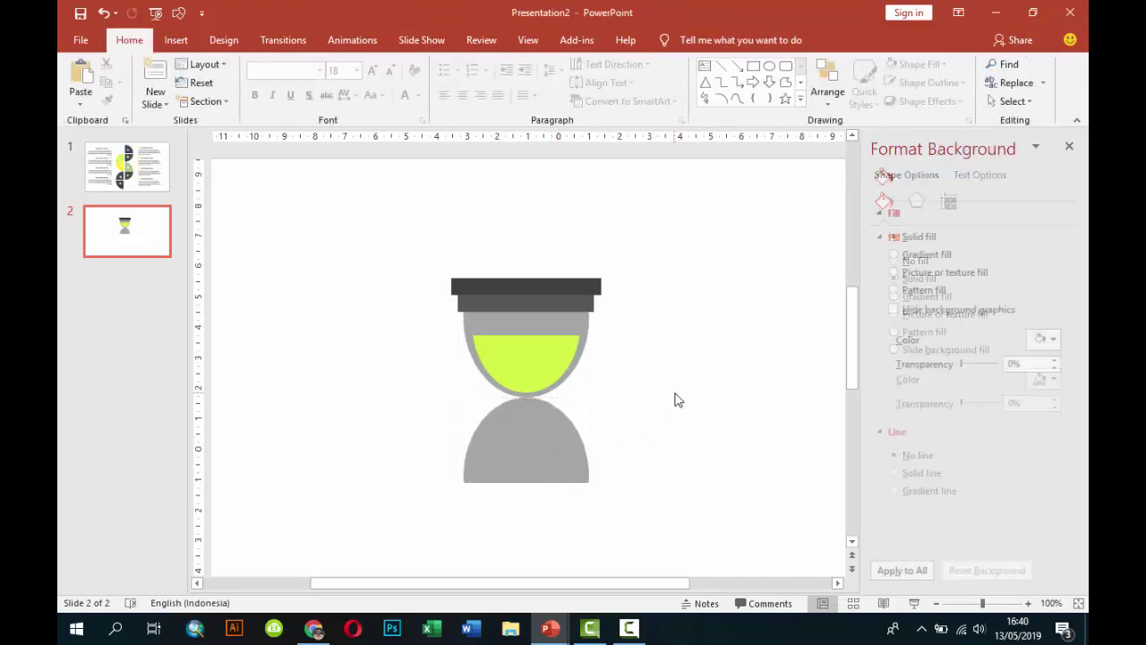
Copy both dark cap bars and place them beneath the bottom dome as a base.
left_click(580, 297)
left_click(583, 288, "shift")
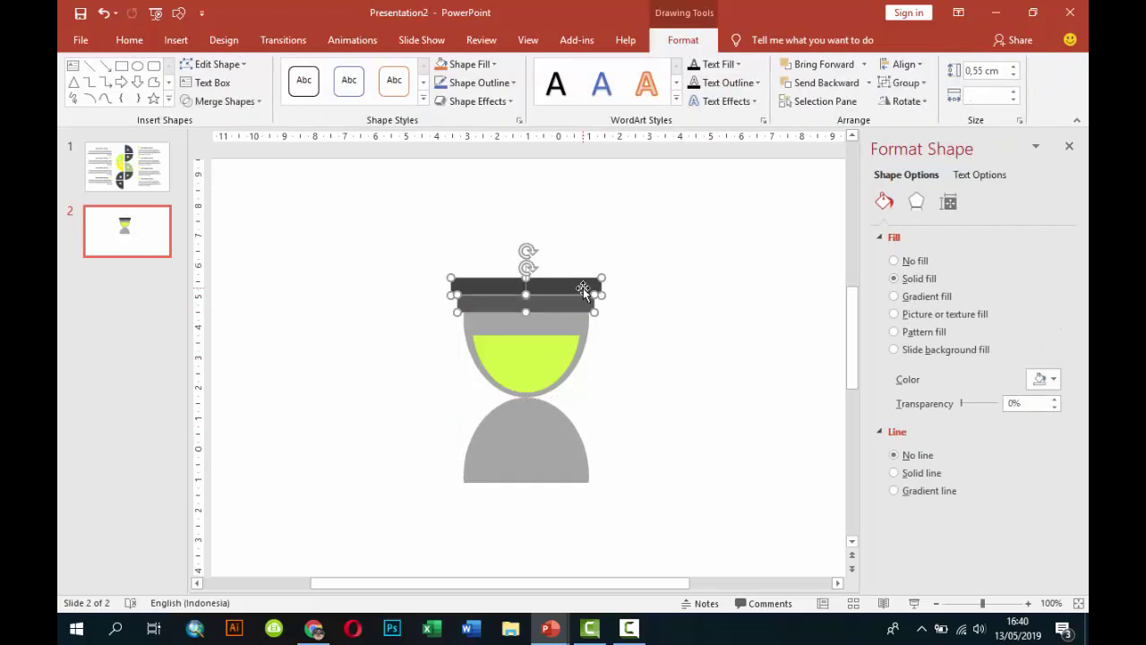
mouse_move(583, 287)
left_mouse_down()
mouse_move(734, 495)
mouse_move(536, 489)
left_mouse_up()
left_click(728, 465)
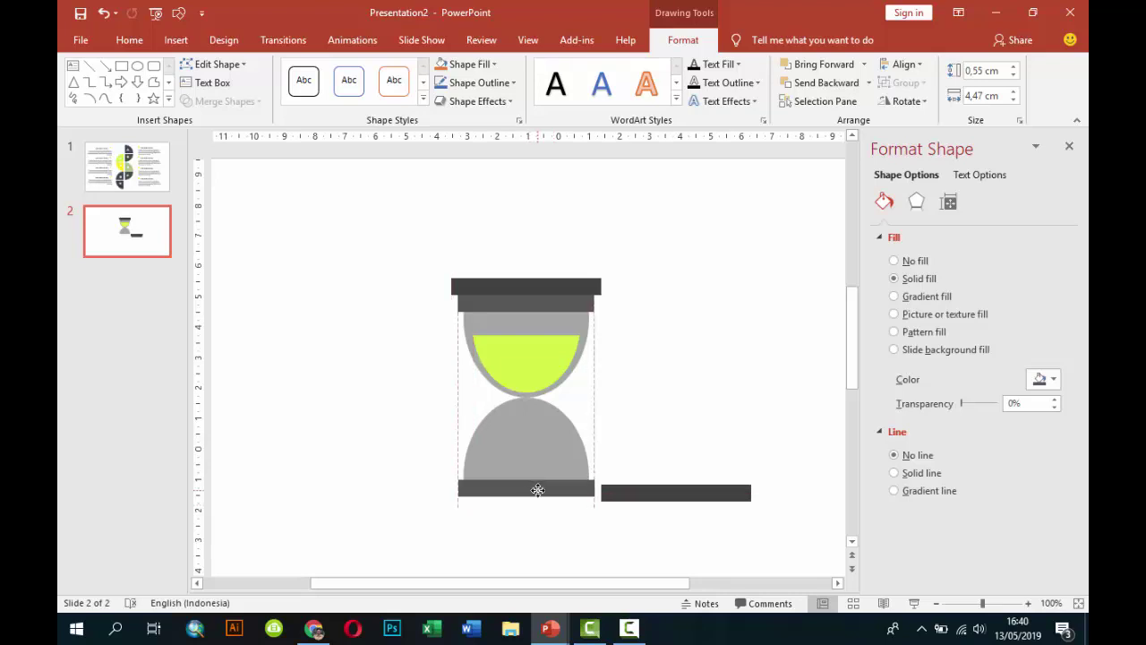
left_click_drag(619, 499, 495, 512)
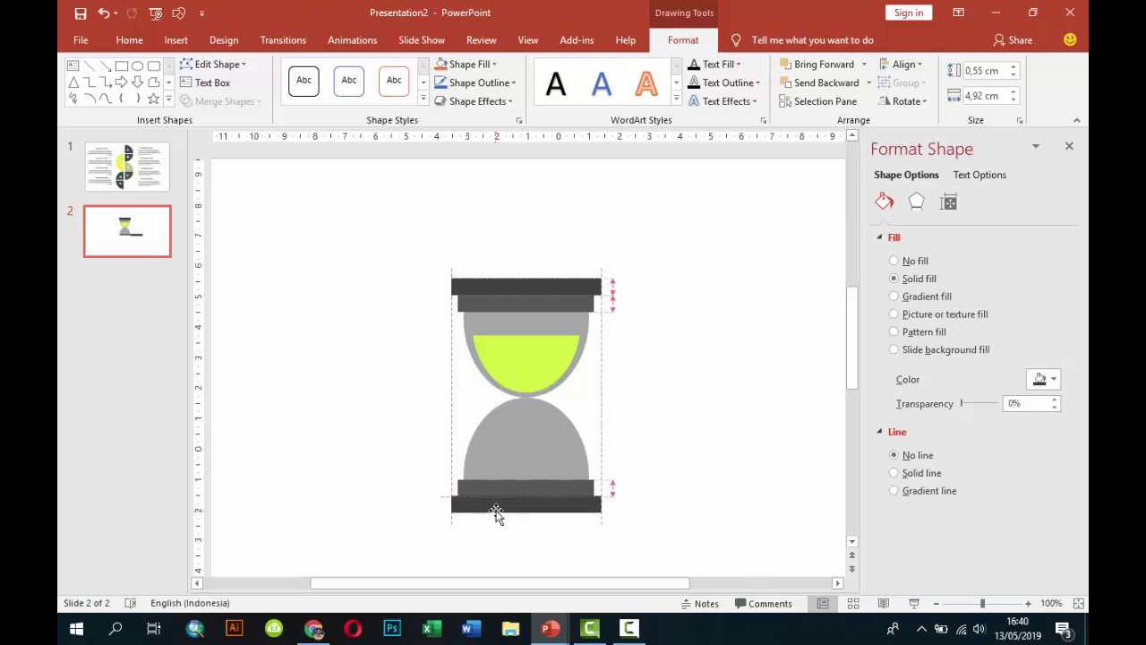
left_click(700, 452)
Move one base bar into the bottom bowl and fill it lime green as sand.
left_click(591, 489)
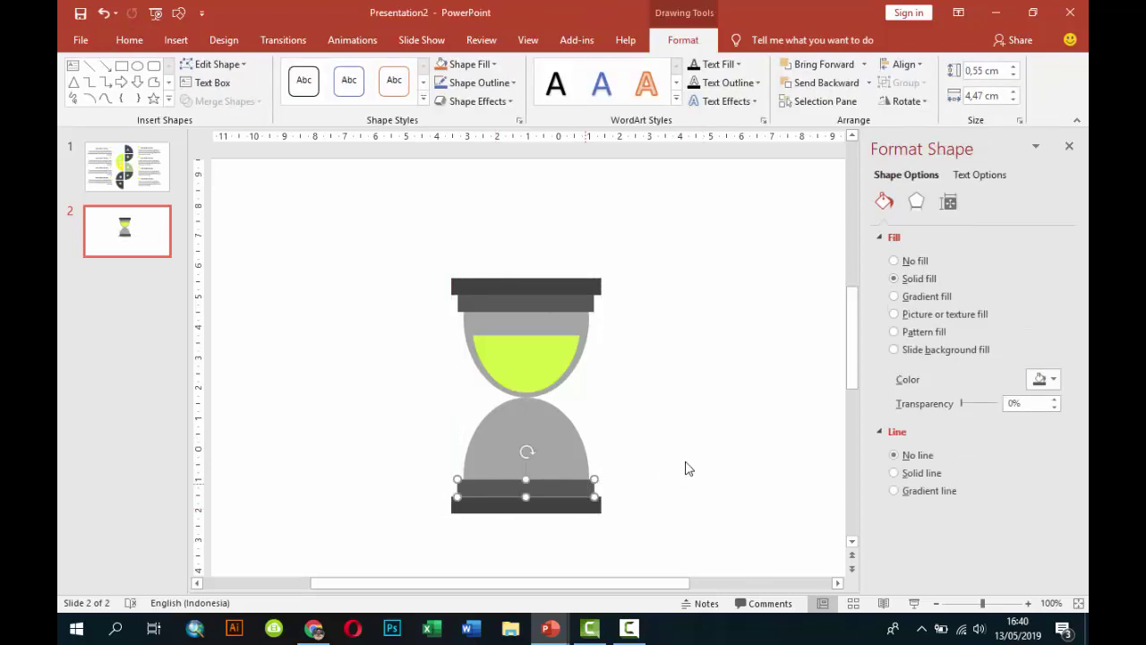
mouse_move(597, 479)
left_mouse_down()
mouse_move(610, 491)
mouse_move(577, 475)
left_mouse_up()
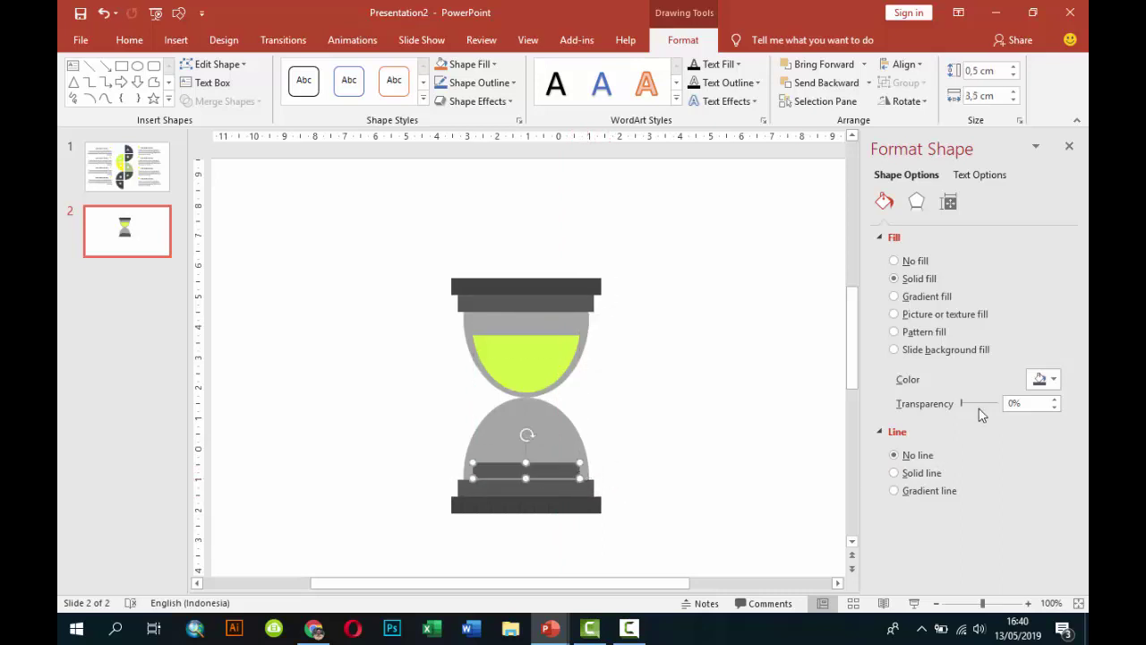
left_click(1043, 379)
left_click(954, 531)
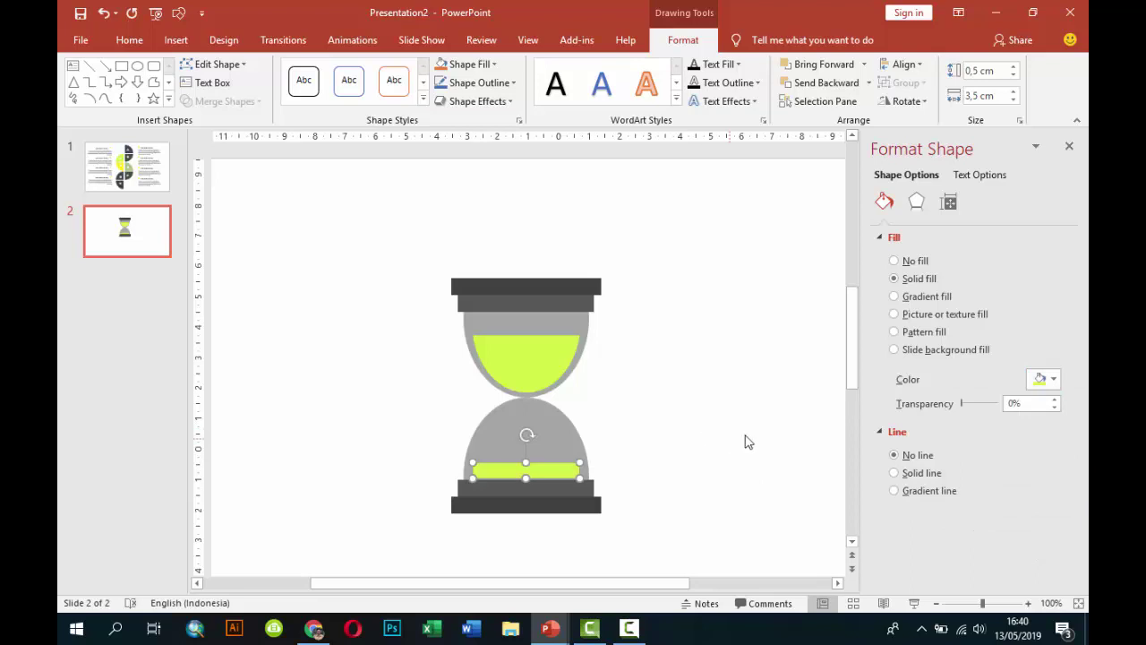
key("Escape")
left_click(561, 473)
left_click(704, 445)
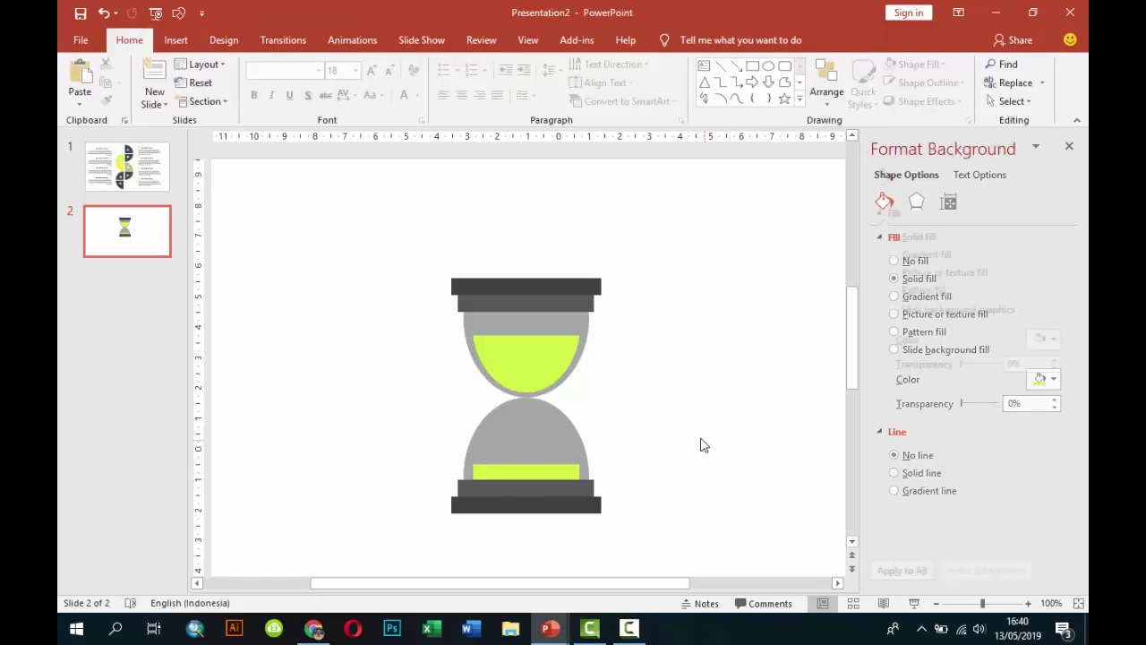
left_click(186, 39)
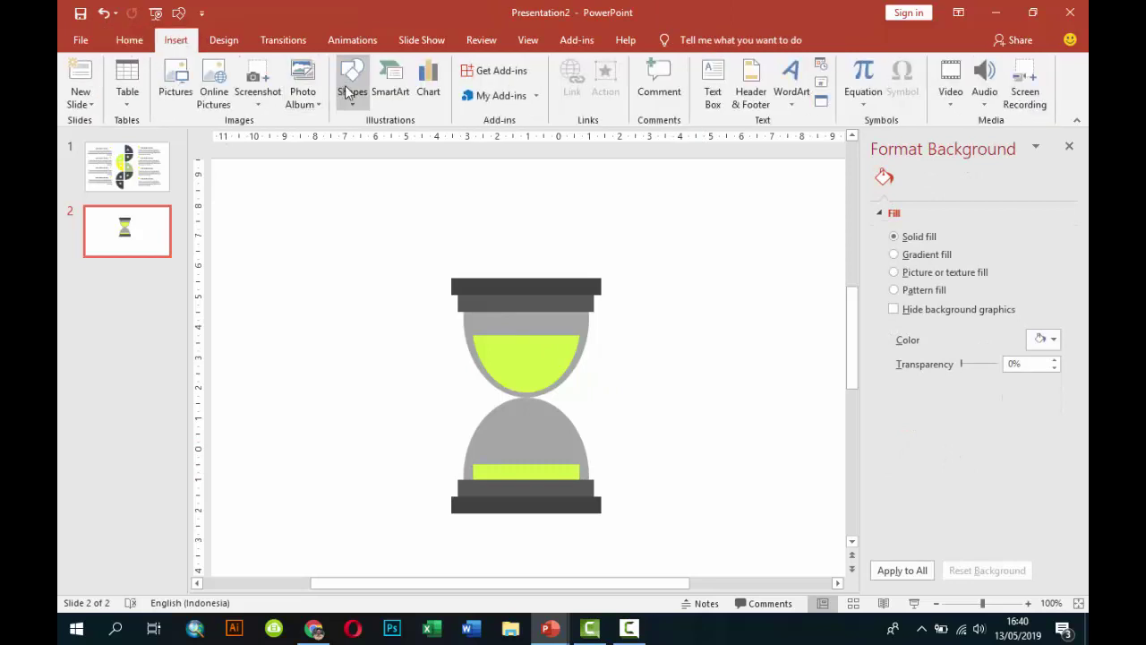
Draw a small outline-free oval right of the hourglass with an outline-free triangle on top.
left_click(352, 85)
left_click(410, 137)
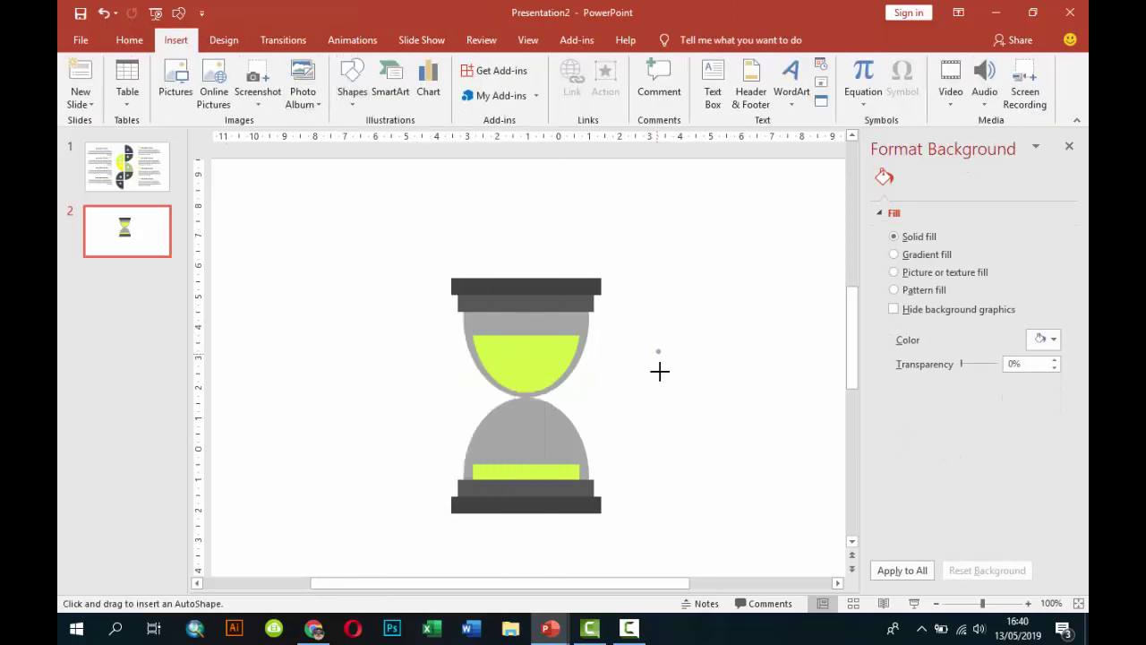
left_click_drag(656, 350, 683, 387)
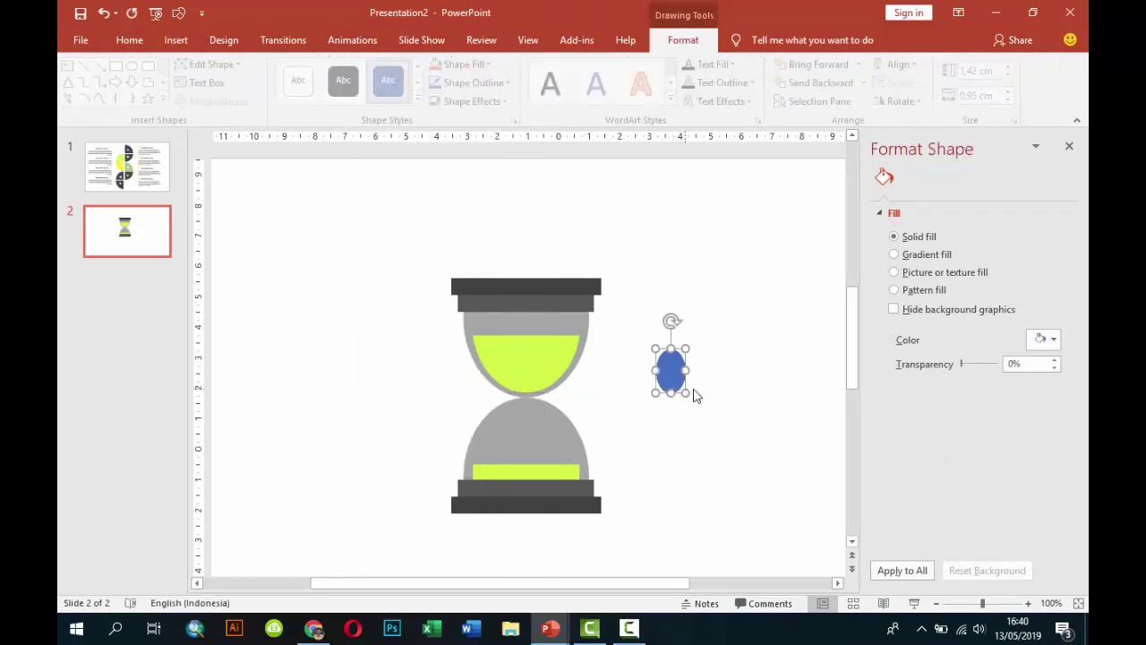
left_click(918, 455)
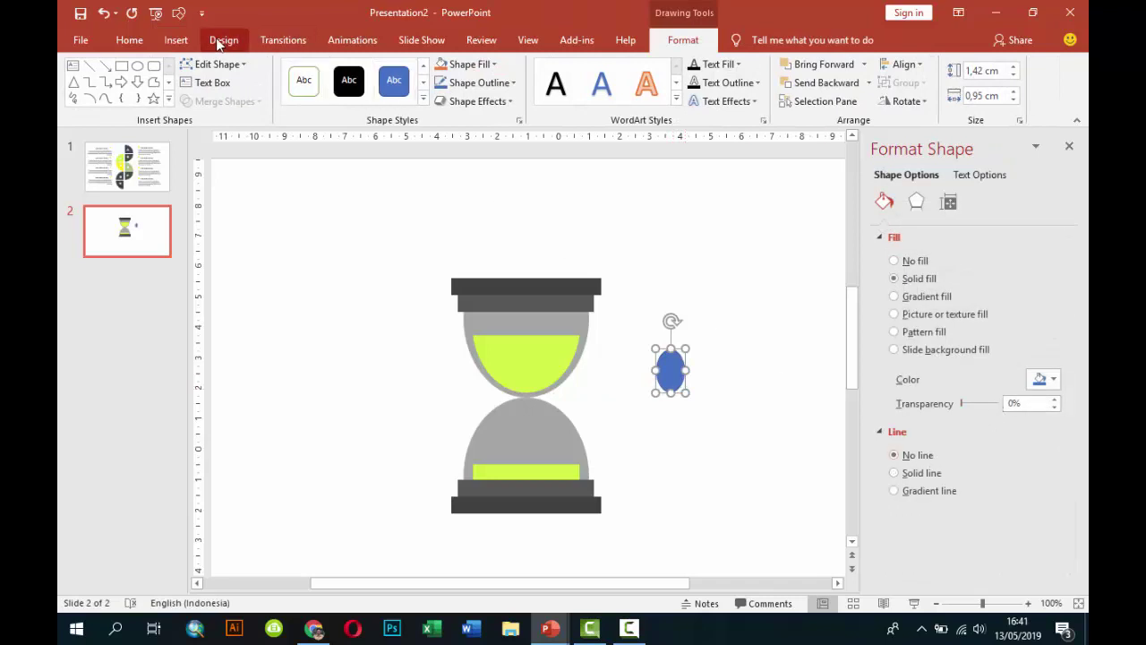
left_click(176, 39)
left_click(352, 85)
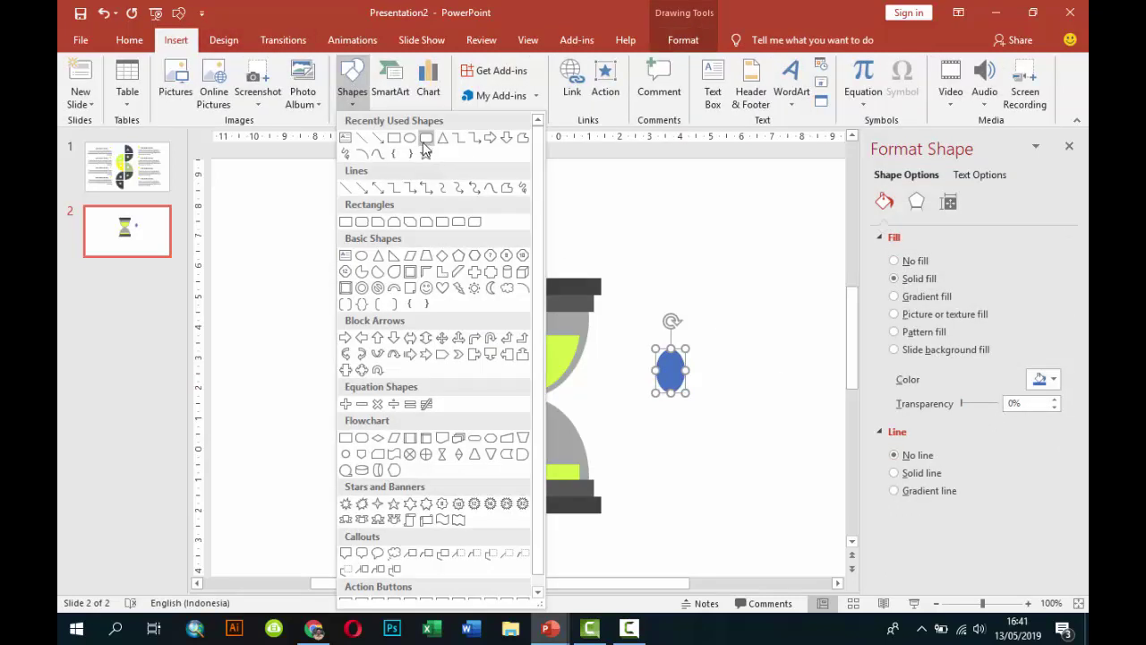
left_click(425, 143)
mouse_move(670, 316)
left_mouse_down()
mouse_move(685, 346)
mouse_move(674, 353)
left_mouse_up()
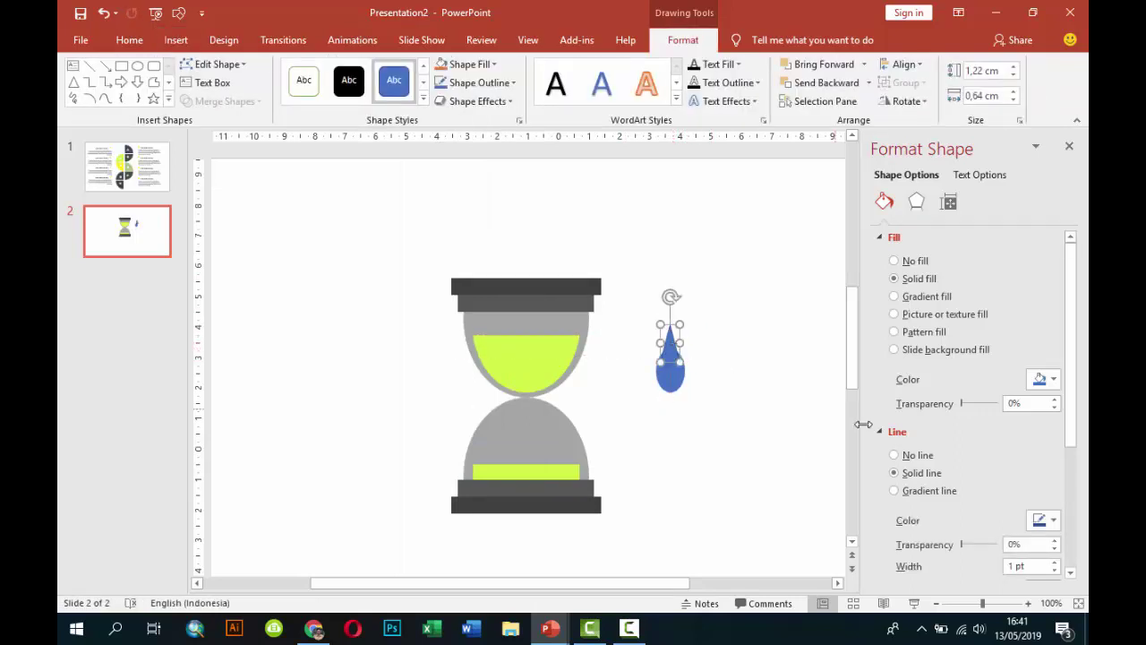
left_click(914, 456)
Fit the triangle onto the oval's top to shape a blue teardrop.
left_click(758, 391)
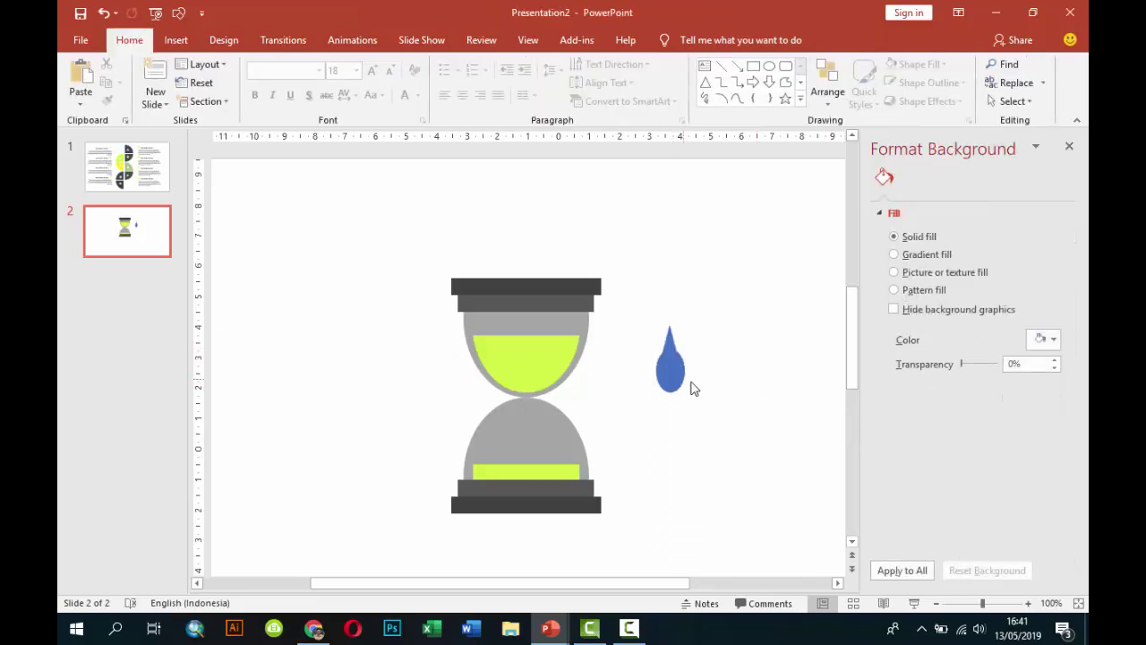
scroll(686, 388, "up", 5)
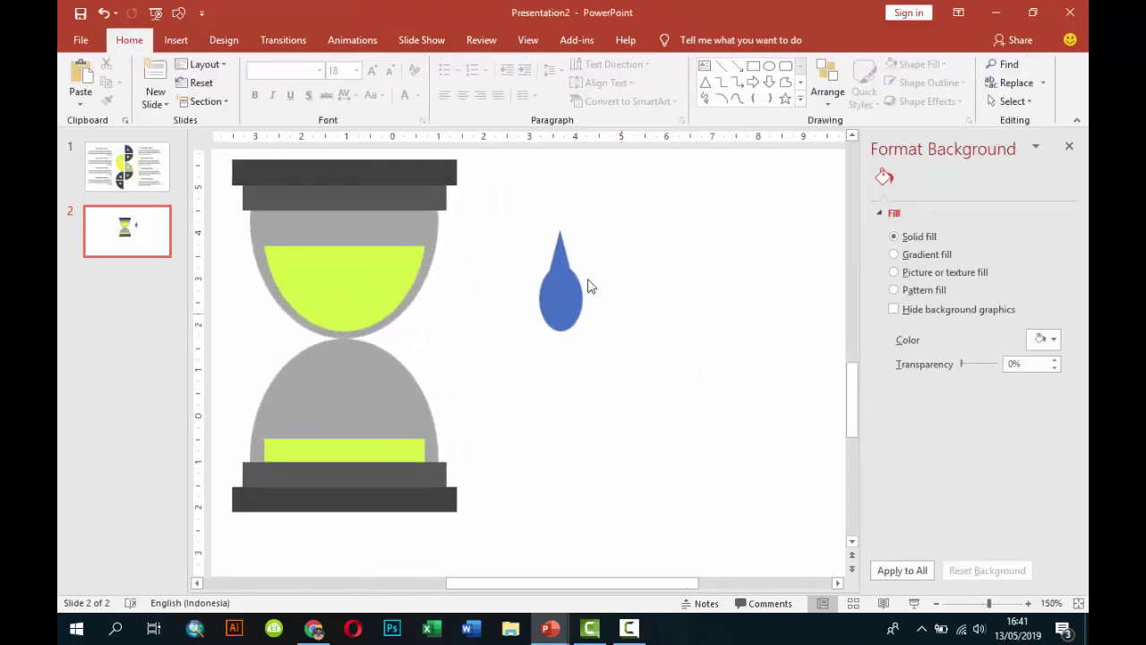
left_click(559, 257)
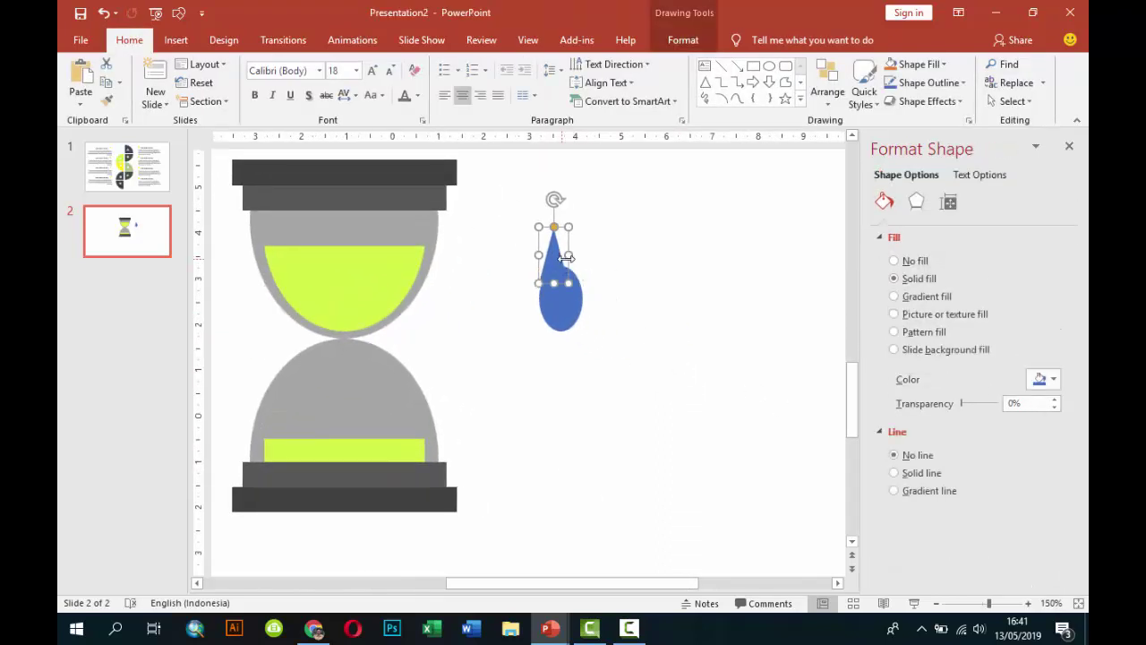
left_click_drag(558, 257, 578, 265)
left_click(627, 289)
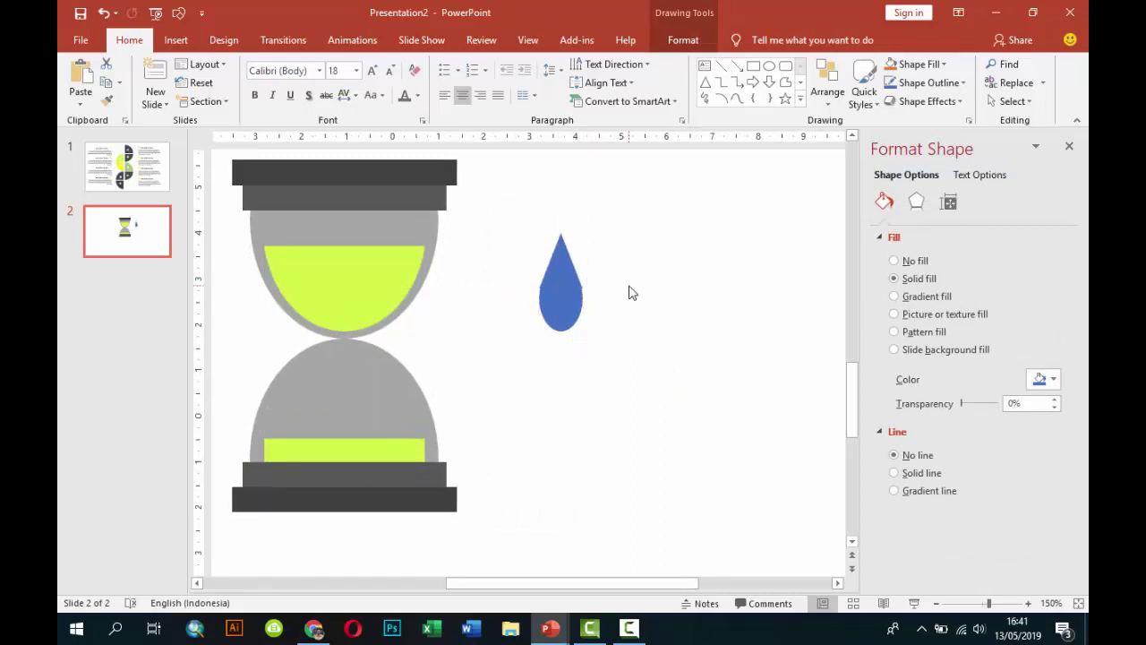
left_click(566, 309)
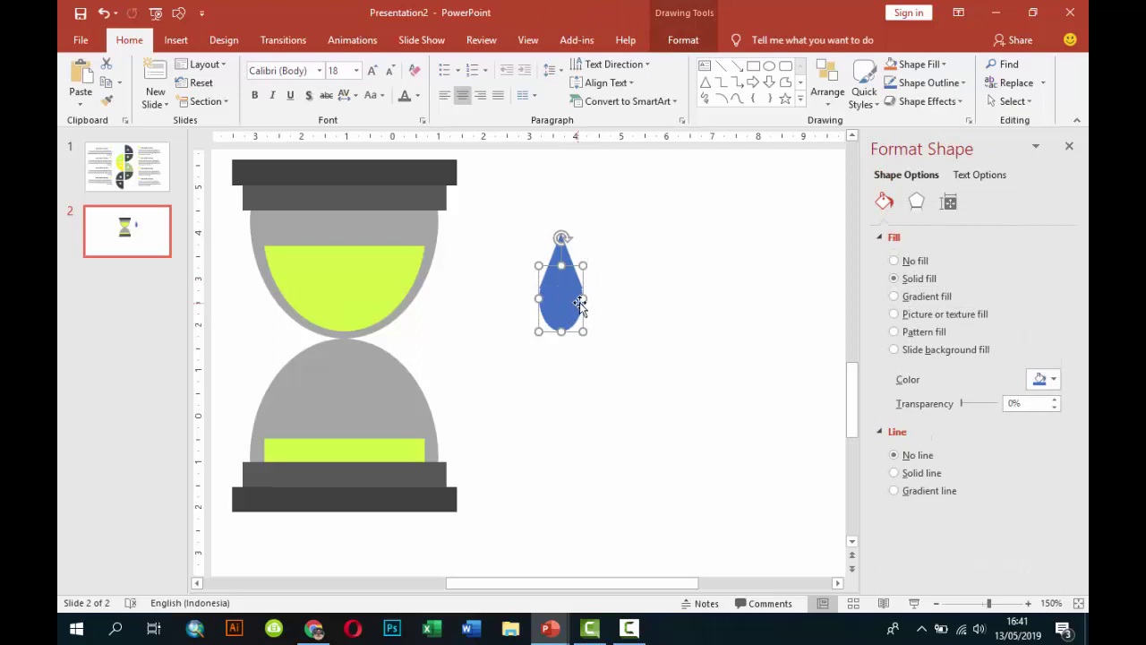
left_click_drag(583, 299, 557, 311)
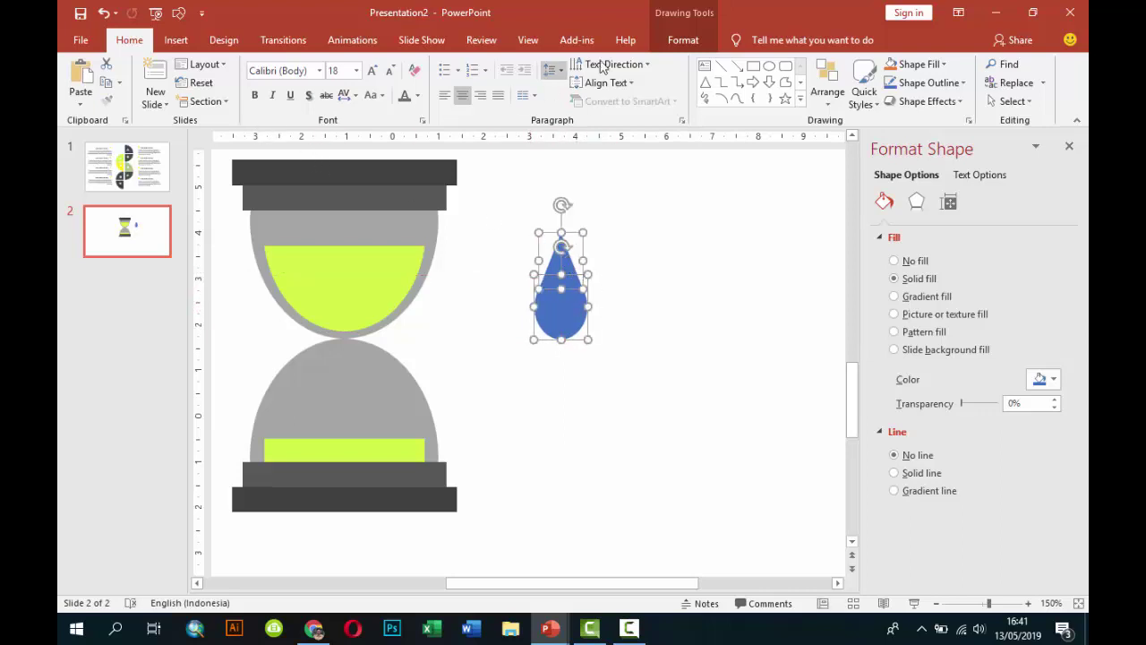
left_click(684, 39)
left_click(224, 102)
Unite the oval and triangle into one solid drop and fill it lime green.
left_click(230, 140)
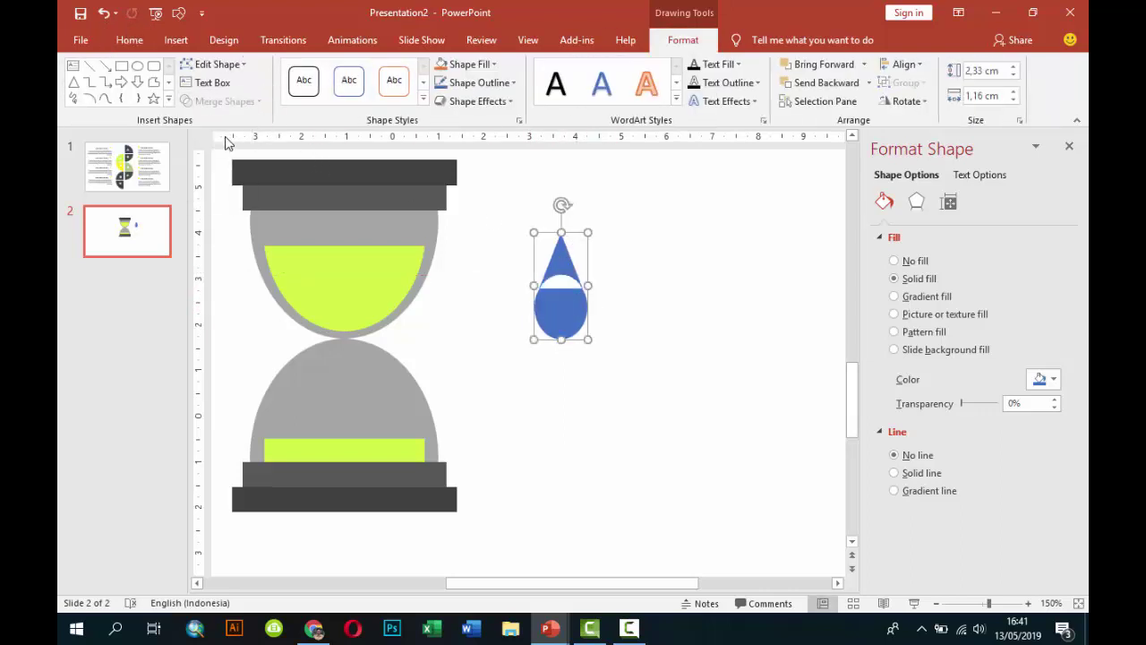
key("ctrl+z")
left_click(224, 101)
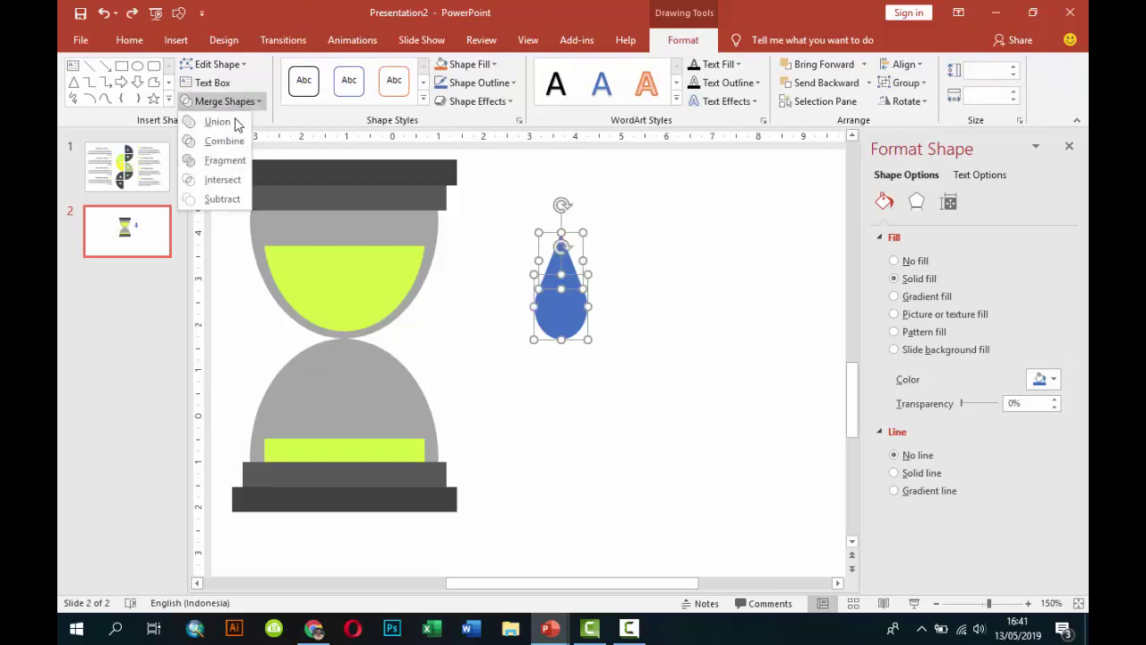
left_click(226, 121)
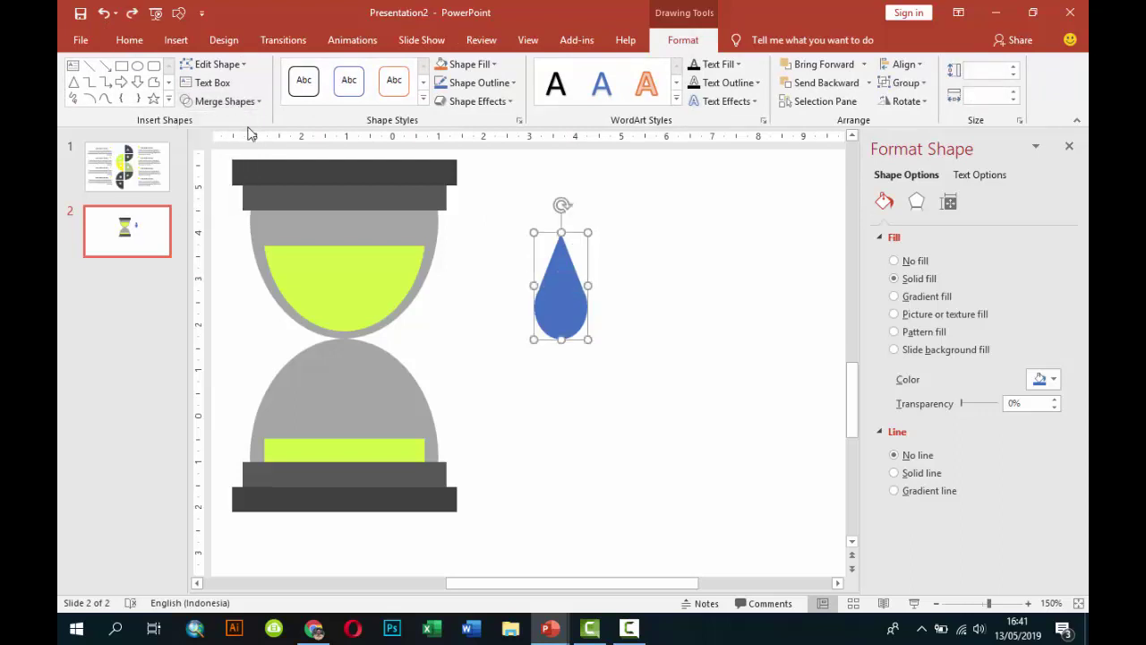
left_click(1044, 379)
left_click(955, 539)
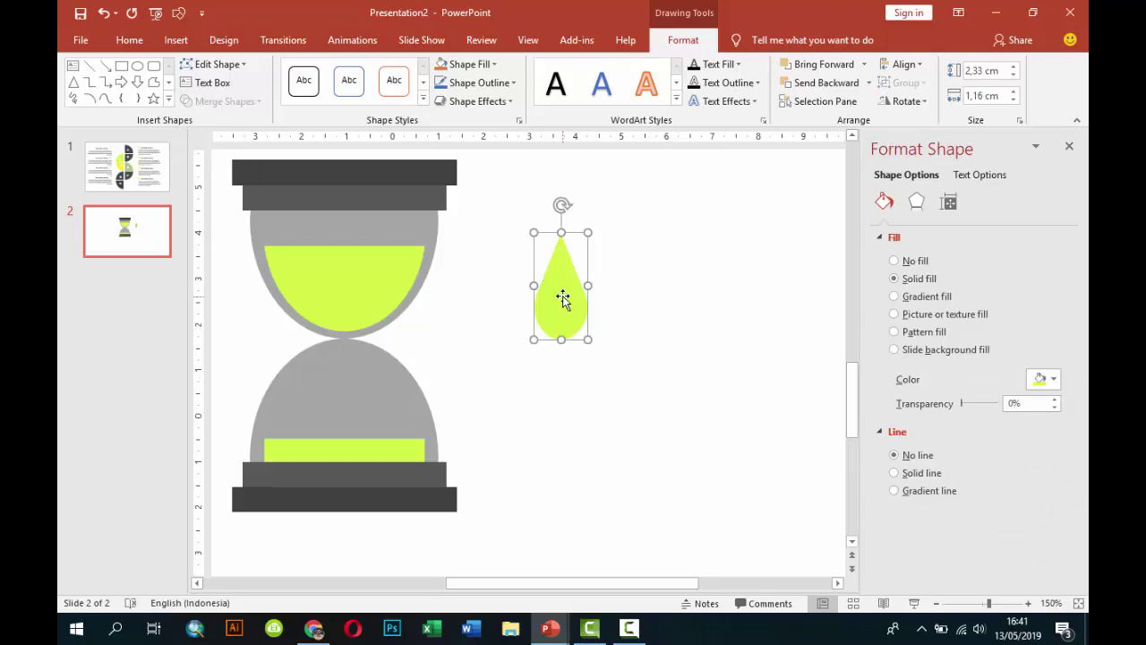
Move the lime drop into the hourglass neck and shrink it to a small drip.
left_click_drag(562, 298, 346, 394)
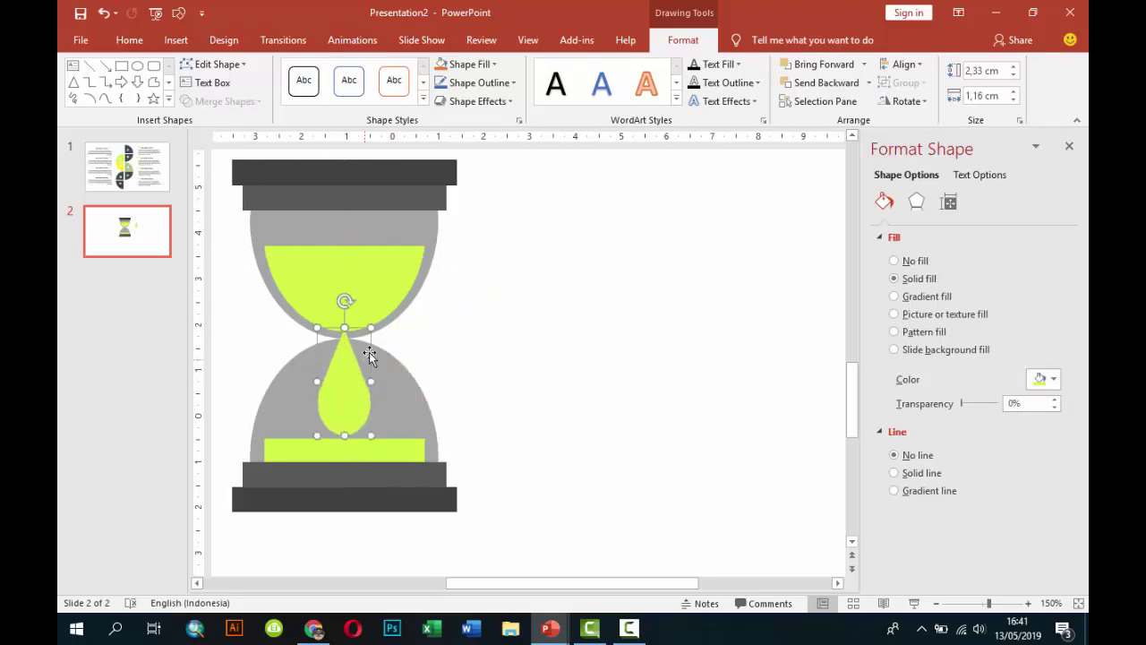
mouse_move(370, 328)
left_mouse_down()
mouse_move(328, 373)
mouse_move(345, 369)
left_mouse_up()
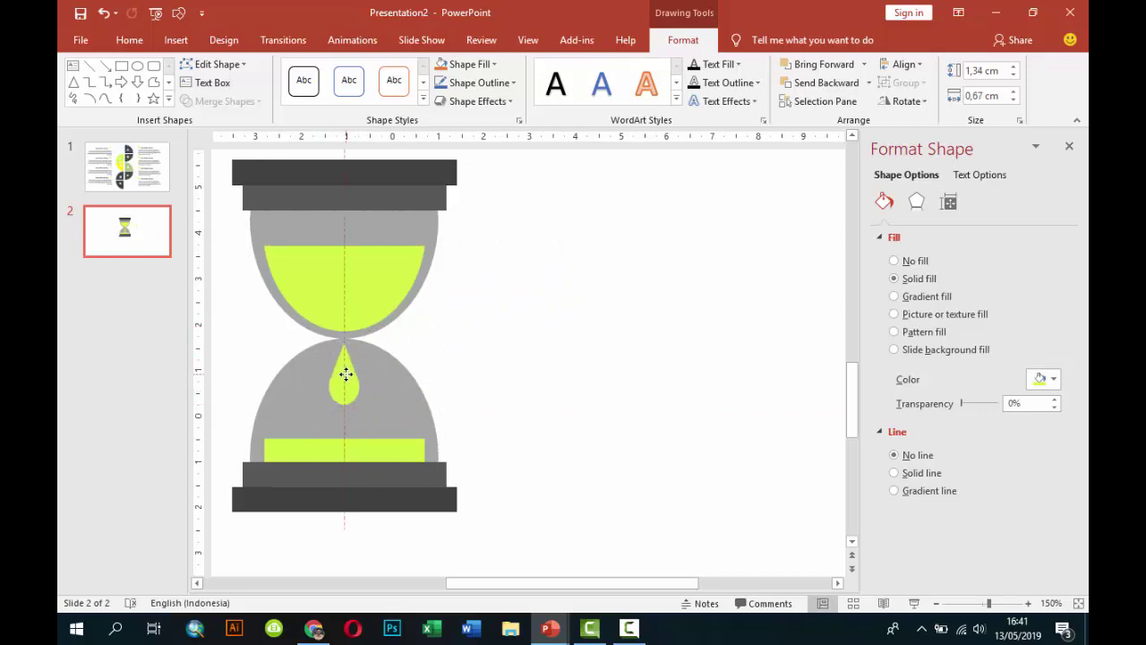
scroll(501, 368, "down", 5, "ctrl")
left_click(616, 340)
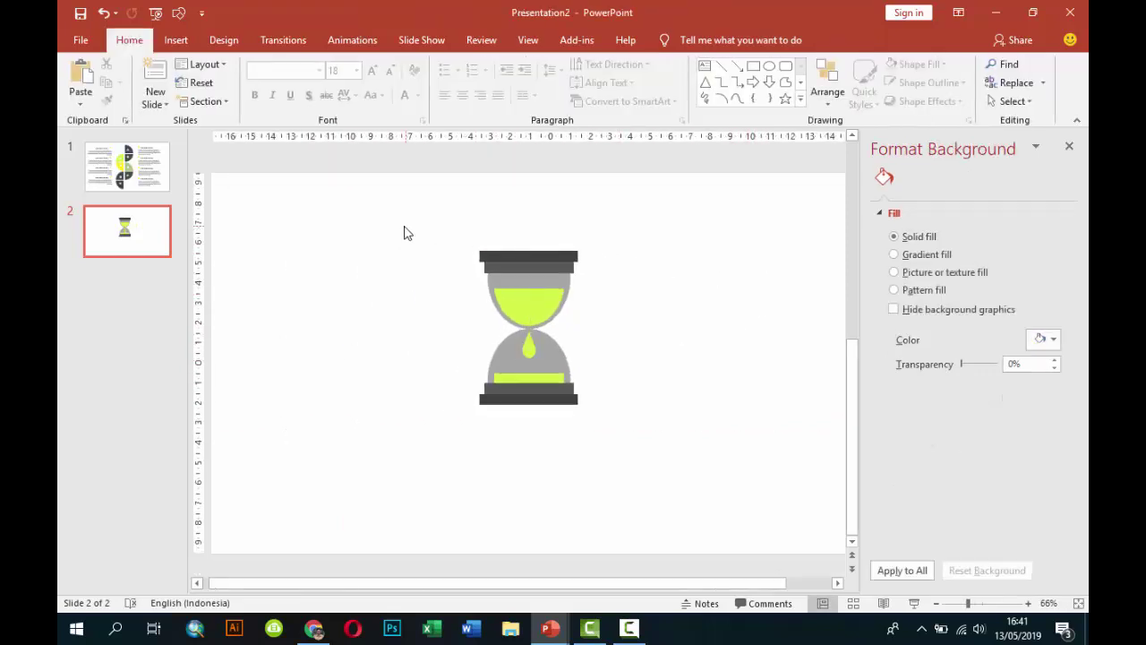
Move the whole hourglass lower and slightly right on the slide.
left_click_drag(404, 233, 732, 495)
mouse_move(548, 305)
left_mouse_down()
mouse_move(556, 349)
mouse_move(554, 331)
left_mouse_up()
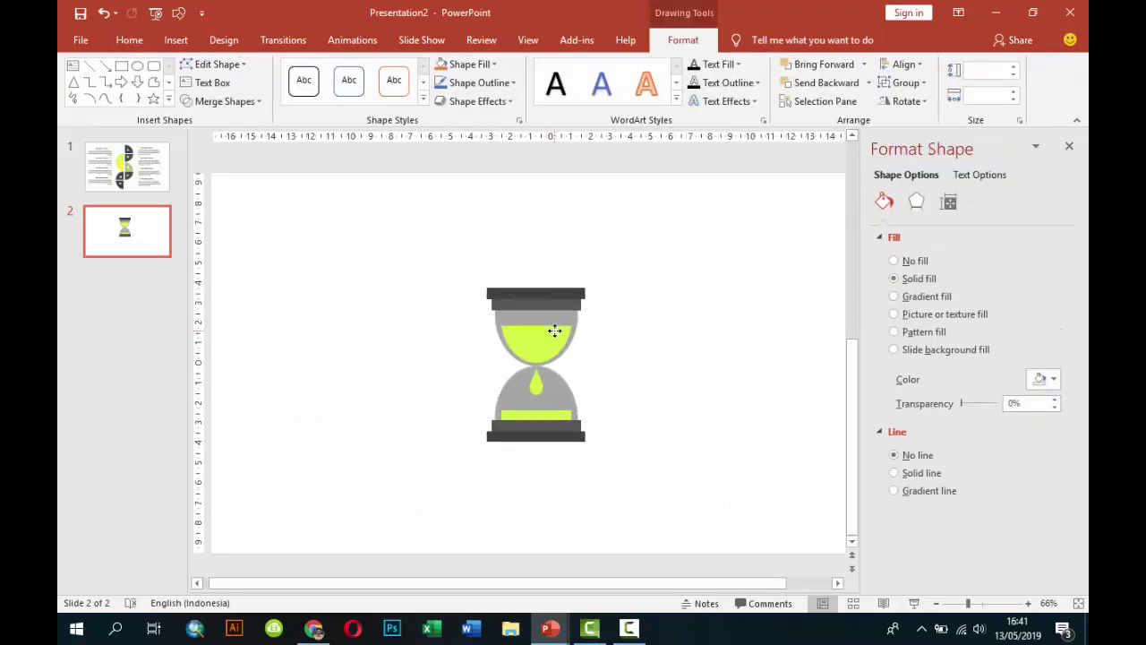
scroll(622, 346, "down", 2, "ctrl")
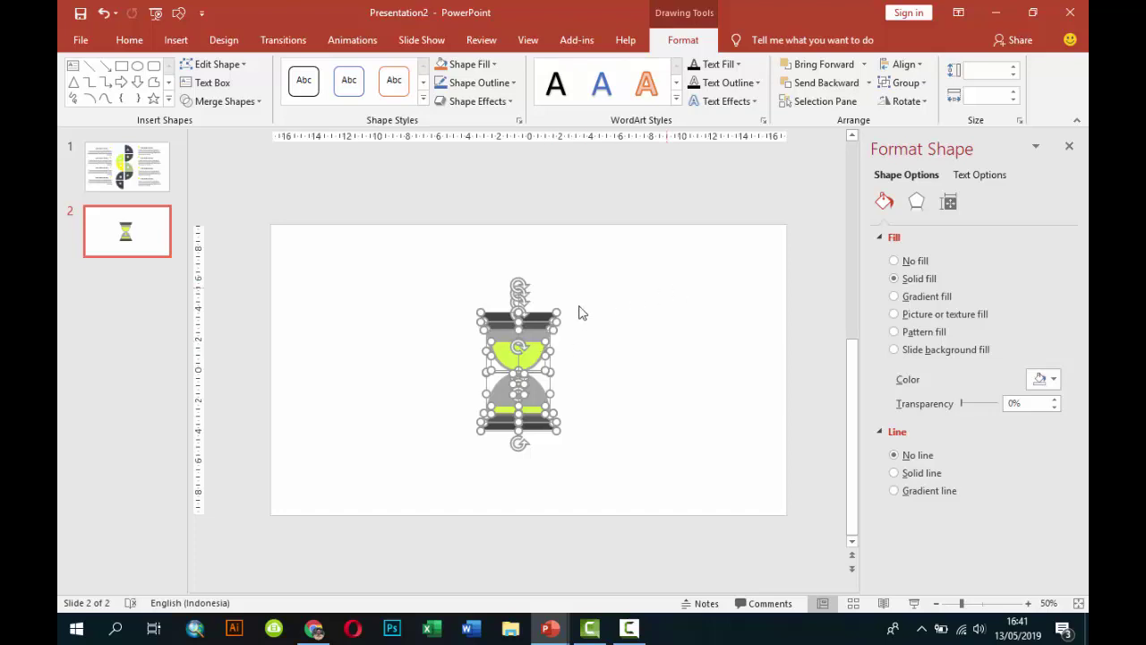
left_click_drag(537, 344, 546, 344)
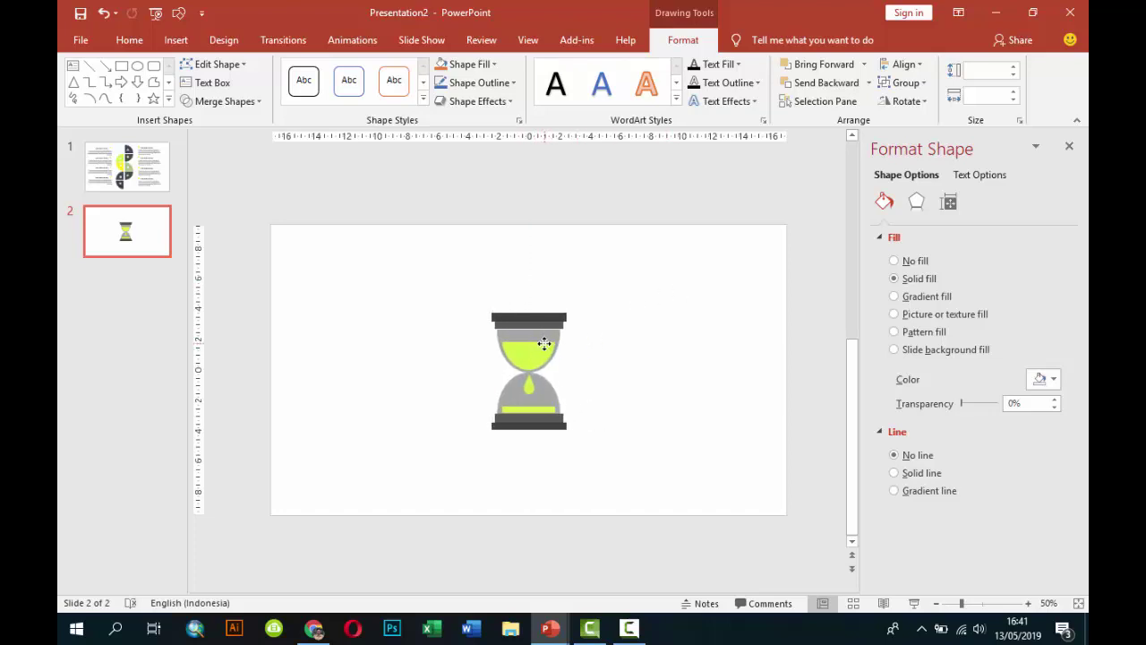
left_click(665, 319)
scroll(607, 338, "up", 2, "ctrl")
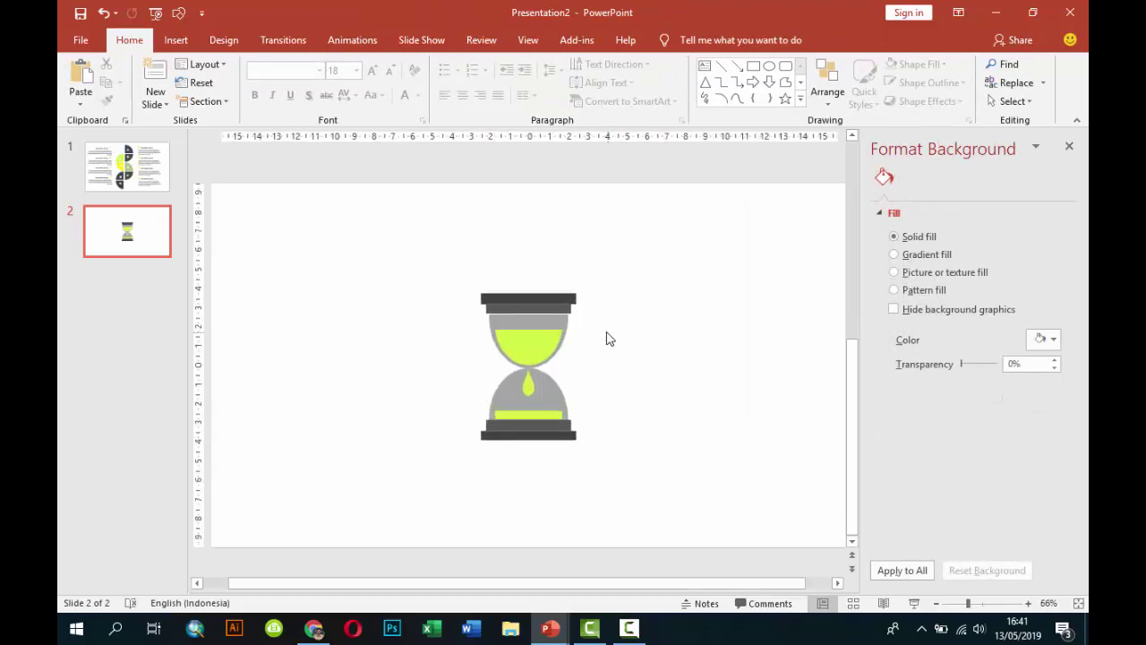
Insert a text box above the hourglass and enter the percentage heading.
left_click(175, 39)
left_click(713, 72)
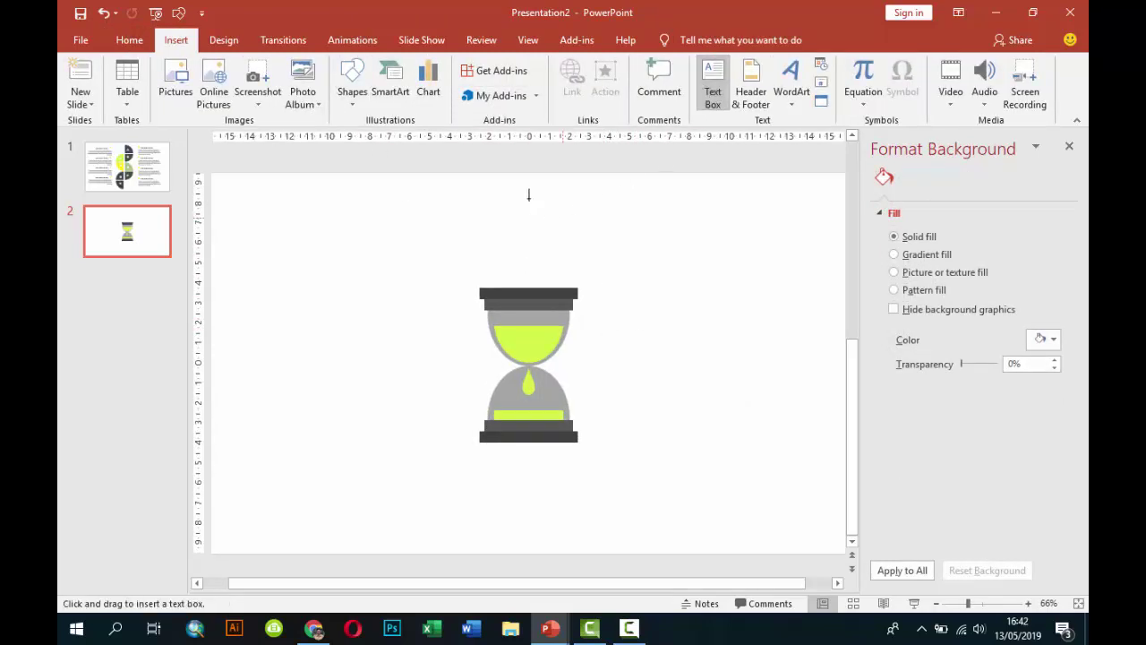
left_click(529, 192)
type("8")
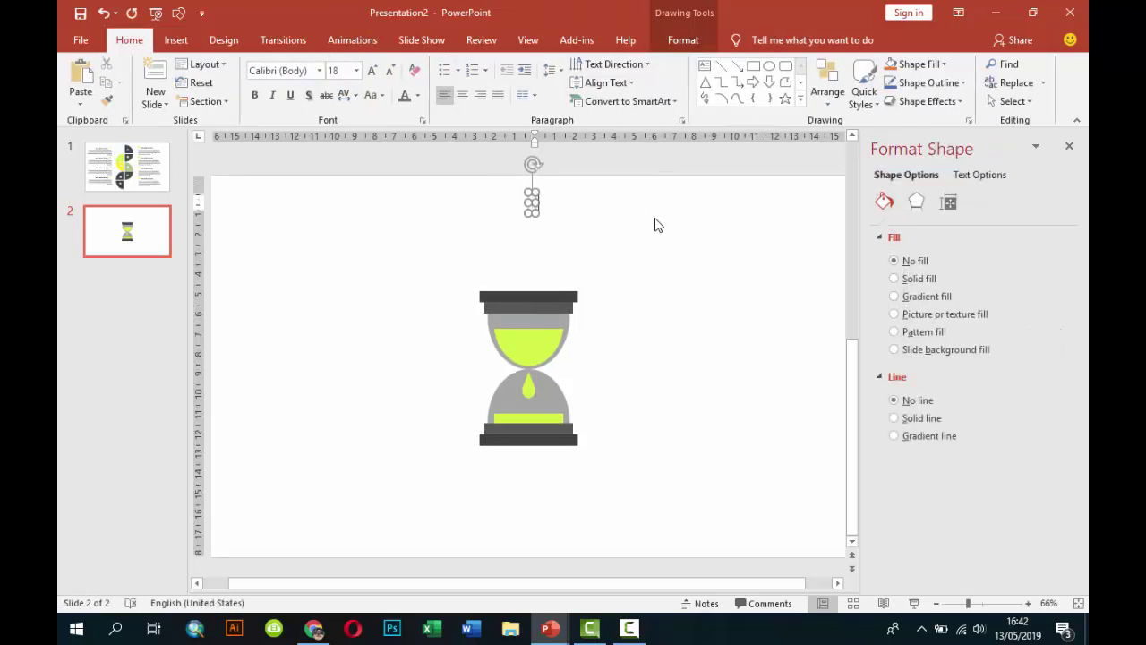
type("0%")
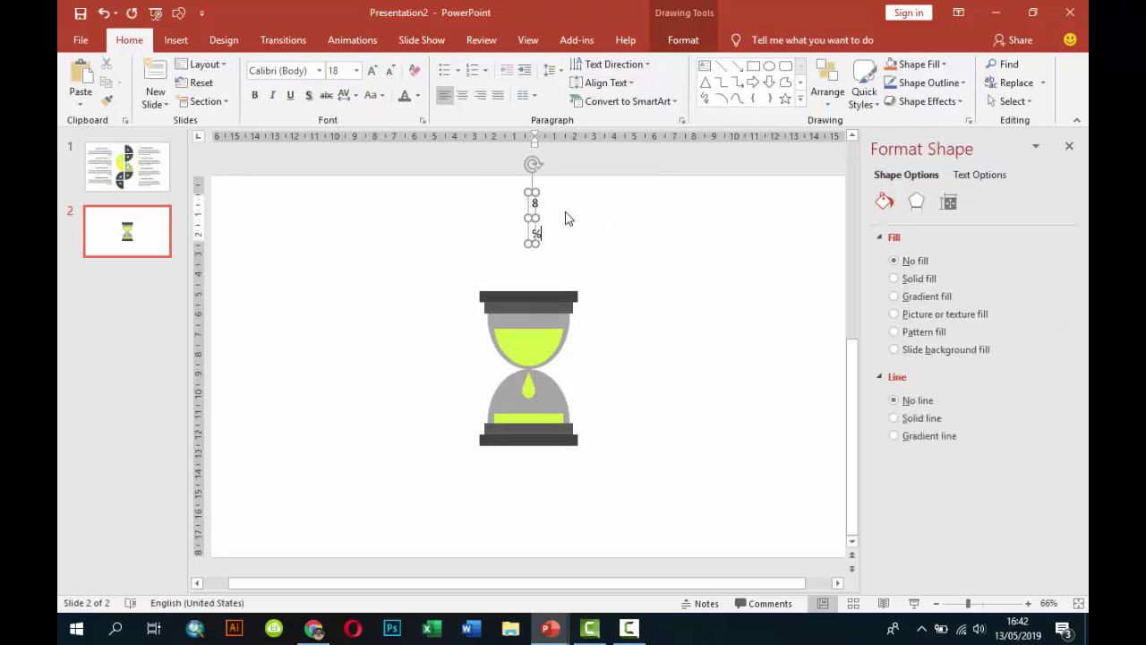
left_click_drag(536, 218, 564, 218)
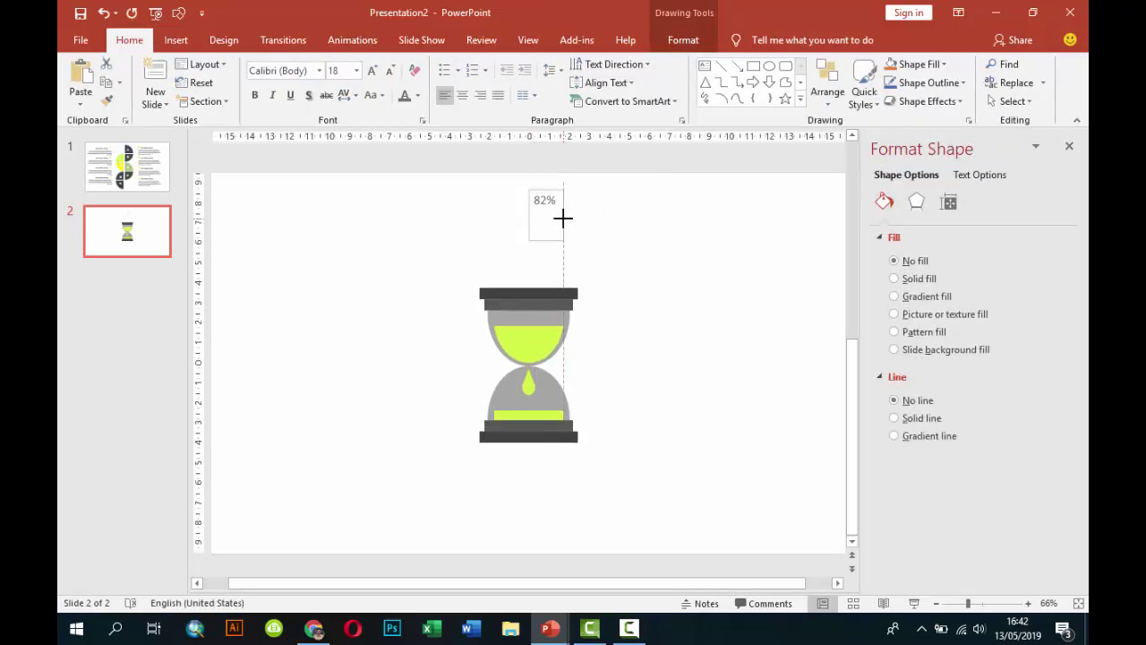
Set the percentage heading to Gotham Bold 48 pt on a single line.
left_click(320, 71)
left_click(287, 164)
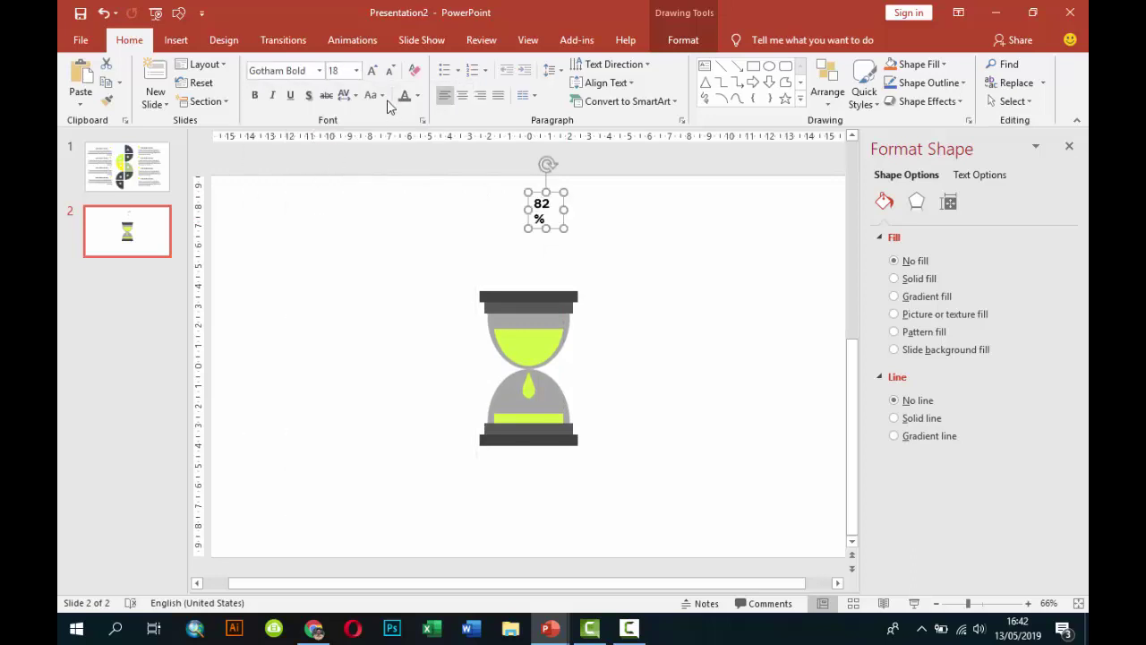
left_click(357, 71)
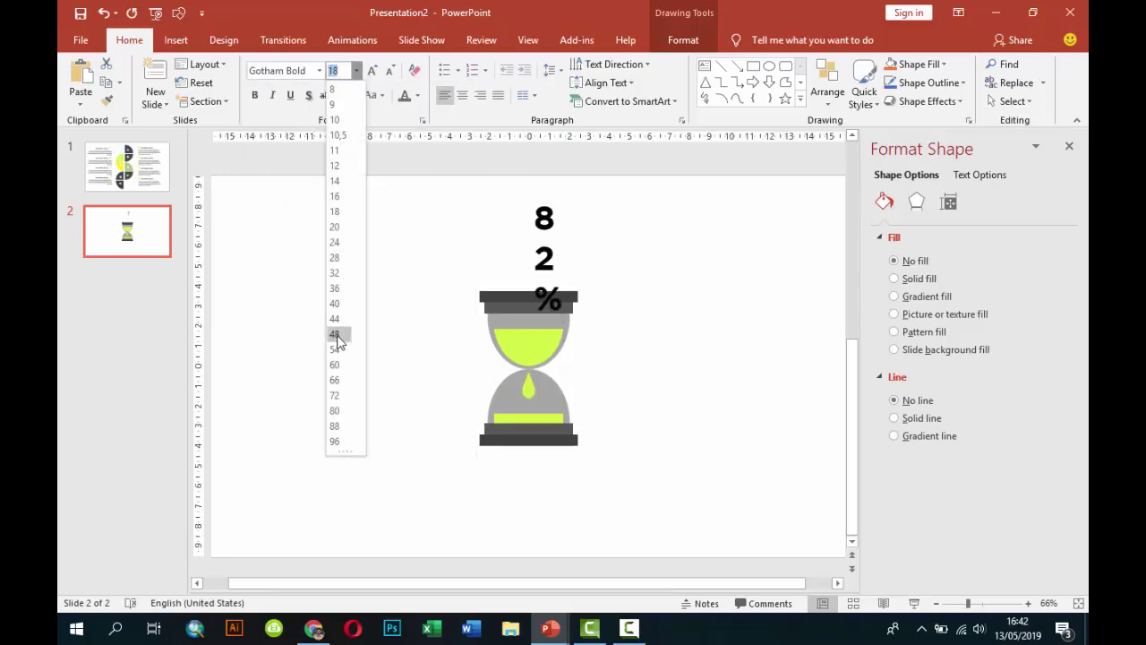
left_click(340, 333)
left_click_drag(563, 257, 613, 256)
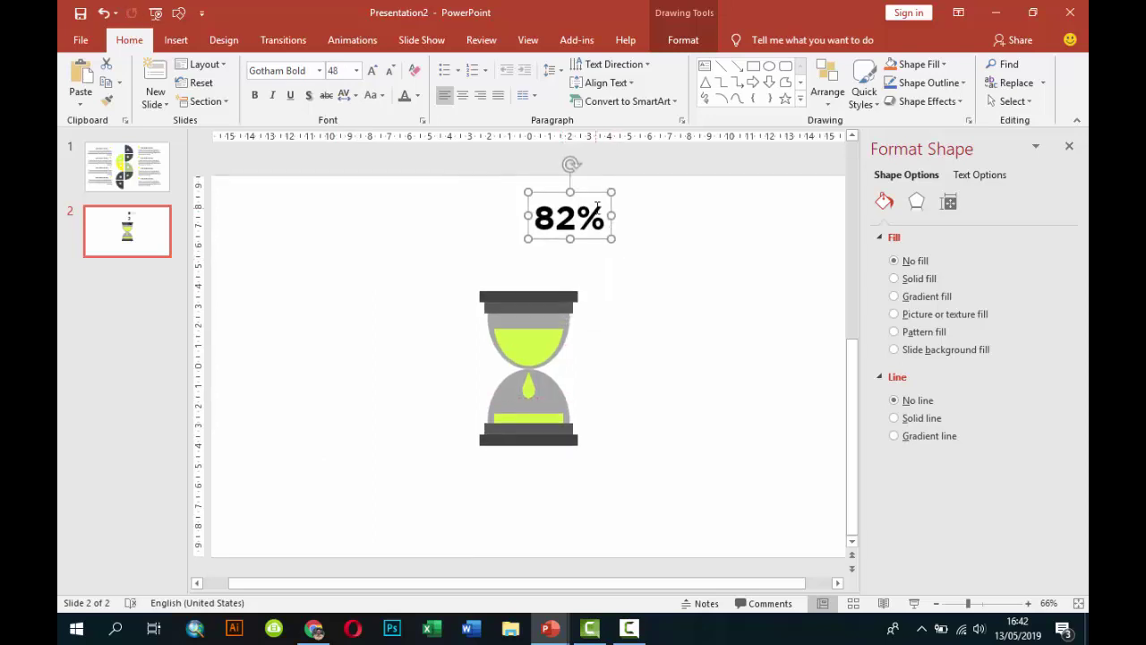
Position the heading just above the hourglass and colour it dark grey.
left_click_drag(581, 191, 542, 232)
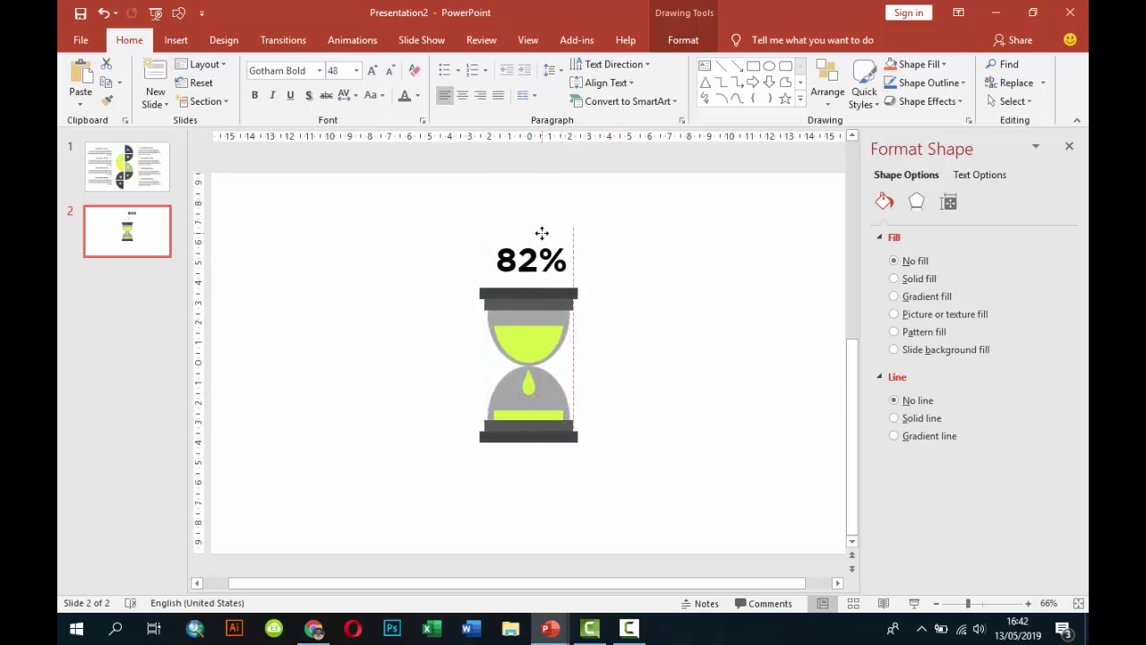
left_click(417, 95)
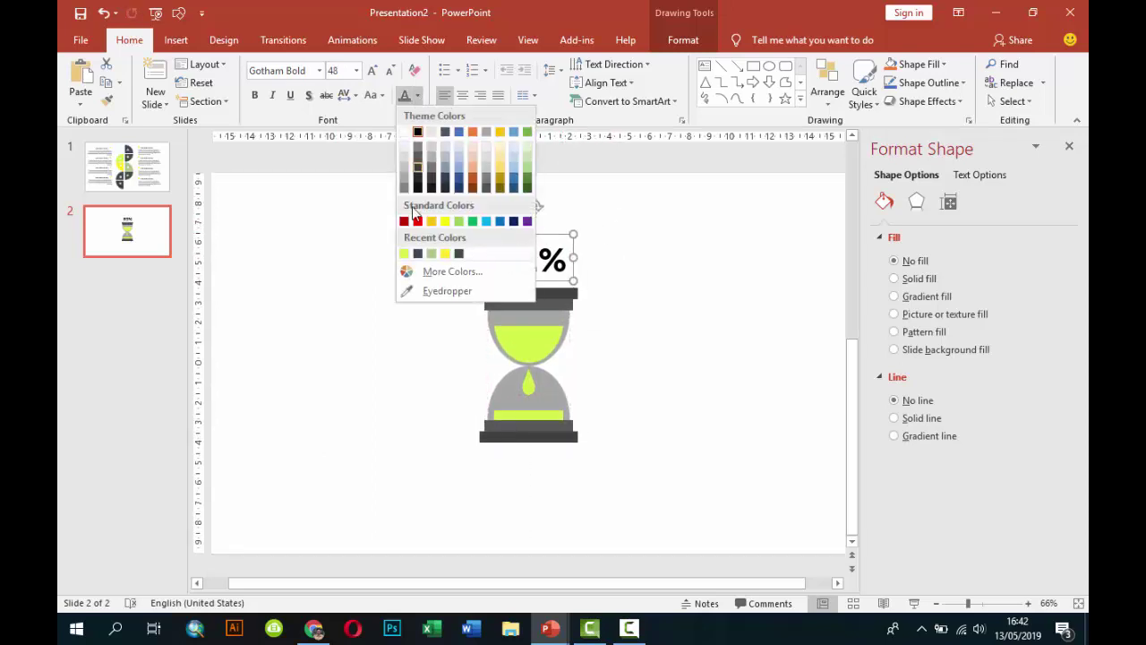
left_click(416, 258)
left_click(703, 260)
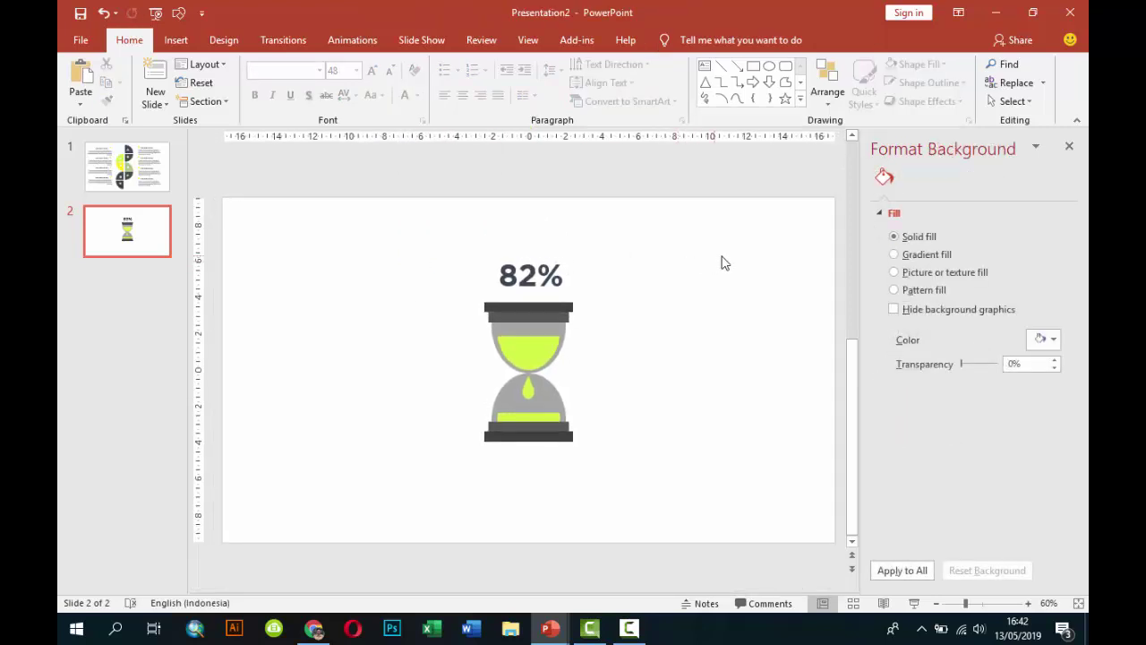
Copy a Sub Judul Disini subtitle block from slide 1 onto slide 2's upper left.
key("Page_Up")
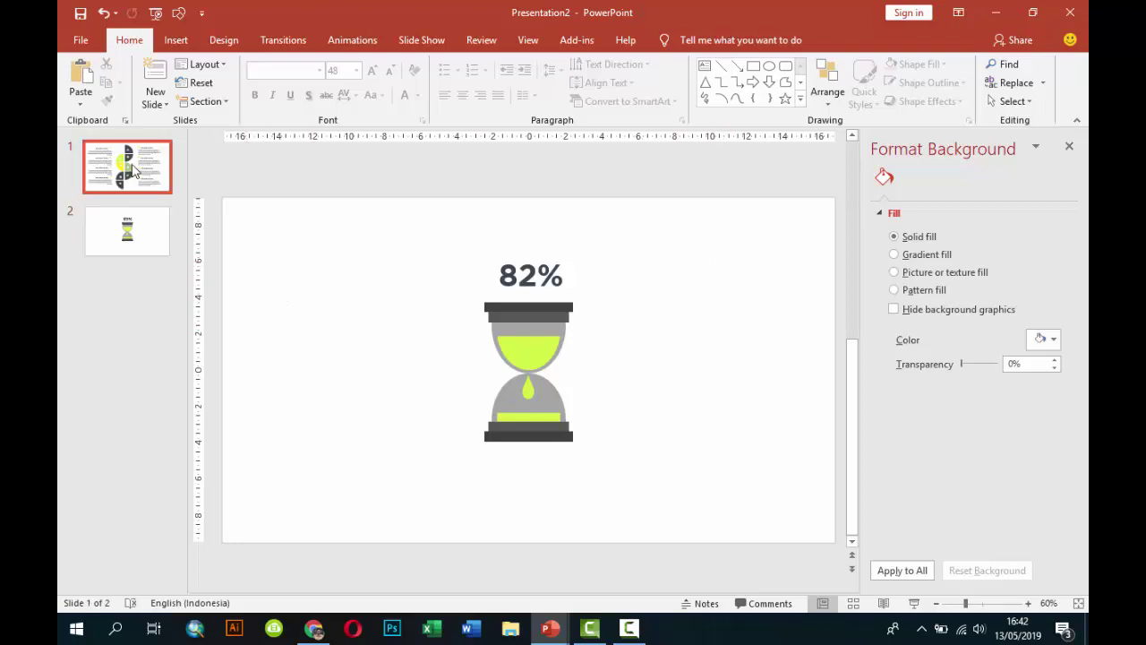
left_click(380, 401)
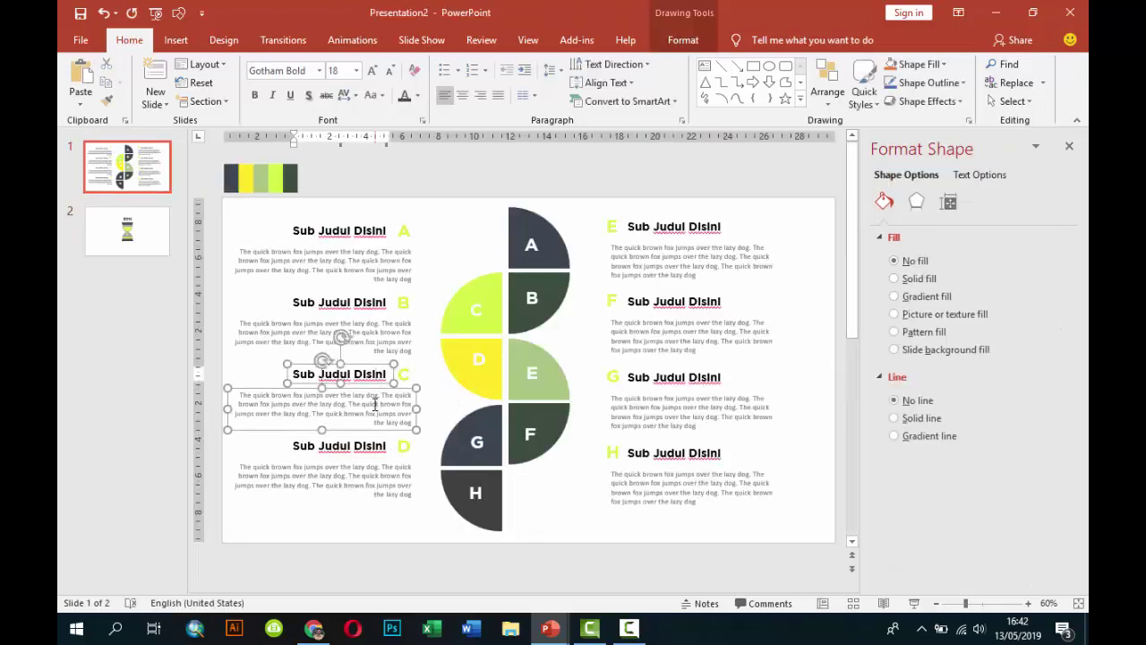
left_click(152, 252)
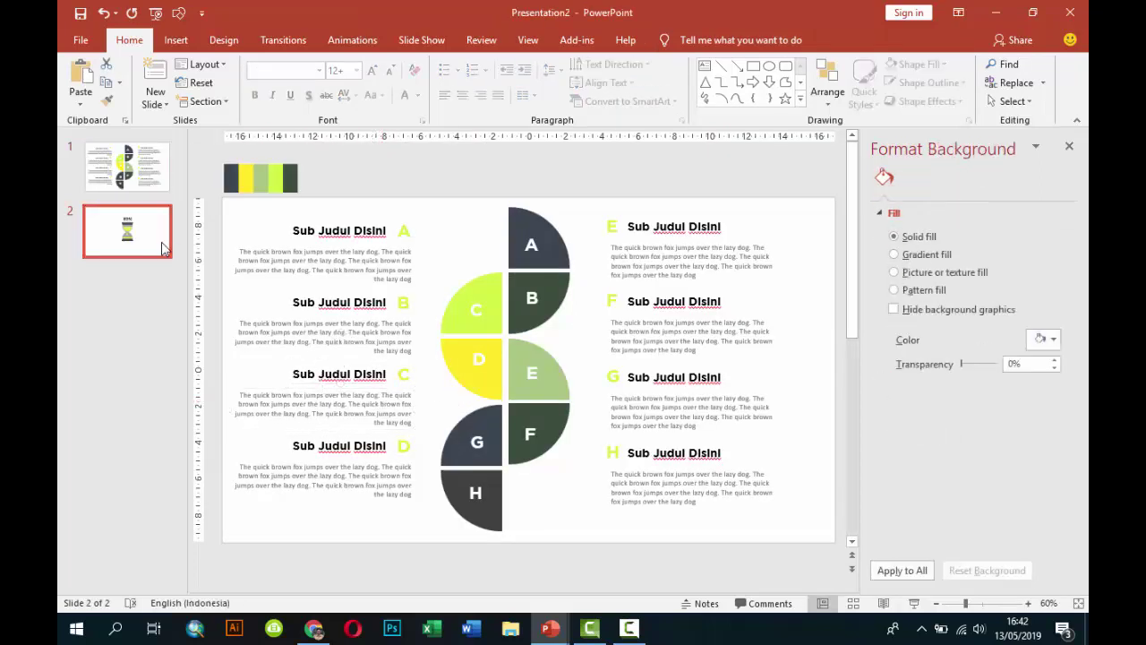
key("ctrl+v")
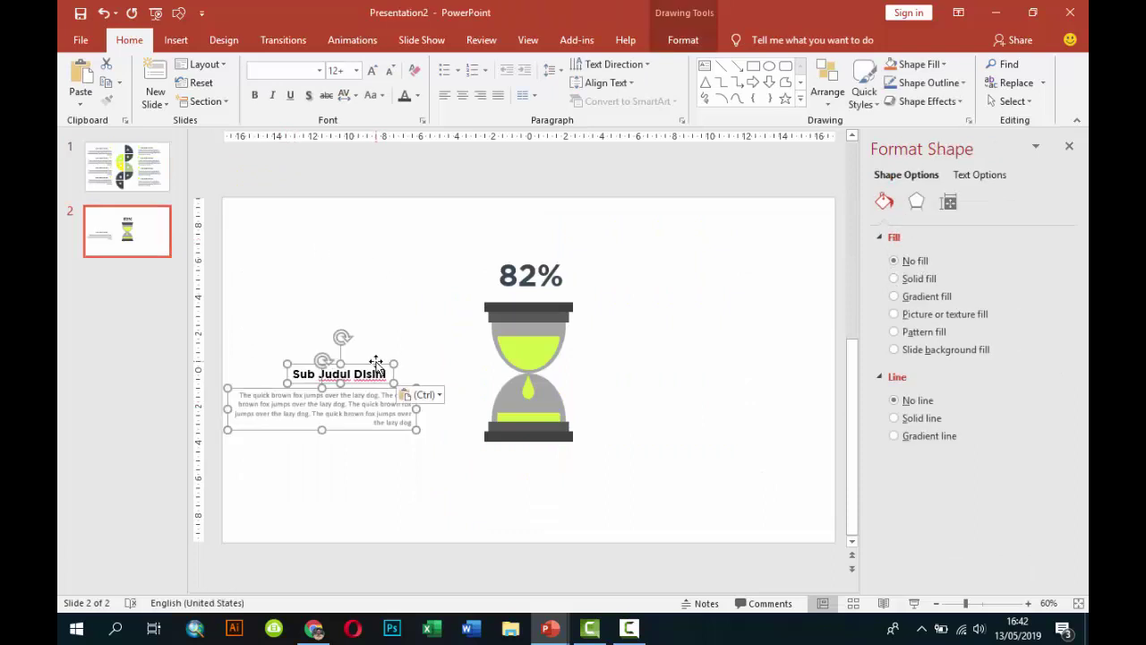
left_click_drag(385, 366, 397, 258)
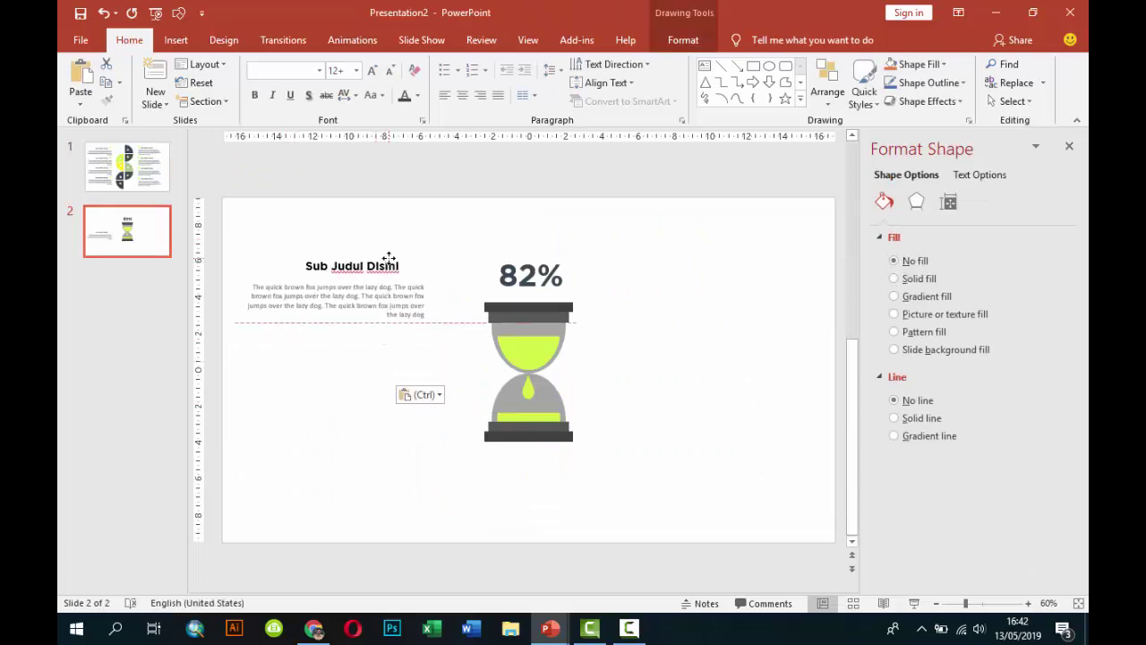
Left-align the pasted block's title and body text and position it left of the hourglass.
left_click(683, 40)
left_click(902, 64)
left_click(944, 123)
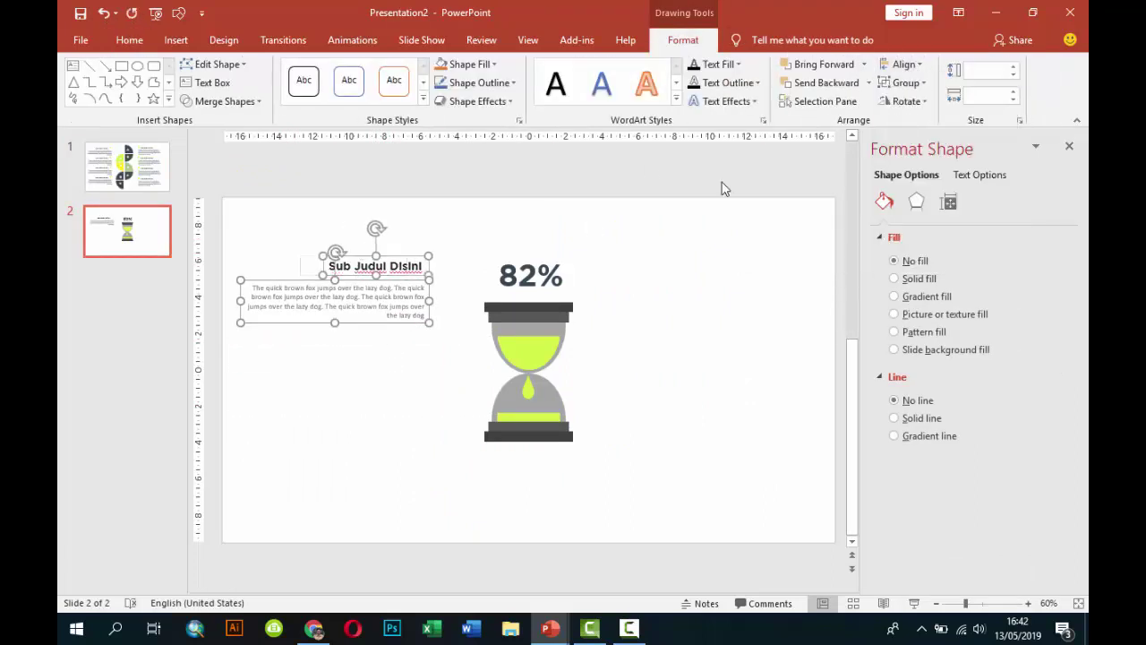
left_click_drag(413, 257, 413, 276)
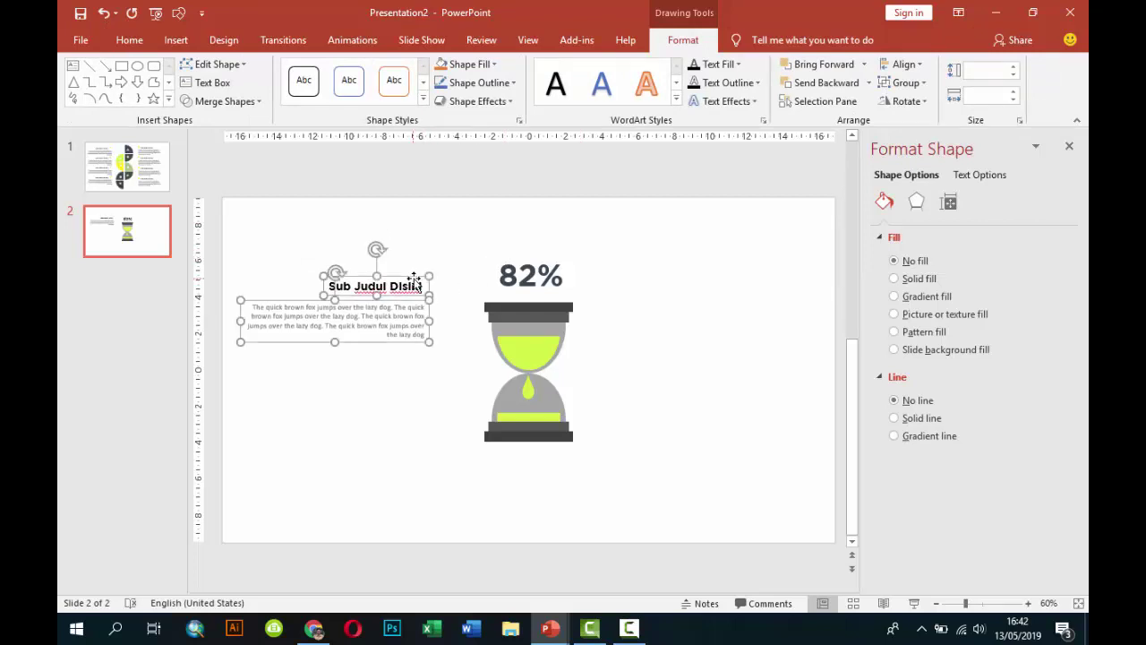
left_click(904, 64)
left_click(909, 85)
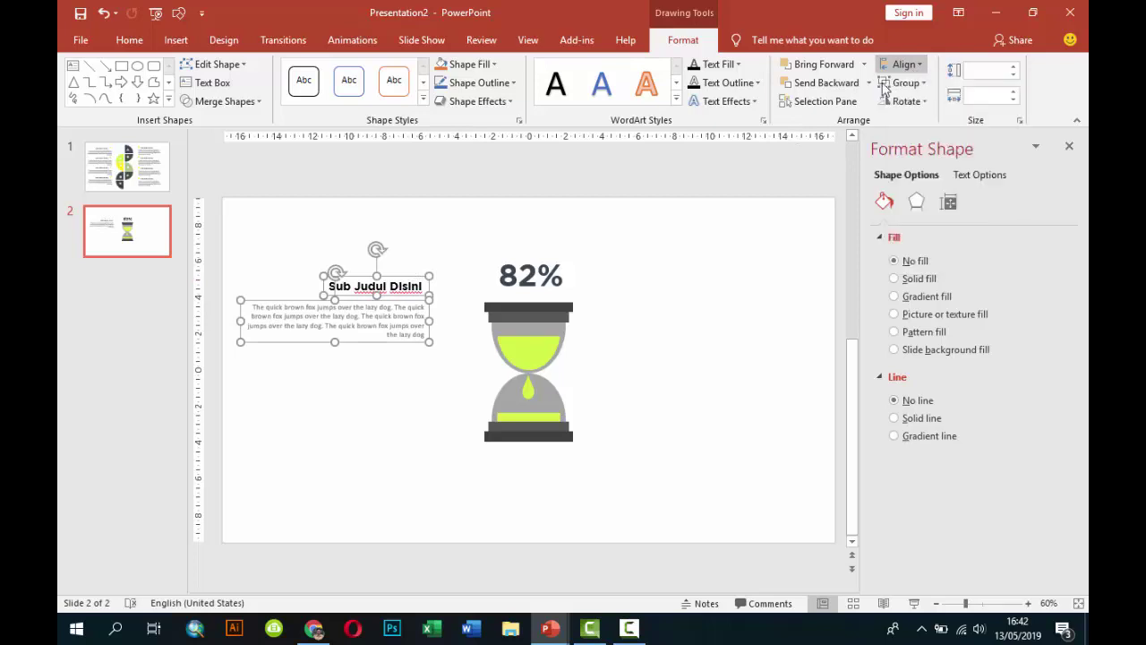
left_click_drag(311, 276, 333, 282)
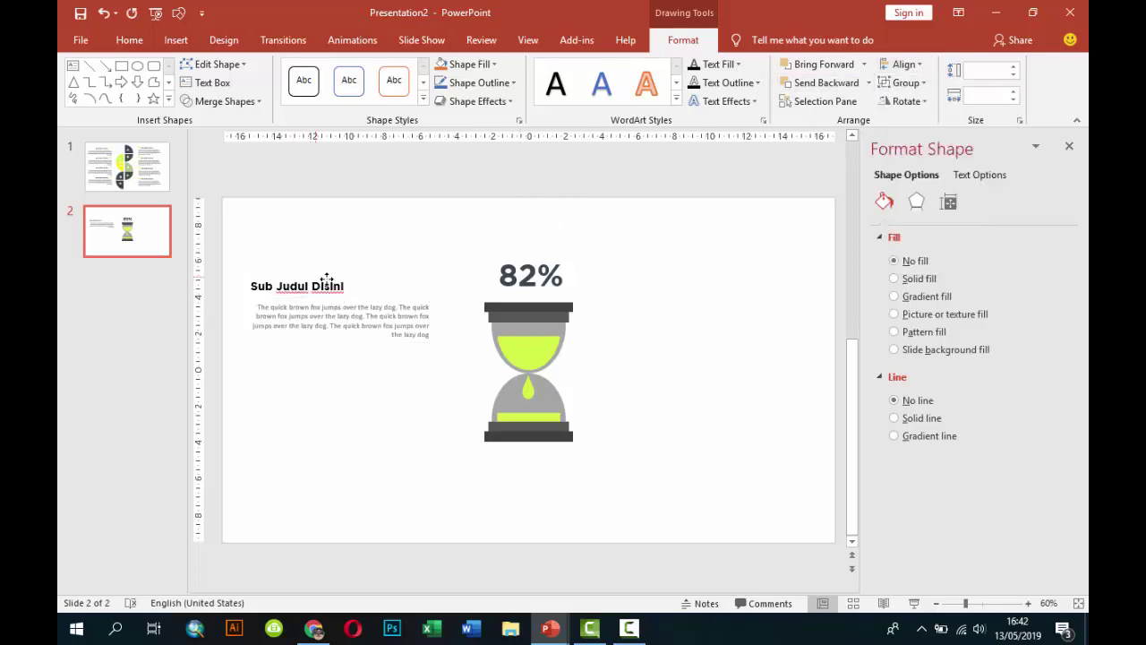
left_click(384, 303)
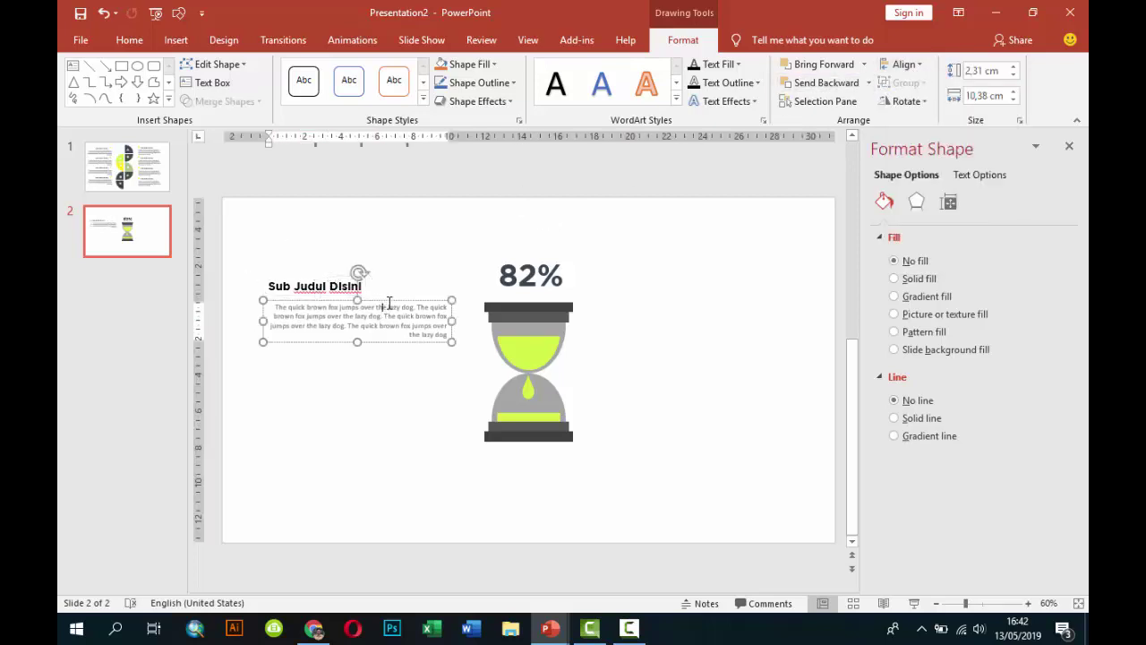
left_click(129, 40)
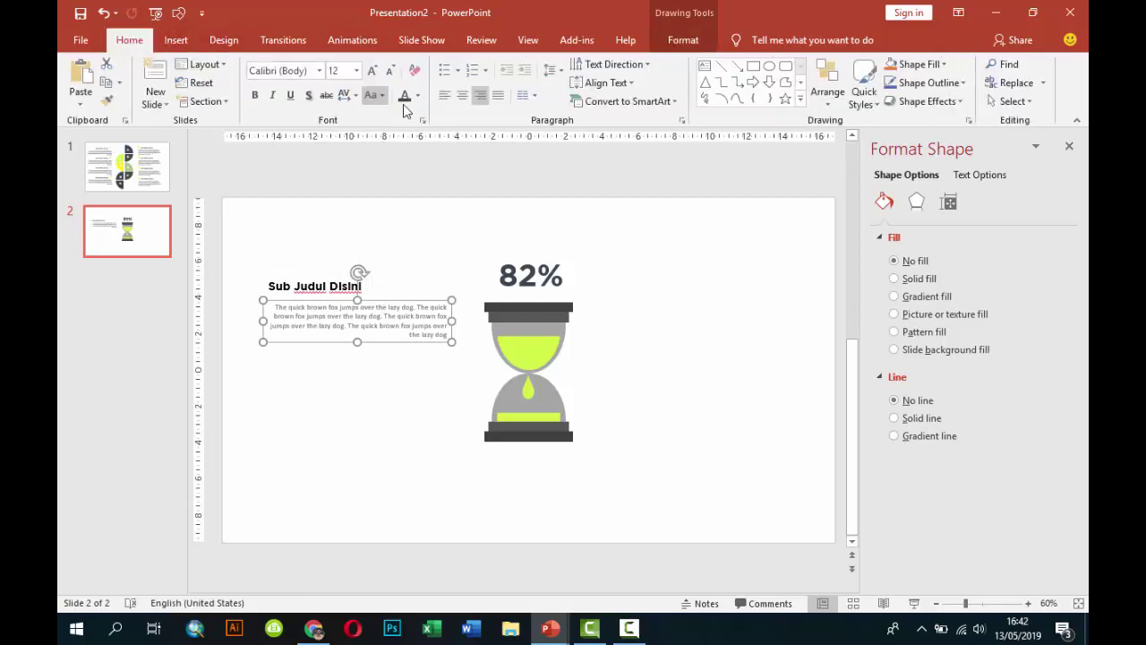
left_click(444, 95)
Duplicate the block twice, placing one below it and one at the hourglass's upper right.
left_click(317, 286)
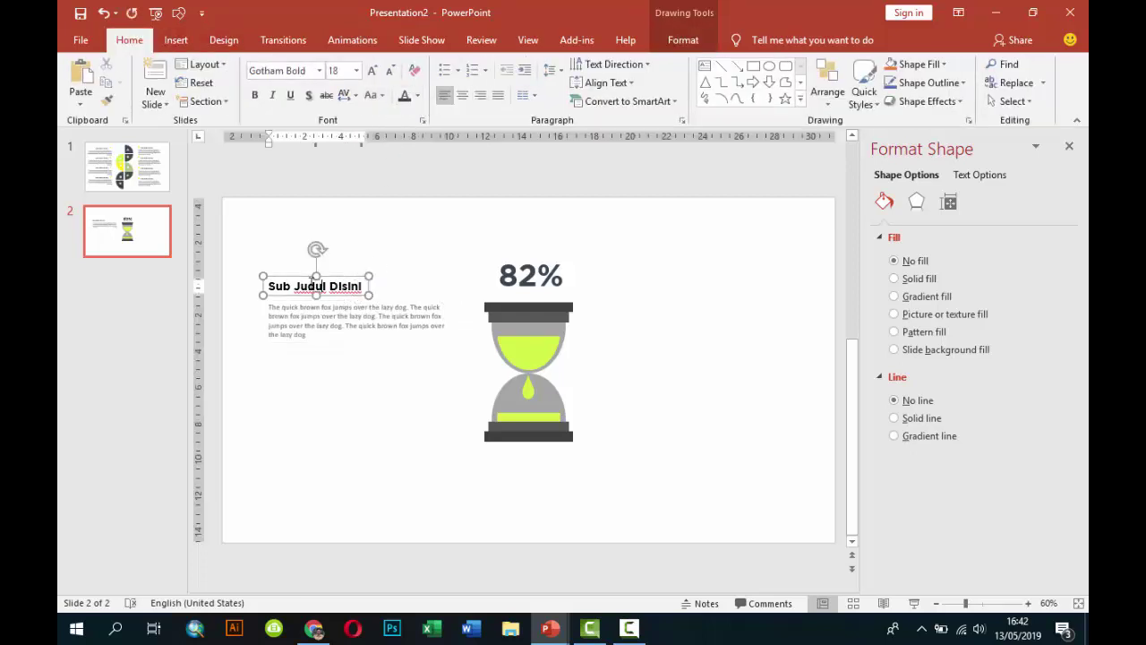
left_click(308, 305, "shift")
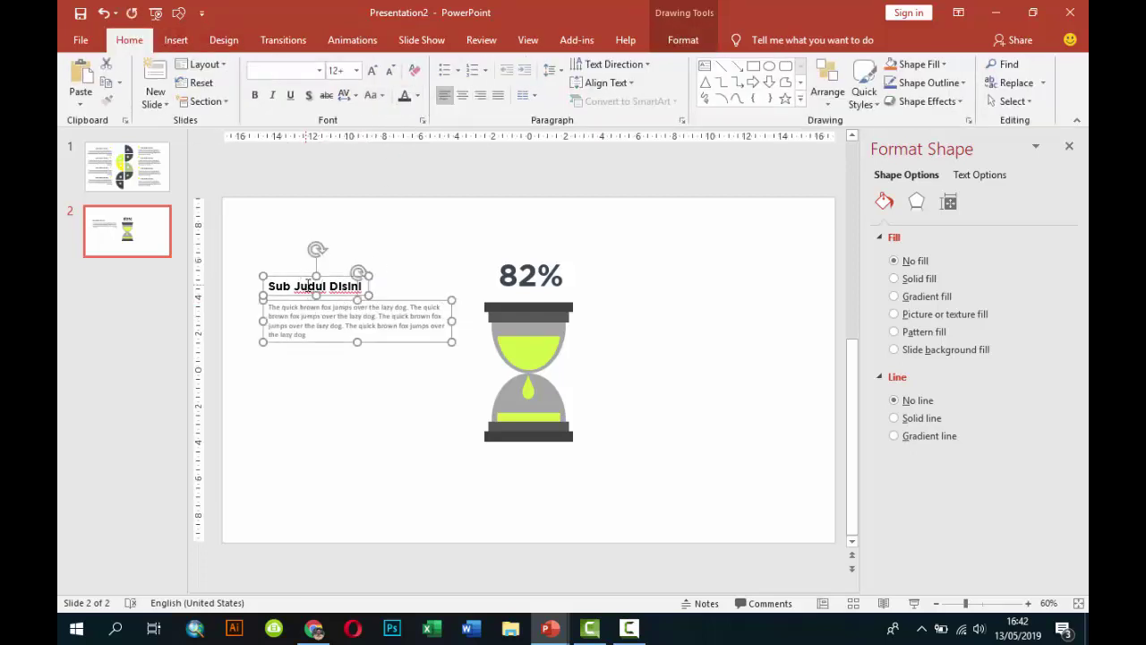
key("ctrl+d")
left_click_drag(337, 285, 326, 402)
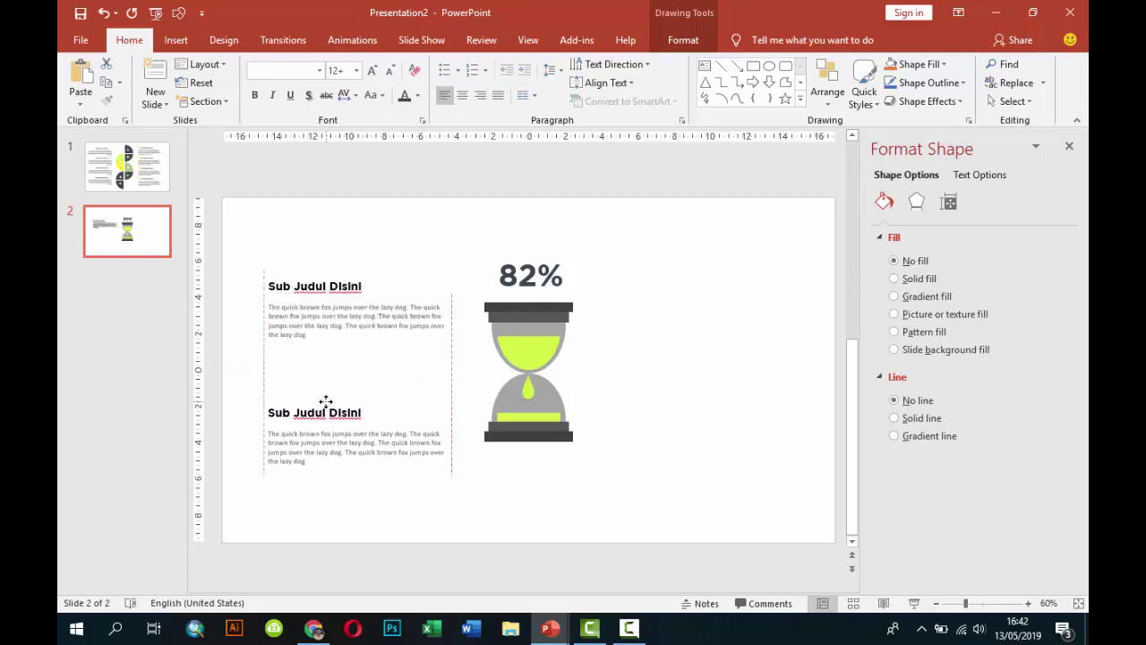
left_click_drag(326, 402, 325, 401)
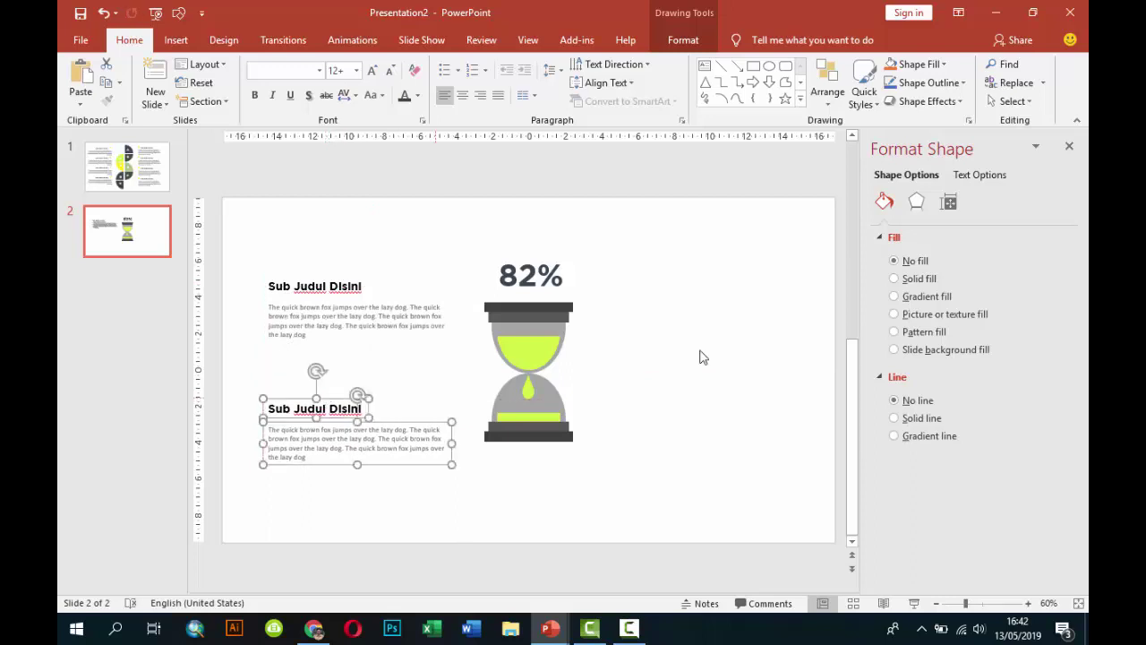
key("ctrl+d")
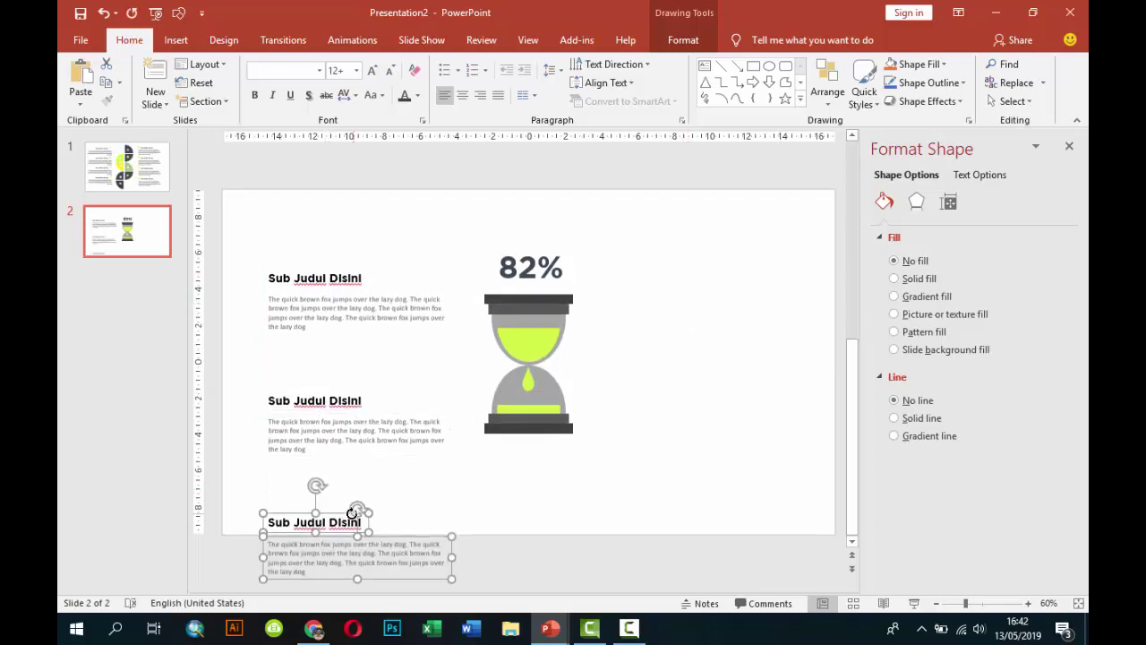
left_click_drag(341, 511, 716, 275)
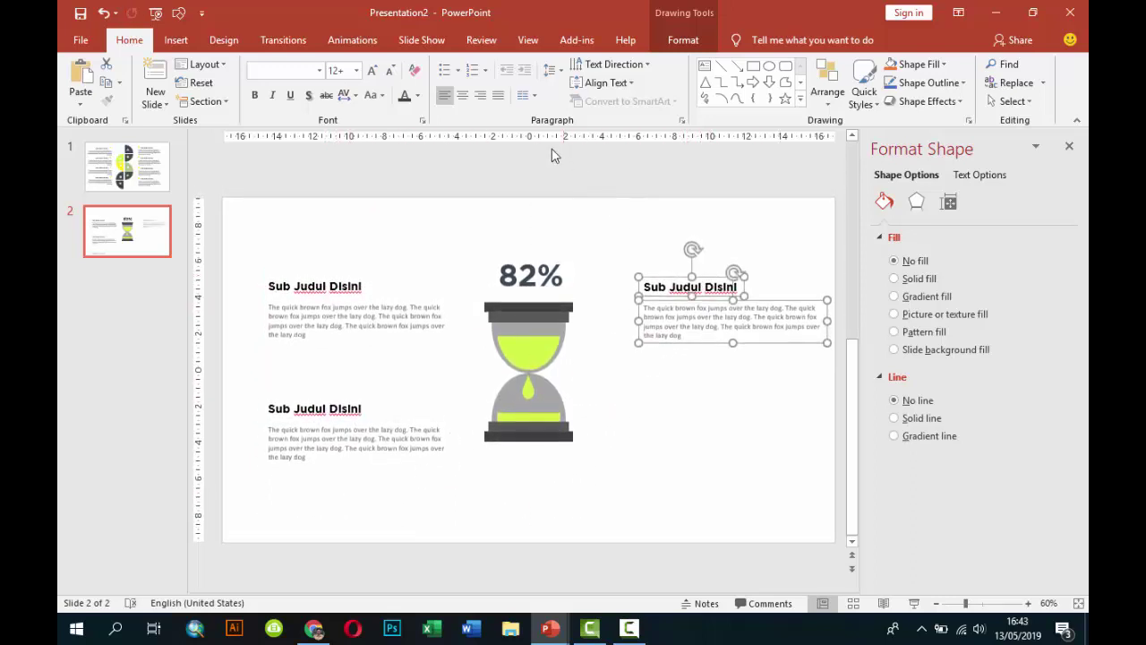
Right-align the upper-right block's body text and align its title to the right edge.
left_click(481, 97)
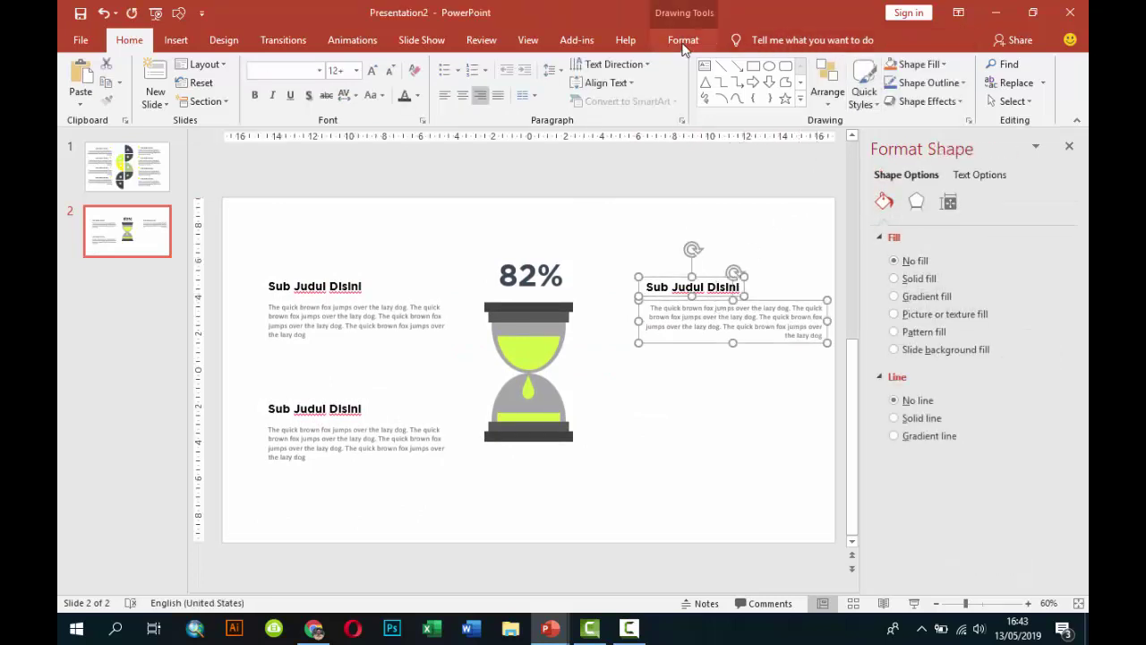
left_click(684, 39)
left_click(903, 64)
left_click(935, 122)
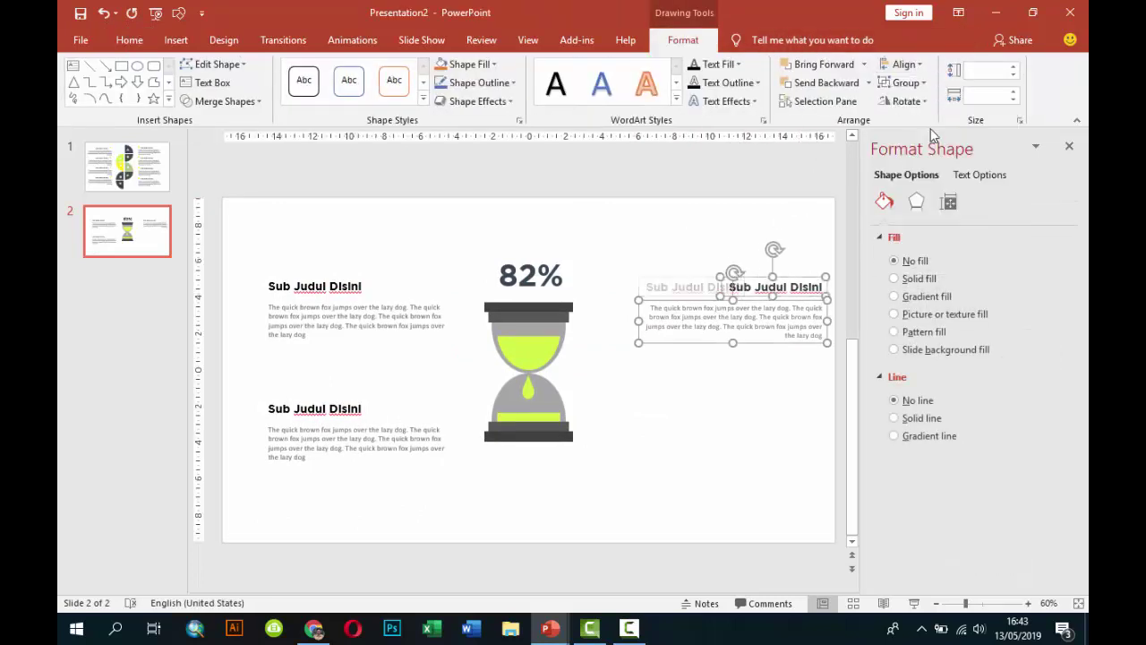
Nudge that block toward the hourglass and place a fourth copy at the lower right.
left_click_drag(786, 278, 748, 284)
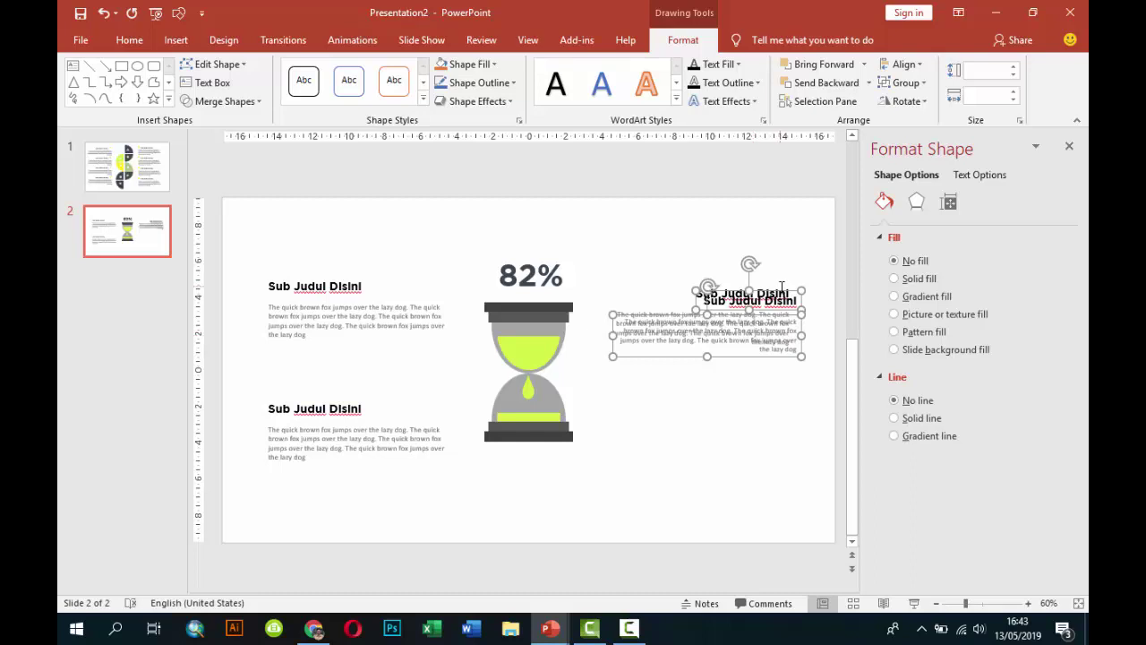
left_click_drag(779, 290, 770, 396)
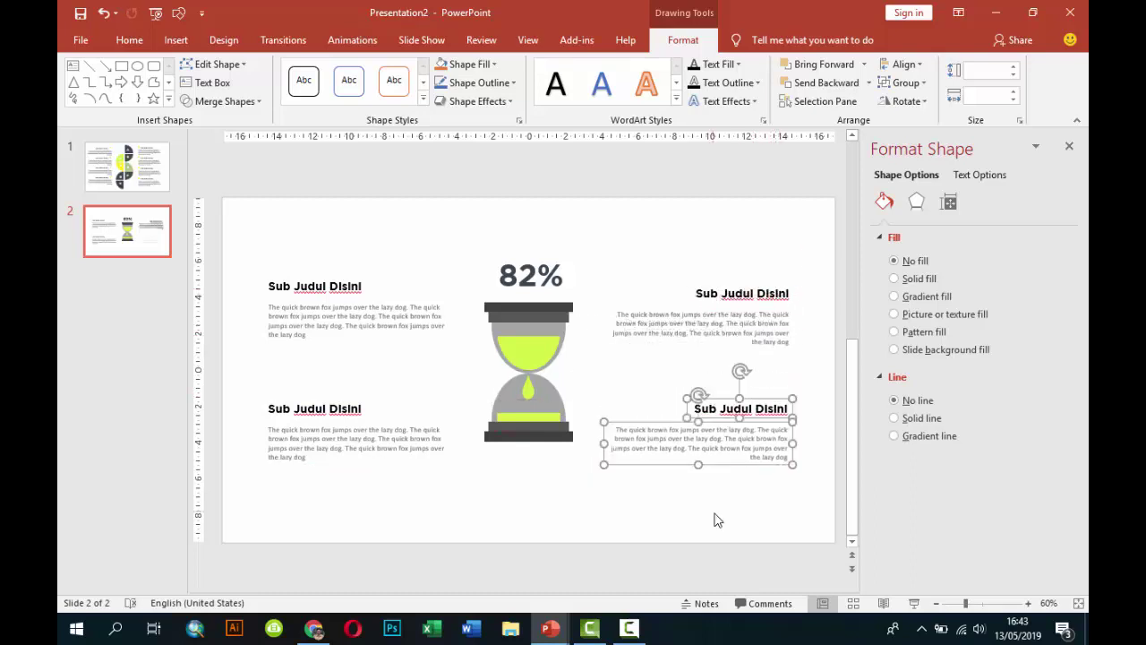
left_click(716, 520)
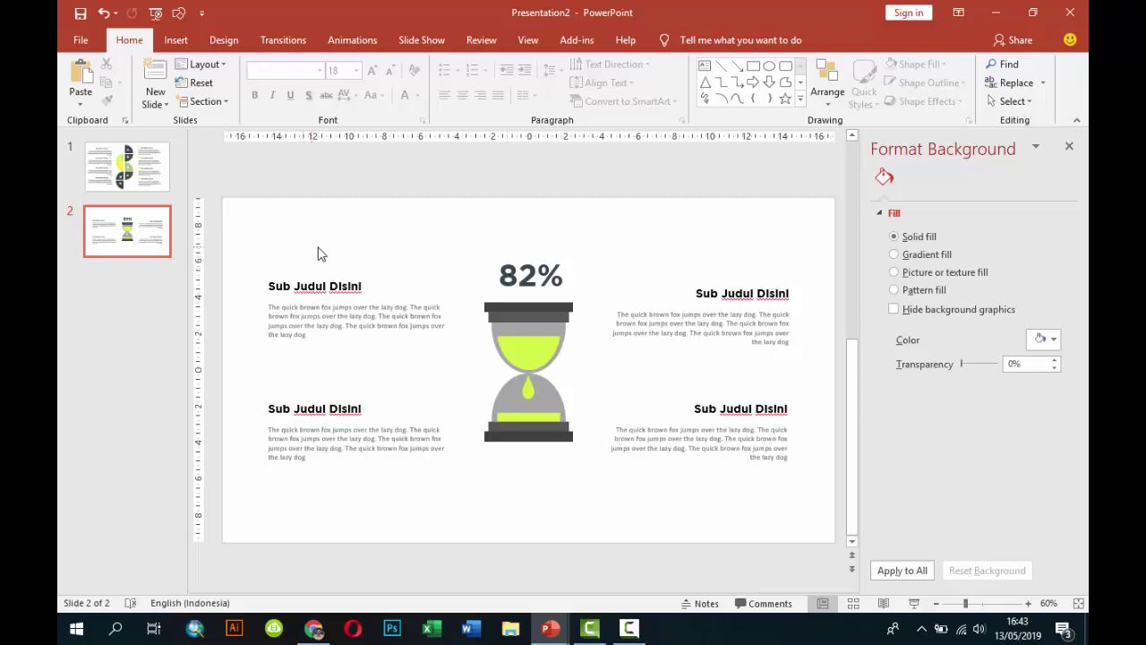
Draw a small rounded-rectangle pill above the upper-left 'Sub Judul Disini' heading, filled lime green with no outline.
left_click(175, 39)
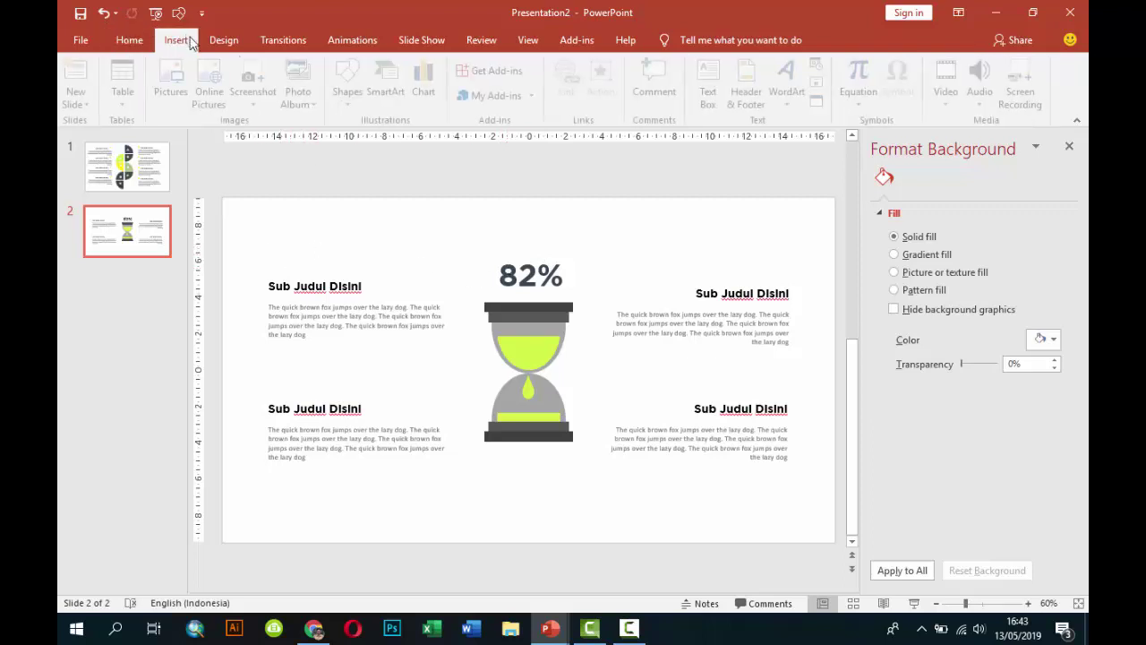
left_click(349, 87)
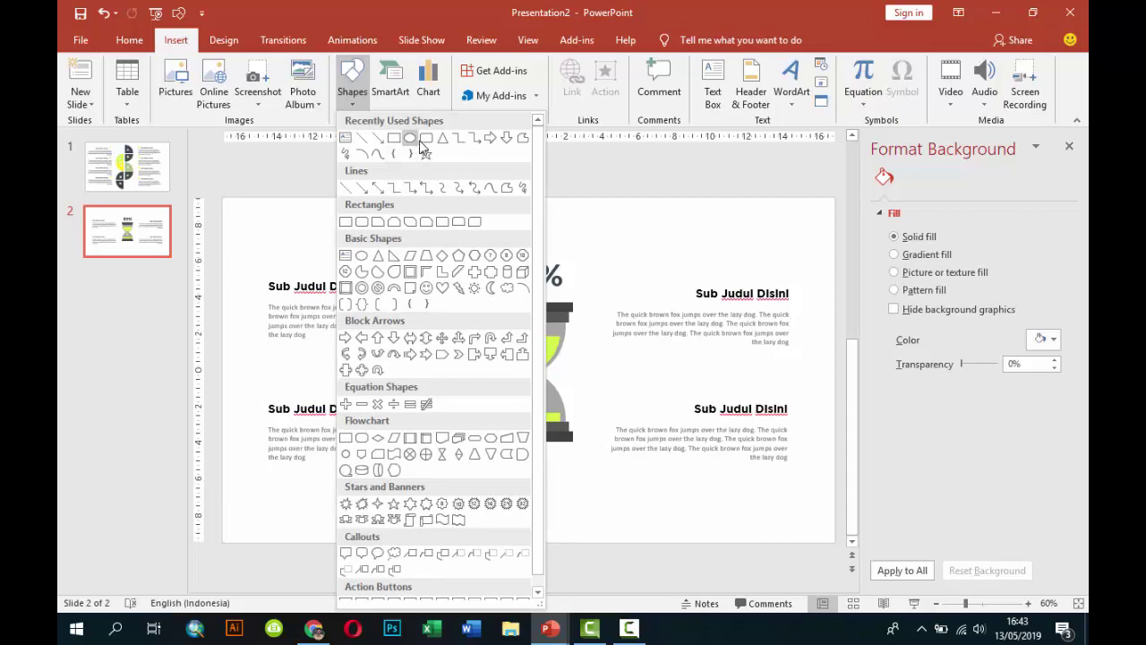
left_click(419, 142)
left_click_drag(265, 259, 364, 277)
scroll(268, 254, "up", 5)
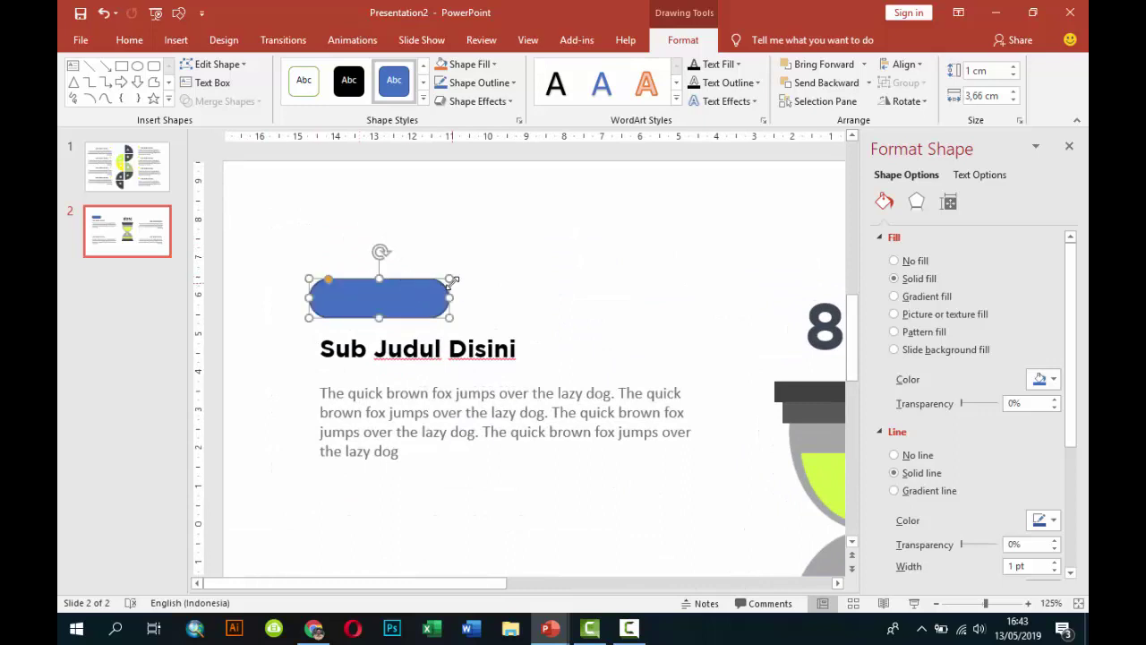
mouse_move(450, 278)
left_mouse_down()
mouse_move(392, 290)
mouse_move(377, 305)
left_mouse_up()
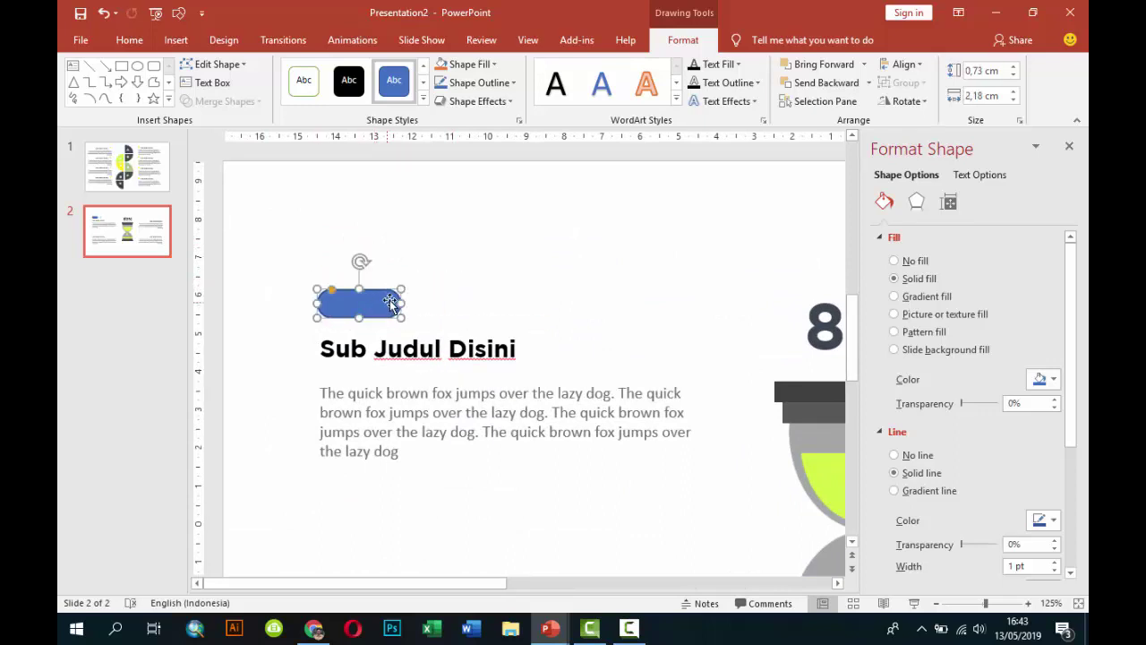
left_click_drag(403, 290, 415, 288)
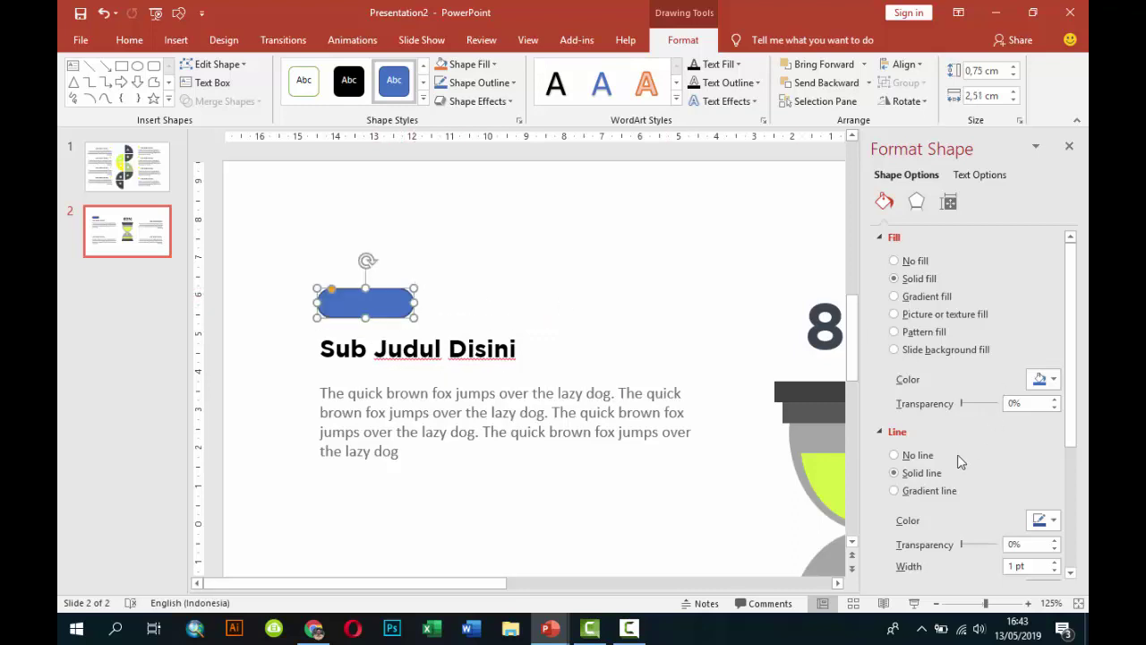
left_click(1044, 378)
left_click(962, 528)
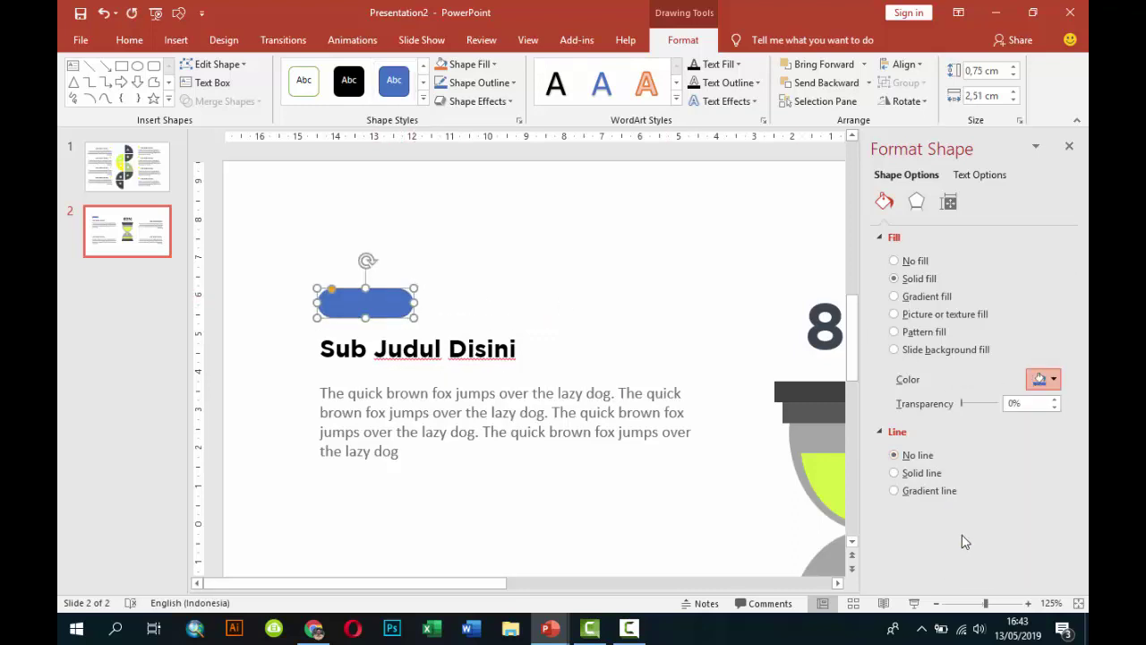
left_click(516, 302)
scroll(534, 295, "down", 7)
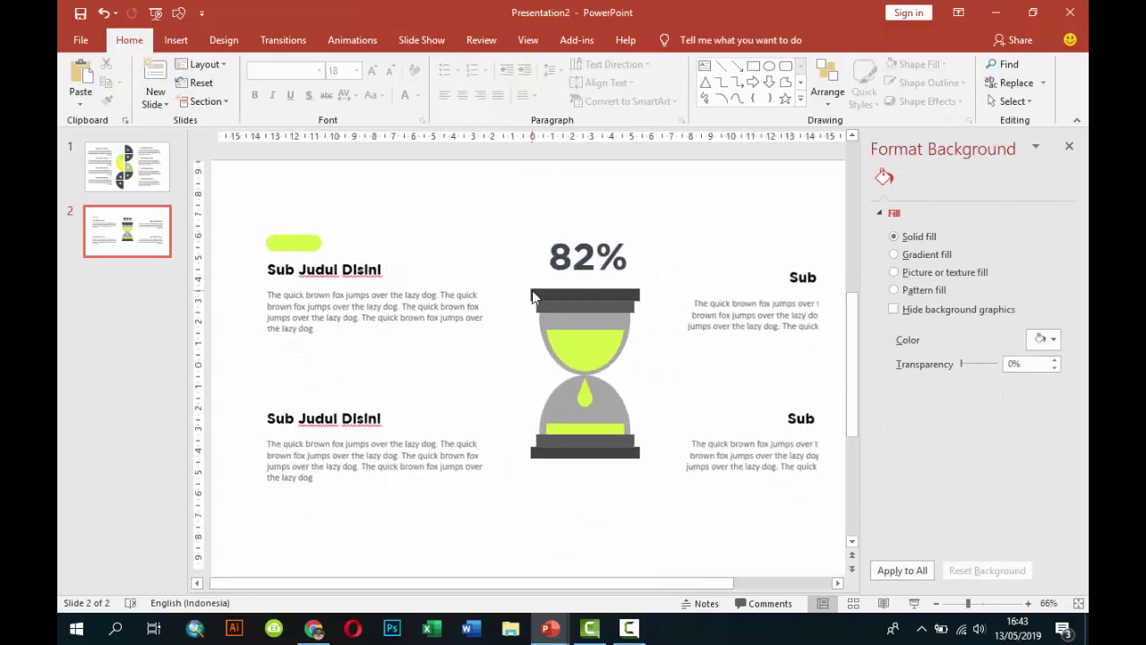
Copy the lime pill above the lower-right and upper-right headings, recolouring the upper-right copy dark grey.
left_click(299, 265)
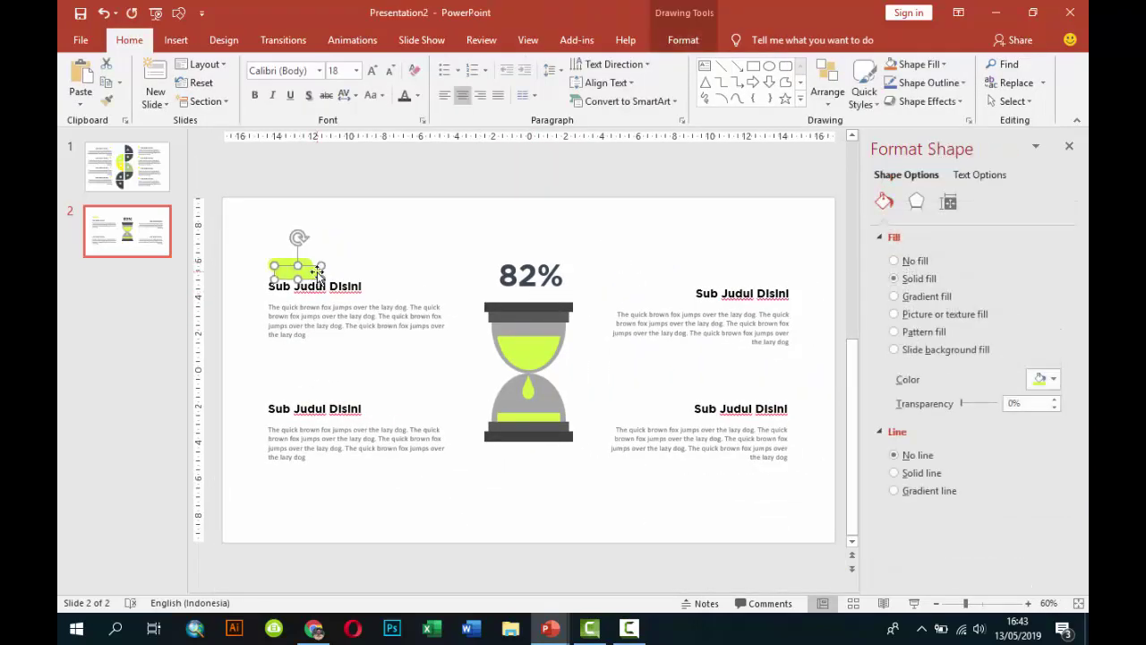
left_click_drag(297, 265, 773, 391)
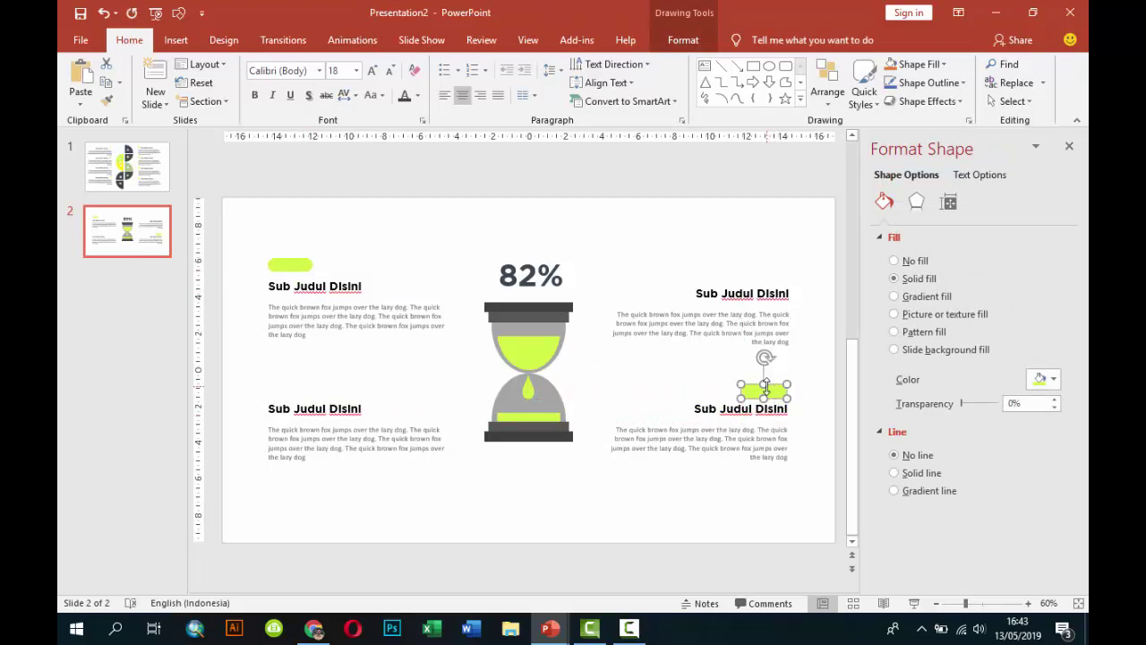
left_click_drag(764, 391, 777, 272, "ctrl")
left_click(1053, 379)
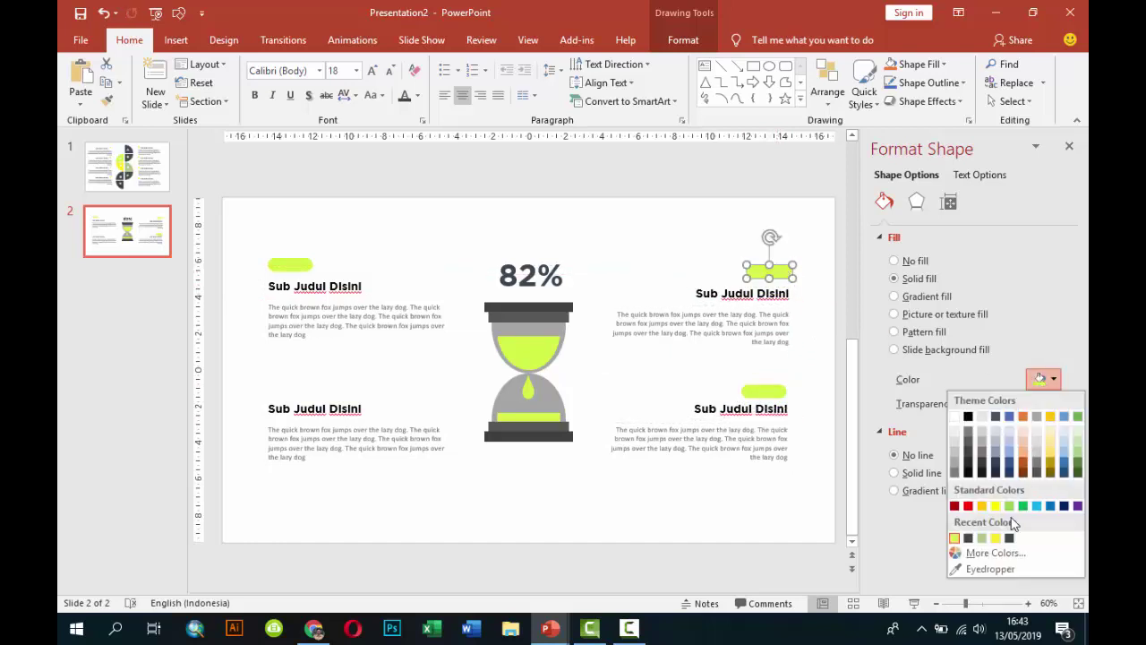
left_click(1009, 538)
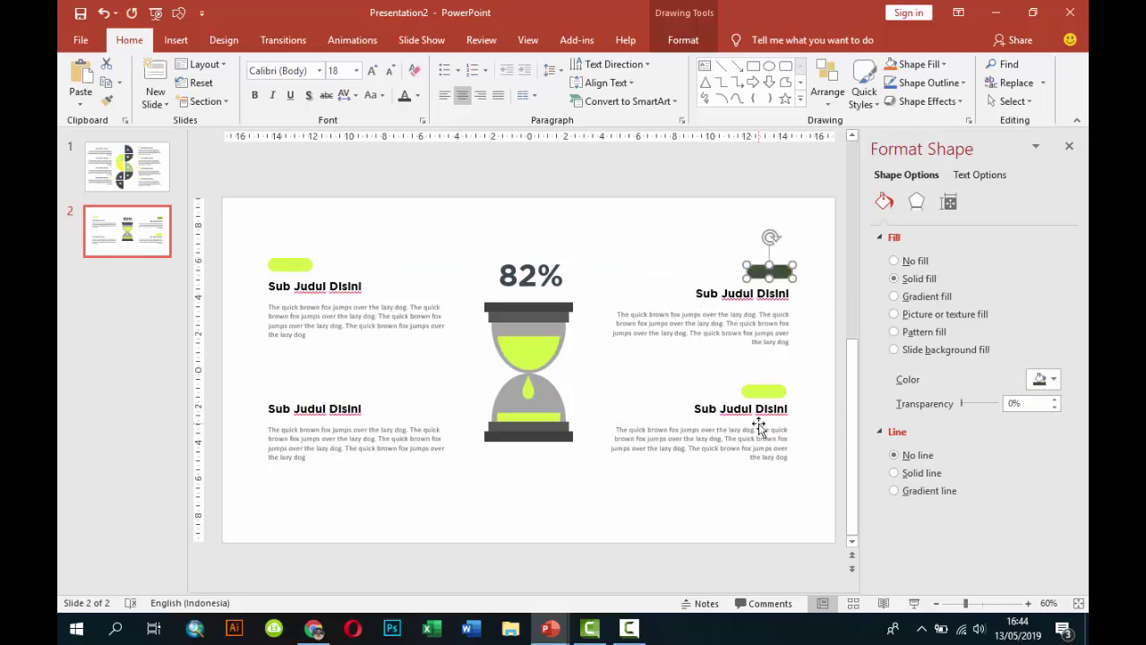
left_click(1042, 379)
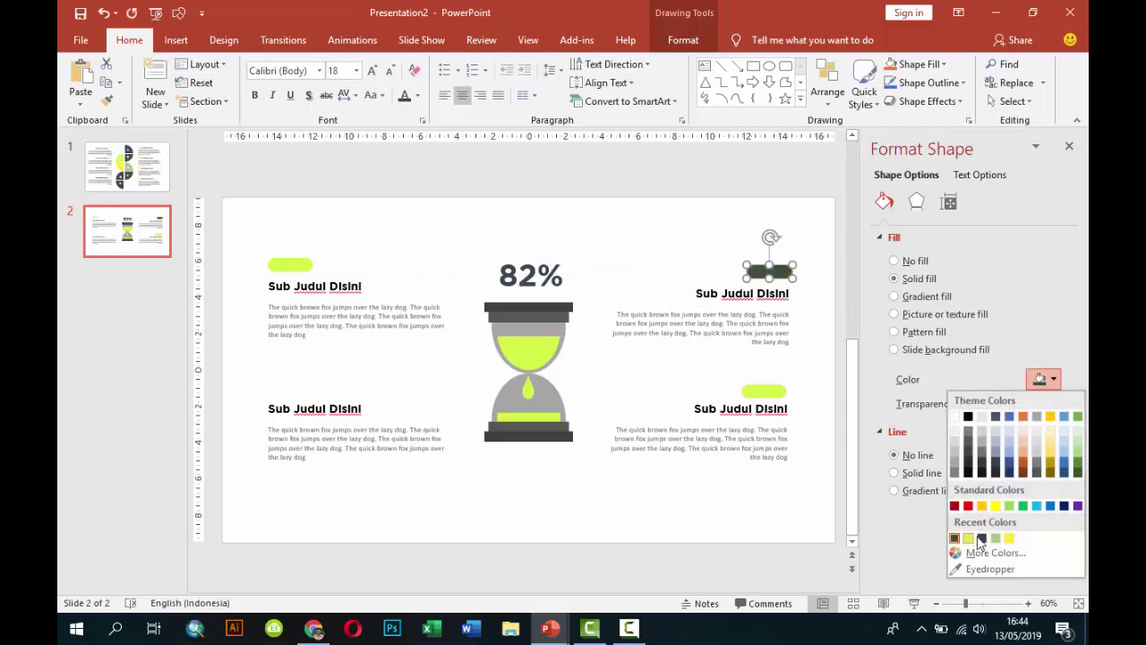
left_click(959, 530)
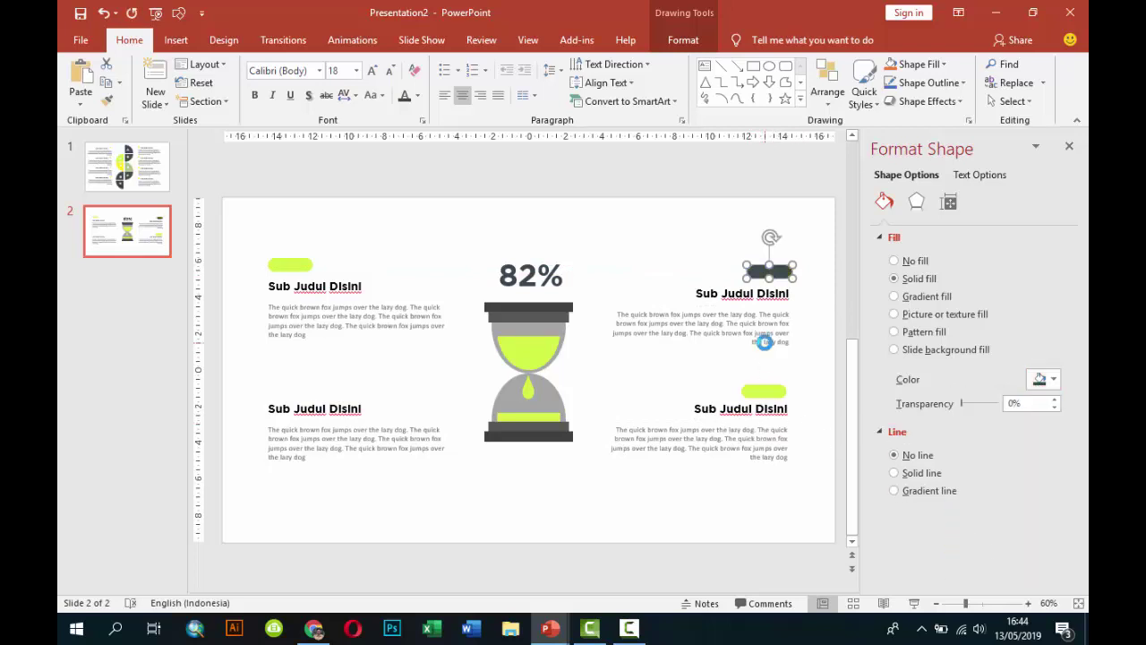
Copy the dark grey pill above the lower-left heading and nudge it into line.
mouse_move(770, 272)
left_mouse_down("ctrl")
mouse_move(294, 387)
mouse_move(304, 393)
left_mouse_up("ctrl")
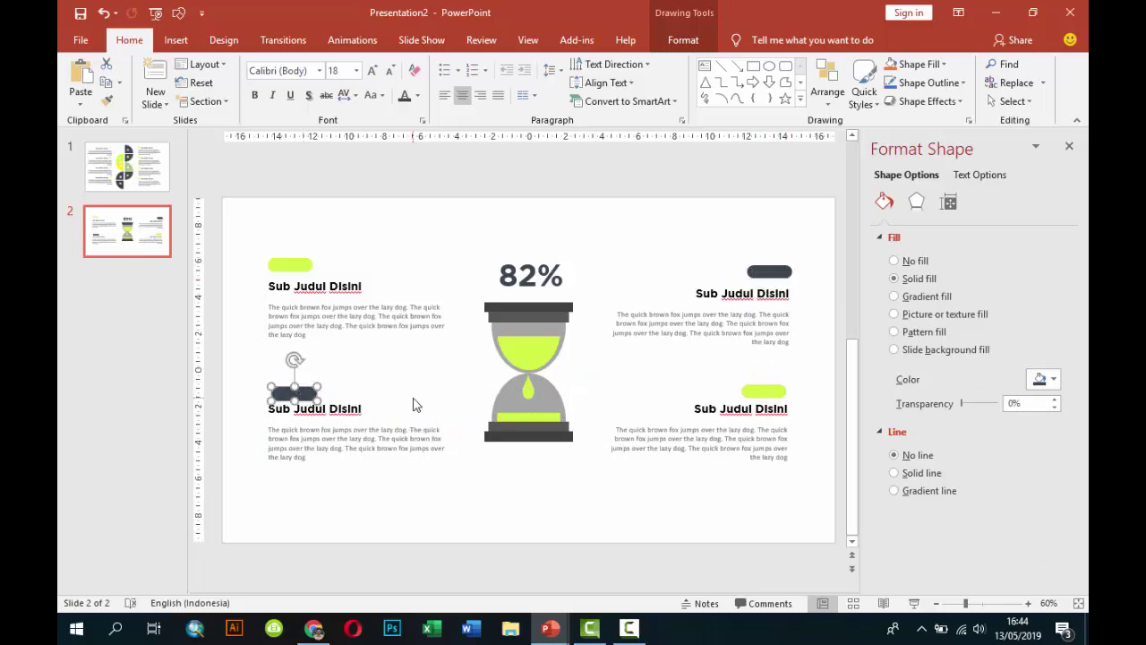
key("Left")
left_click(382, 229)
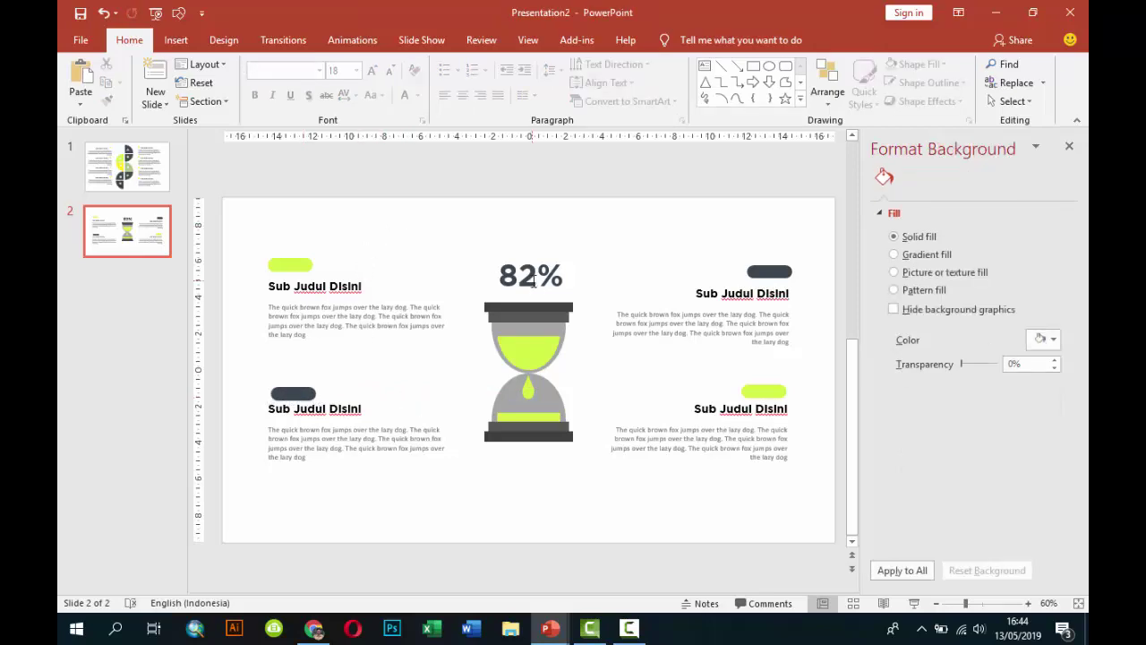
scroll(583, 319, "down", 3, "ctrl")
Preview slide 2 as a slide show, then add a new slide after it.
left_click(913, 603)
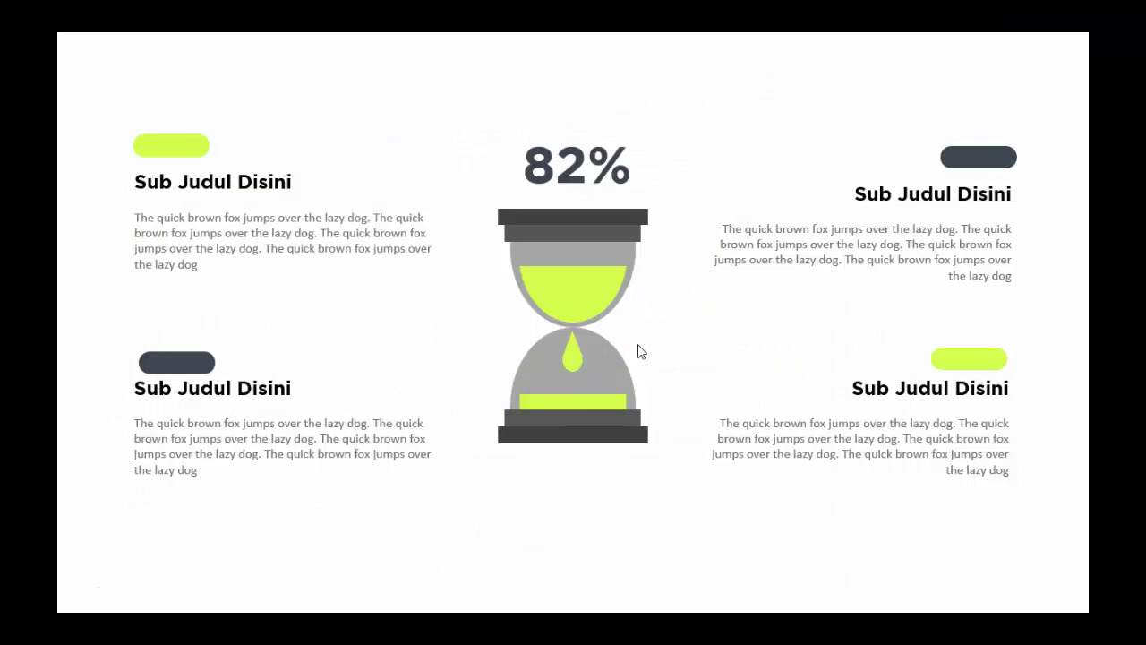
key("Escape")
right_click(134, 271)
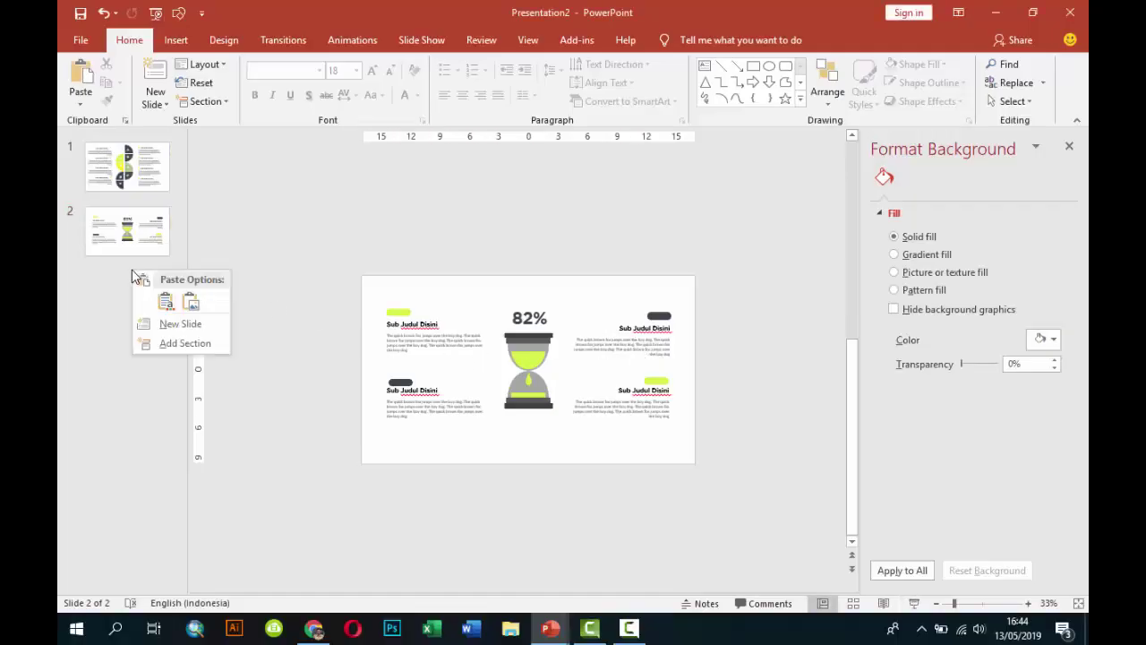
left_click(182, 323)
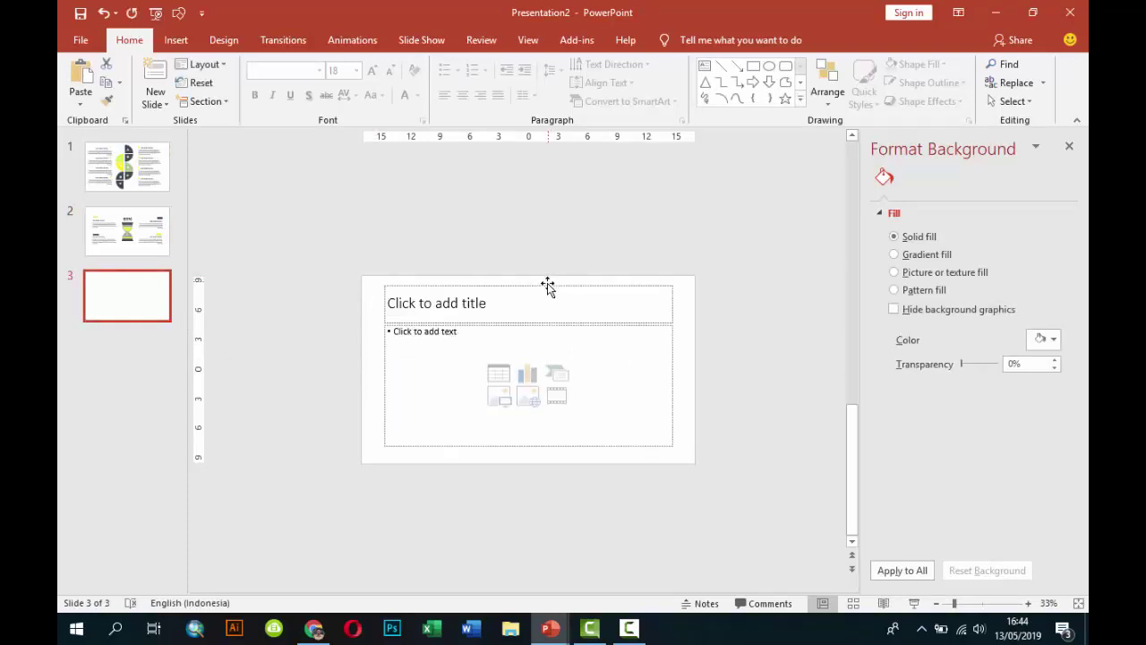
Delete the new slide's title and content placeholders so slide 3 is completely blank.
left_click(547, 284)
key("Delete")
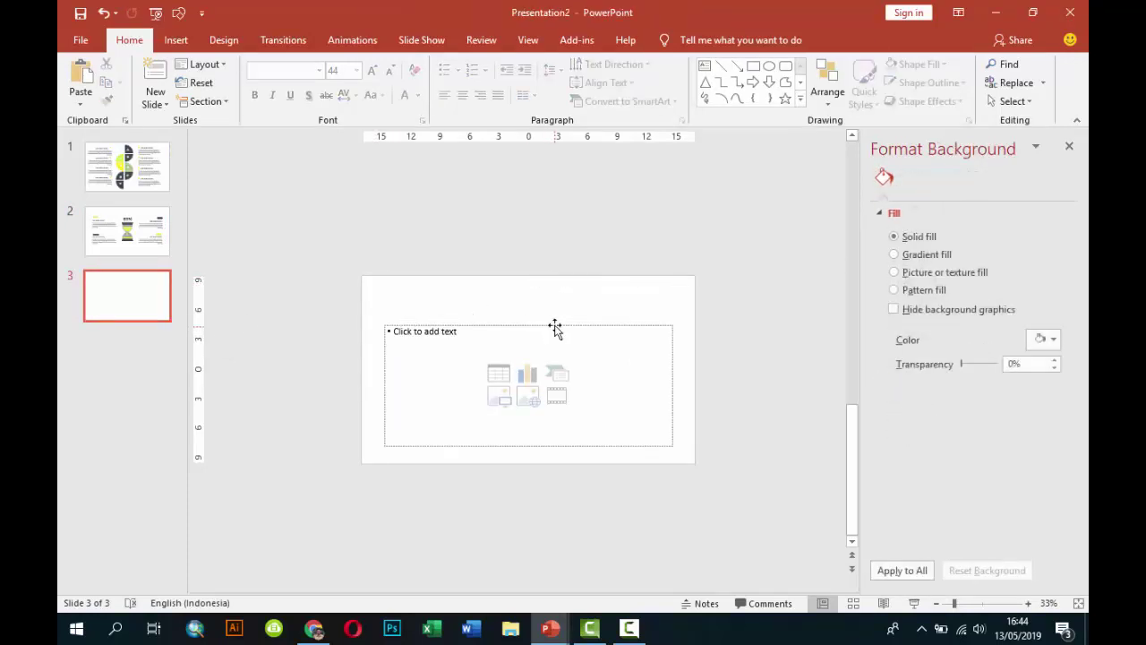
left_click(554, 328)
key("Delete")
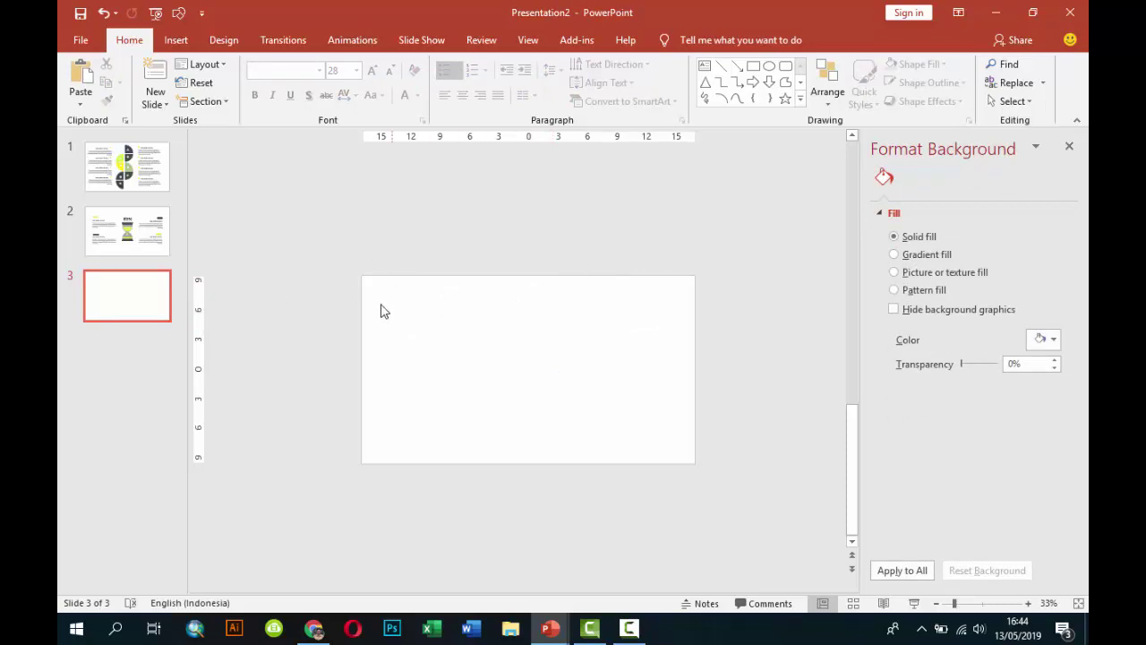
left_click(188, 42)
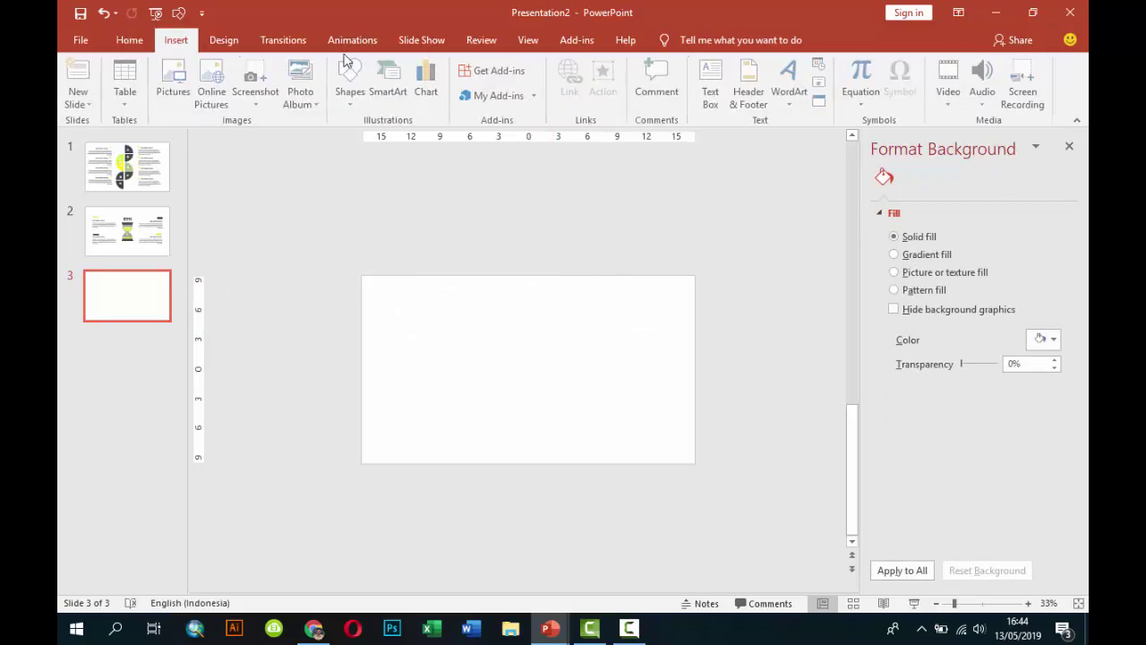
Add a text box near slide 3's top-left and type the title text.
left_click(713, 81)
left_click(386, 302)
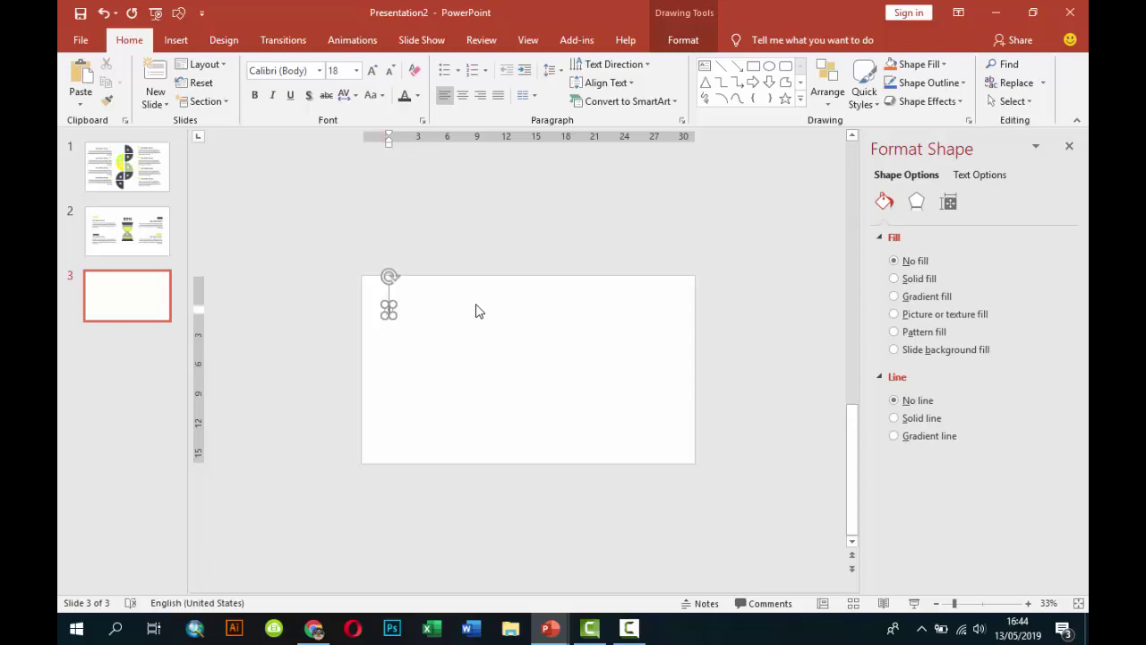
type("Text")
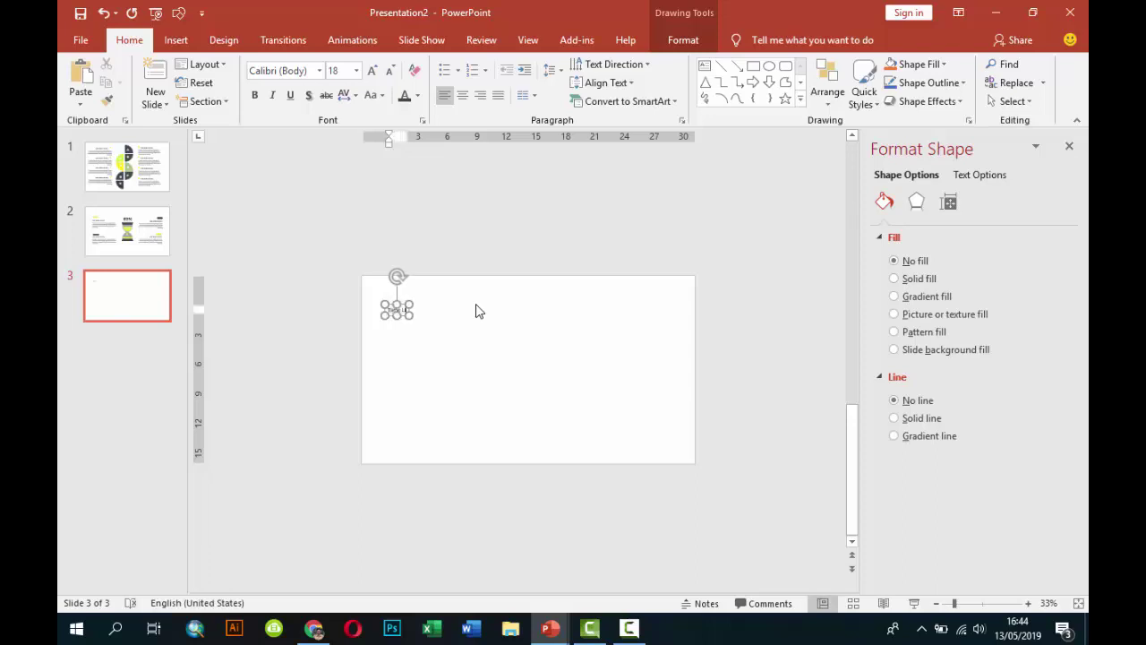
type("ine")
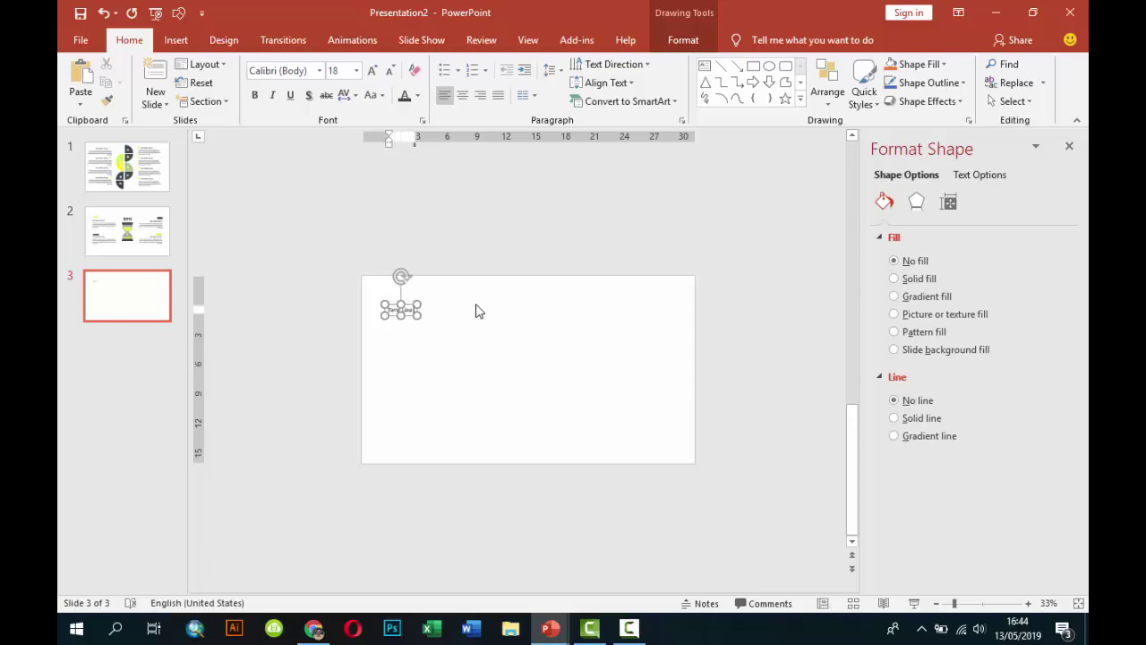
type(" digital")
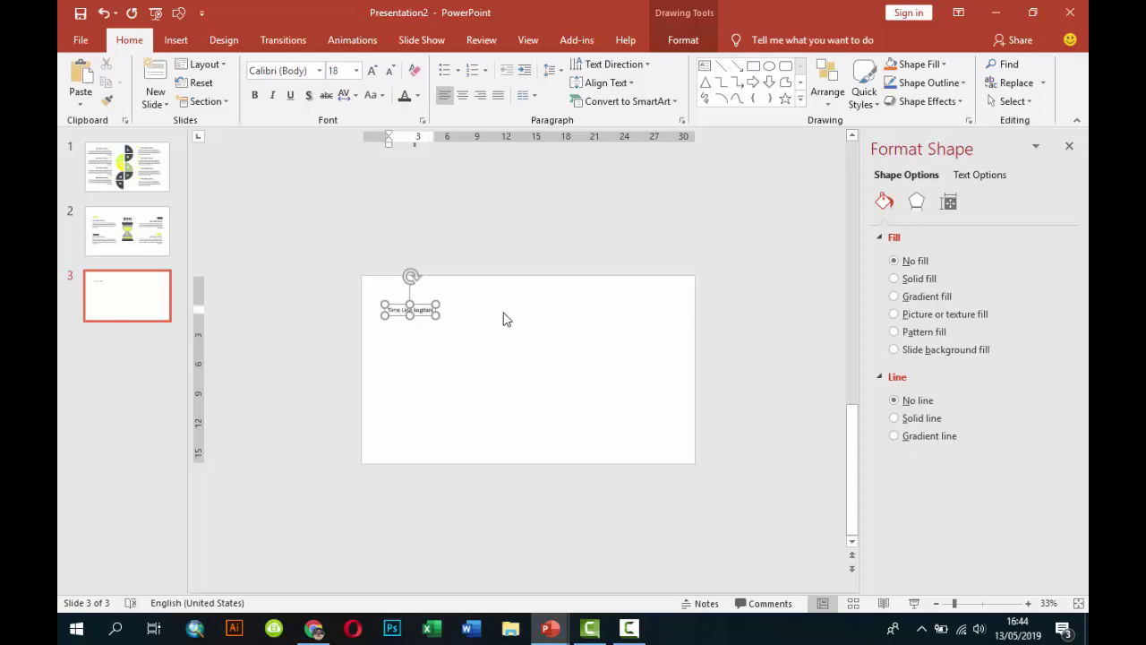
left_click(506, 320)
left_click(422, 302)
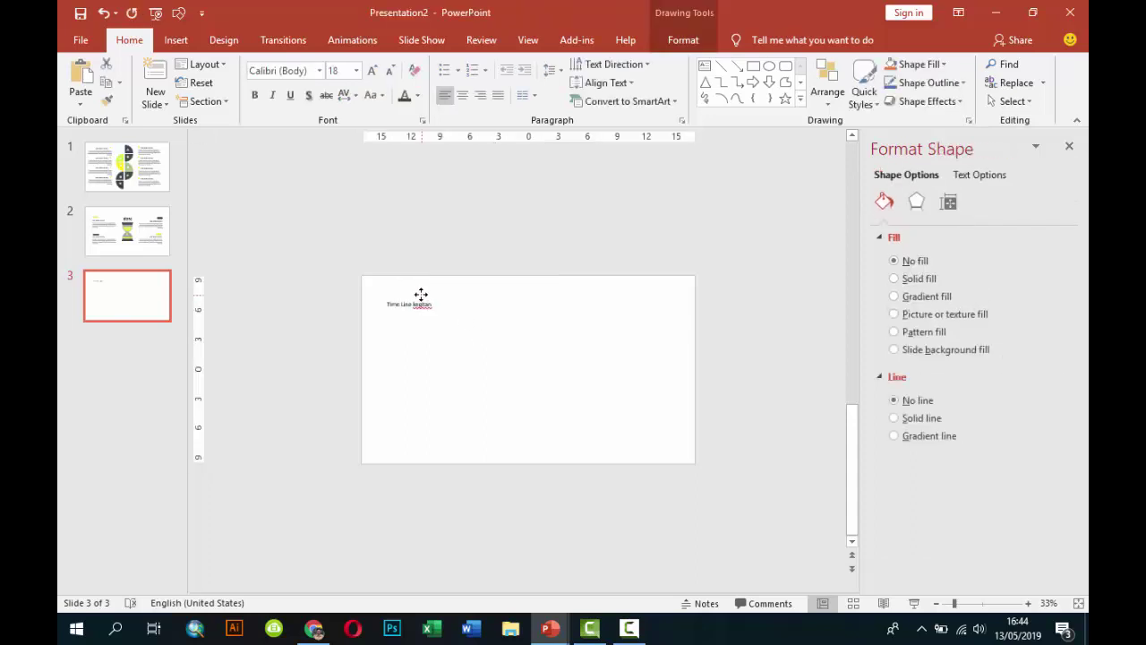
scroll(421, 300, "up", 3)
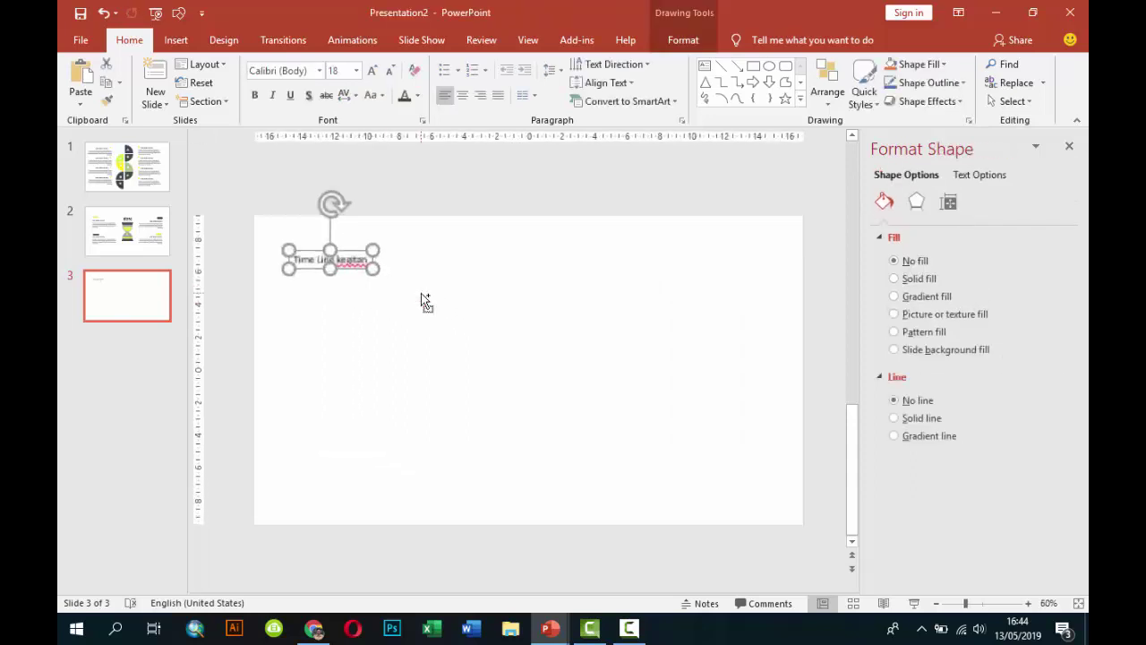
Set the title to Gotham Bold at 36 pt and narrow the box so it wraps.
left_click(319, 70)
left_click(309, 168)
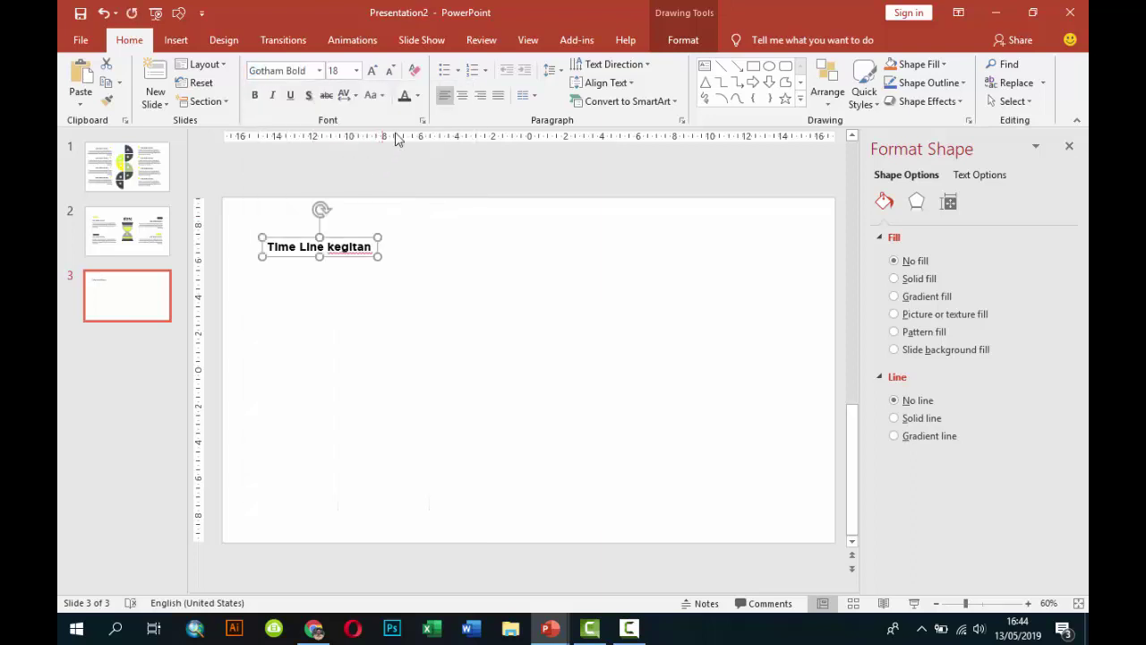
left_click(357, 70)
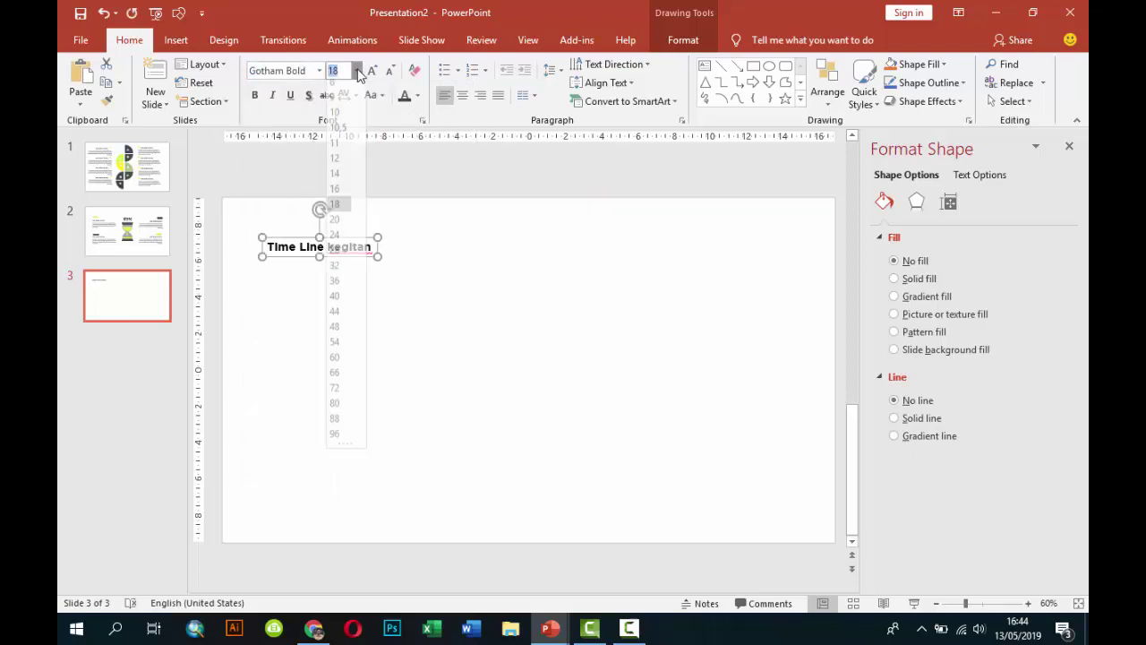
left_click(336, 288)
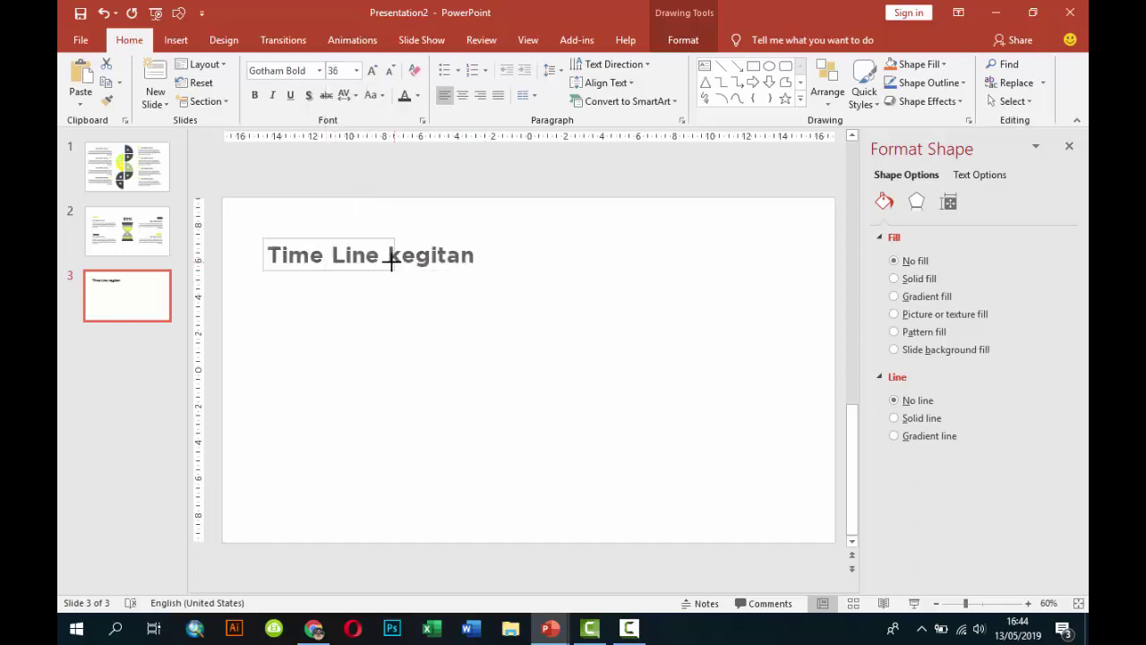
left_click_drag(484, 257, 391, 257)
Correct the second word to 'Kegiatan', colour 'Time Line' lime green, and move the title up-left.
left_click_drag(284, 281, 265, 281)
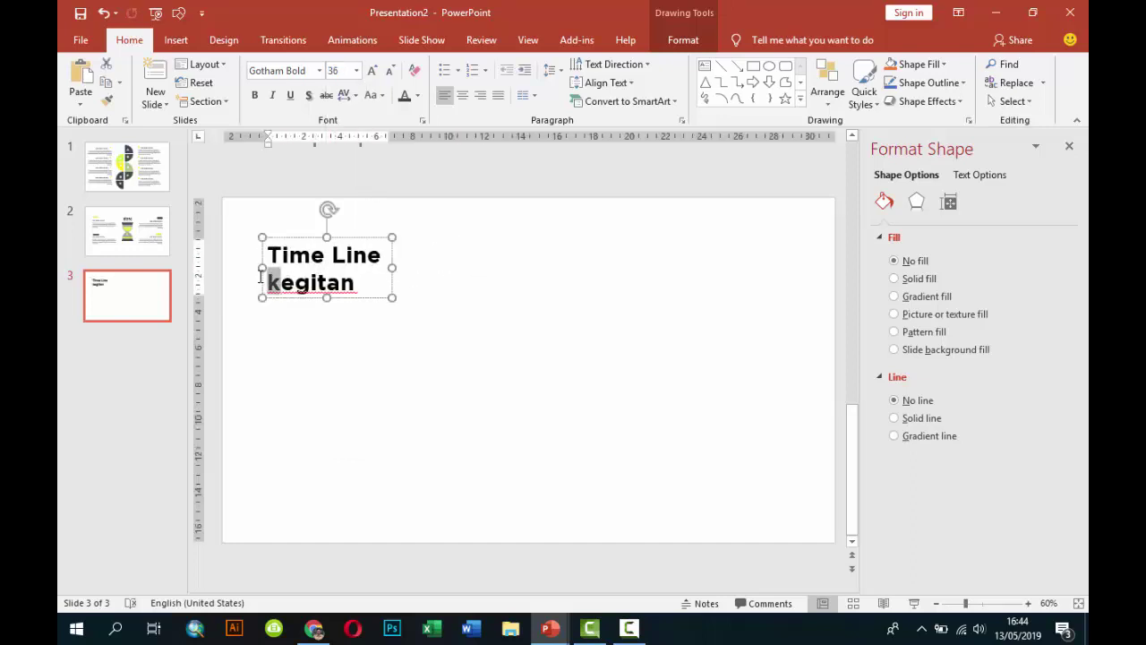
type("Kegi")
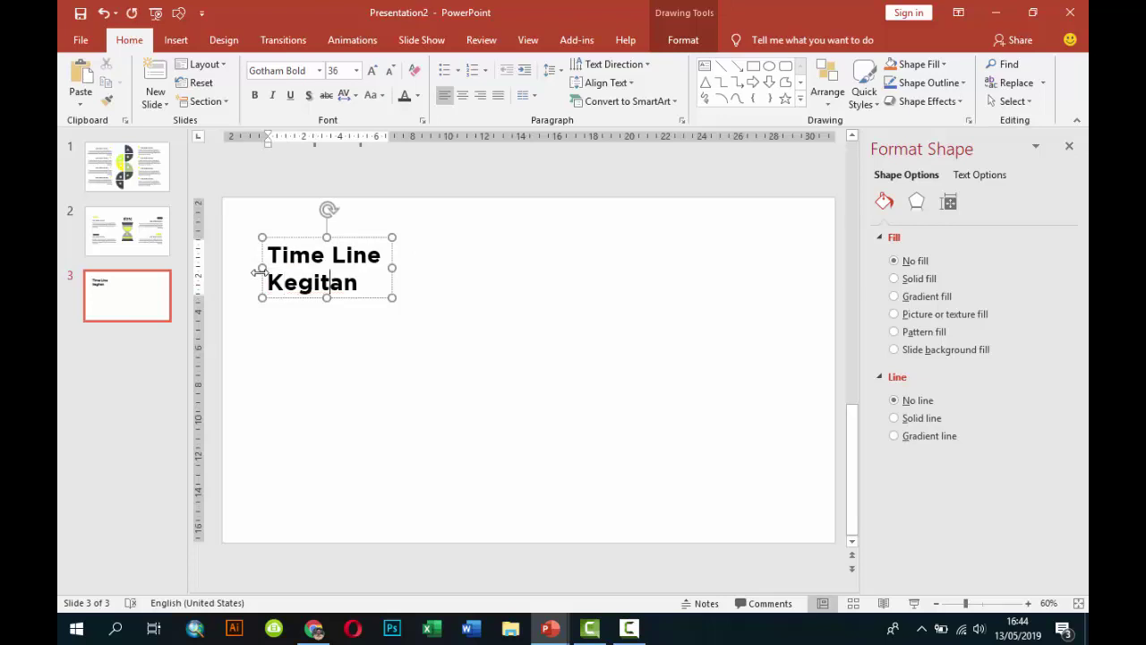
type("a")
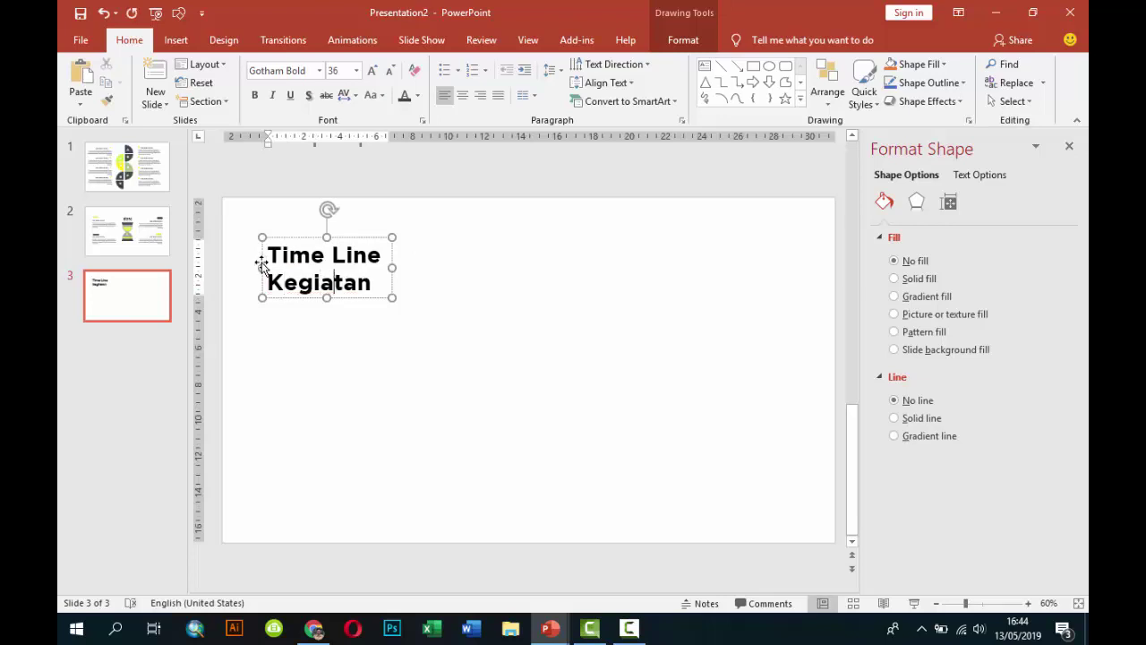
left_click_drag(380, 259, 267, 255)
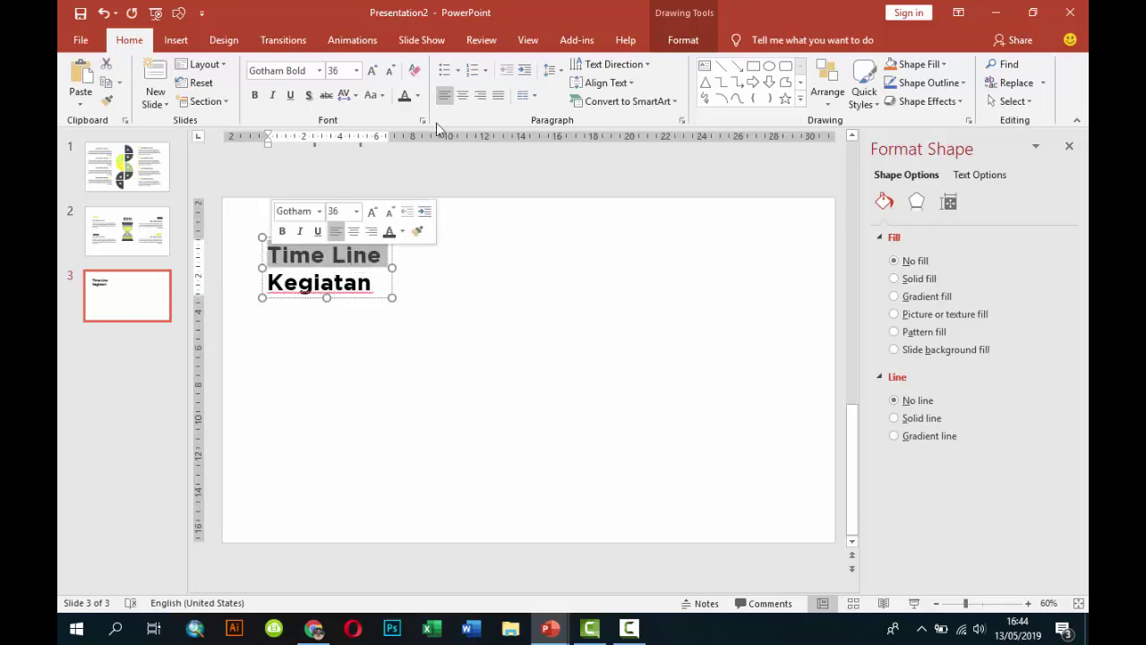
left_click(418, 95)
left_click(432, 253)
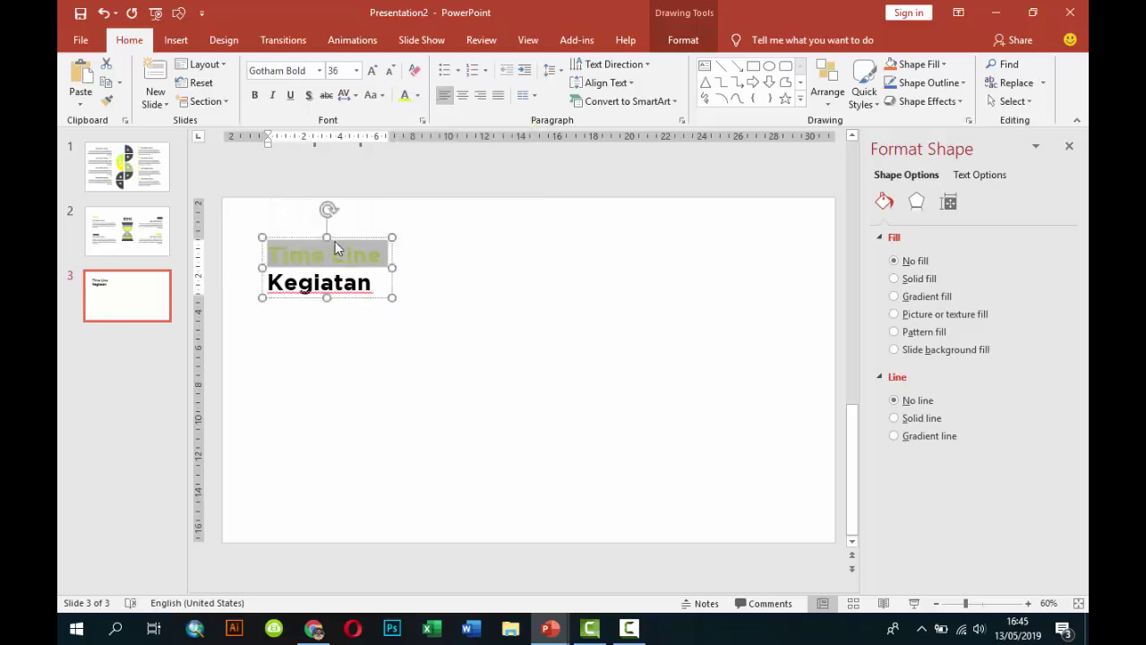
left_click_drag(343, 240, 337, 221)
left_click(451, 249)
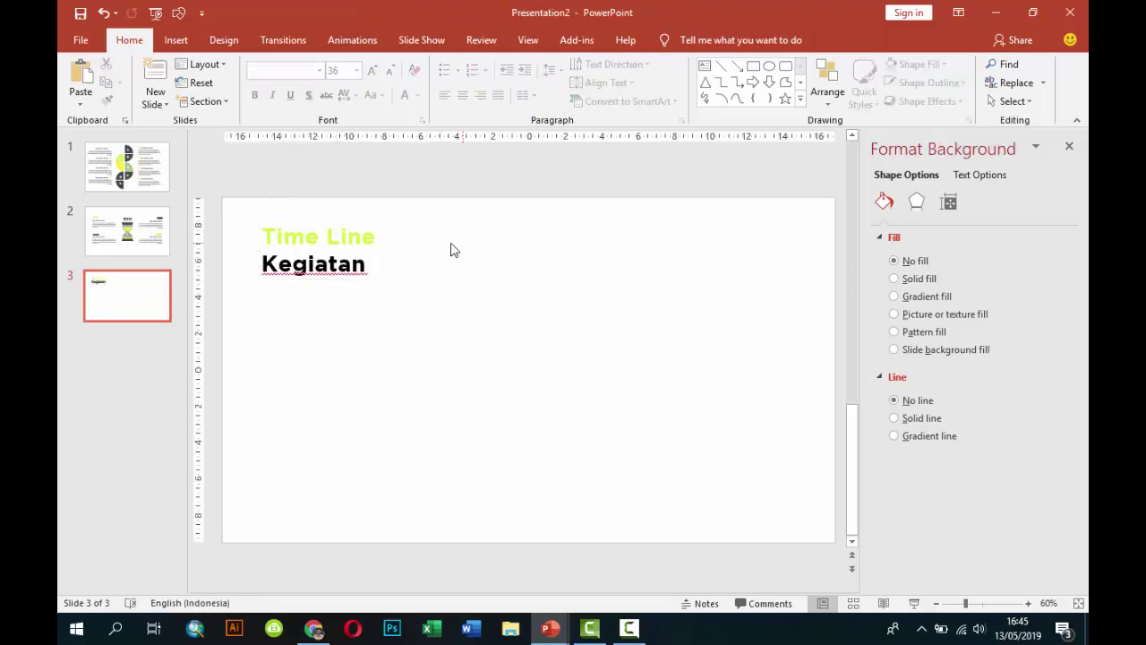
Draw a 4.68 cm circle right of the title, lime green with no outline.
left_click(176, 39)
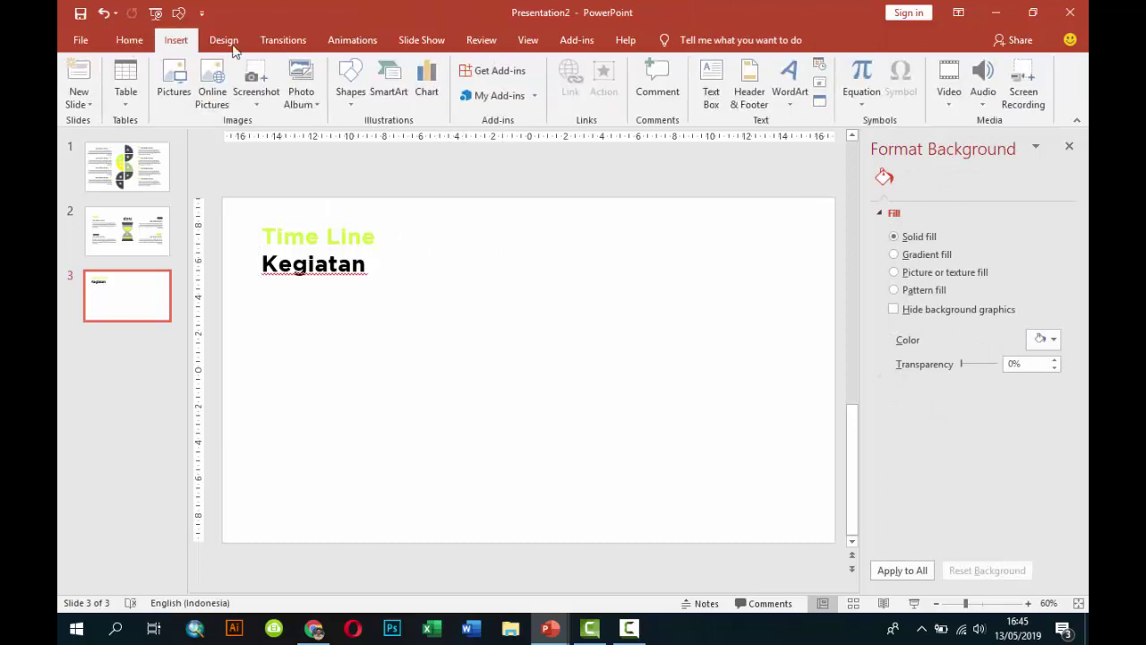
left_click(352, 85)
left_click(402, 144)
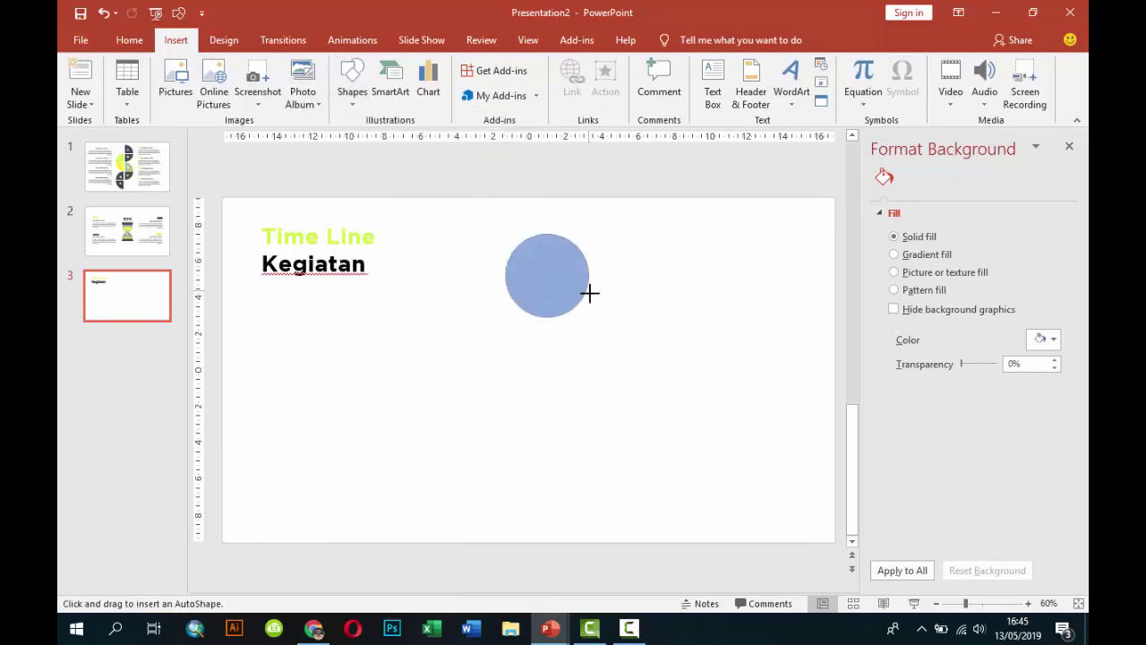
left_click_drag(505, 234, 590, 318)
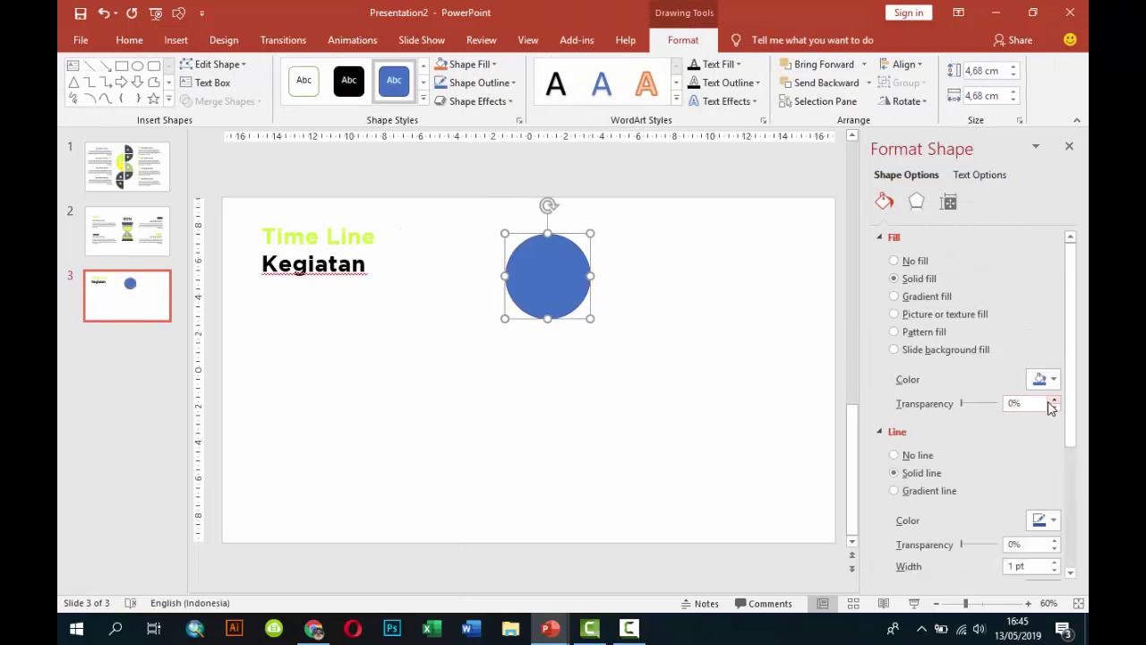
left_click(922, 455)
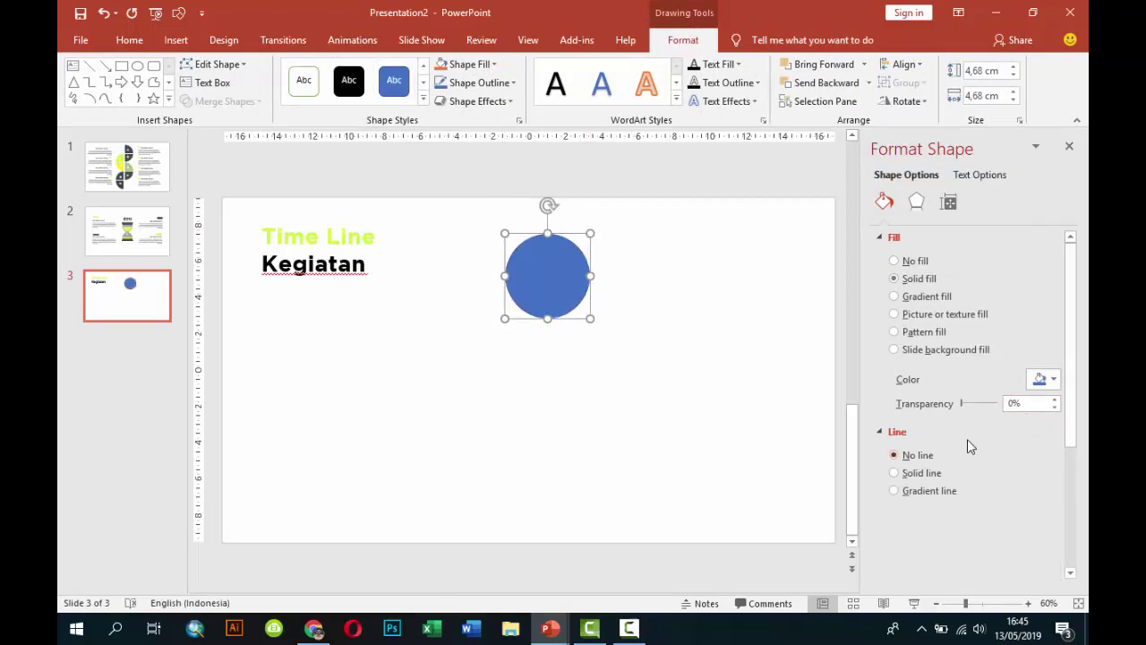
left_click(1044, 379)
left_click(956, 543)
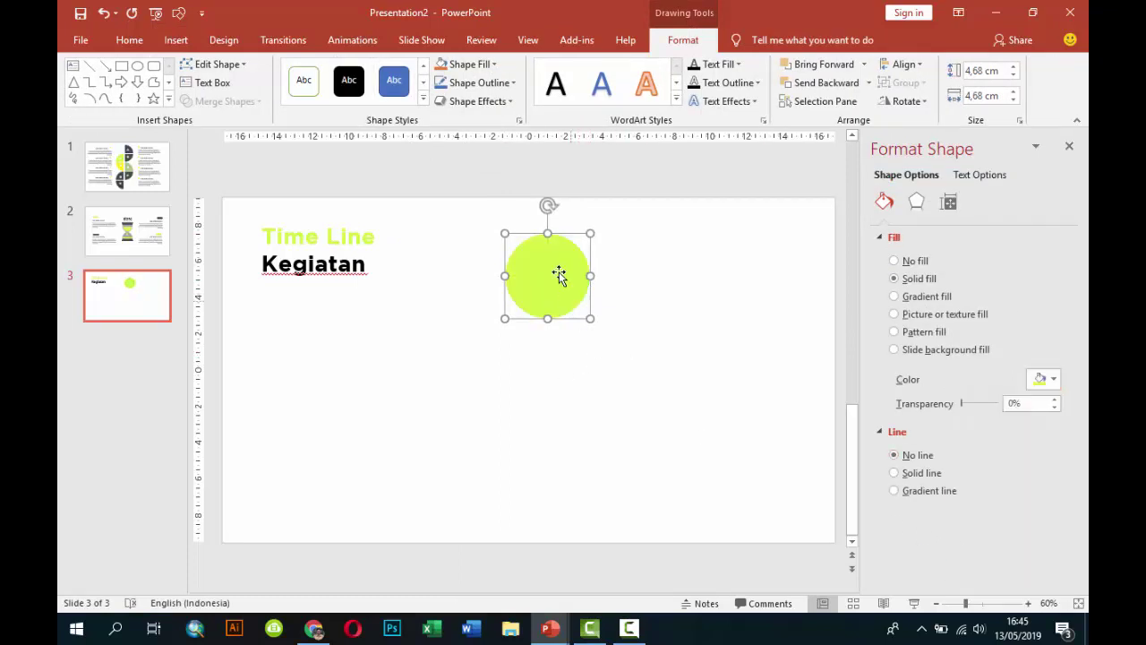
left_click_drag(557, 274, 548, 277)
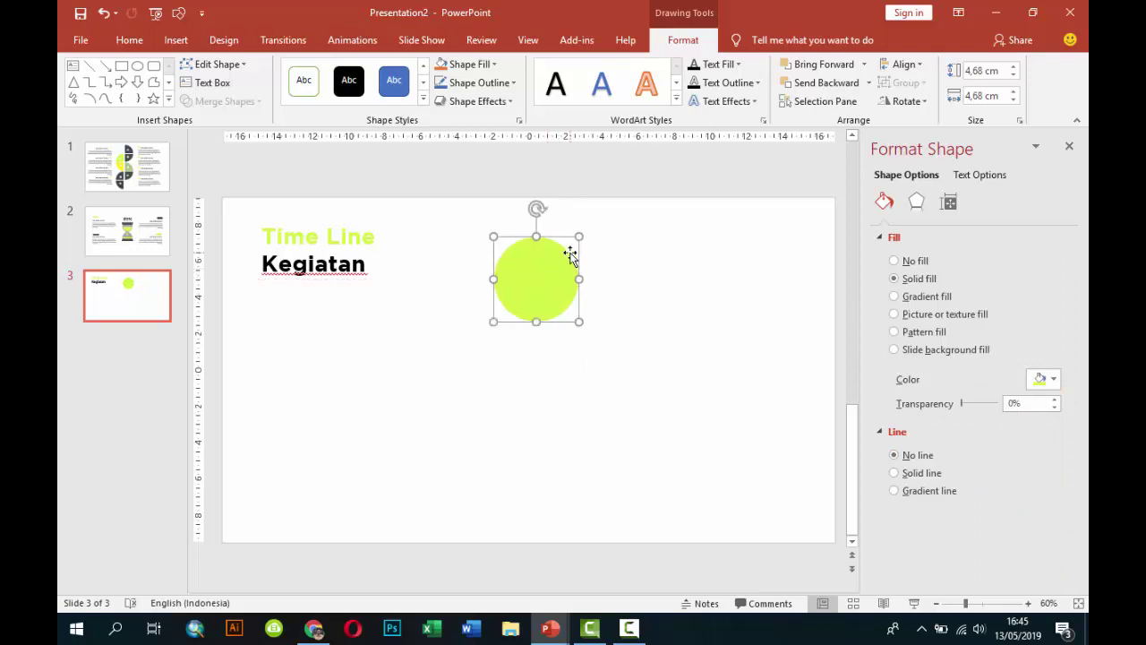
Draw a vertical line from the circle's bottom down to the slide's bottom edge, redrawing it once.
left_click(176, 40)
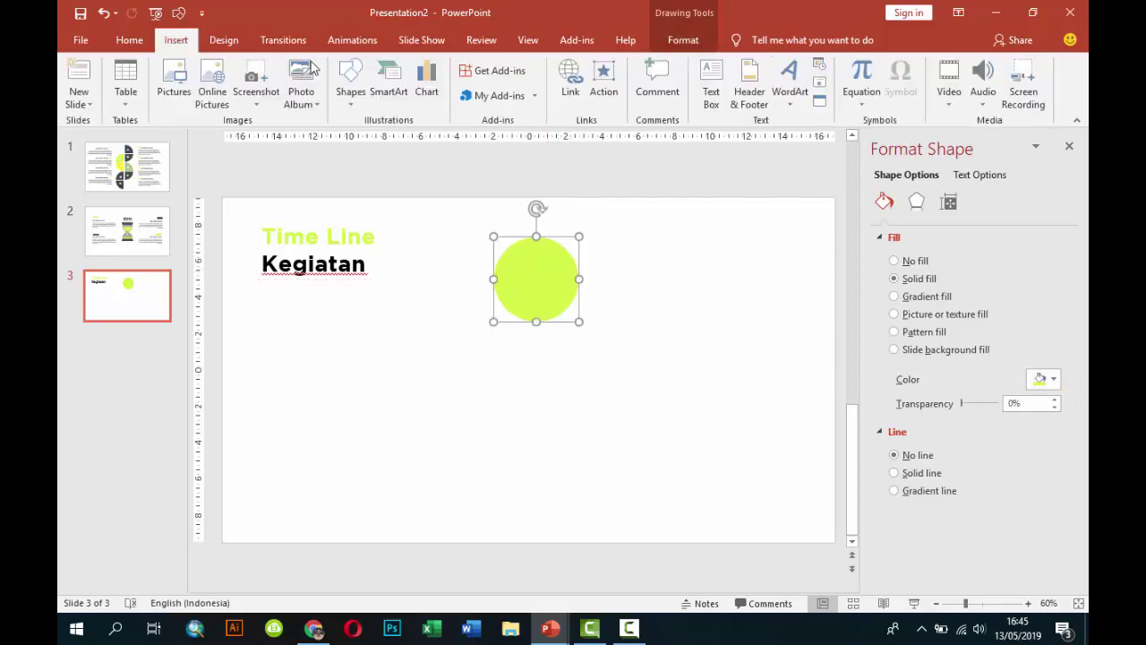
left_click(352, 89)
left_click(361, 138)
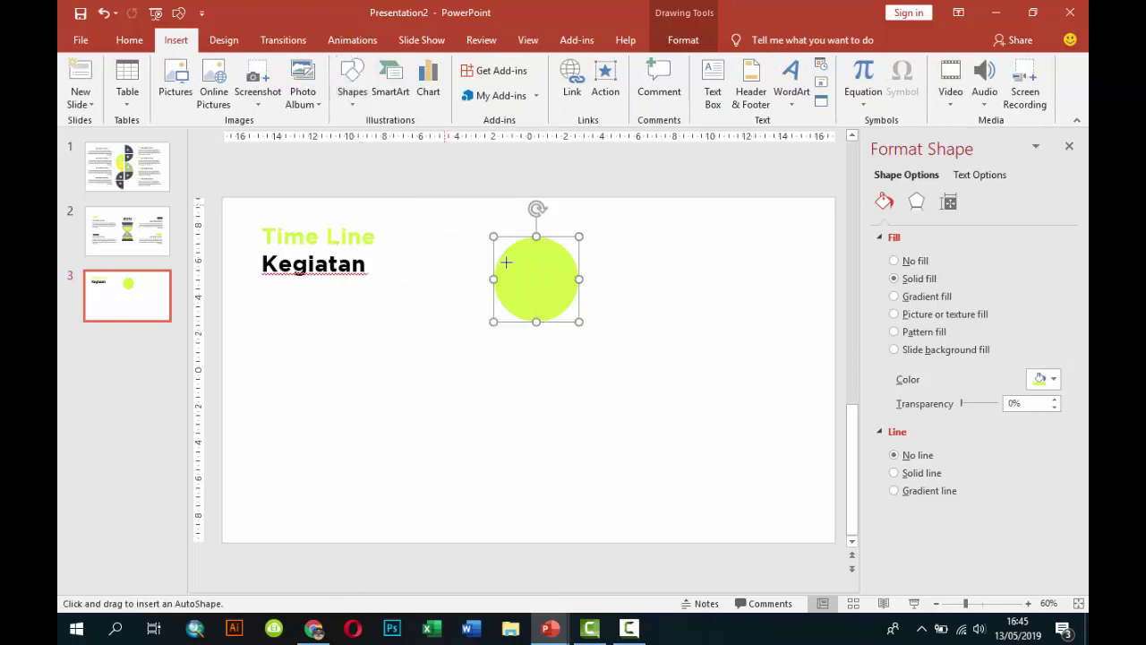
left_click_drag(538, 319, 546, 544)
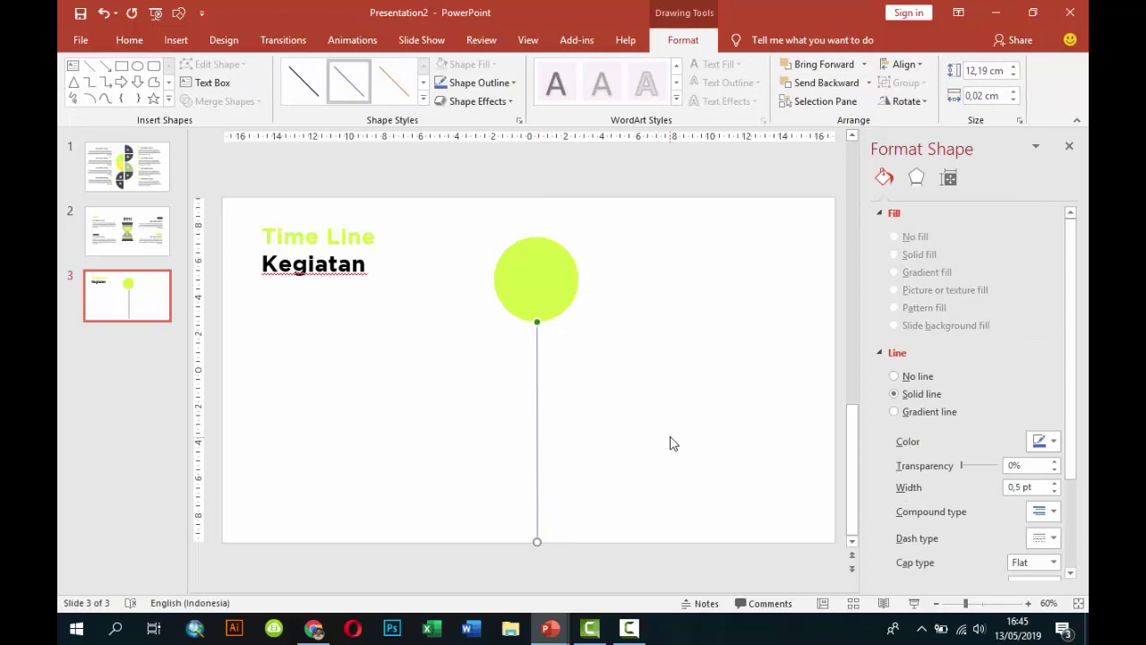
key("Delete")
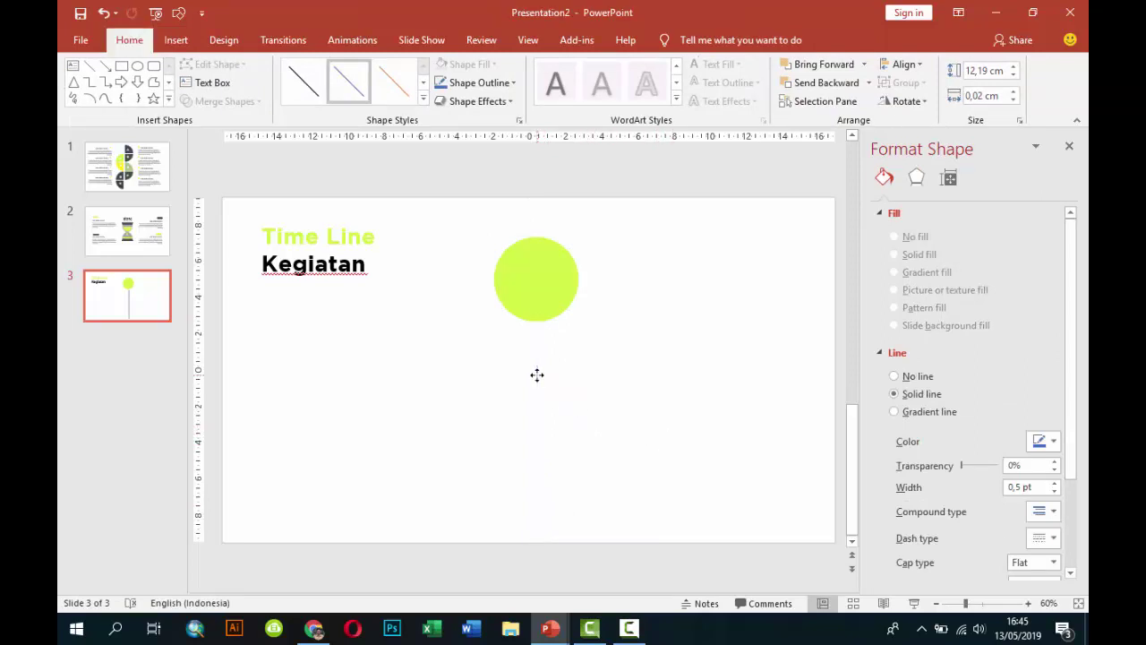
left_click(176, 39)
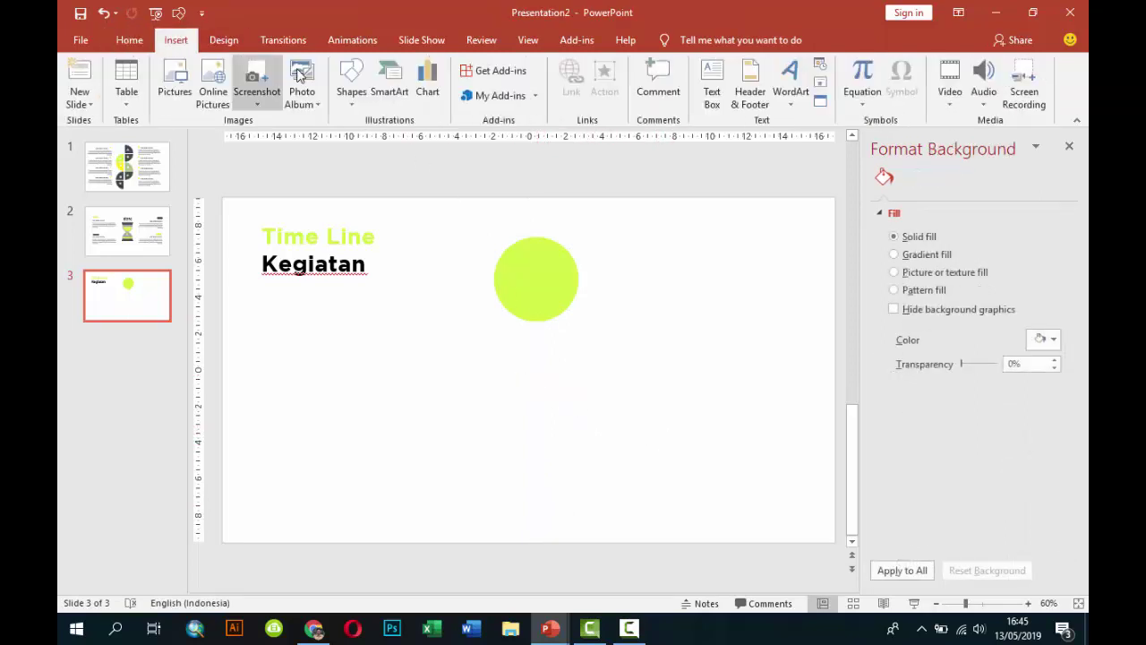
left_click(352, 81)
left_click(362, 138)
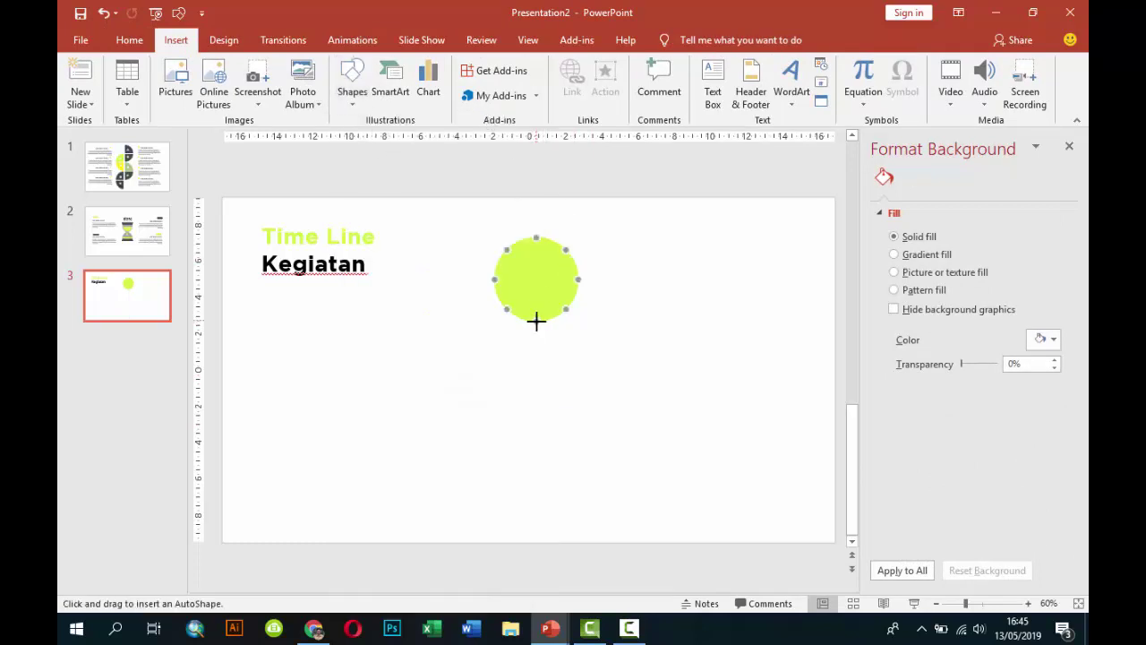
left_click_drag(536, 321, 525, 453)
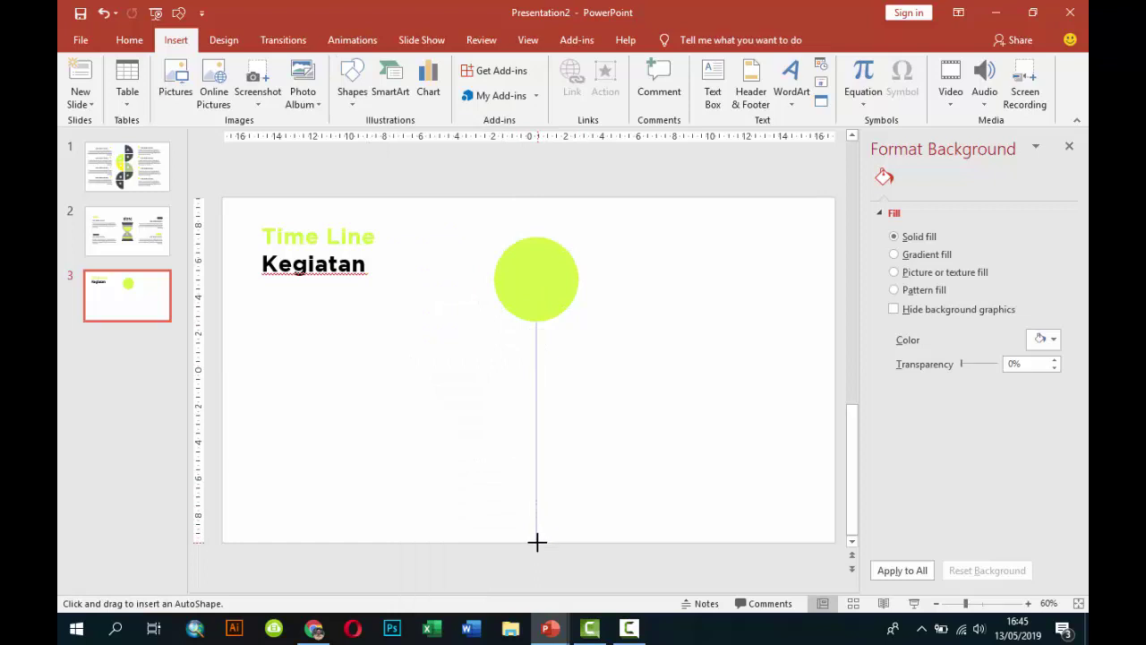
left_click_drag(540, 550, 537, 543)
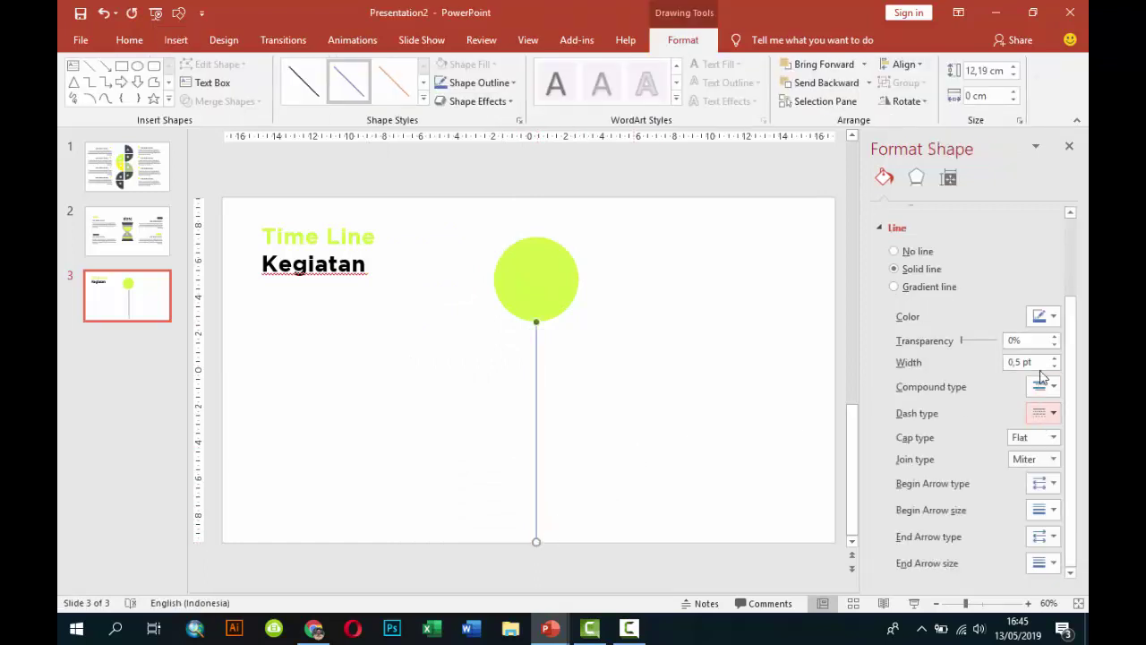
Give the line a 2 pt width and lime green colour.
left_click_drag(1041, 360, 1011, 365)
type("2")
key("Tab")
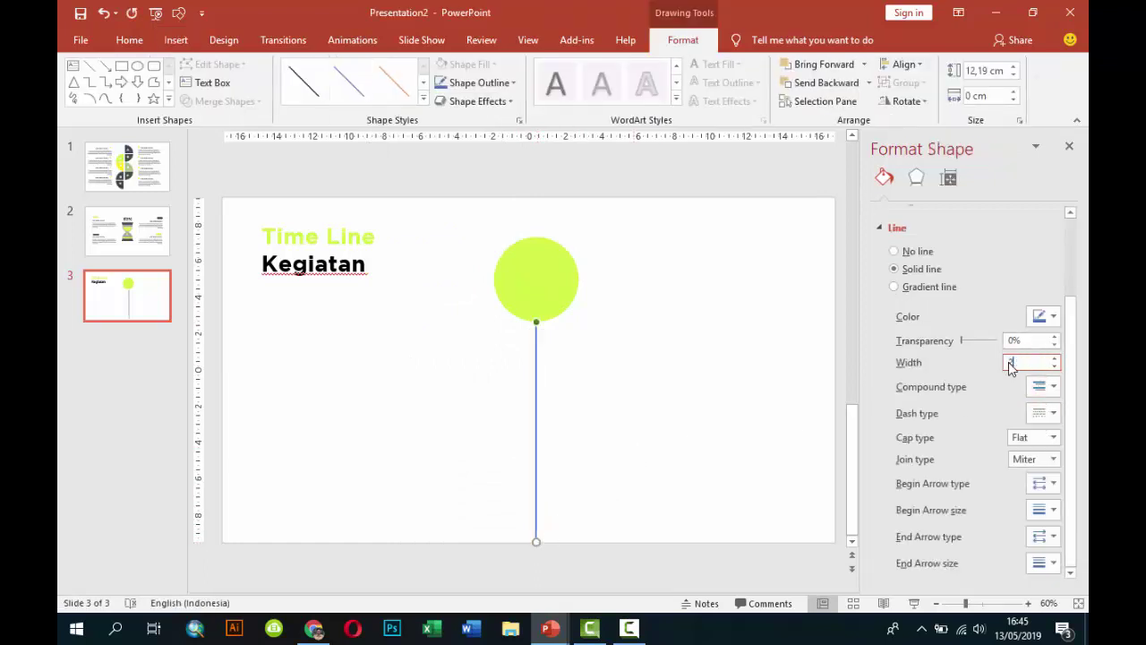
left_click(1044, 318)
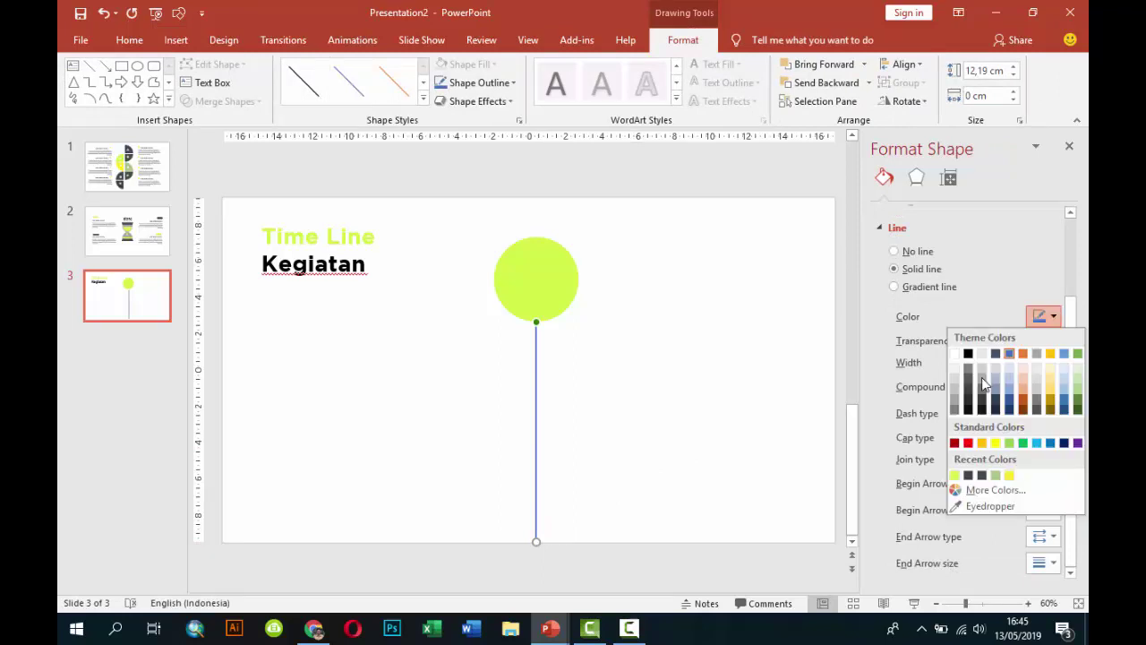
left_click(958, 471)
left_click(763, 375)
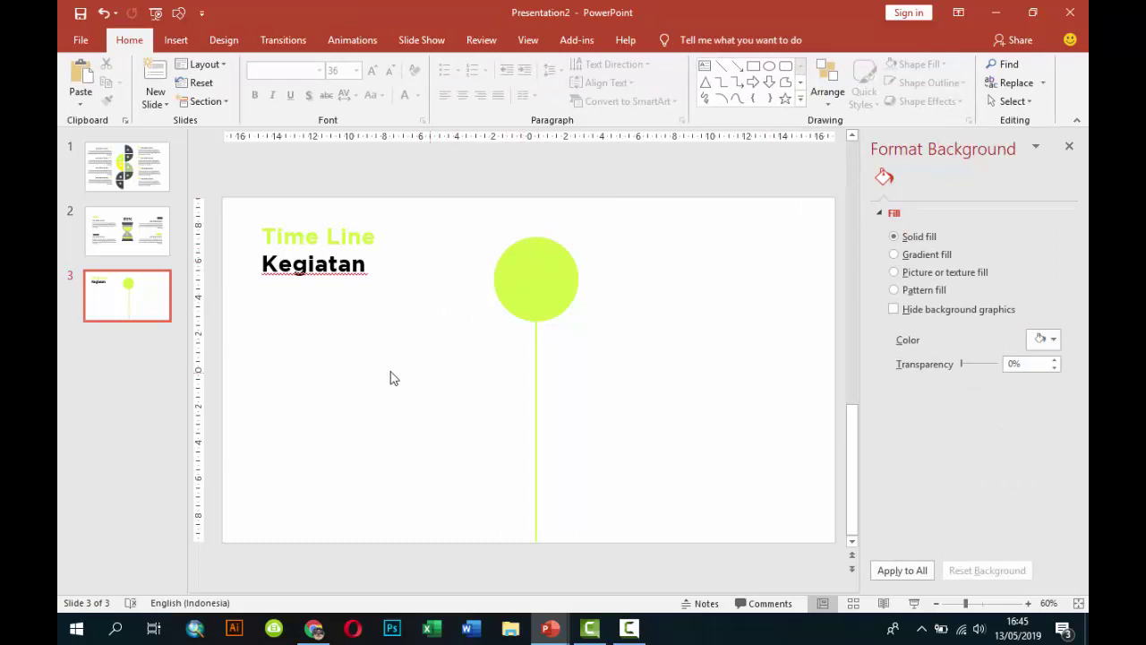
left_click(176, 39)
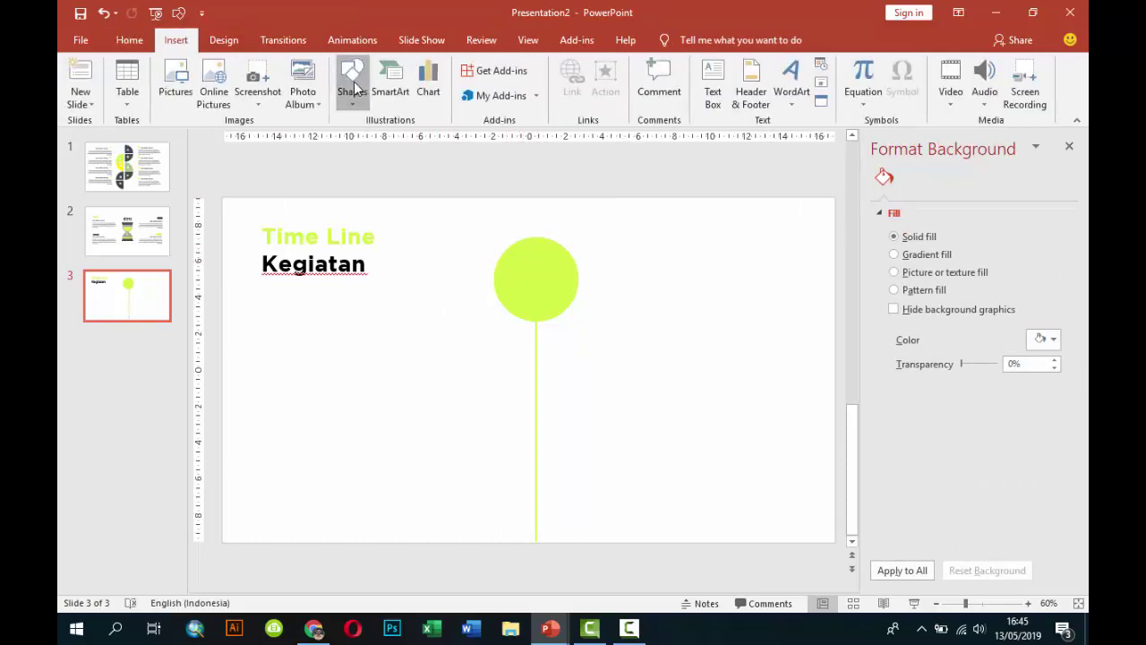
Draw two small outline-free lime circles, 2.59 cm and 1.73 cm, side by side right of the stem.
left_click(352, 85)
left_click(410, 140)
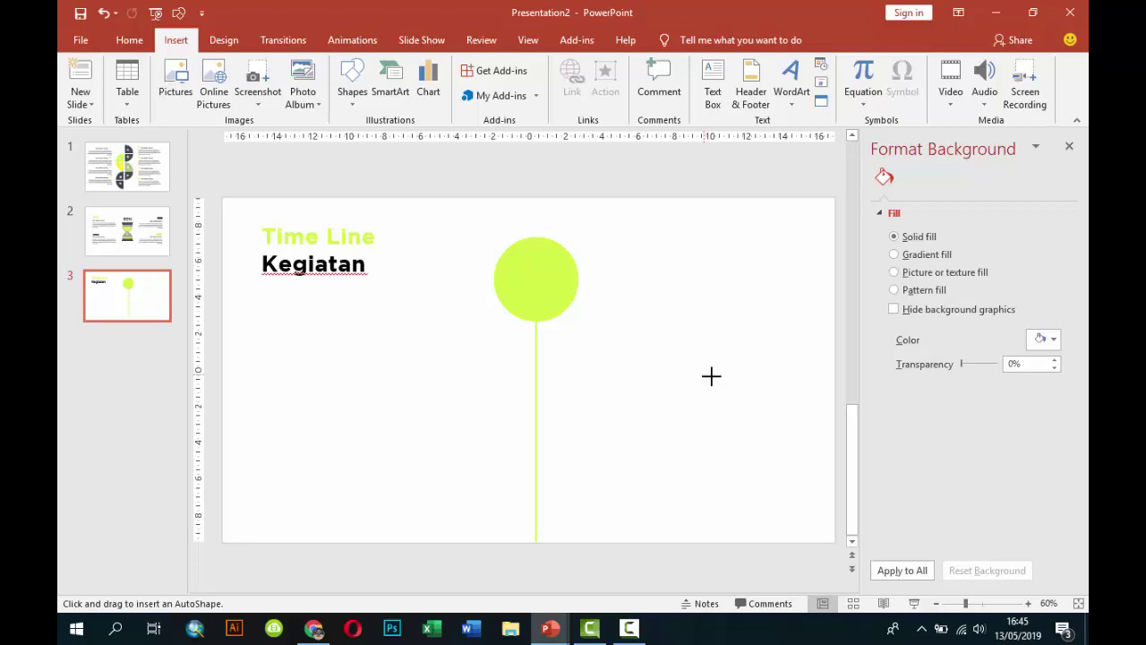
left_click_drag(704, 371, 750, 416)
left_click(1041, 379)
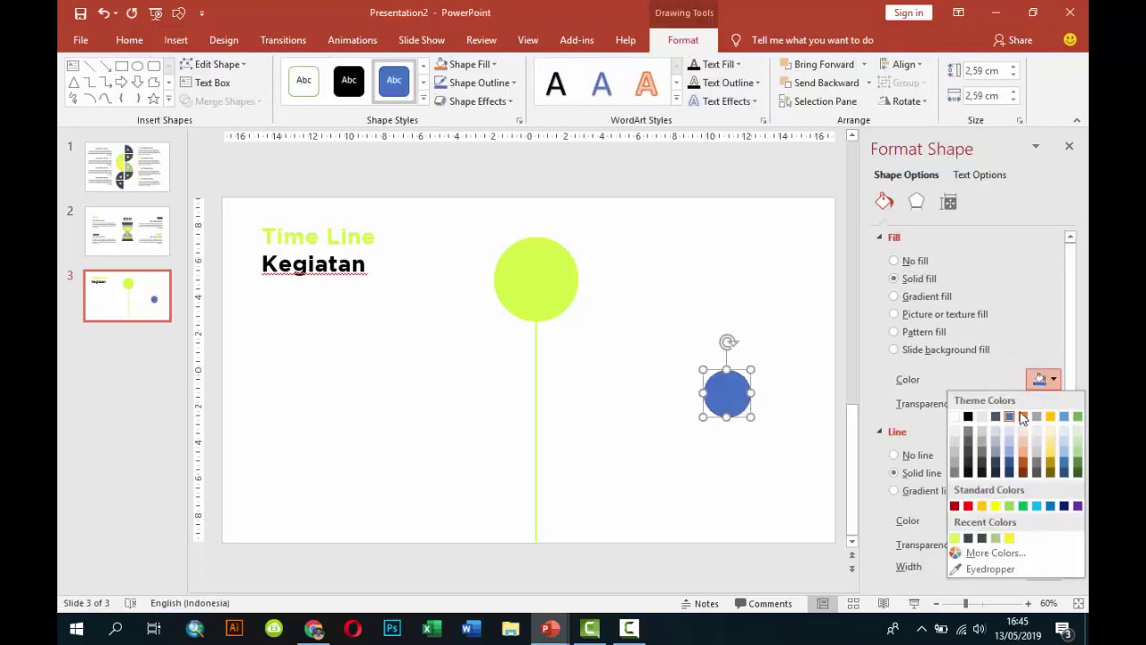
left_click(955, 539)
left_click(922, 455)
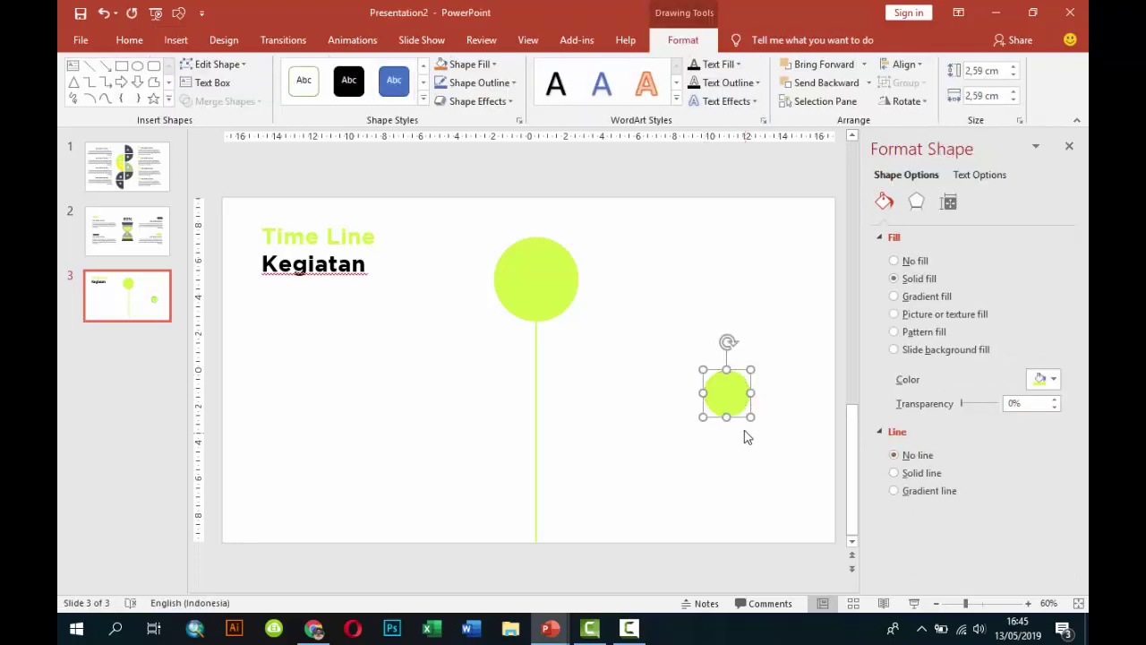
mouse_move(726, 400)
left_mouse_down("ctrl")
mouse_move(642, 407)
mouse_move(652, 390)
mouse_move(676, 392)
left_mouse_up("ctrl")
scroll(743, 403, "up", 6)
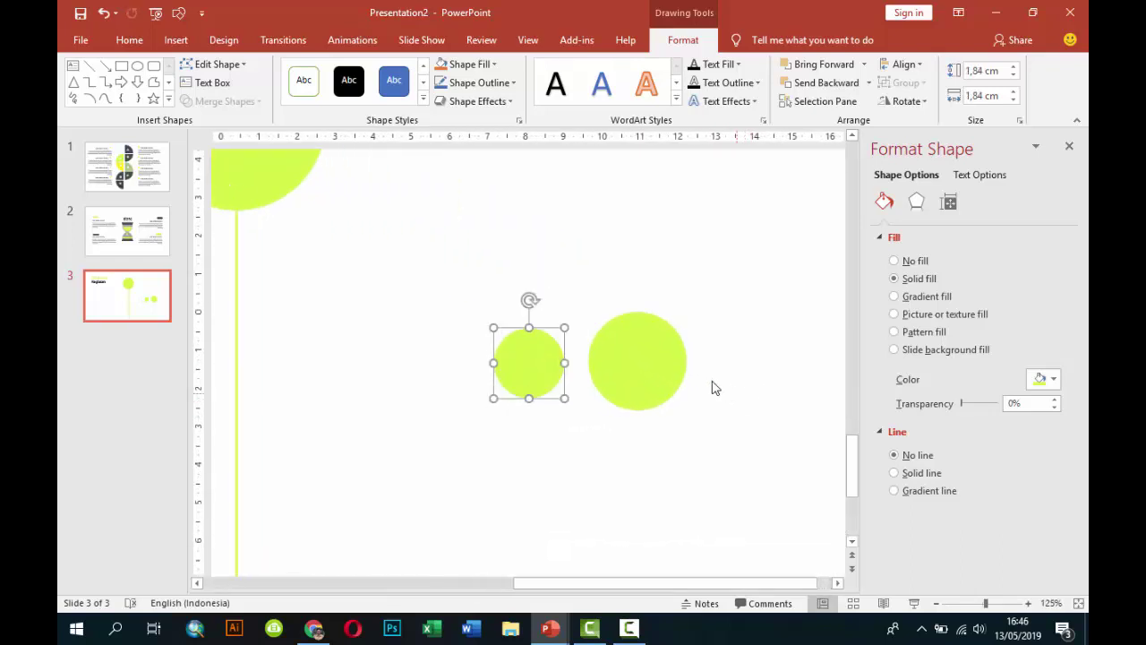
left_click_drag(565, 328, 543, 369)
left_click(175, 39)
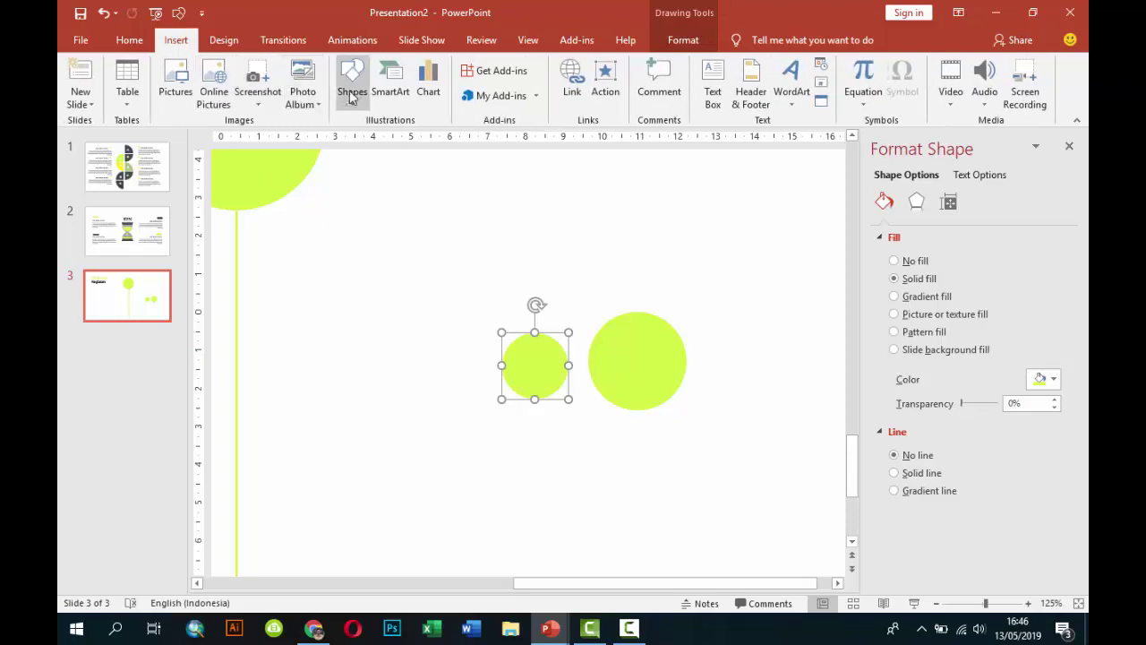
Draw a 1.19 × 1.73 cm blue rectangle between the circles with no outline and 20% transparency.
left_click(352, 90)
left_click(397, 140)
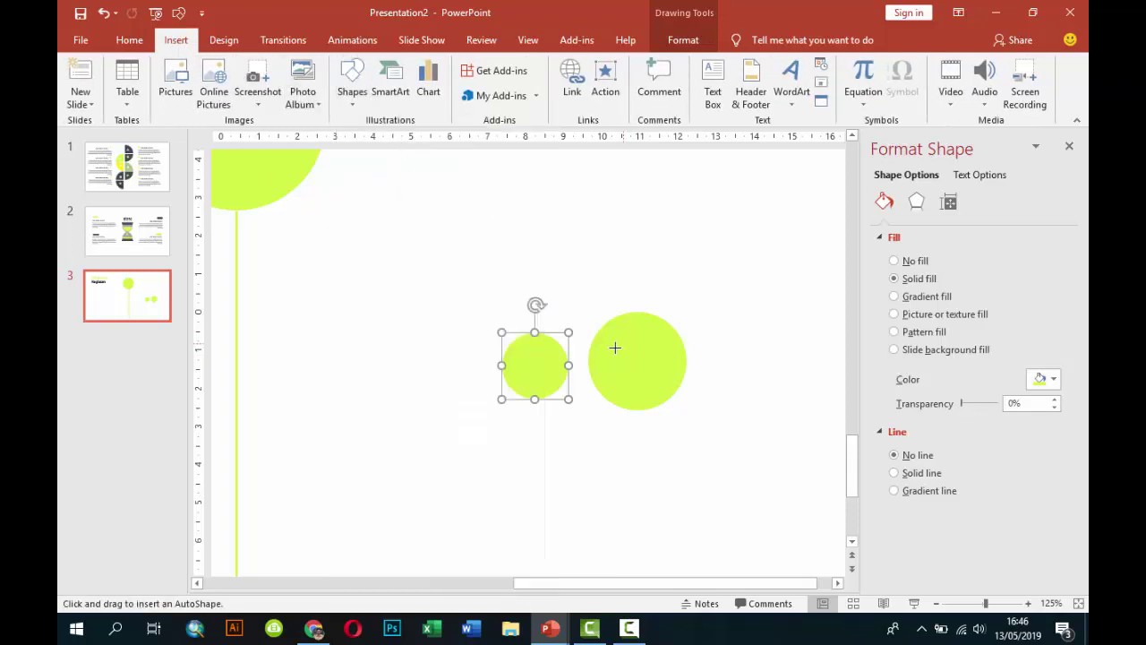
left_click_drag(553, 346, 600, 377)
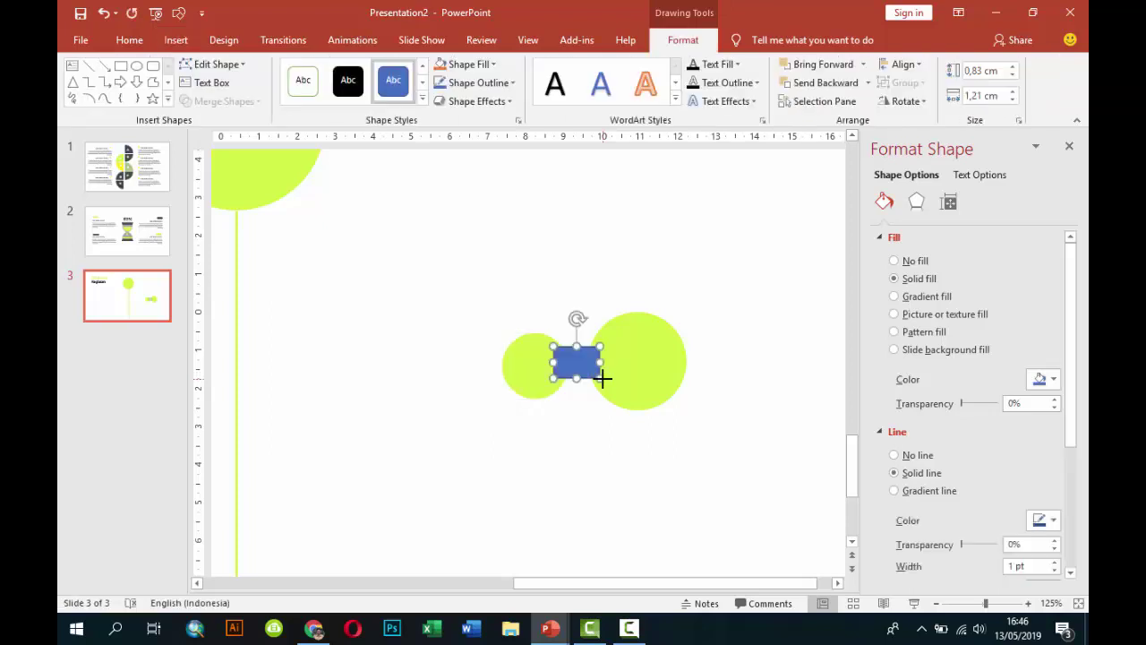
left_click(923, 457)
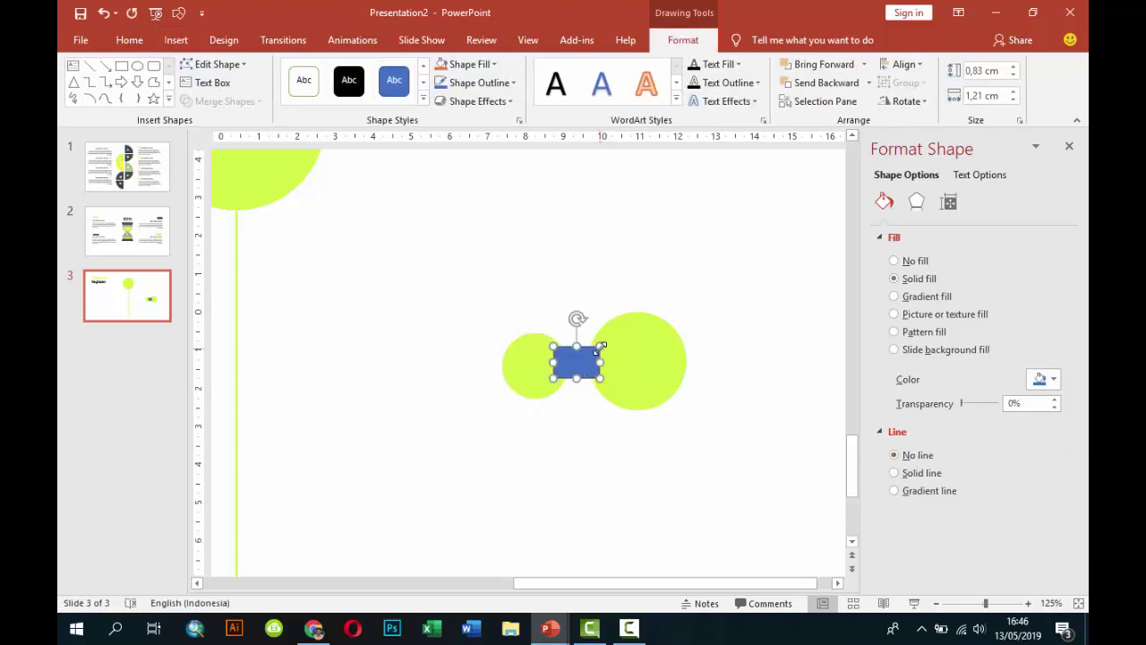
mouse_move(600, 345)
left_mouse_down()
mouse_move(617, 329)
mouse_move(590, 356)
left_mouse_up()
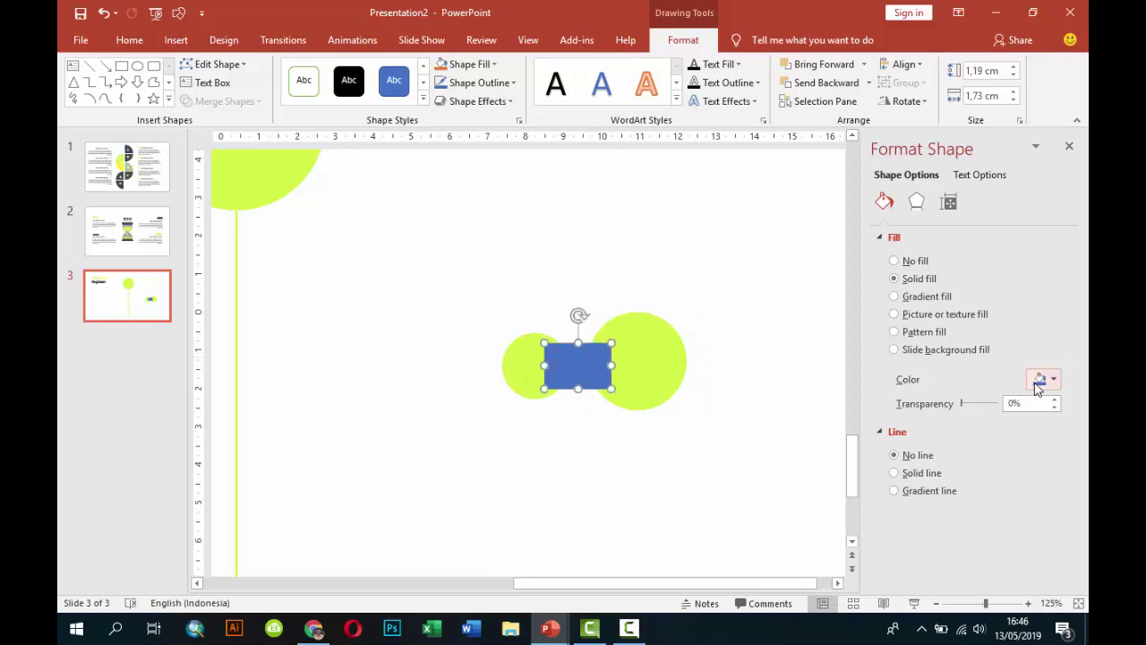
left_click_drag(967, 401, 969, 400)
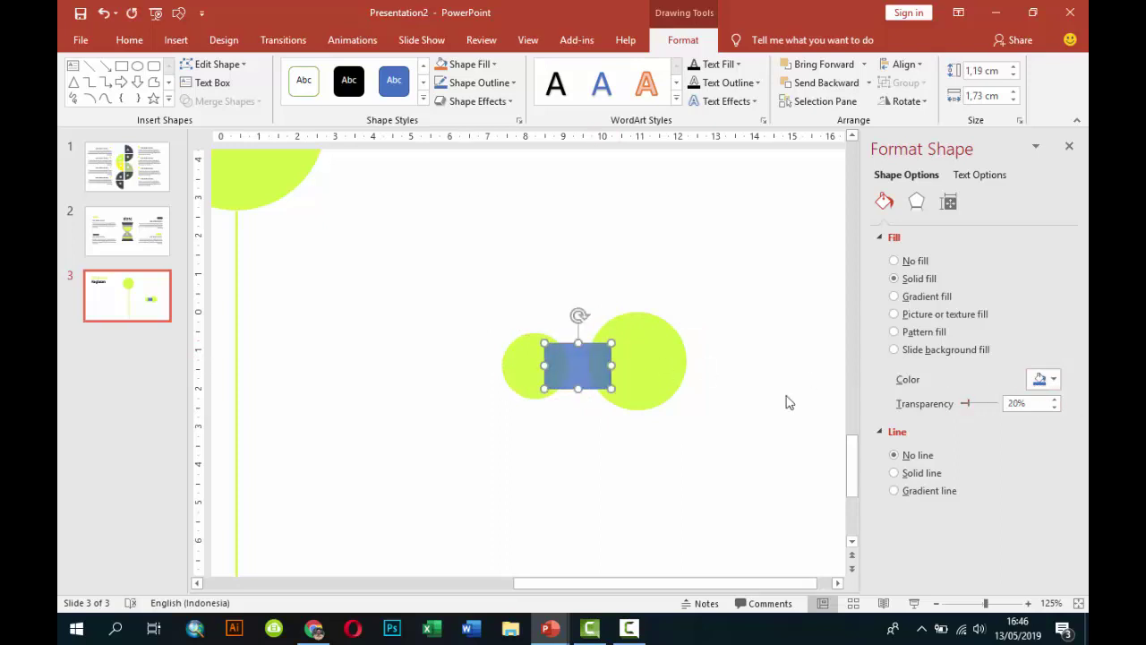
scroll(681, 400, "up", 2)
scroll(681, 401, "up", 5)
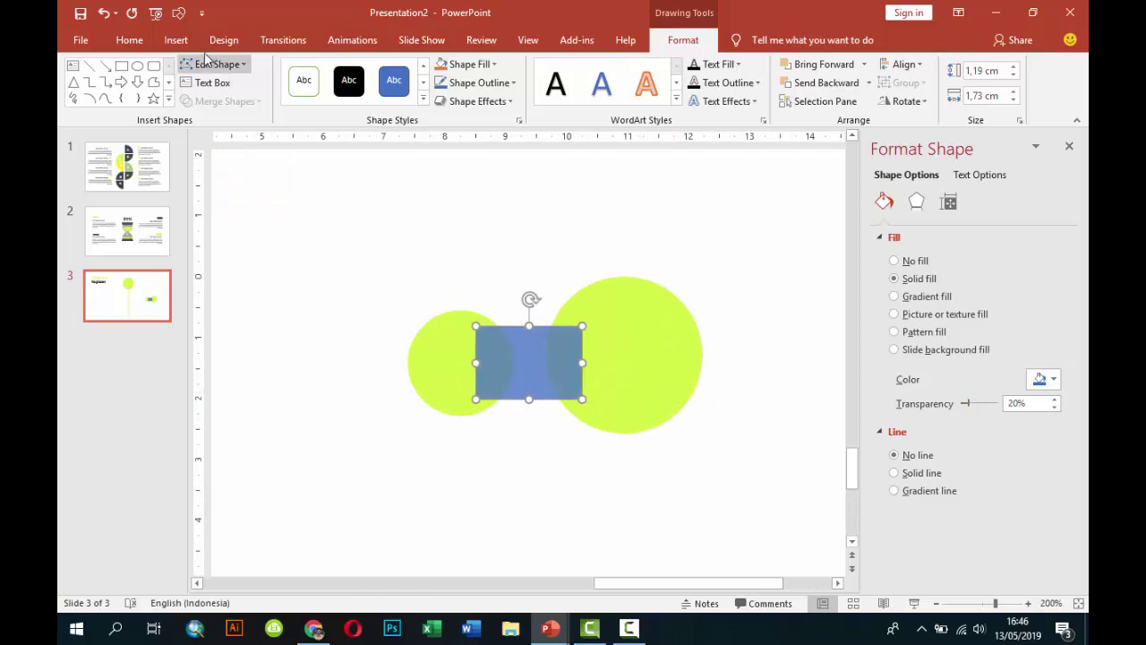
Draw a tilted, outline-free blue ellipse over the rectangle's top edge, adjusting the left circle's position.
left_click(175, 40)
left_click(354, 91)
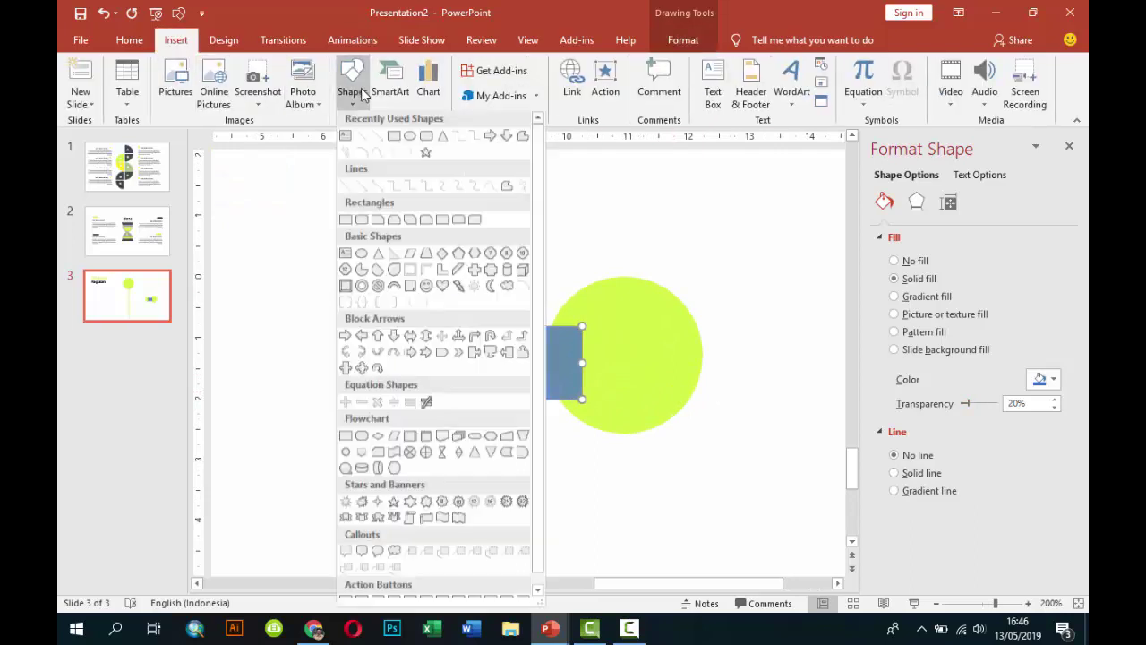
left_click(414, 140)
left_click_drag(477, 276, 573, 331)
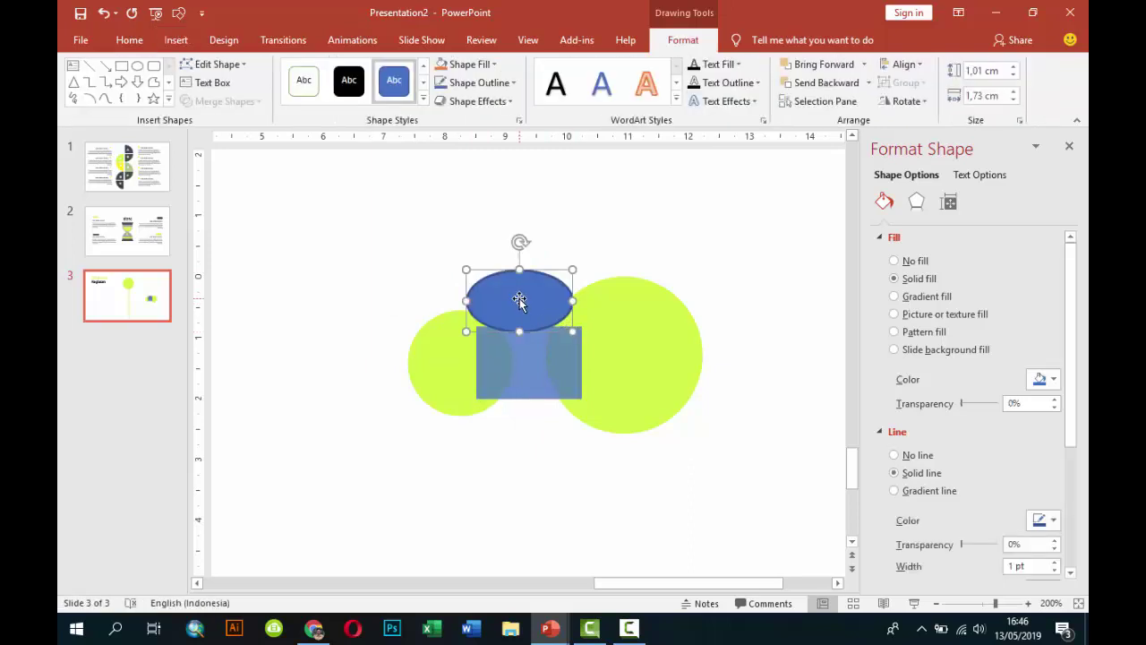
left_click_drag(520, 301, 519, 299)
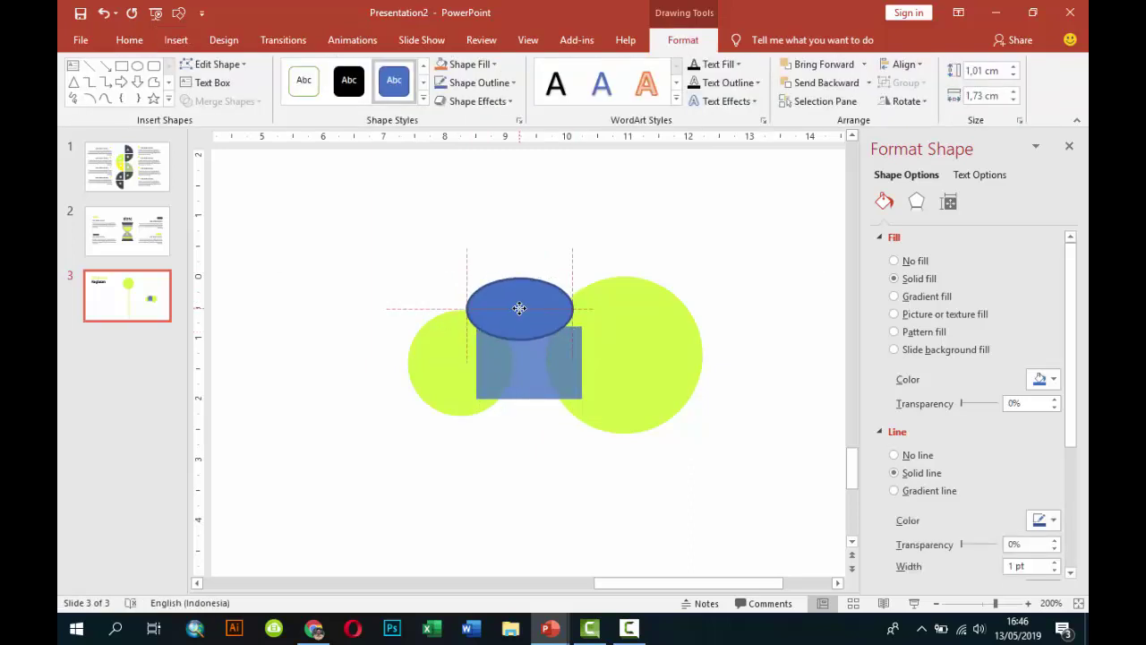
left_click_drag(455, 341, 440, 341)
mouse_move(507, 320)
left_mouse_down()
mouse_move(538, 301)
mouse_move(523, 302)
left_mouse_up()
left_click_drag(524, 248, 512, 251)
left_click_drag(558, 302, 544, 301)
left_click_drag(461, 357, 442, 352)
left_click(525, 302)
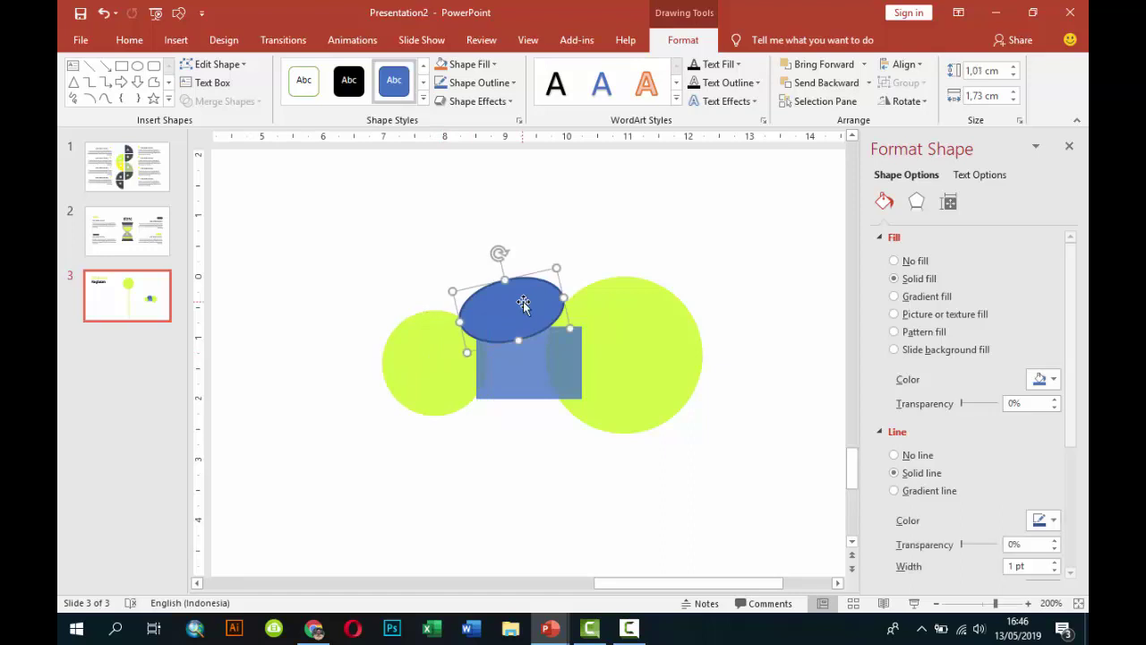
left_click(910, 457)
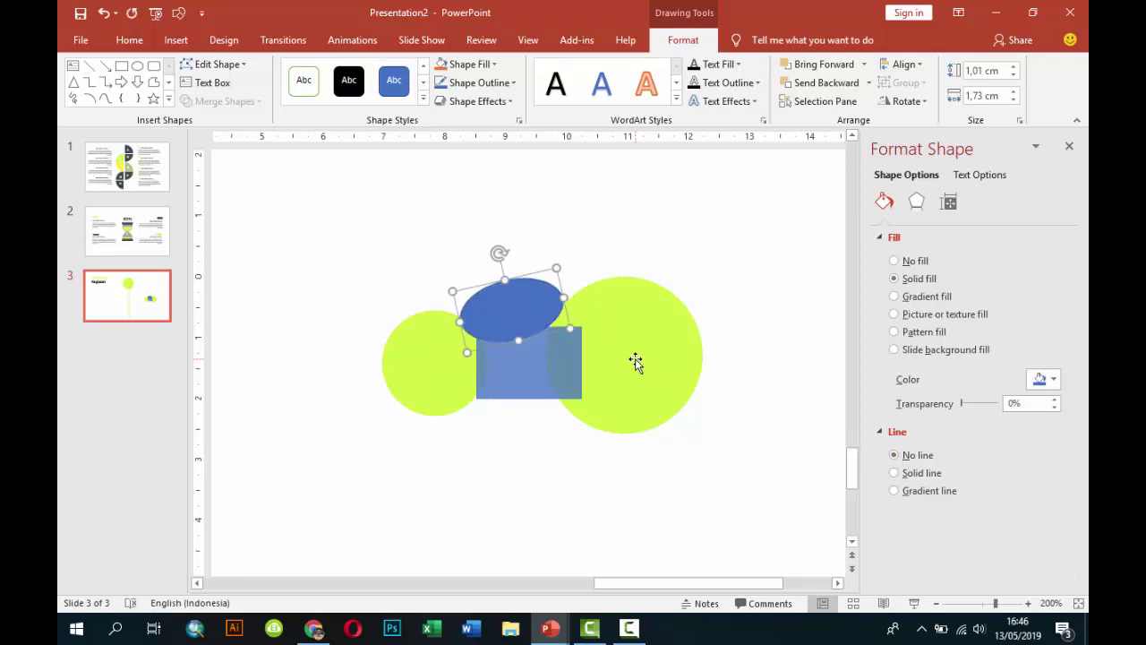
Copy the ellipse onto the rectangle's bottom edge and flip it vertically.
left_click_drag(540, 309, 558, 404, "ctrl")
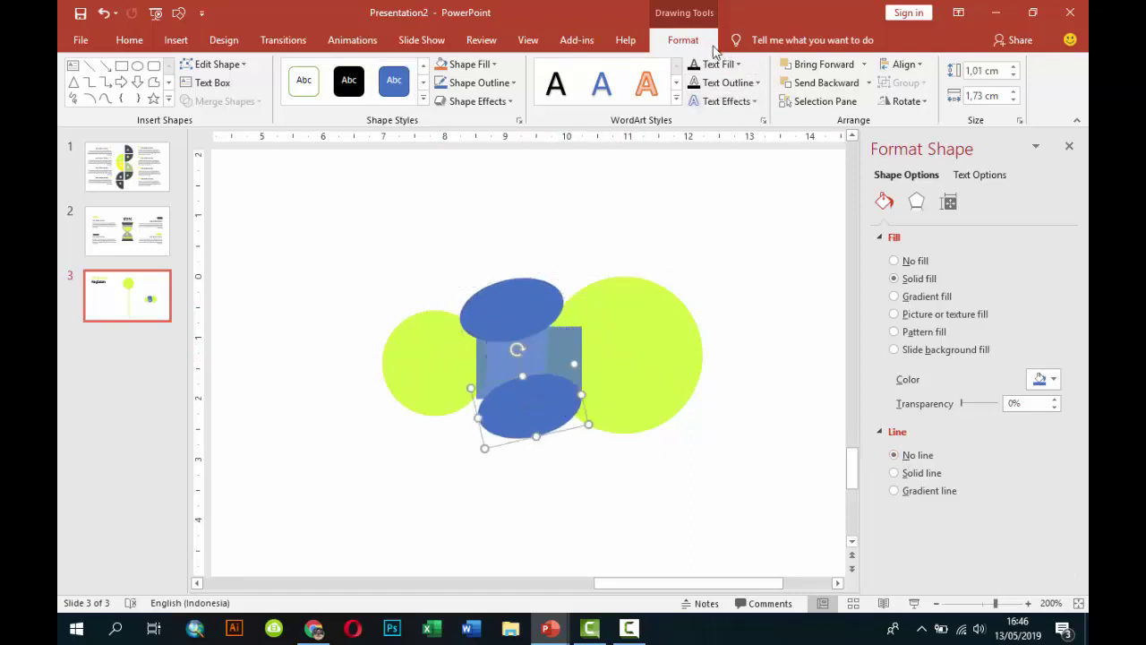
left_click(906, 101)
left_click(918, 160)
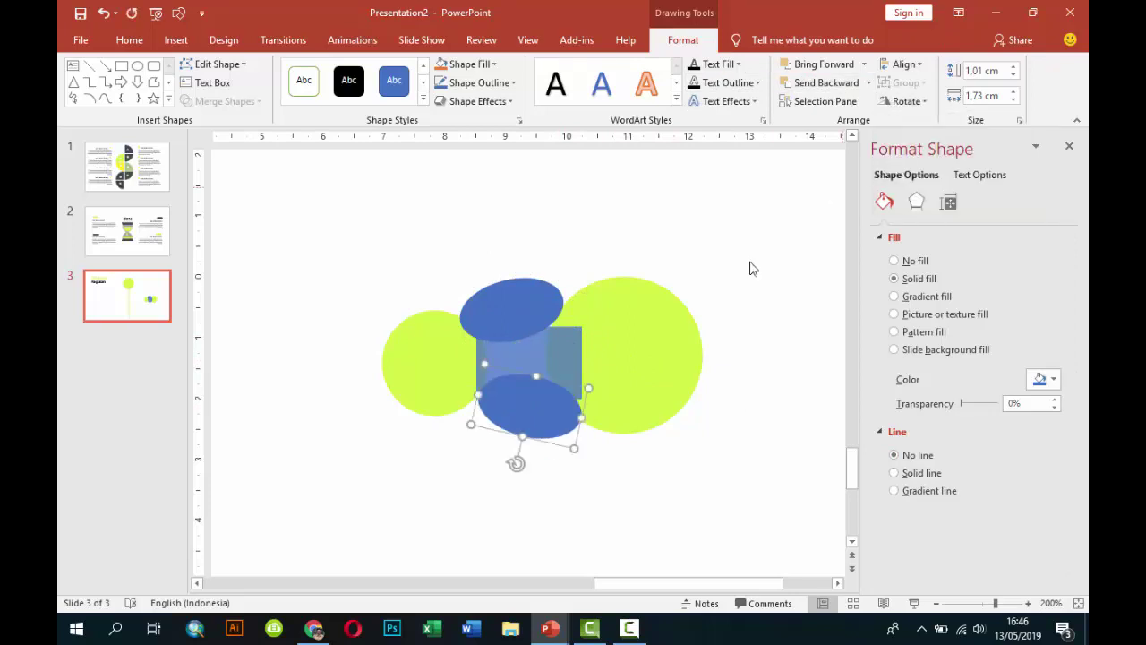
left_click_drag(550, 399, 540, 399)
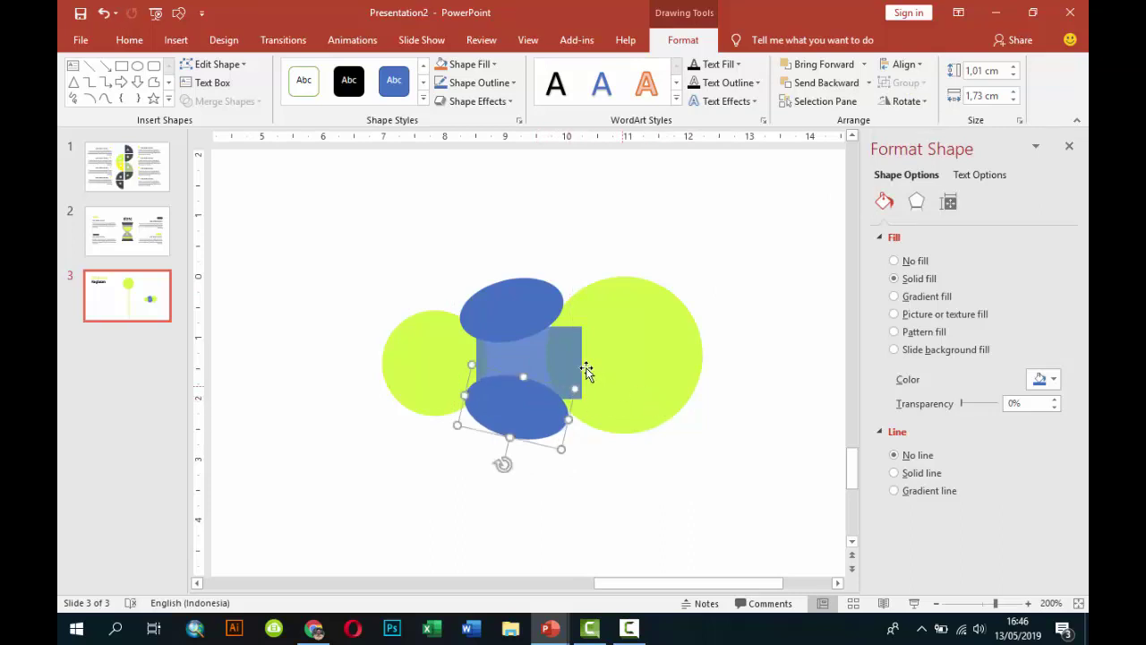
Subtract both ellipses from the rectangle to form a curved connector and fill it lime green.
left_click(566, 345)
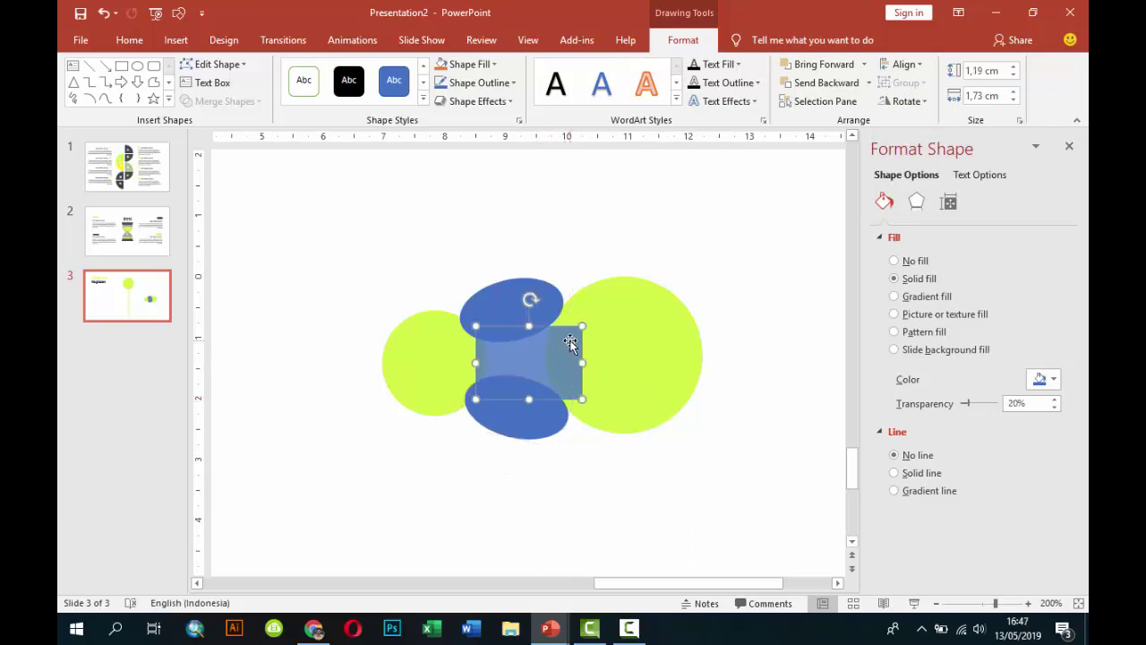
left_click(537, 410, "shift")
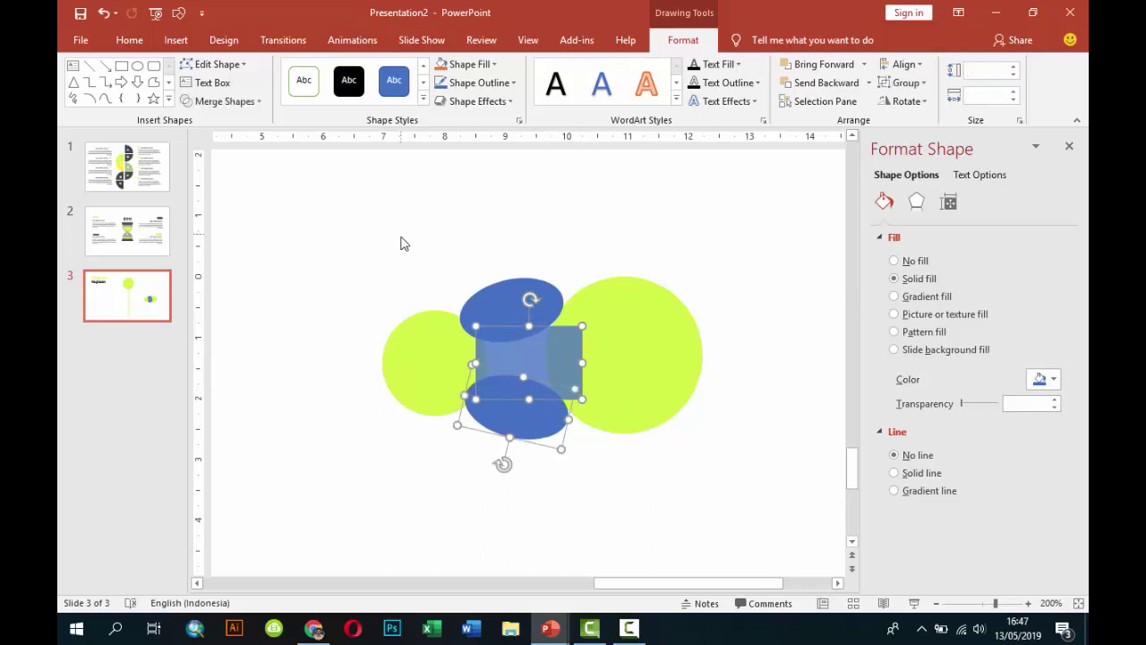
left_click(226, 101)
left_click(221, 197)
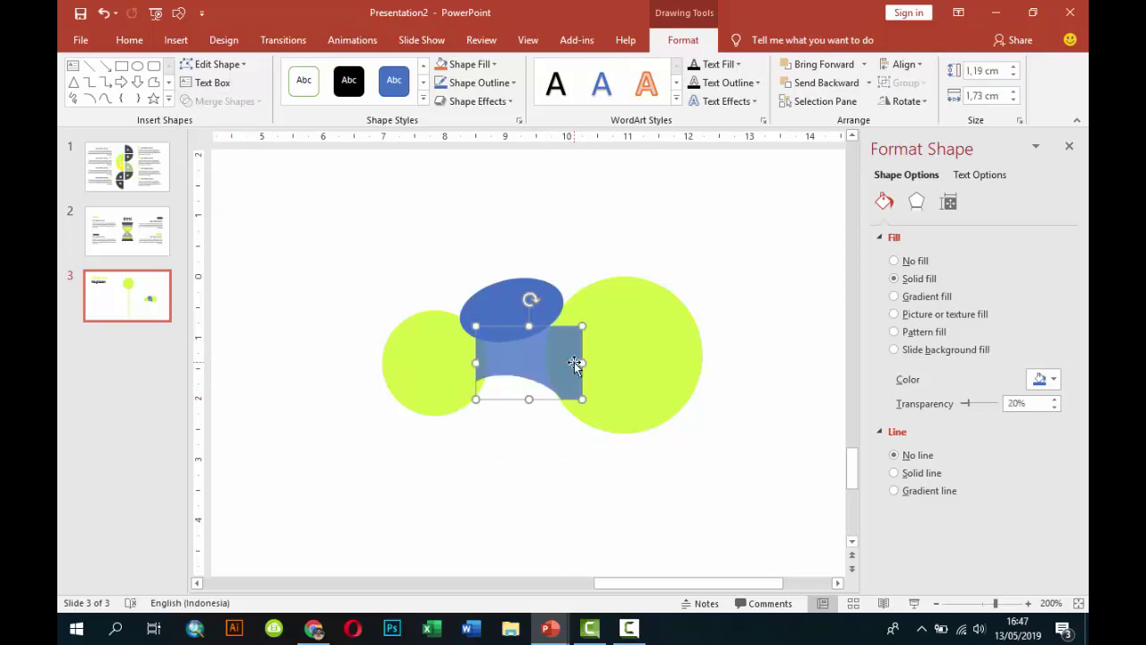
left_click(557, 301)
left_click(226, 102)
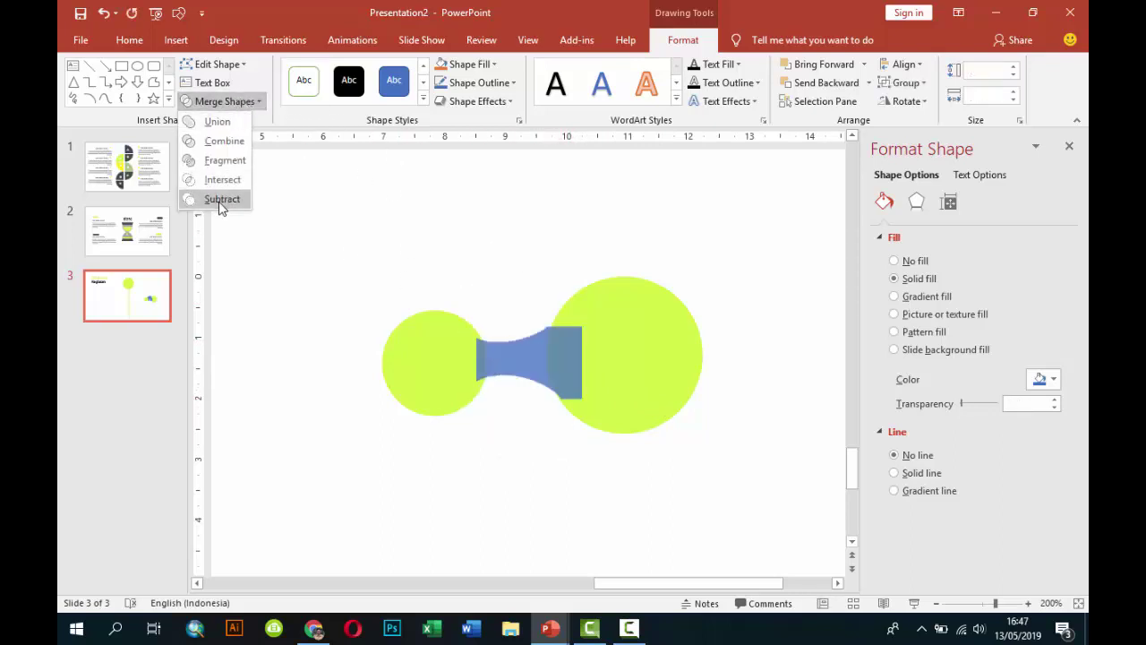
left_click(222, 199)
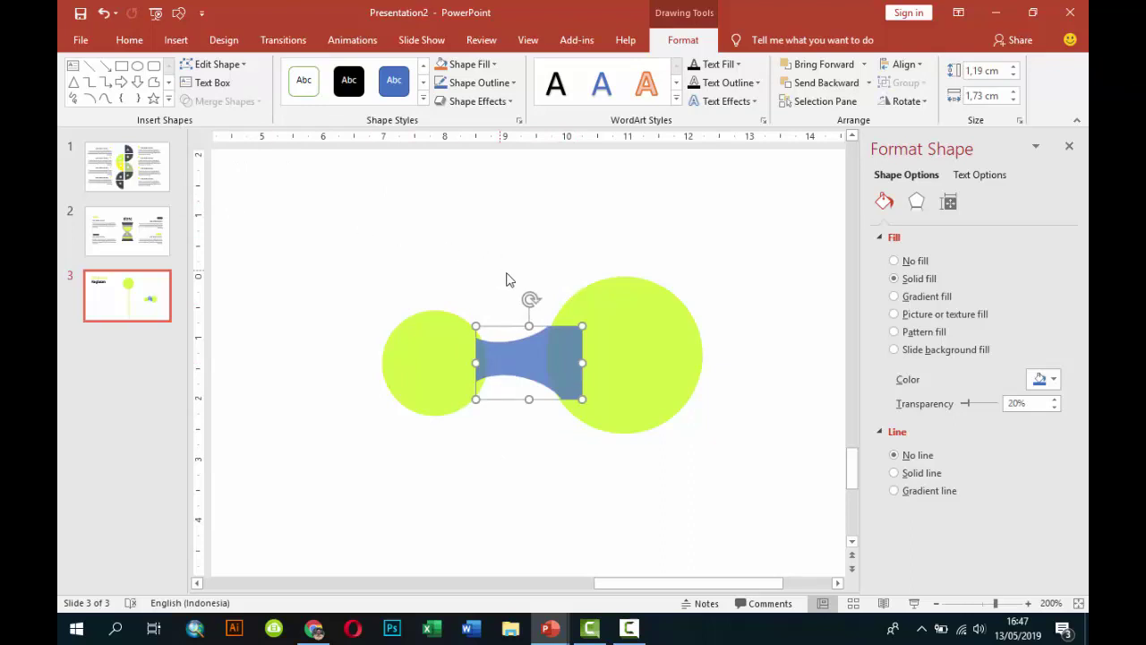
left_click(1039, 382)
left_click(955, 537)
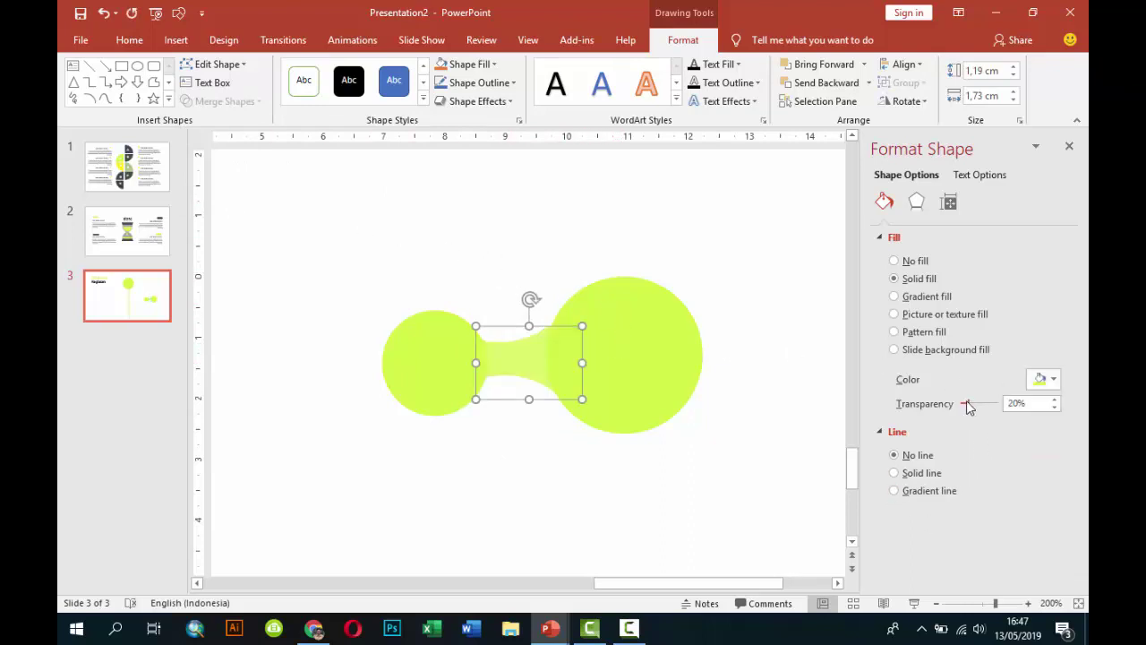
left_click(701, 304)
Nudge the circles into place and union them with the connector into one dumbbell shape.
left_click(625, 323)
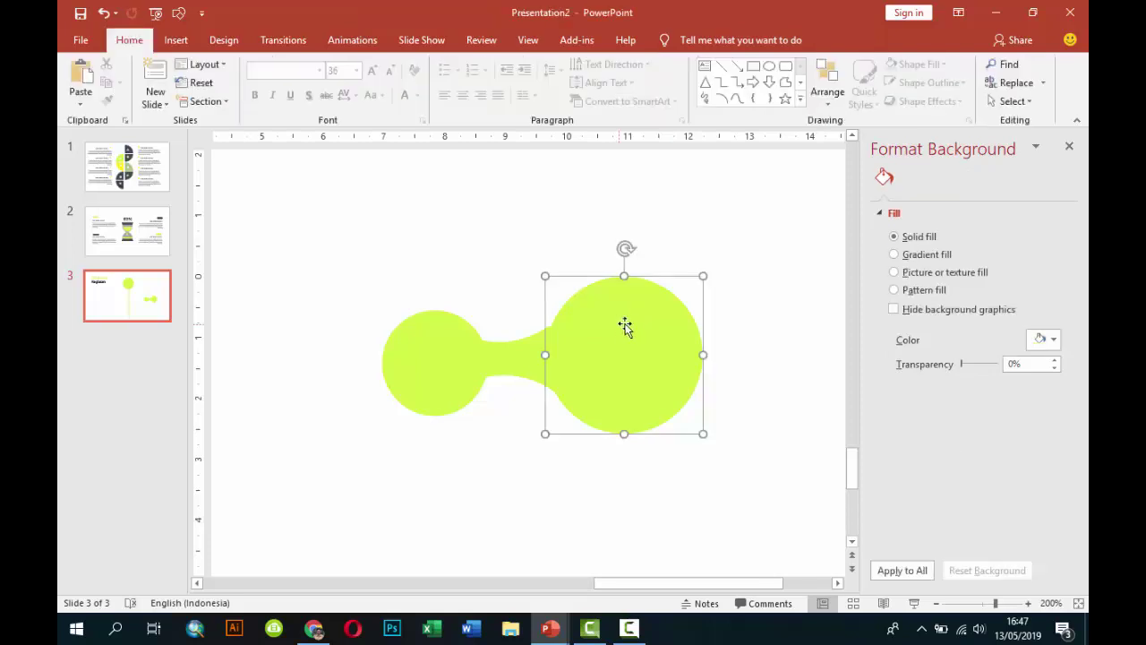
key("Left")
key("Left")
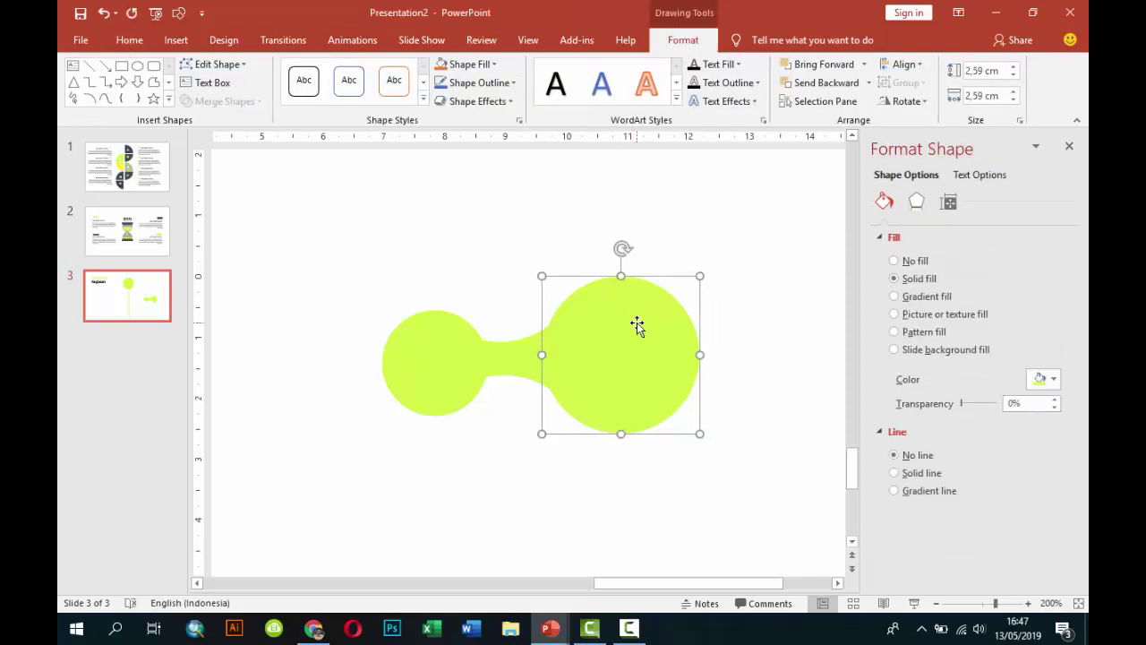
left_click(454, 358)
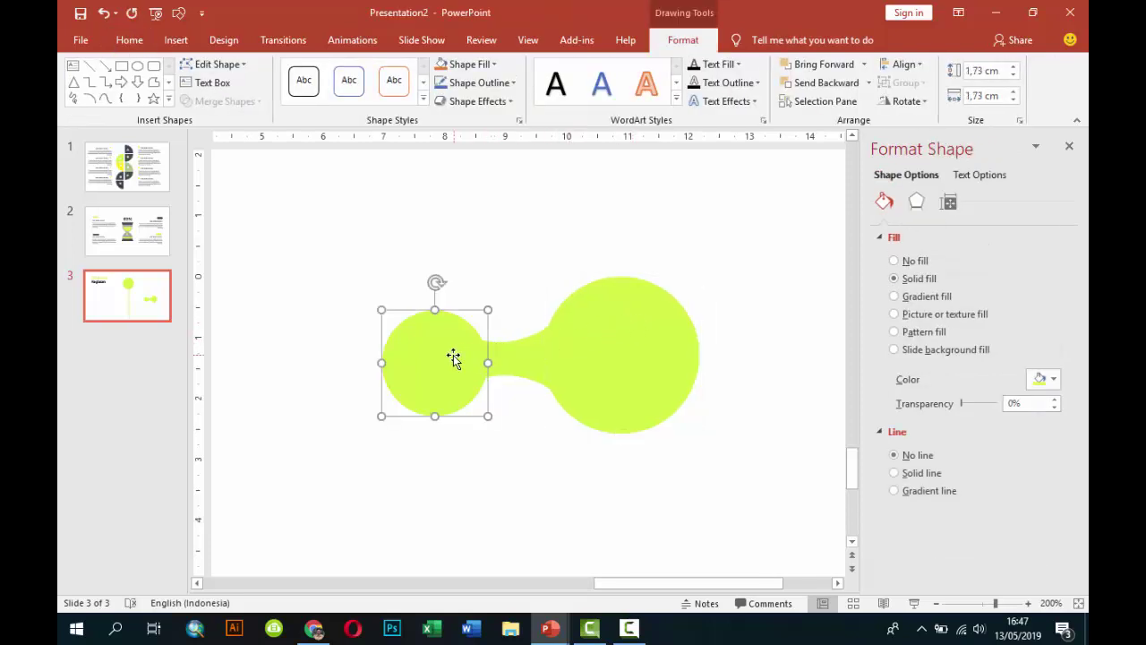
key("Left")
key("Left")
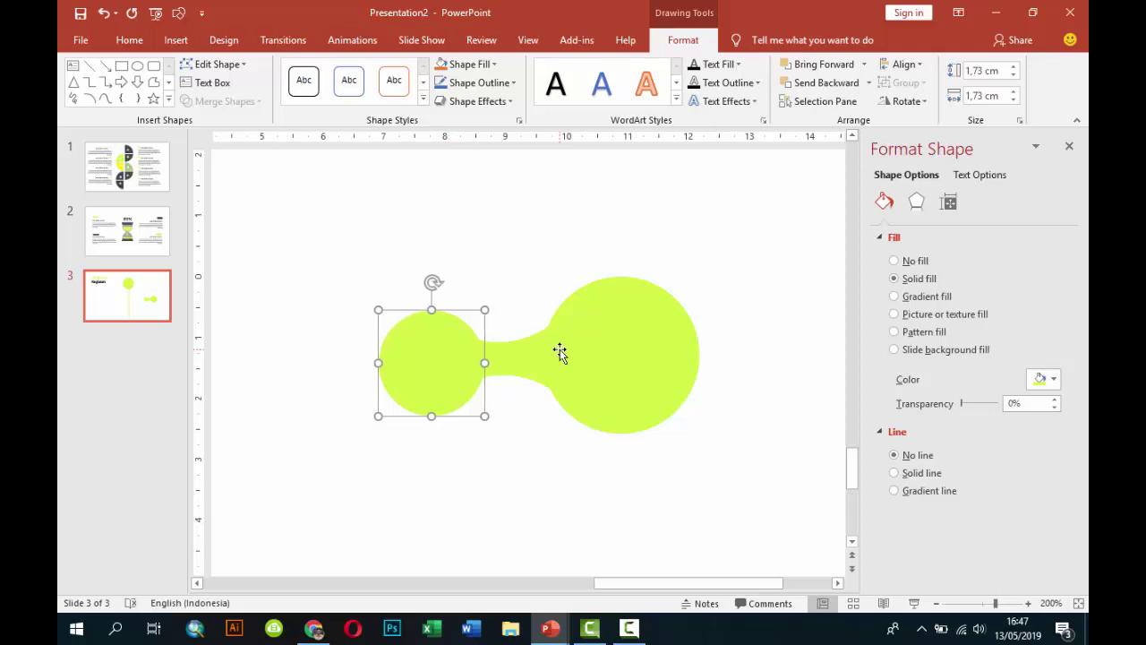
key("Right")
key("Right")
key("Right")
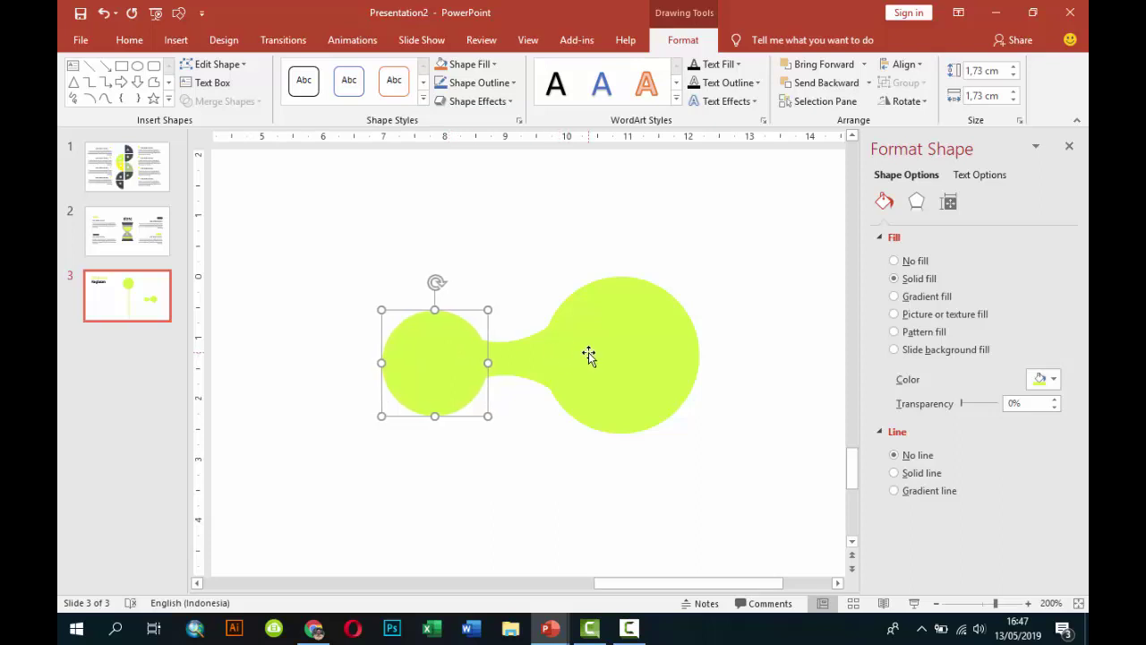
left_click(549, 355, "shift")
left_click(522, 357, "shift")
left_click(224, 102)
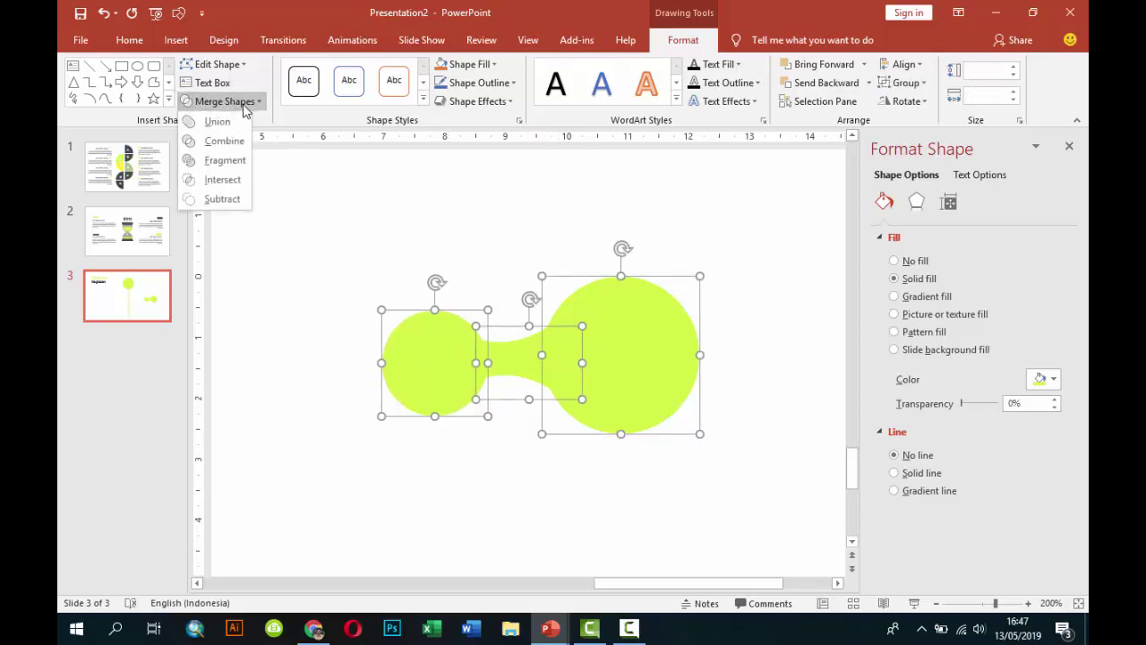
left_click(232, 121)
left_click(596, 239)
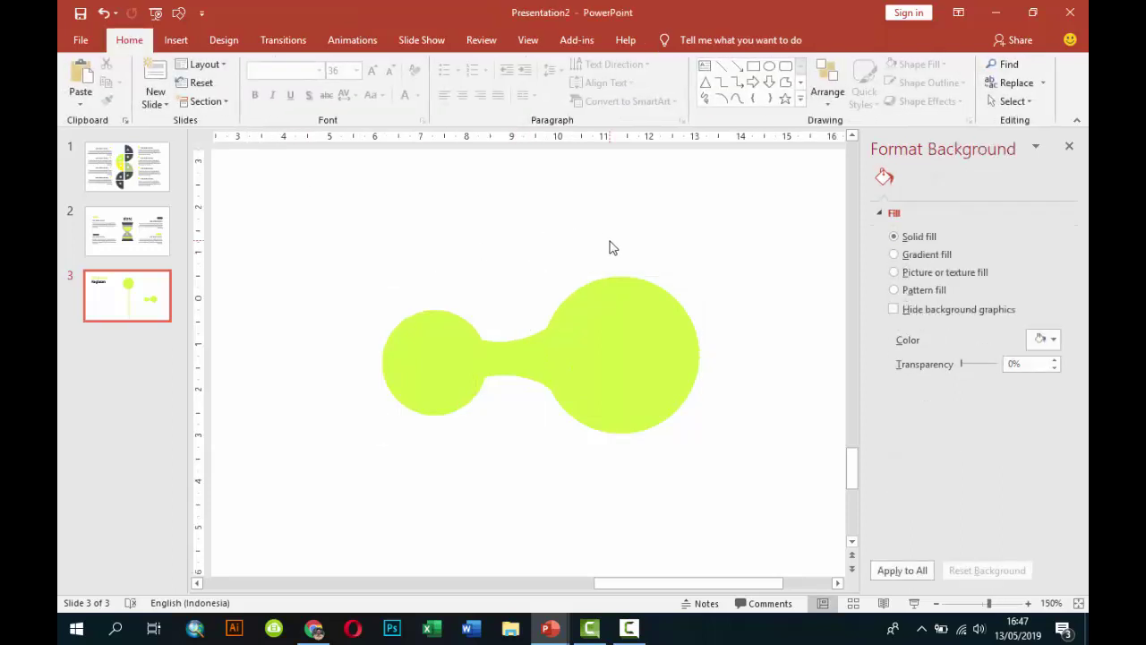
scroll(612, 248, "down", 5)
scroll(612, 248, "down", 2)
Shrink the merged two-circle lime shape and set it on the stem below the large circle.
left_click(729, 391)
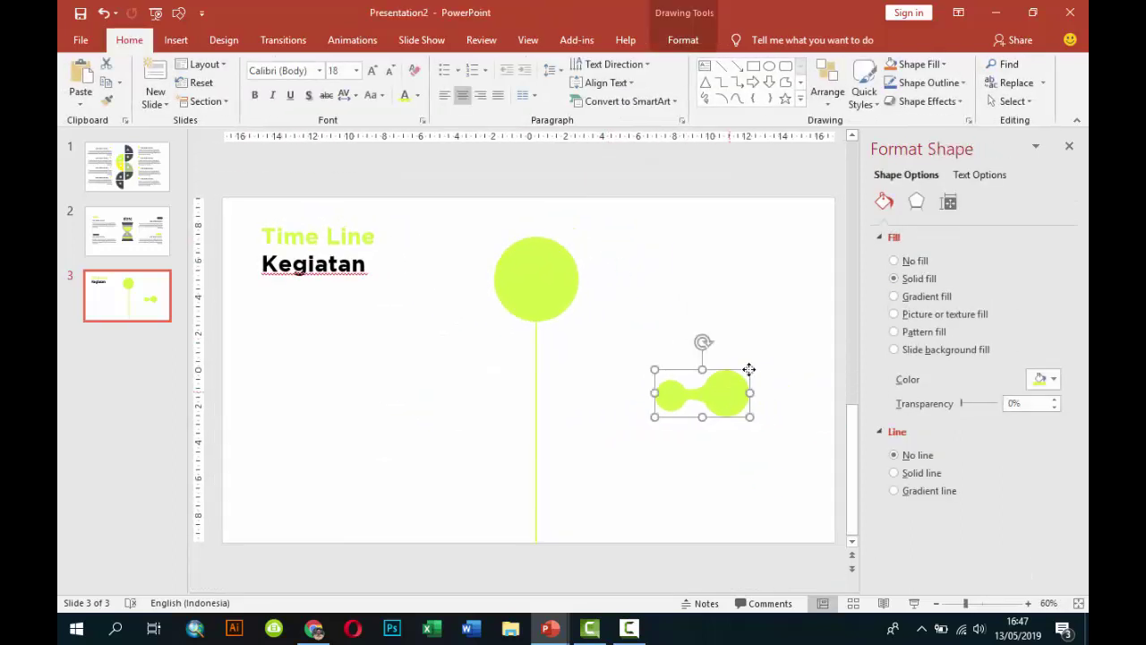
left_click_drag(750, 368, 537, 409)
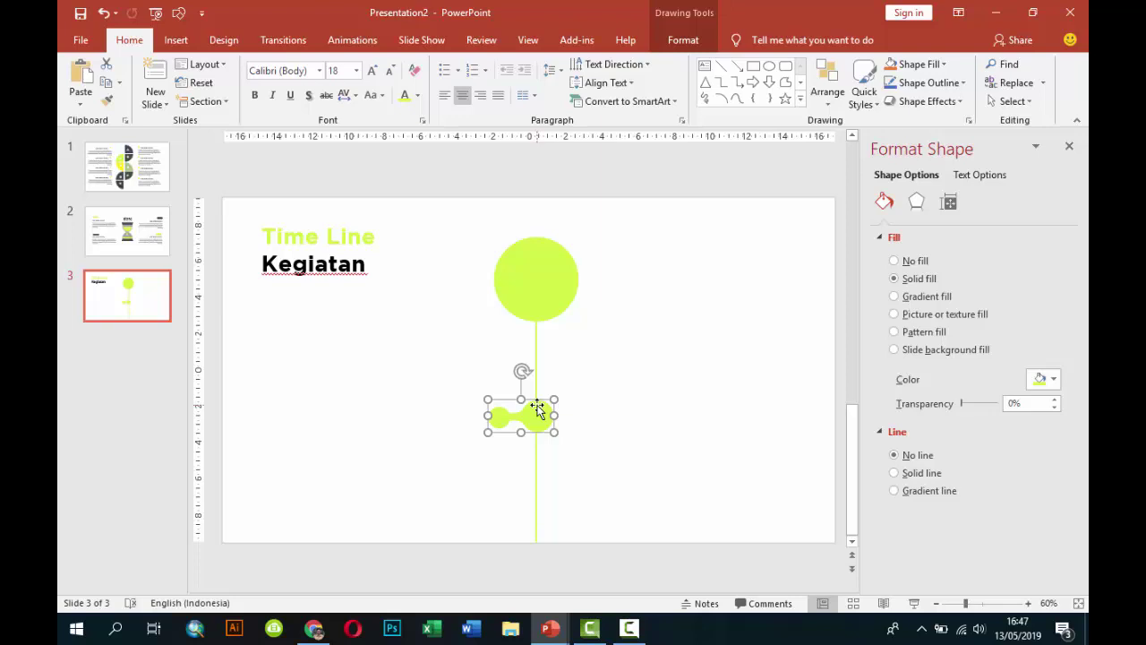
left_click(623, 394)
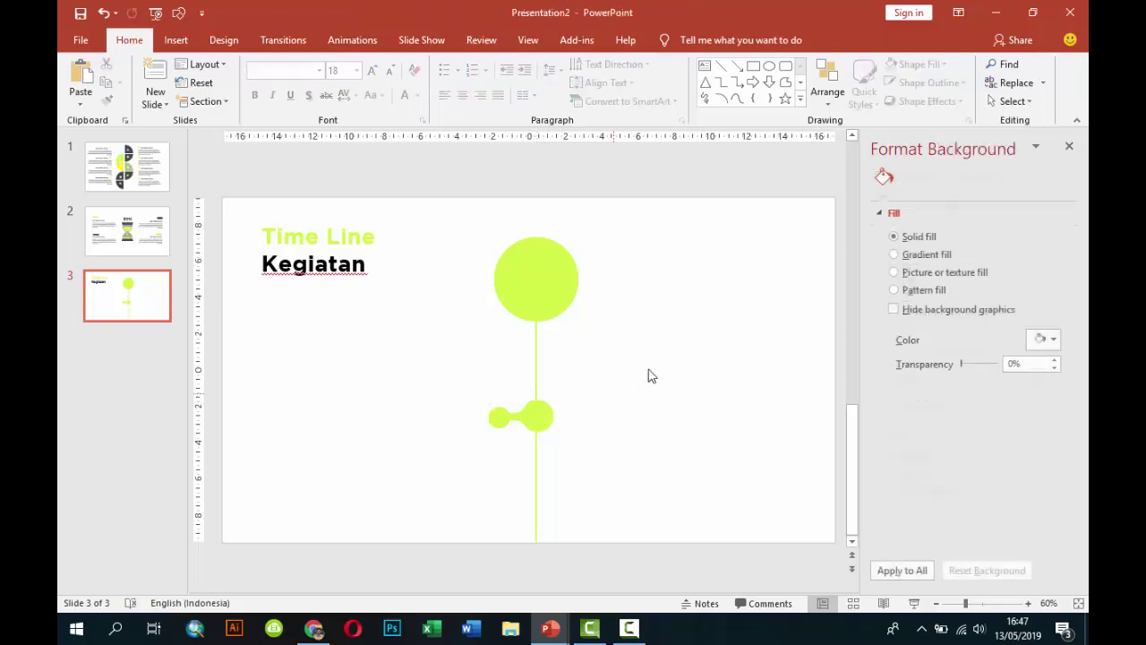
Copy slide 2's 'Sub Judul Disini' heading and body text onto slide 3, right of the marker.
left_click(126, 232)
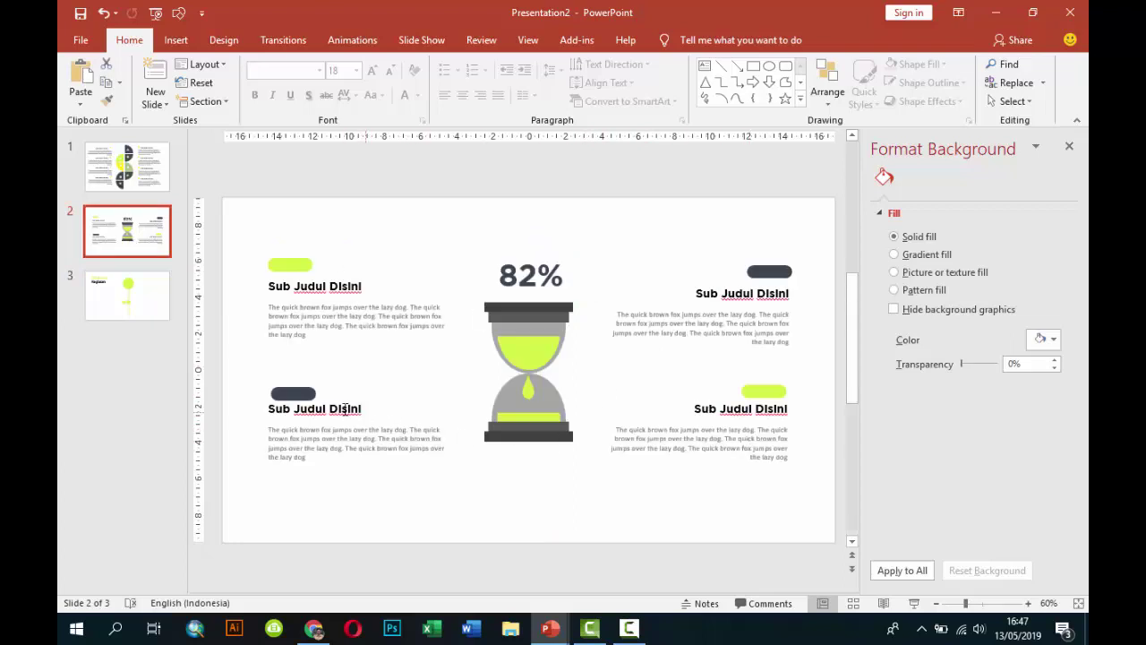
left_click(345, 409)
left_click(373, 439, "shift")
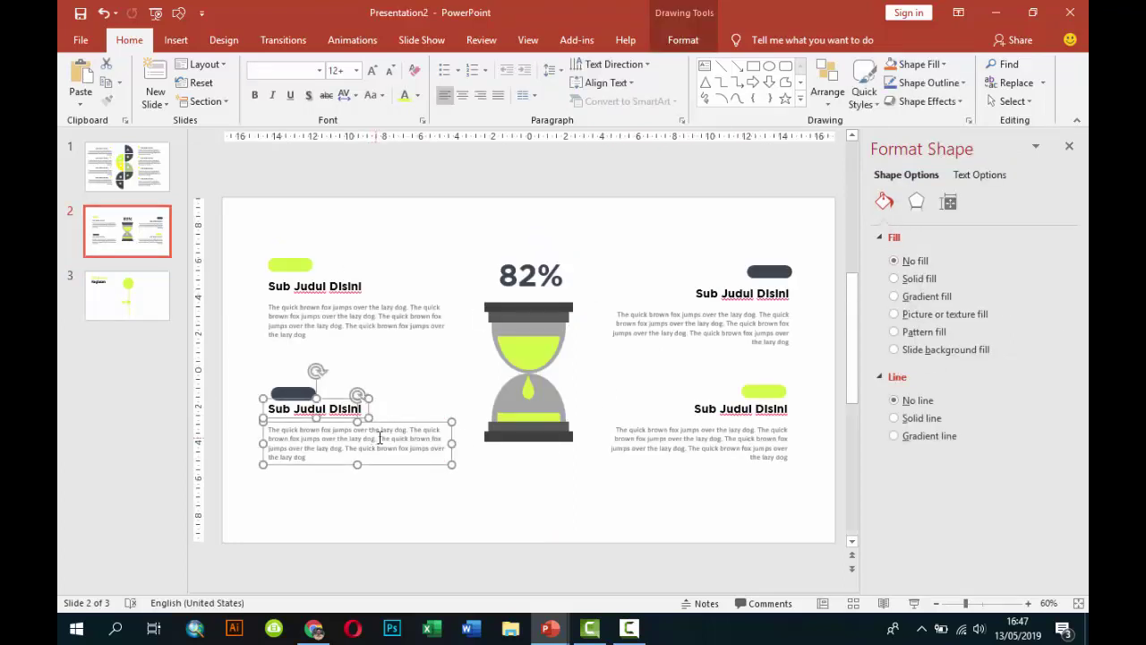
left_click(158, 309)
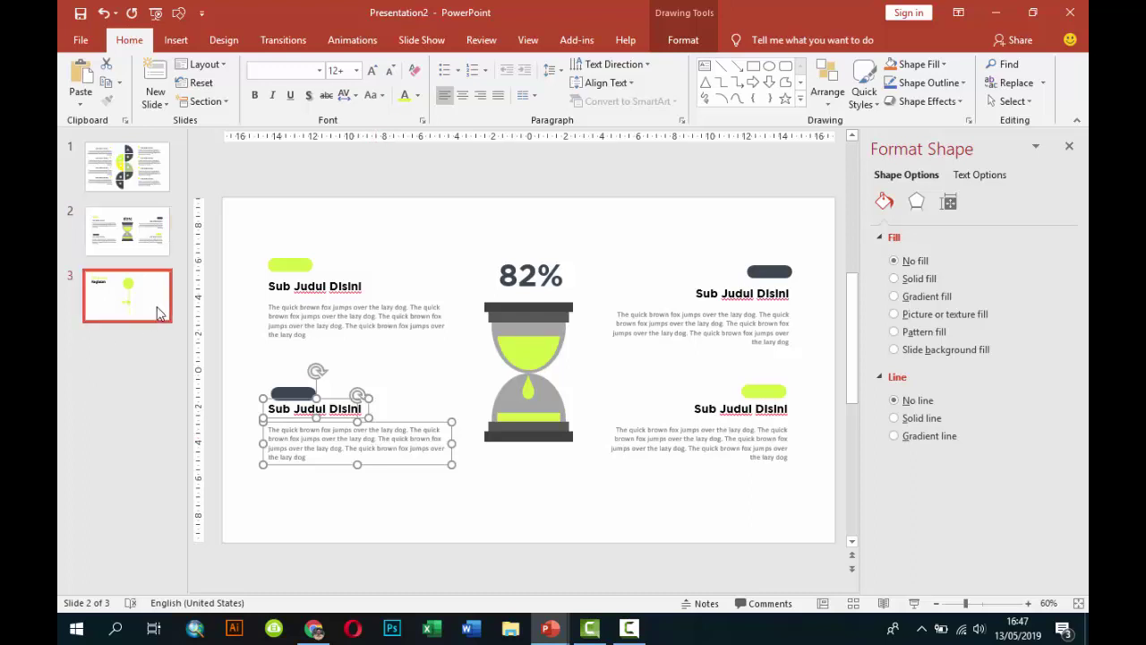
key("ctrl+v")
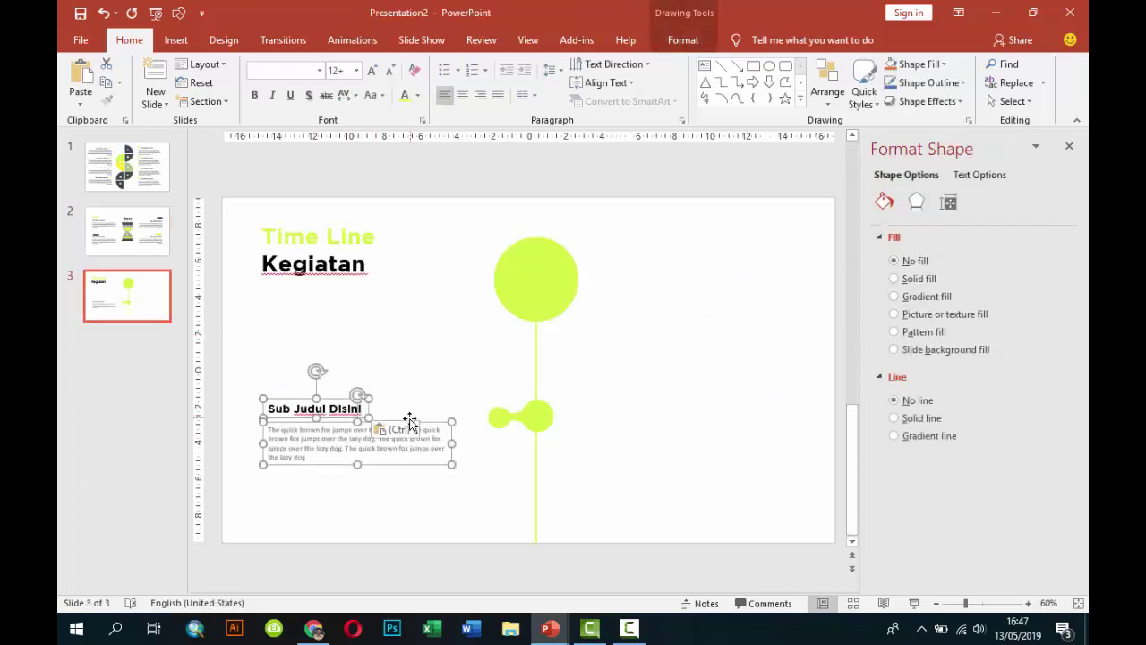
left_click_drag(427, 418, 735, 430)
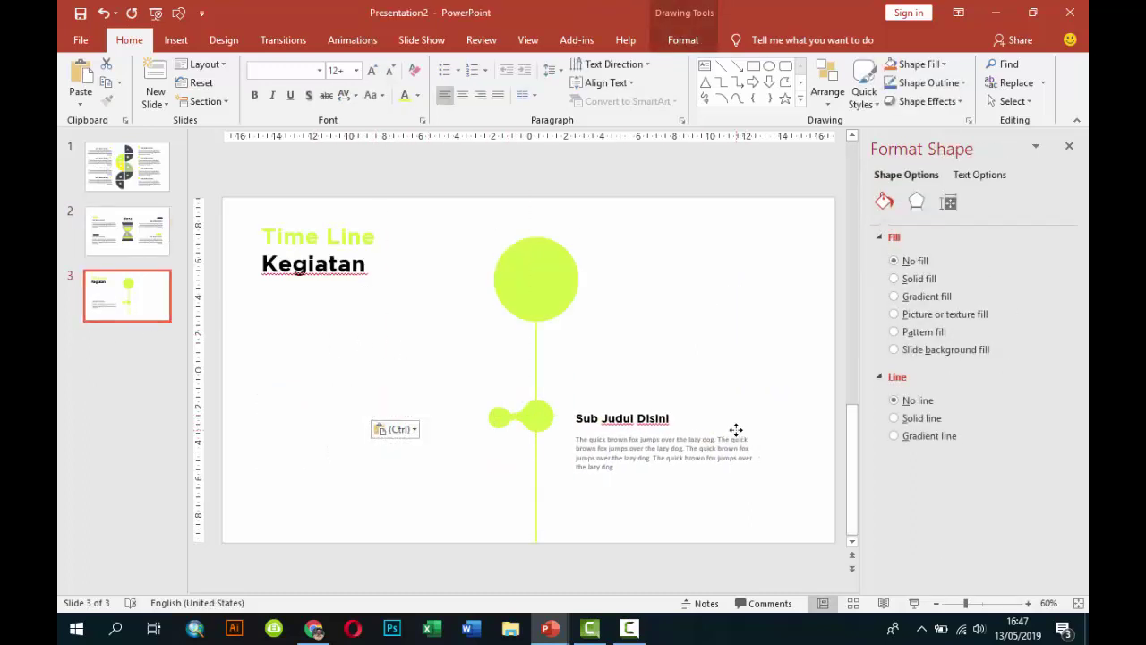
left_click(732, 394)
left_click(642, 409)
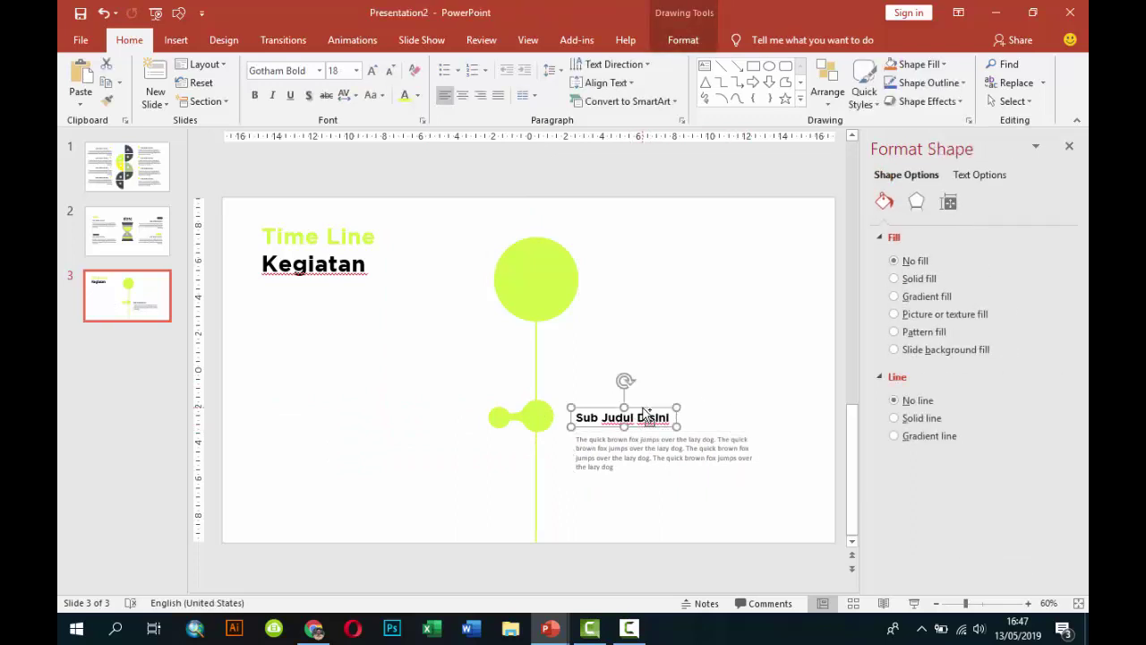
Copy the heading as a '1' label and place it on the marker's small circle.
left_click_drag(644, 411, 309, 445, "ctrl")
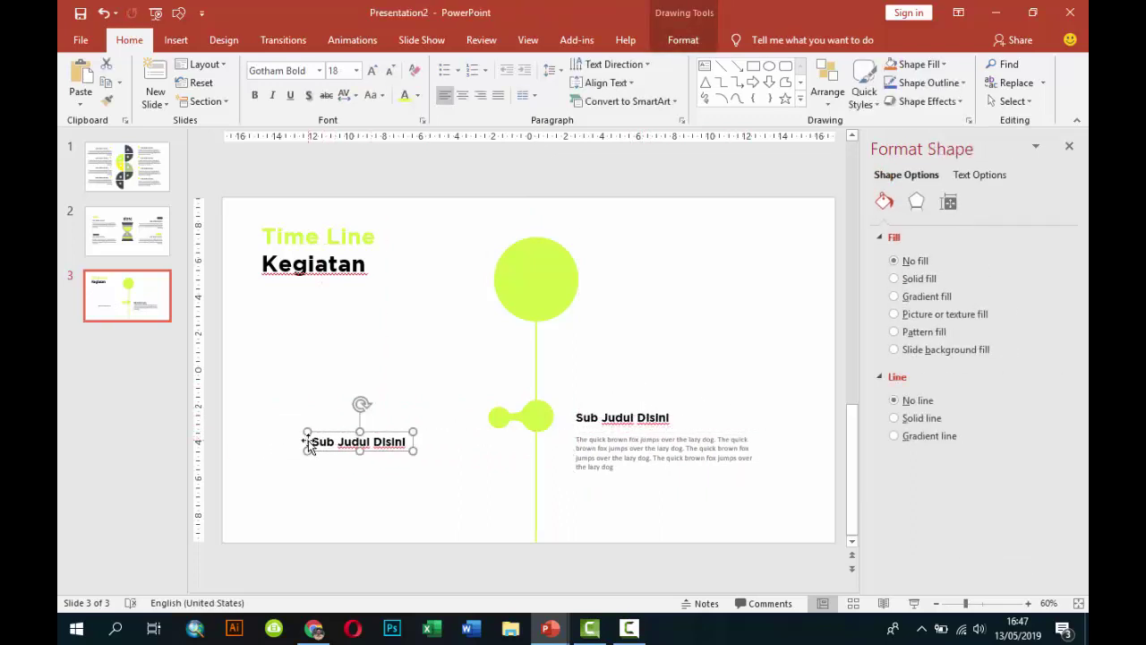
triple_click(332, 441)
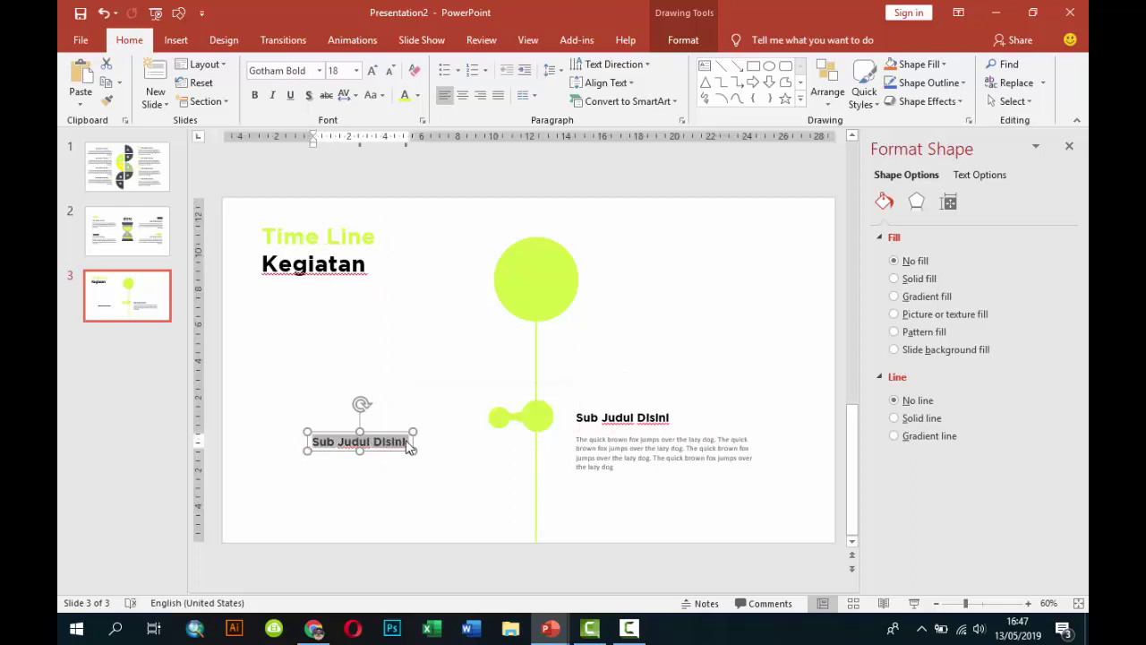
type("1")
left_click(334, 448)
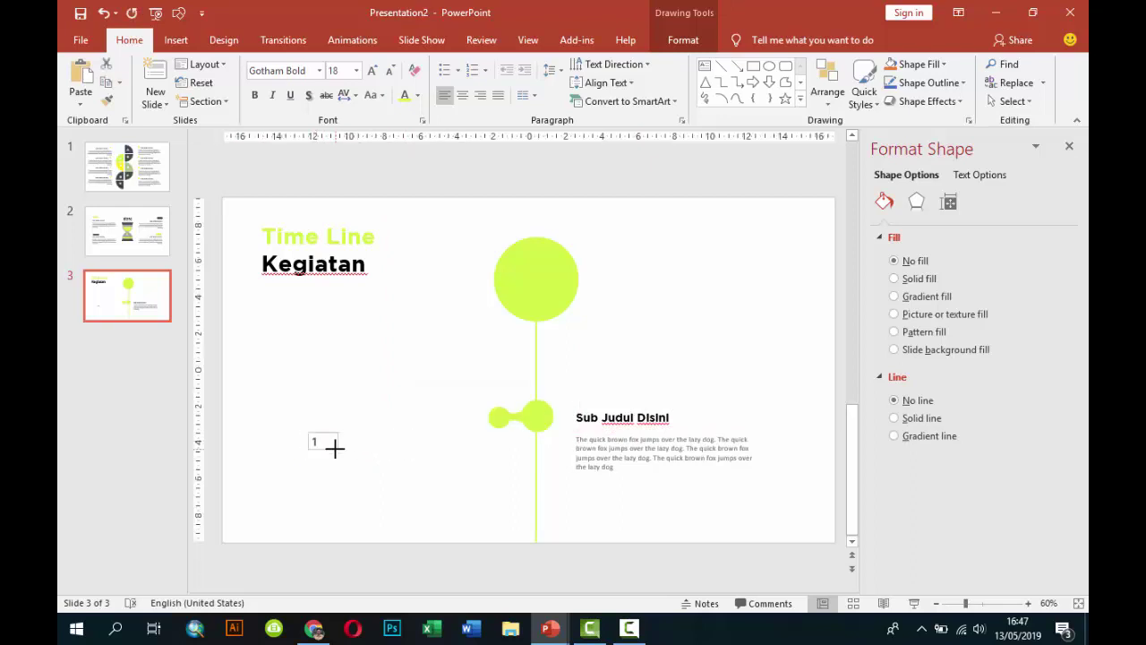
left_click(333, 433)
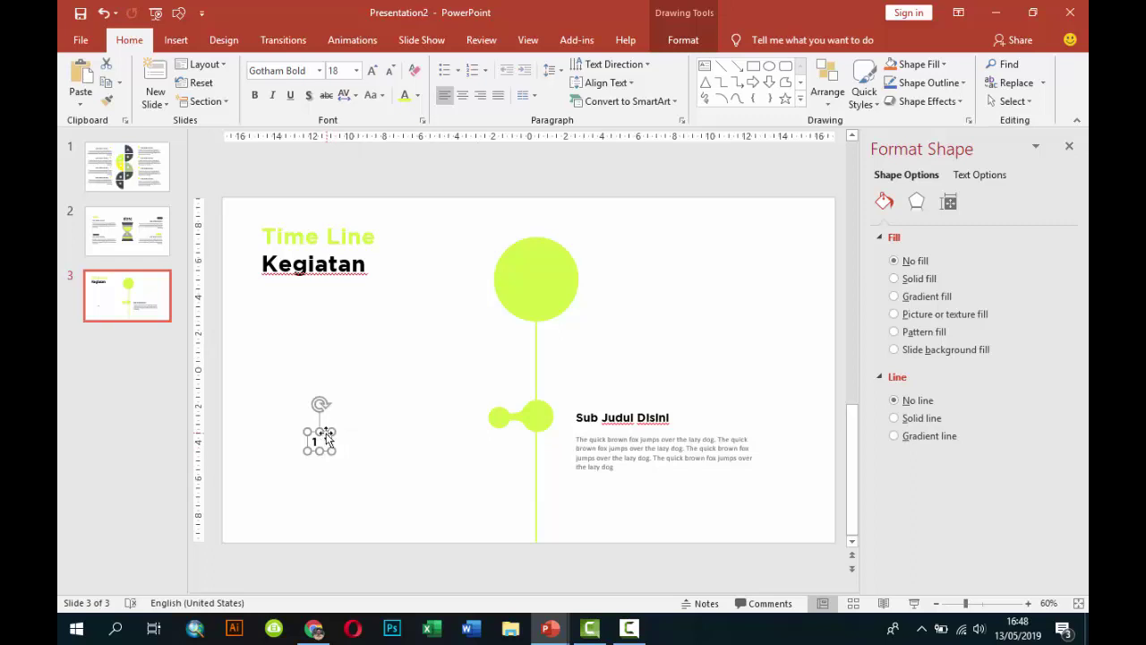
left_click_drag(326, 437, 549, 408)
Duplicate the heading into a narrow '2018' year label left of the marker.
left_click(627, 416)
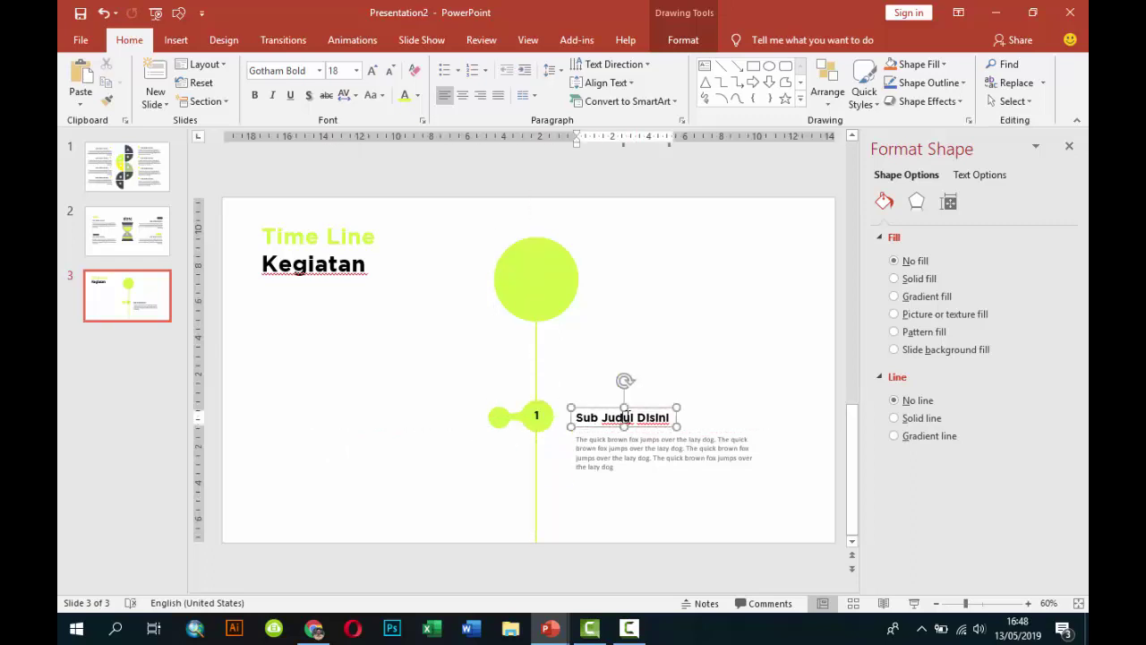
left_click(639, 407)
key("ctrl+d")
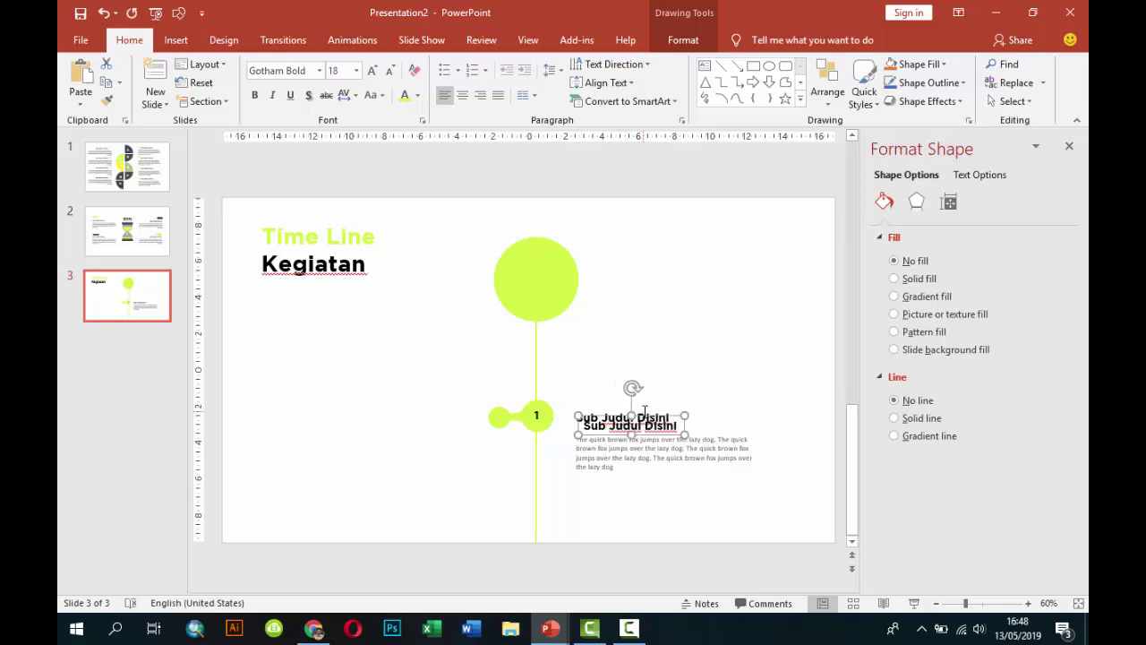
left_click_drag(655, 414, 441, 409)
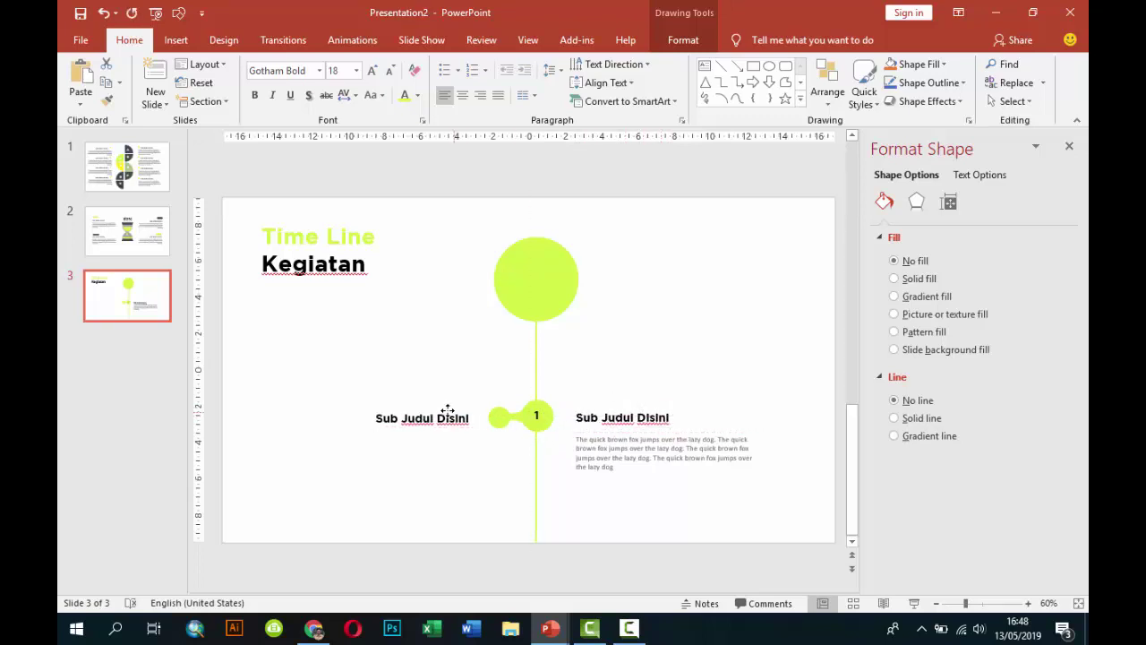
triple_click(394, 416)
type("2018")
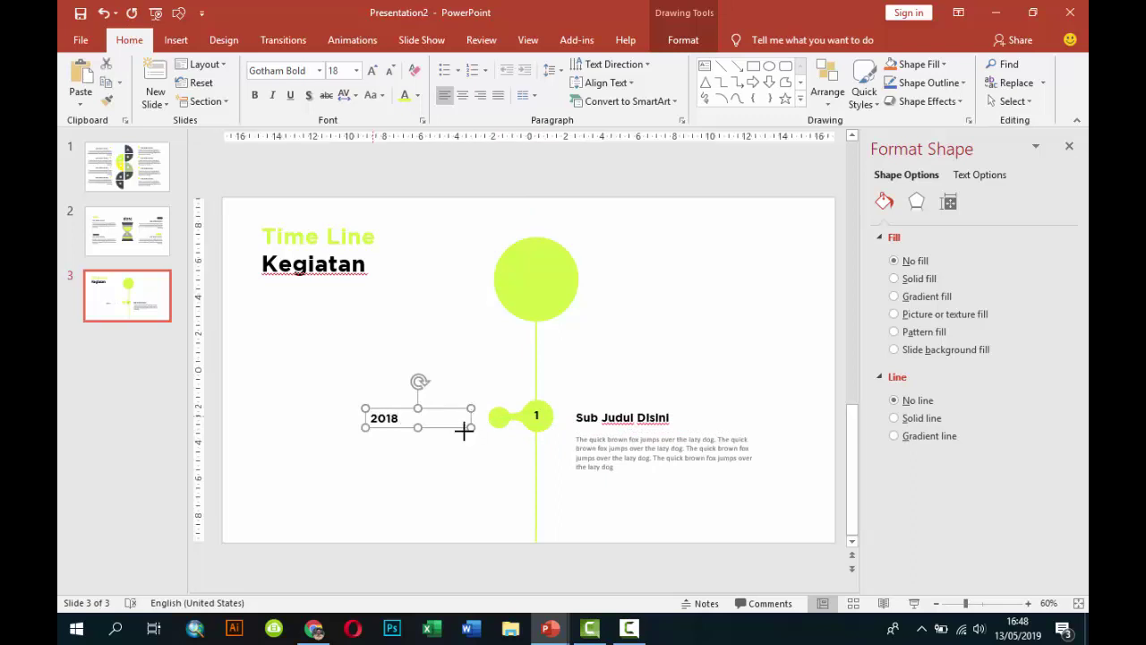
mouse_move(472, 427)
left_mouse_down()
mouse_move(414, 427)
mouse_move(479, 407)
left_mouse_up()
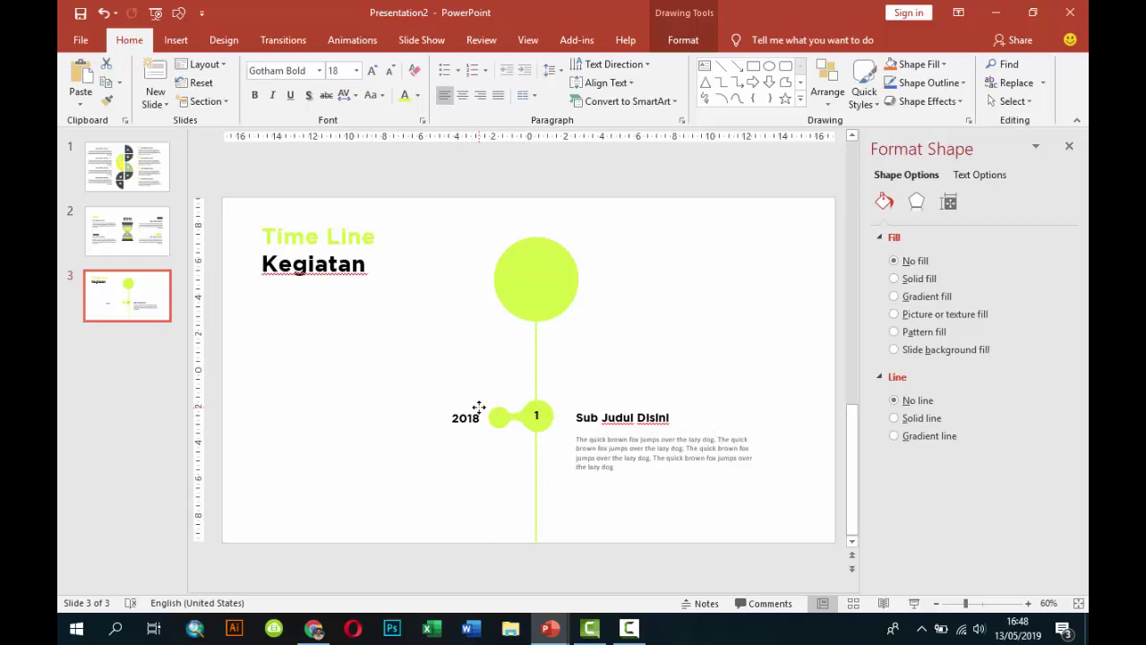
Make 2018 lime green and copy it into a new 'Start' label.
left_click(405, 95)
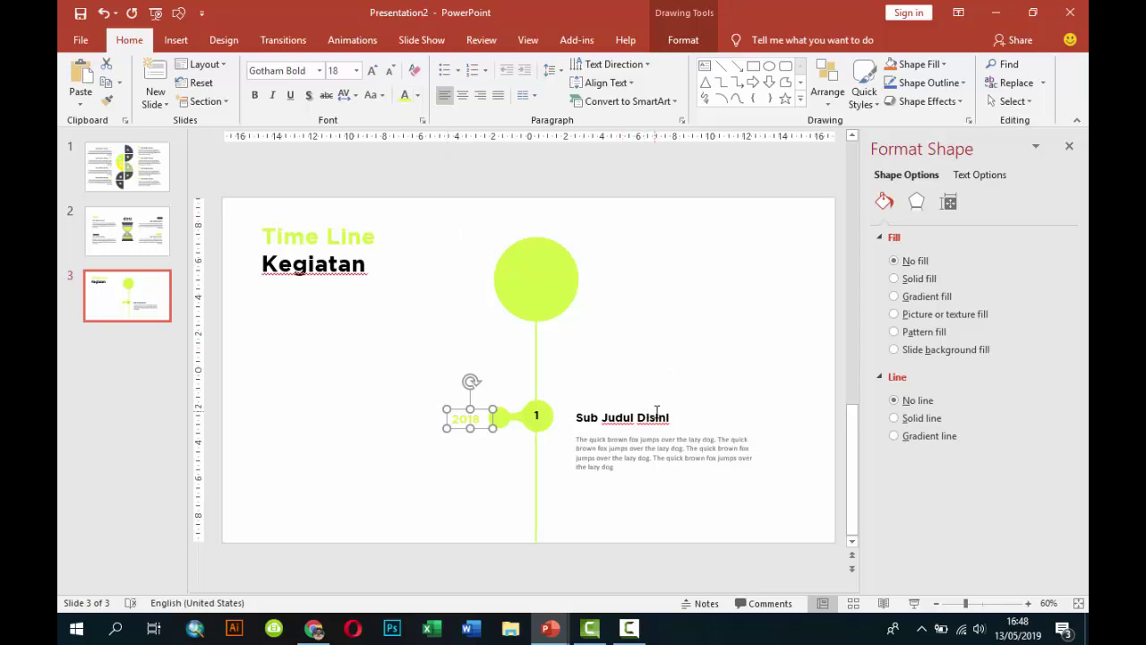
key("ctrl+v")
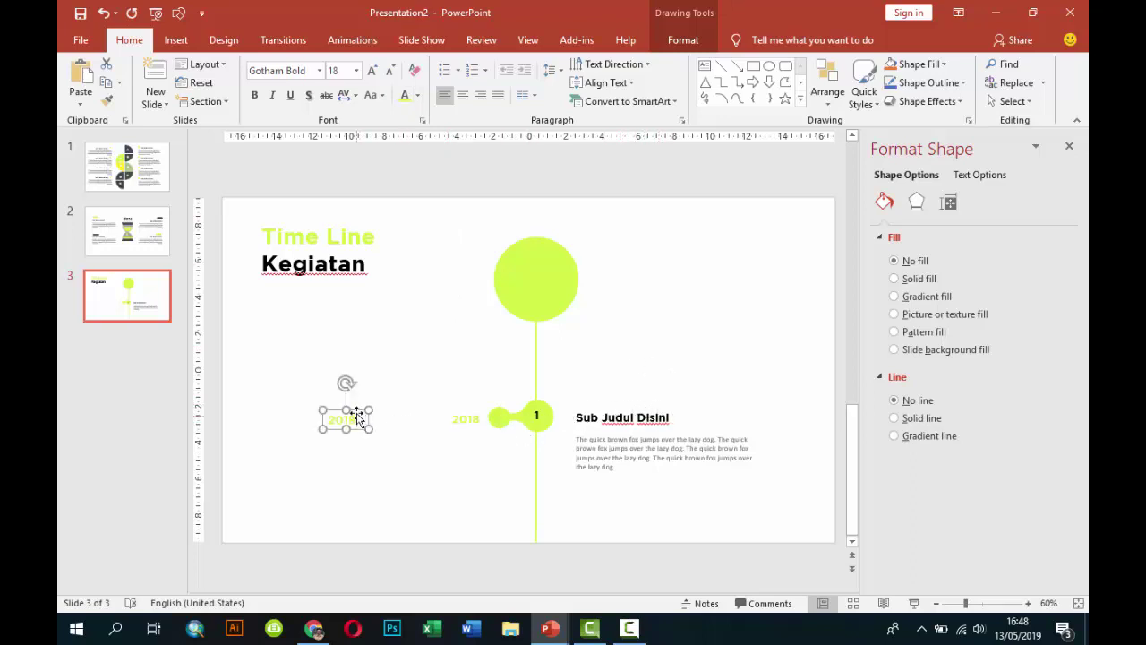
left_click(356, 415)
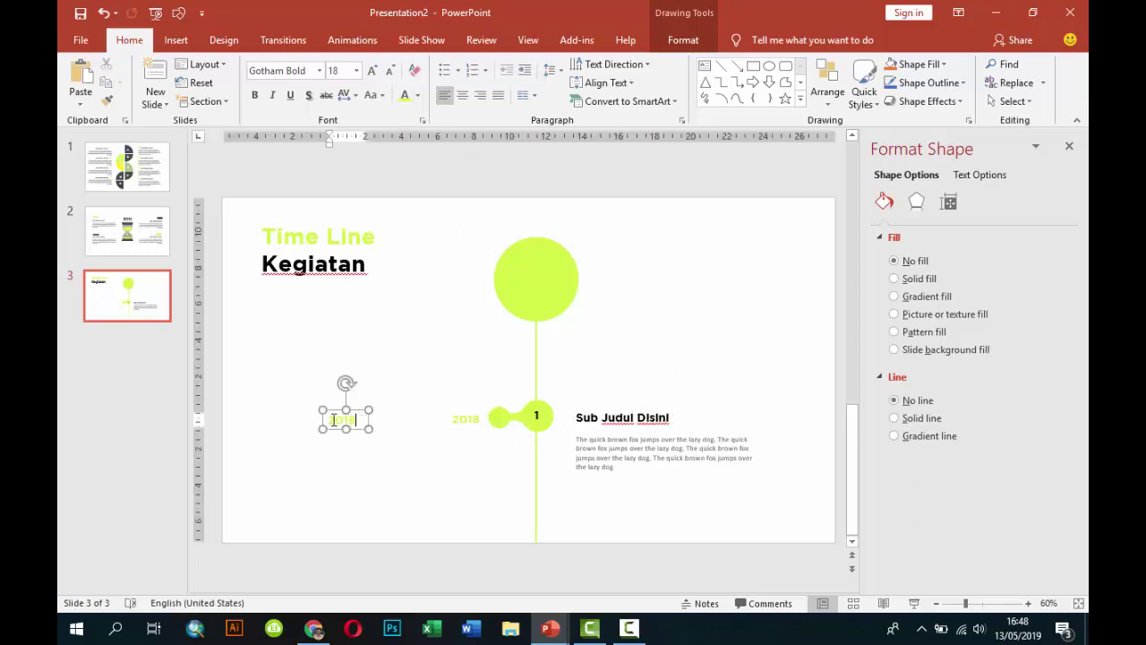
left_click_drag(332, 420, 360, 419)
type("Start")
Place the Start label on the large circle in white, centred.
left_click_drag(353, 415, 537, 273)
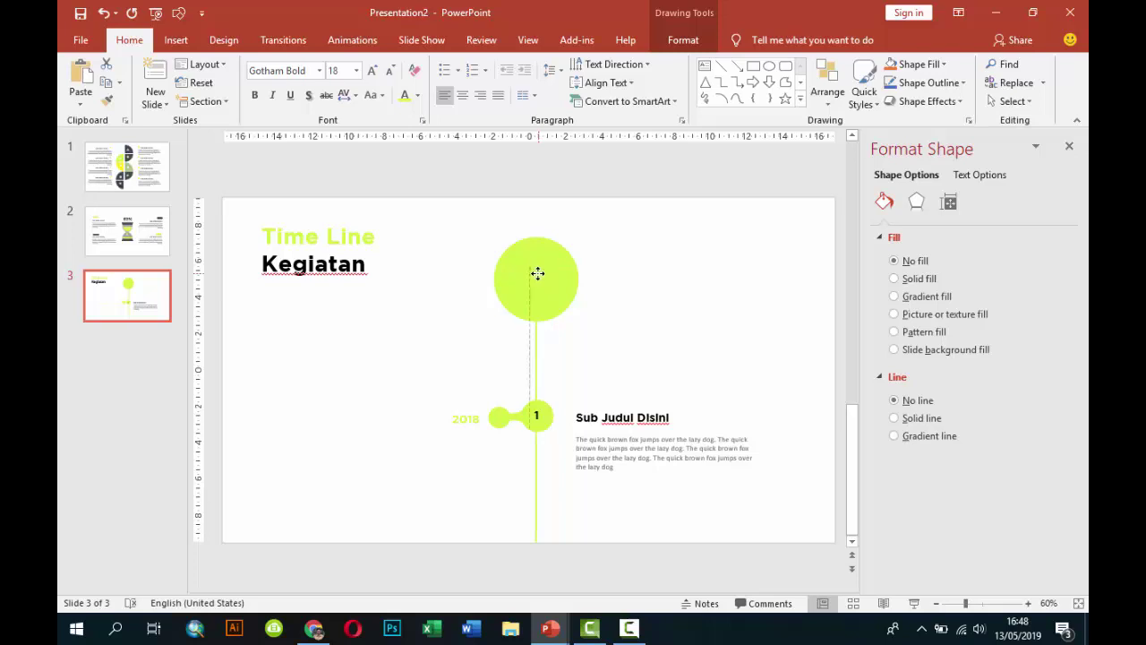
left_click(418, 95)
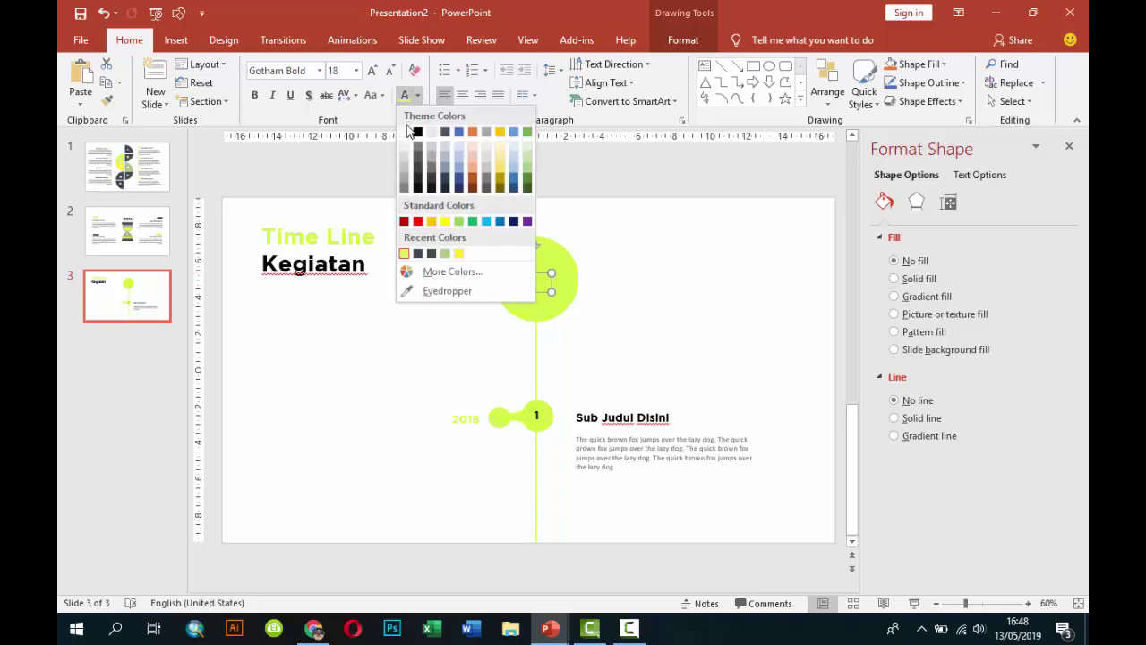
left_click(408, 131)
left_click(462, 95)
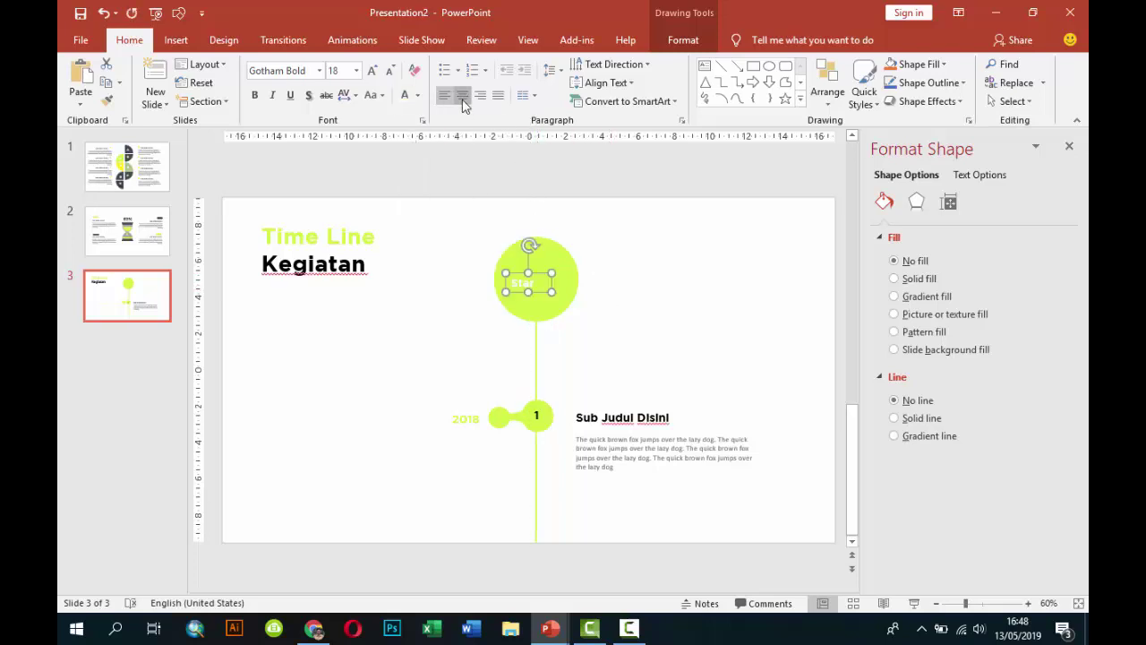
left_click_drag(545, 271, 551, 270)
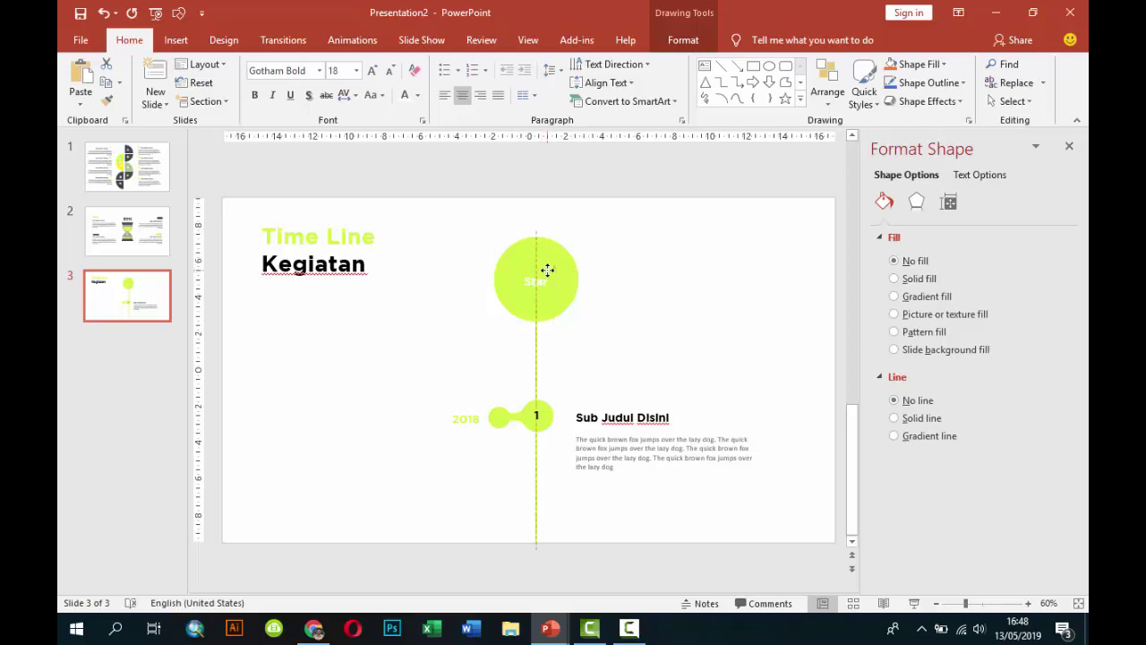
left_click(675, 277)
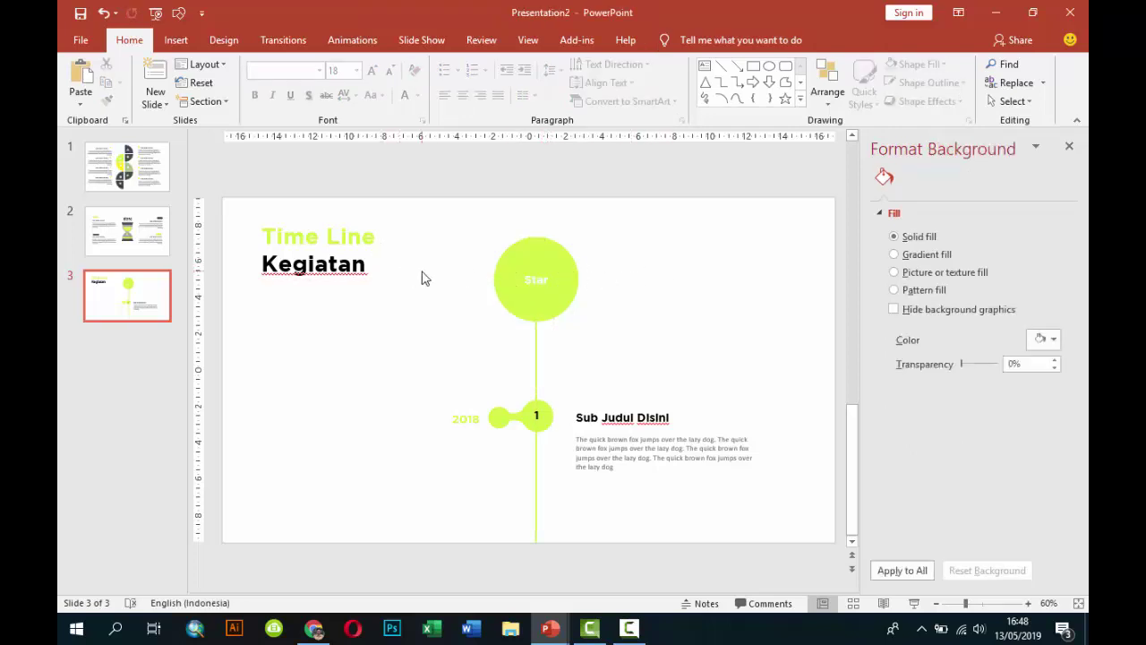
Nudge slide 3's 'Time Line Kegiatan' title block slightly down.
left_click(353, 258)
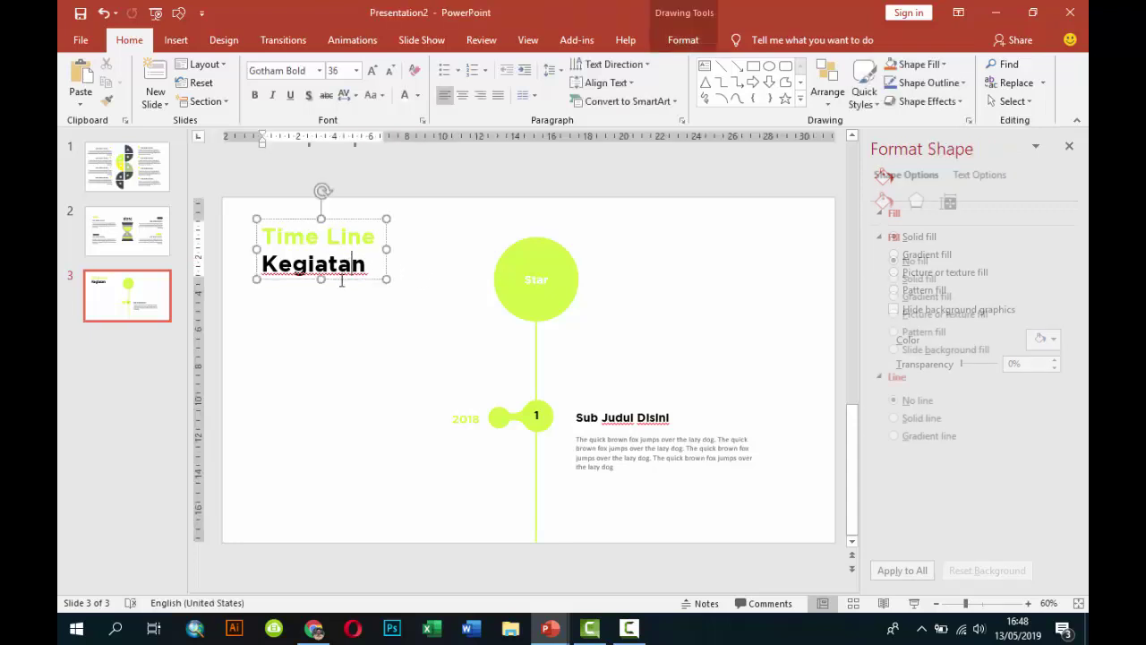
left_click_drag(344, 282, 349, 292)
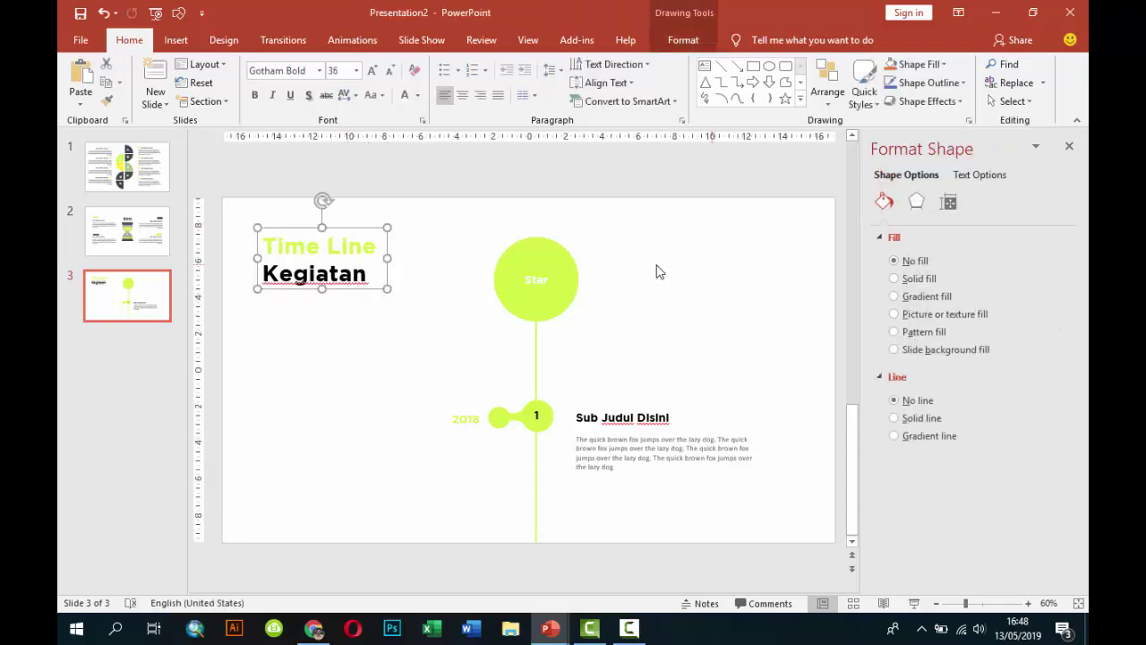
left_click(99, 308)
Duplicate slide 3 as a new slide 4.
right_click(103, 308)
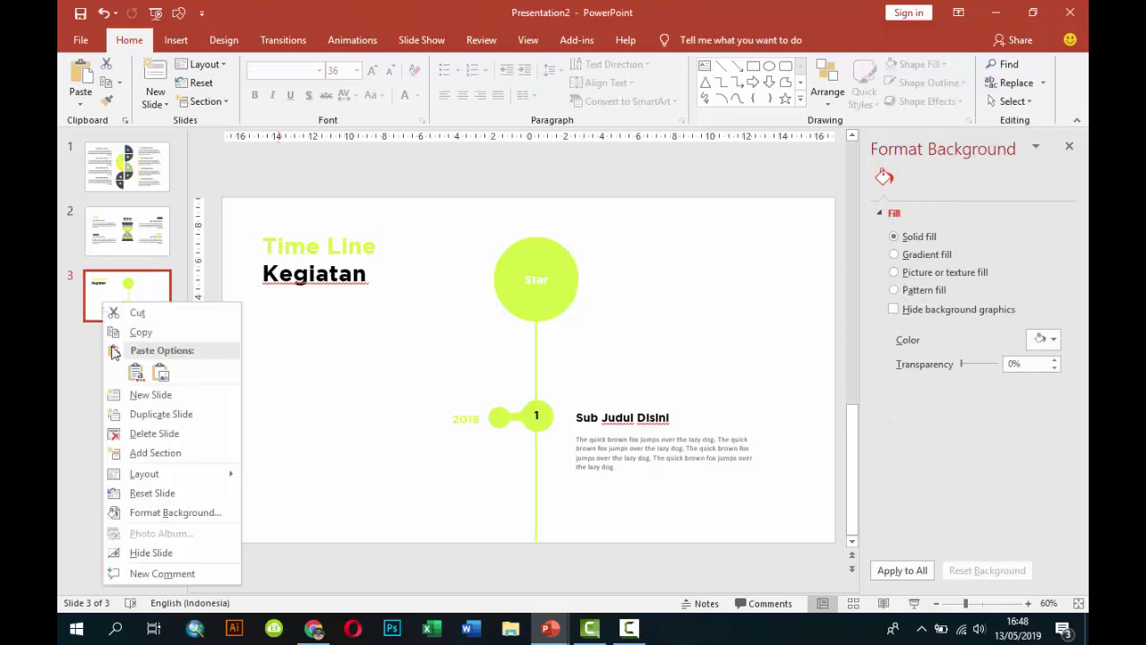
left_click(135, 414)
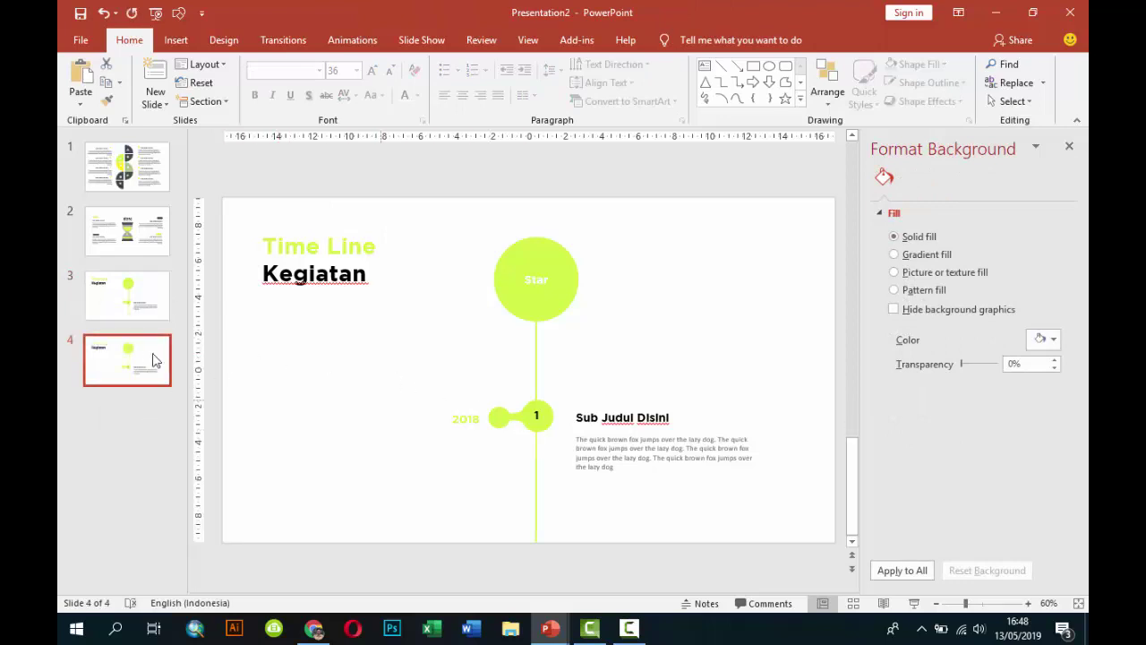
left_click(133, 302)
left_click(136, 358)
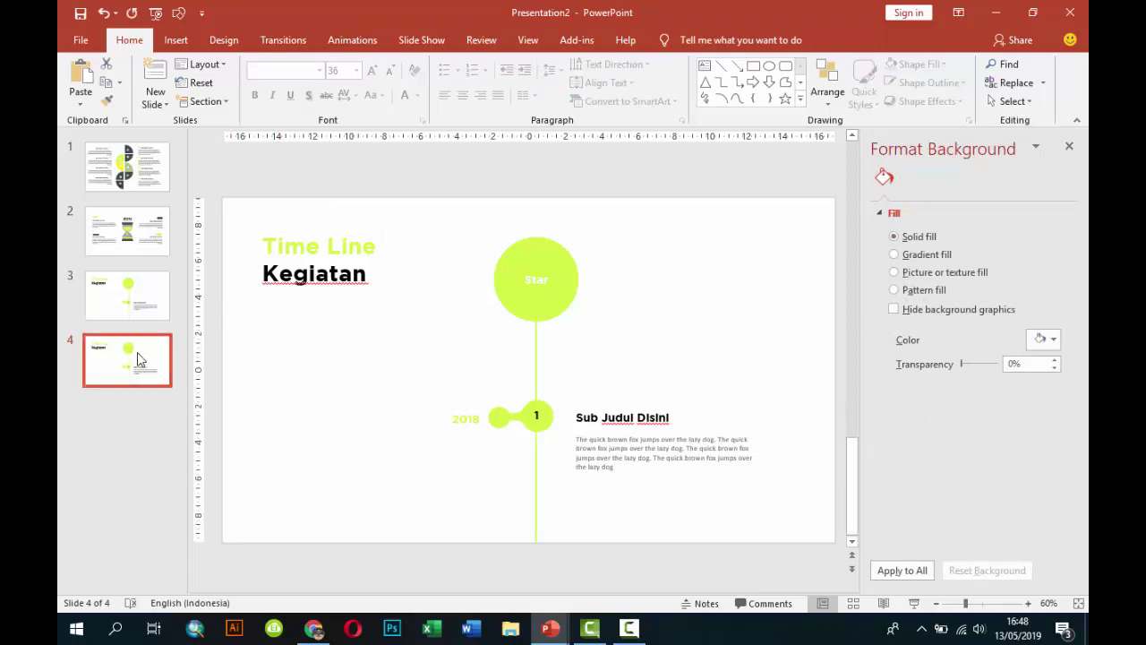
On slide 4, delete the large Star circle at the top of the timeline.
left_click(533, 342)
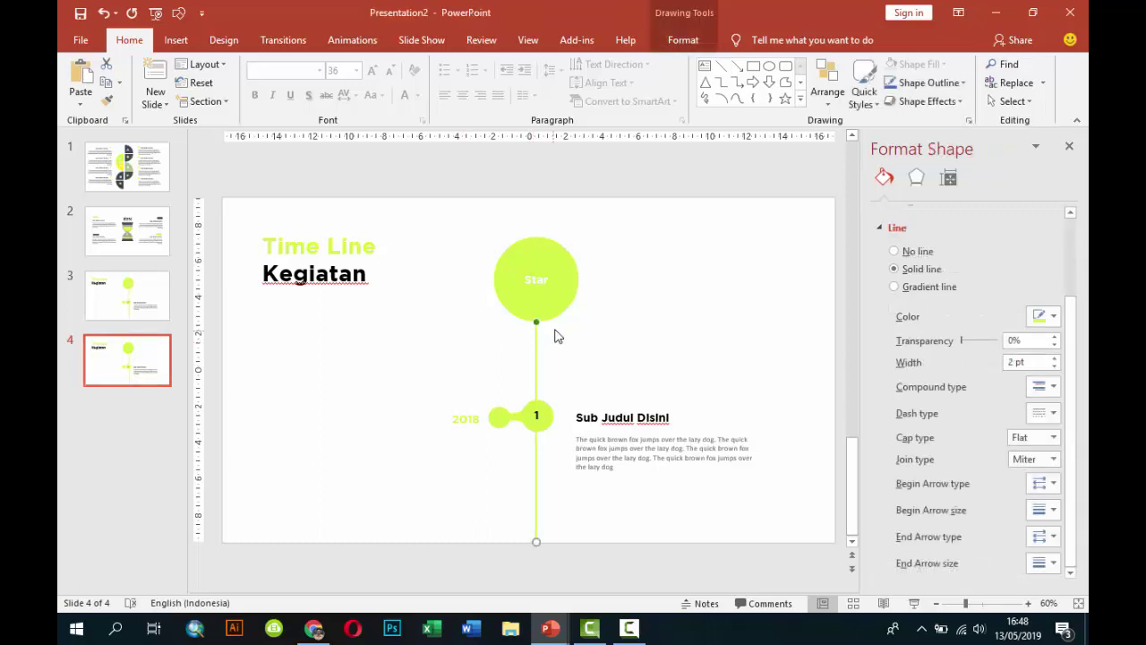
left_click(559, 295)
key("Delete")
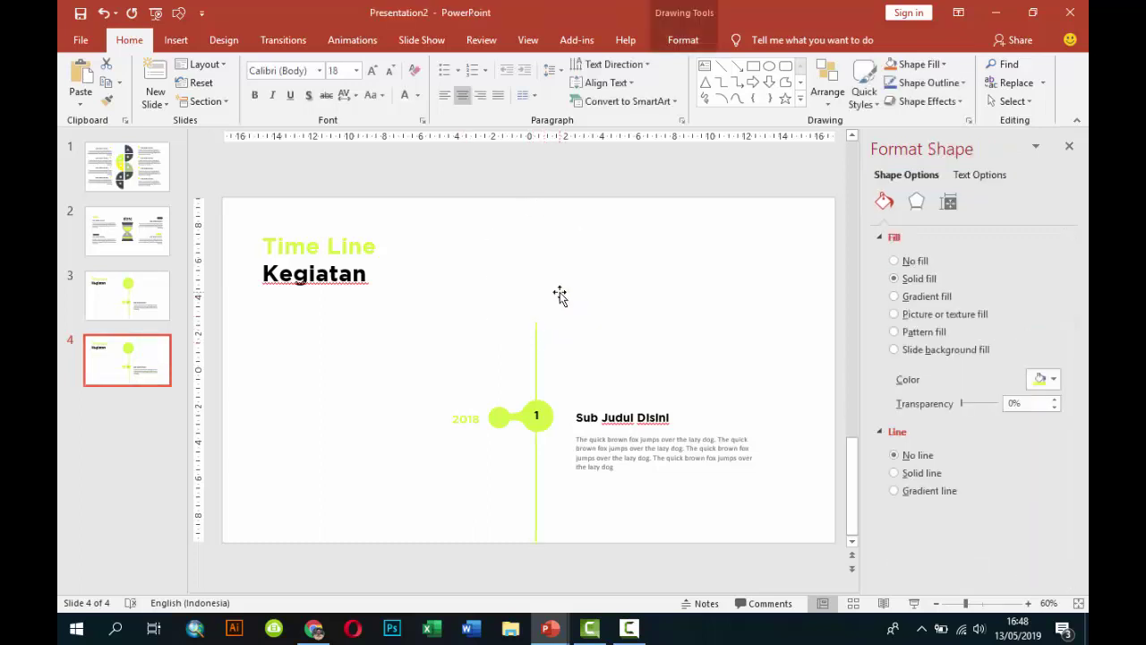
left_click(529, 284)
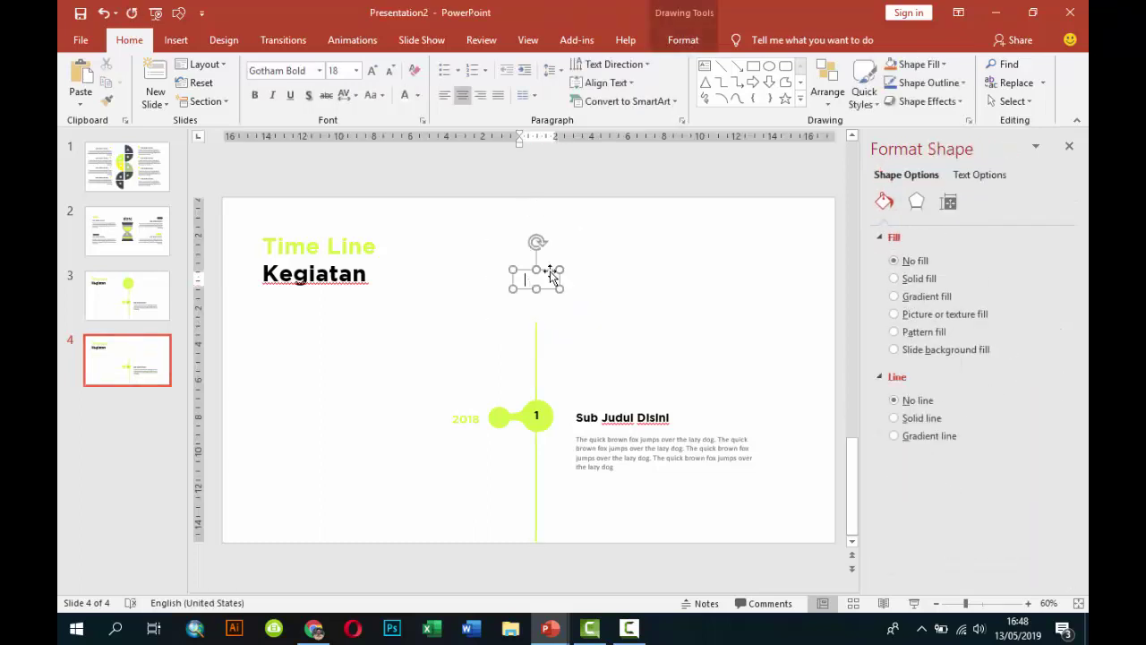
Discard the stray empty text box and extend the timeline line to the slide's top edge.
left_click_drag(550, 274, 661, 274)
left_click(600, 295)
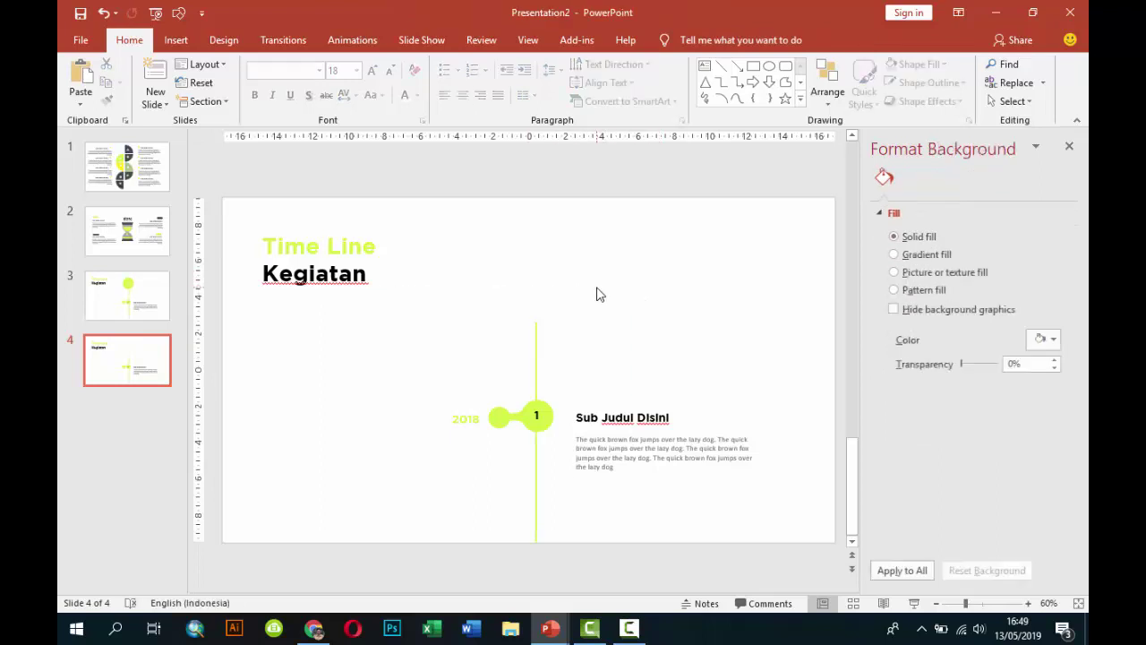
left_click(536, 333)
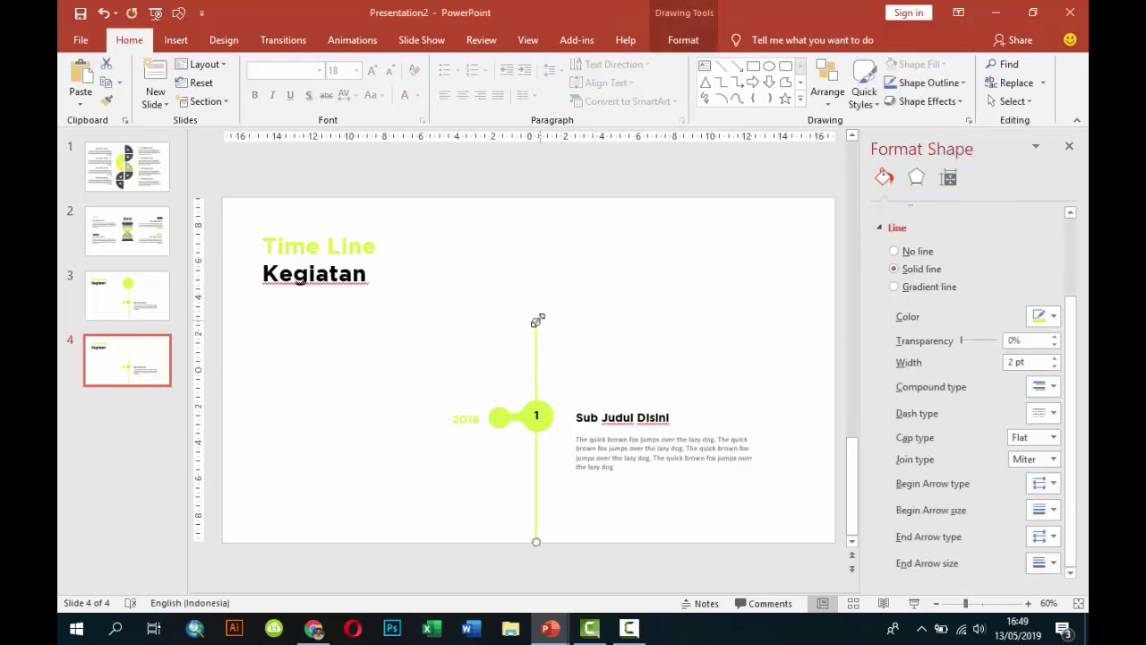
left_click_drag(537, 321, 545, 198)
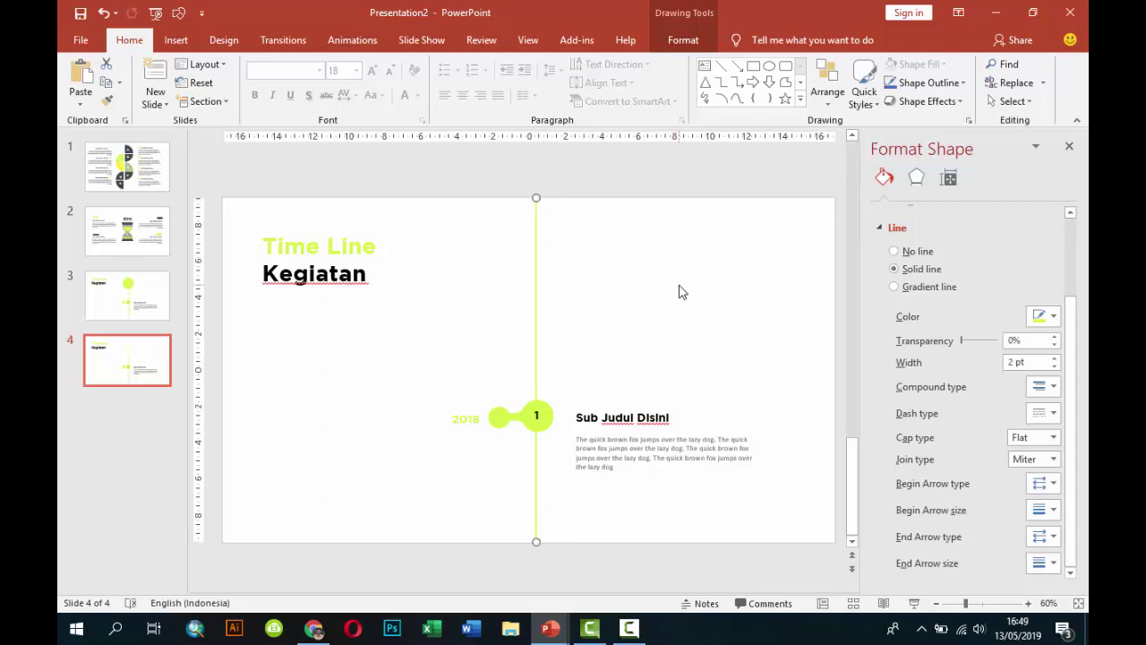
Move the dumbbell node up near the line's top and delete the 'Time Line Kegiatan' title.
left_click(553, 418)
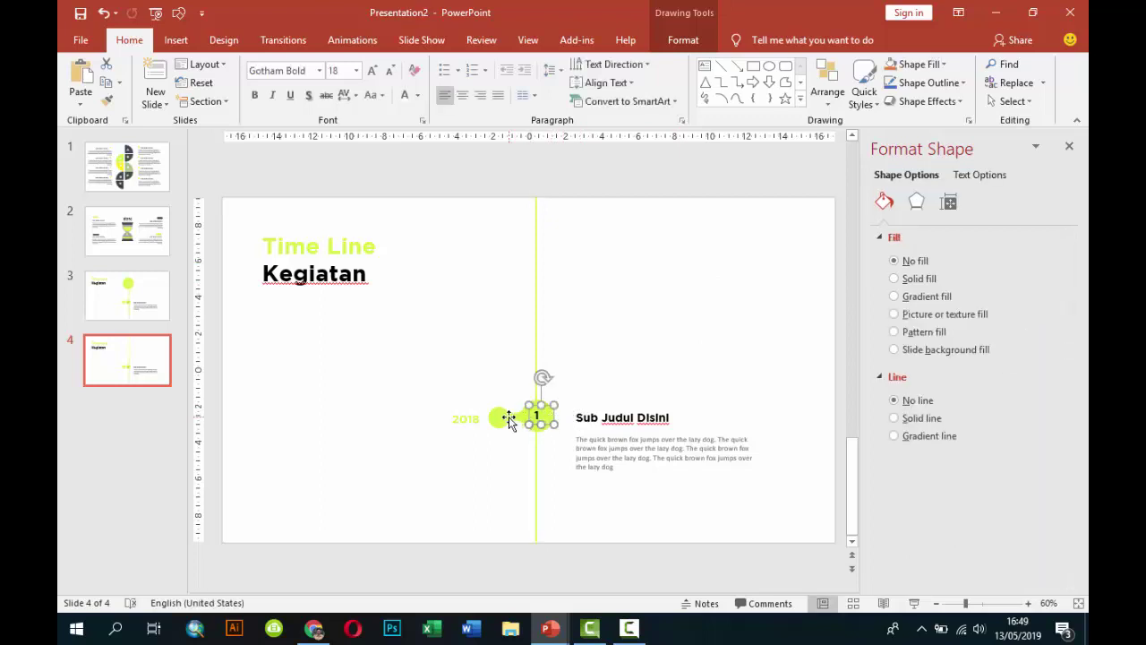
left_click(507, 417)
left_click_drag(521, 398, 520, 242)
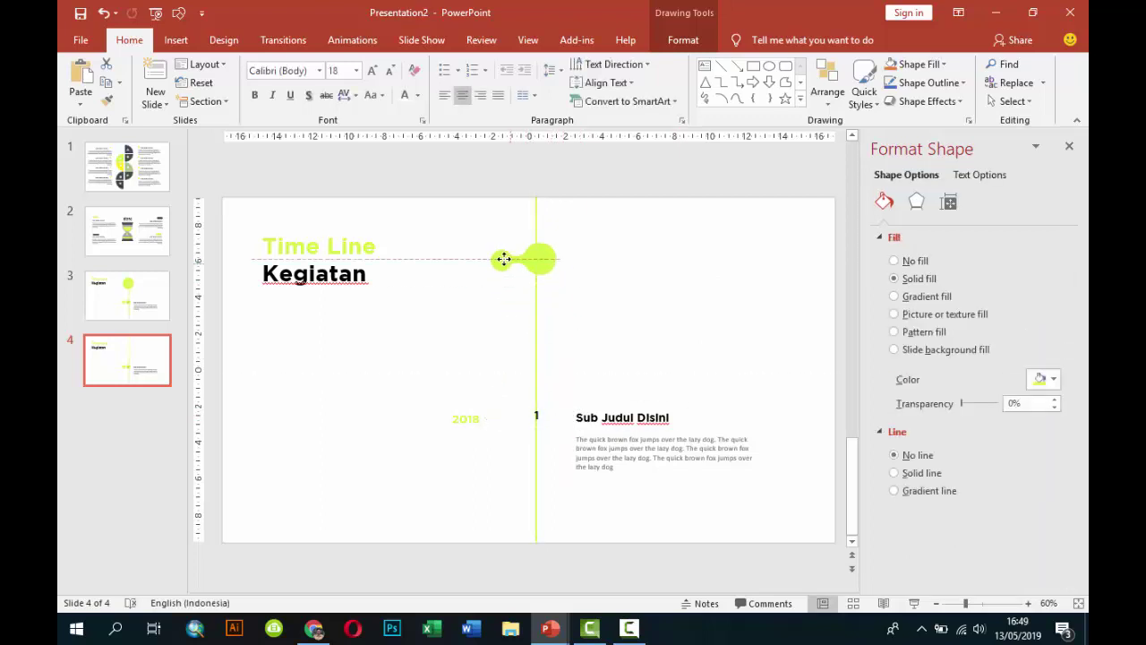
left_click(402, 255)
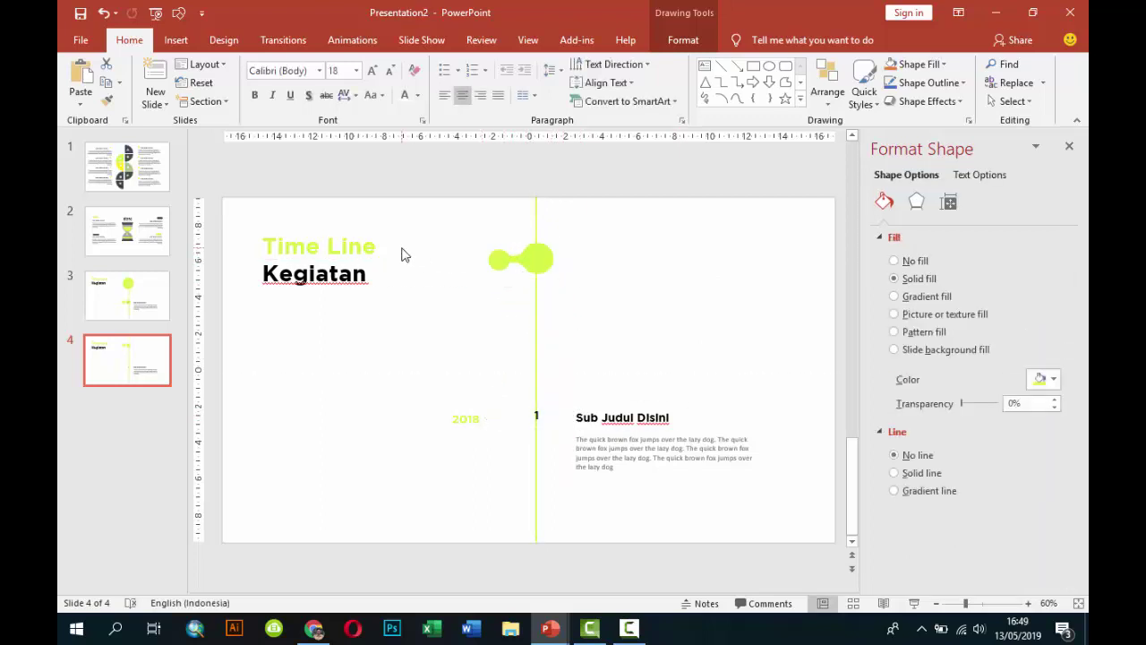
left_click(363, 227)
key("Delete")
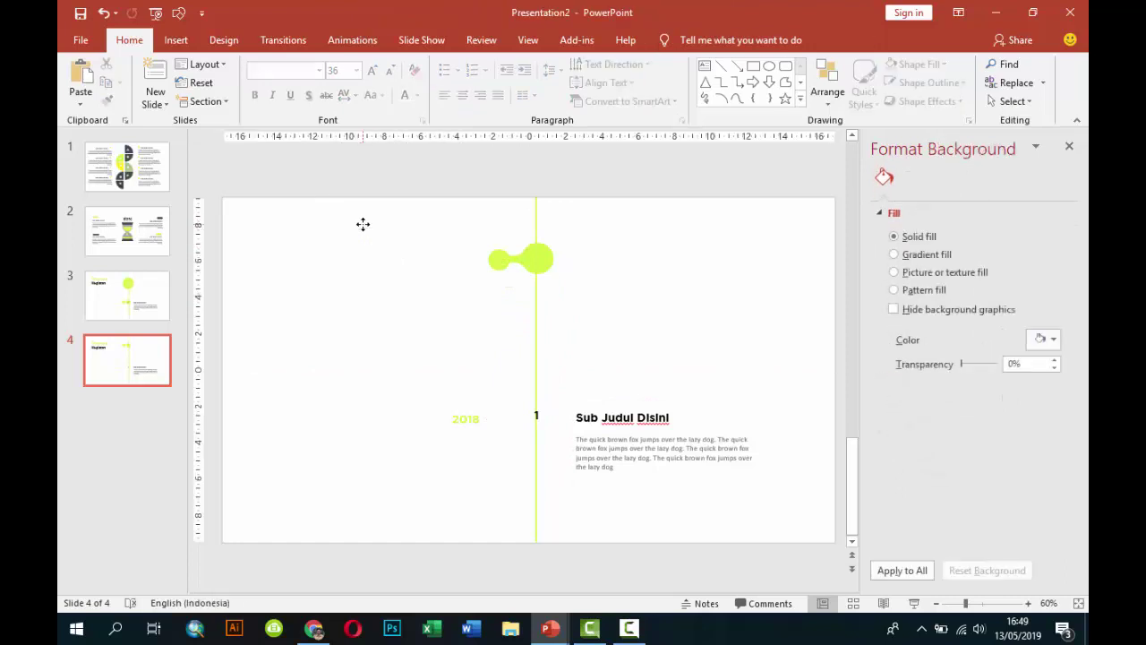
Flip the top node horizontally and centre its big circle on the line.
left_click(526, 263)
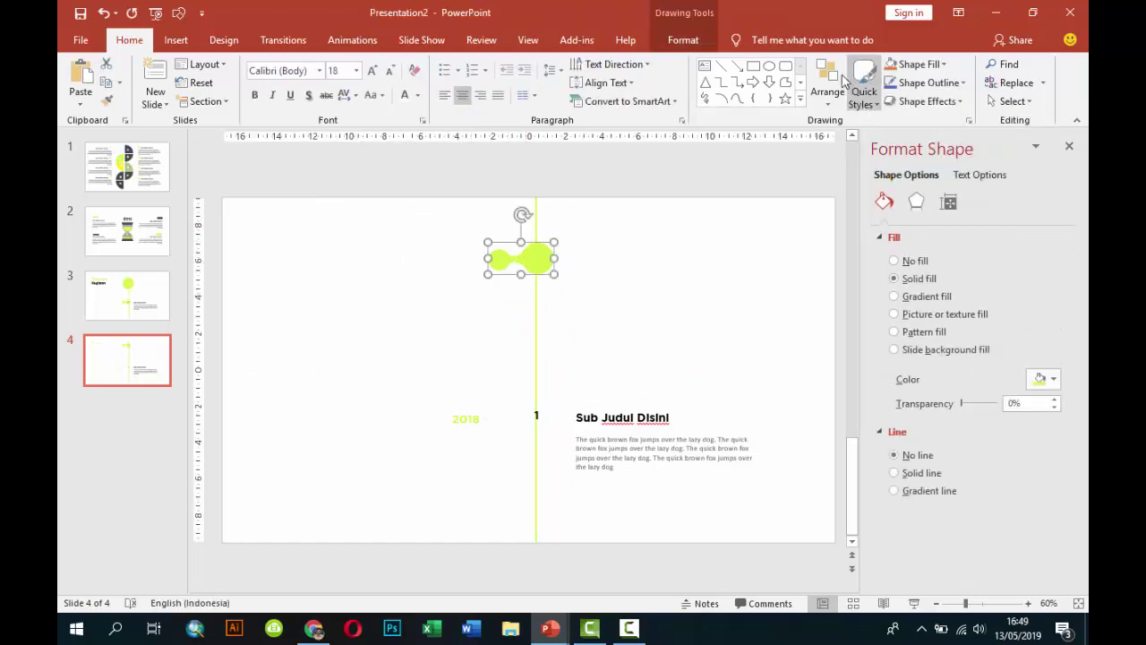
left_click(684, 39)
left_click(926, 103)
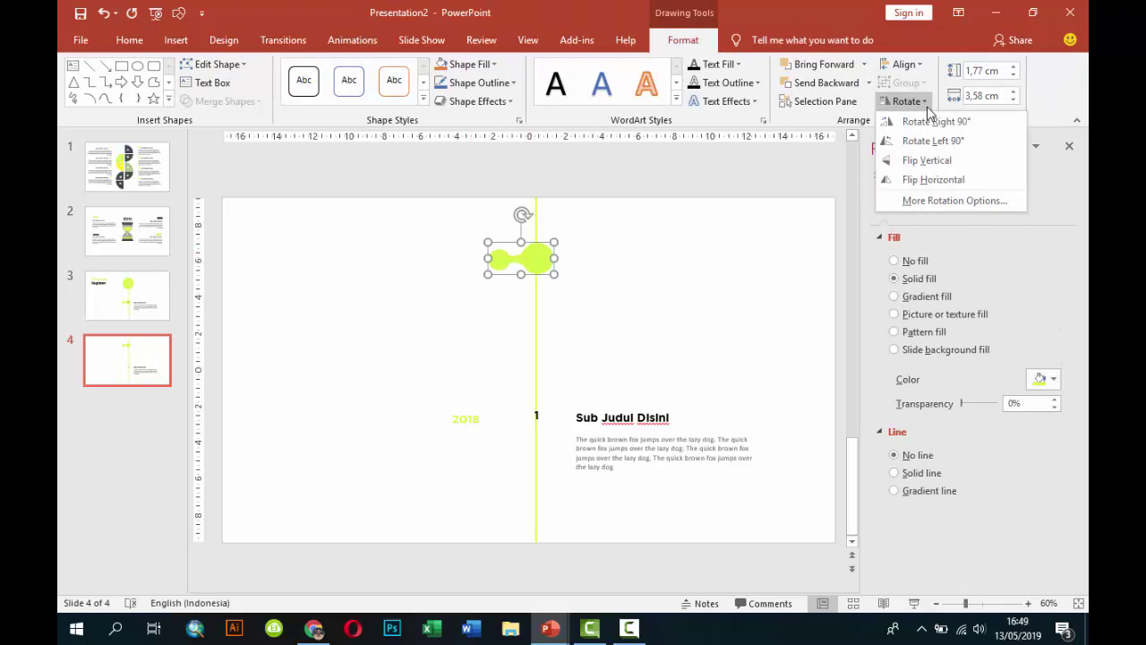
left_click(932, 179)
left_click_drag(528, 256, 551, 257)
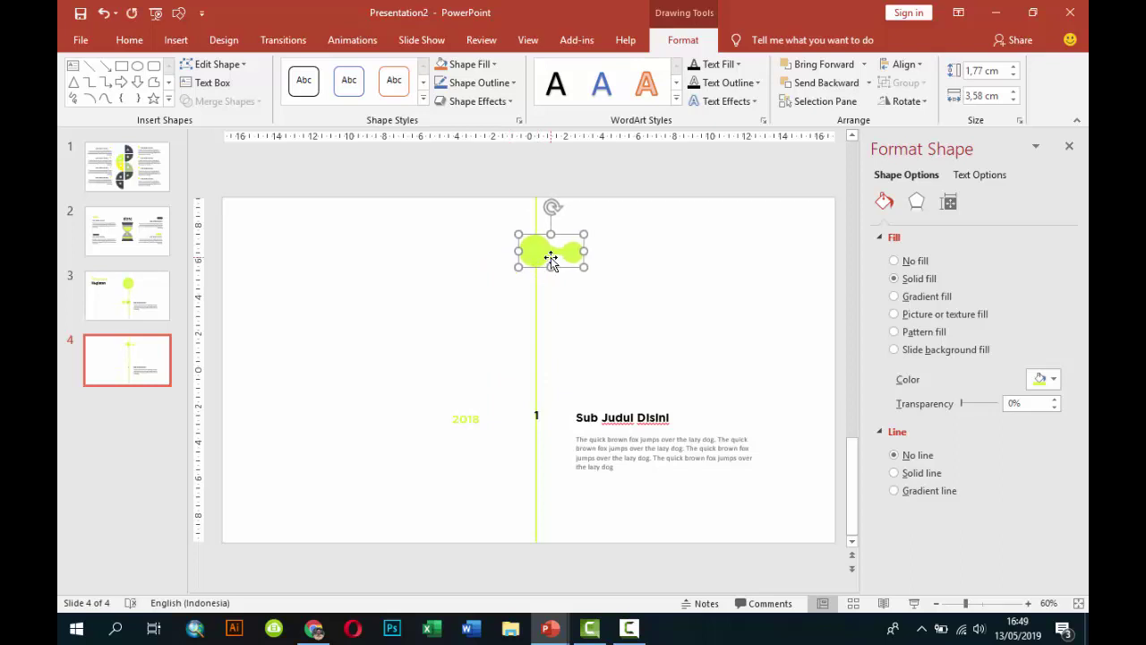
Copy the node lower down, flip it, and place it mid-line pointing left.
mouse_move(546, 259)
left_mouse_down("ctrl")
mouse_move(540, 502)
mouse_move(586, 172)
mouse_move(593, 184)
left_mouse_up("ctrl")
left_click(904, 101)
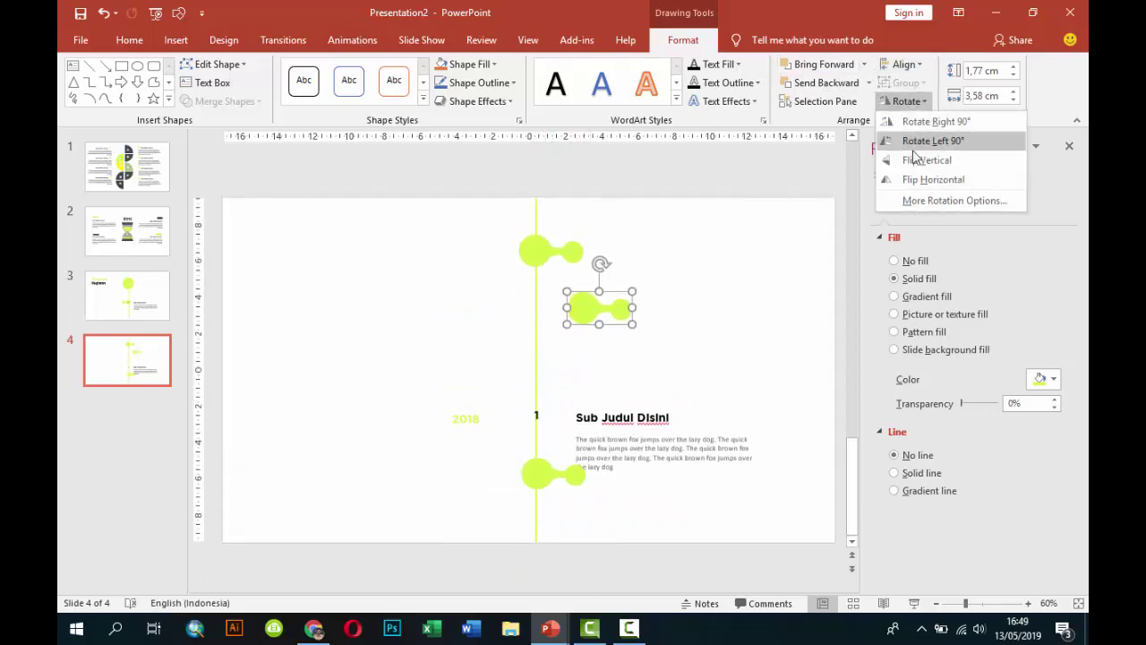
left_click(917, 179)
left_click_drag(601, 307, 532, 366)
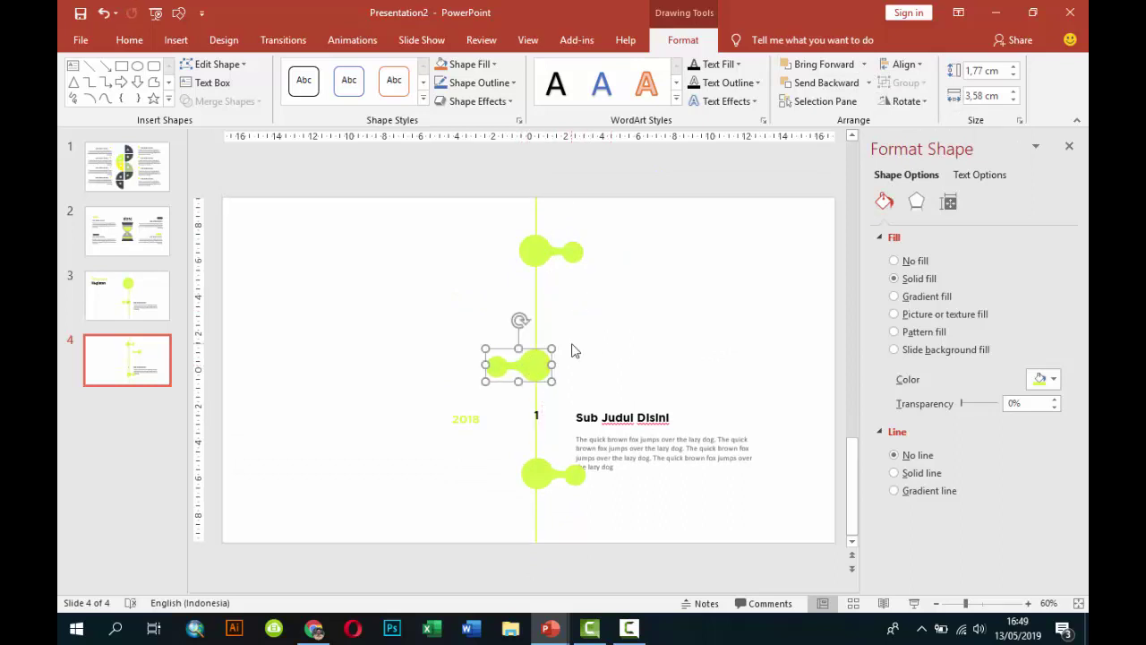
left_click(537, 418)
type("1")
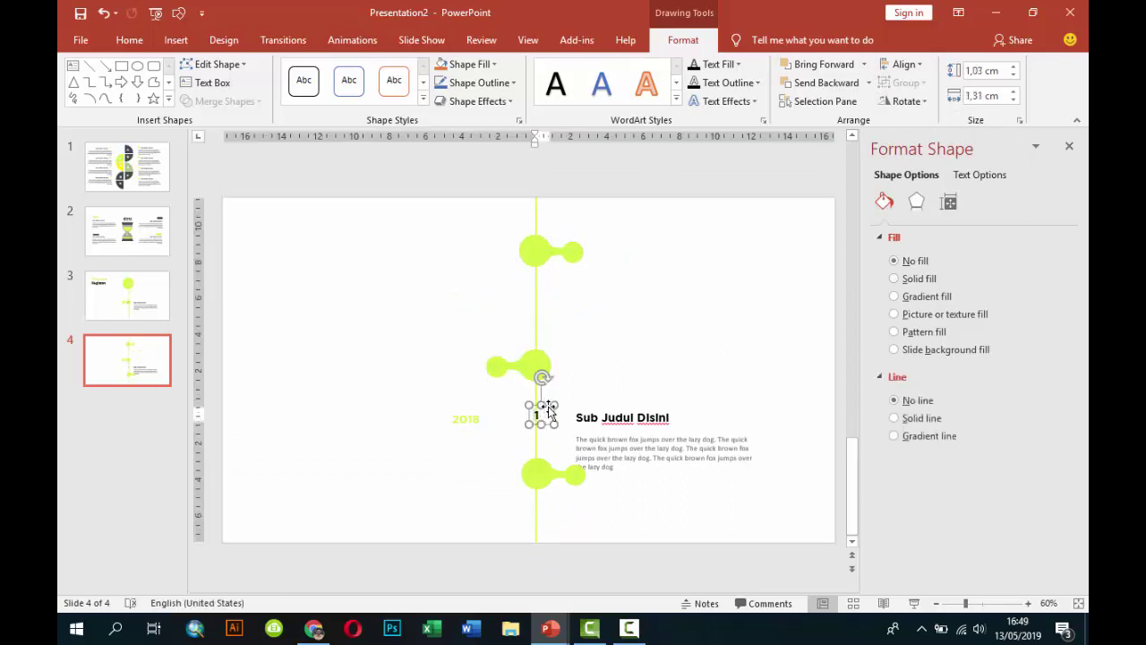
Change the '1' label to '2' and place it on slide 4's top node.
left_click_drag(549, 411, 667, 283)
left_click(663, 278)
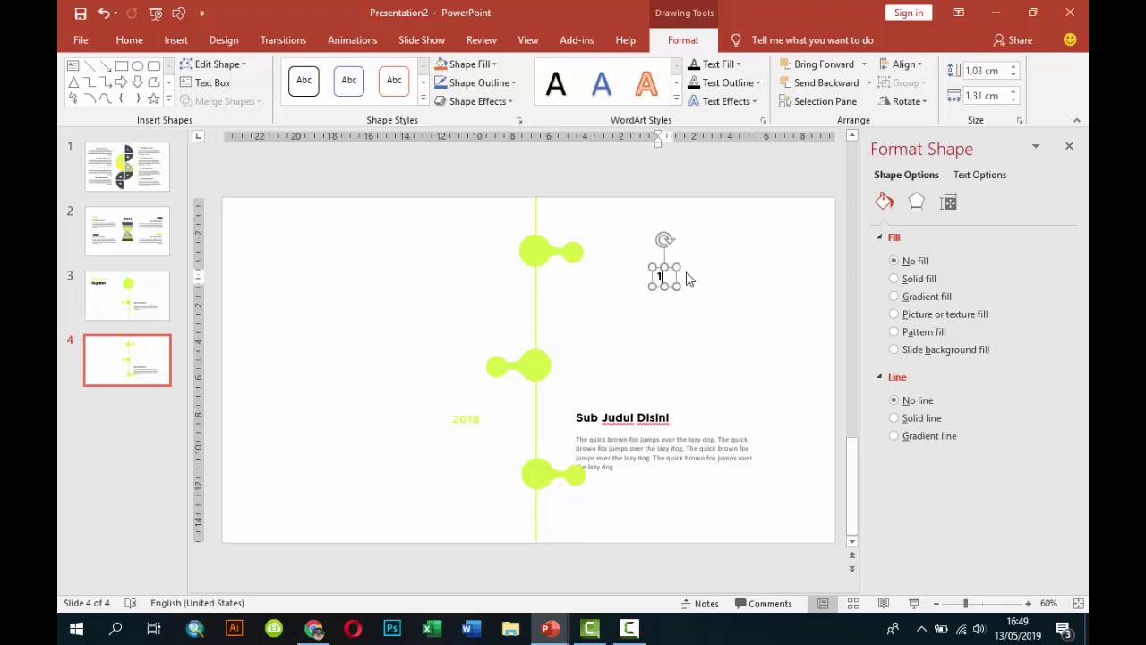
type("2")
left_click_drag(679, 276, 552, 249)
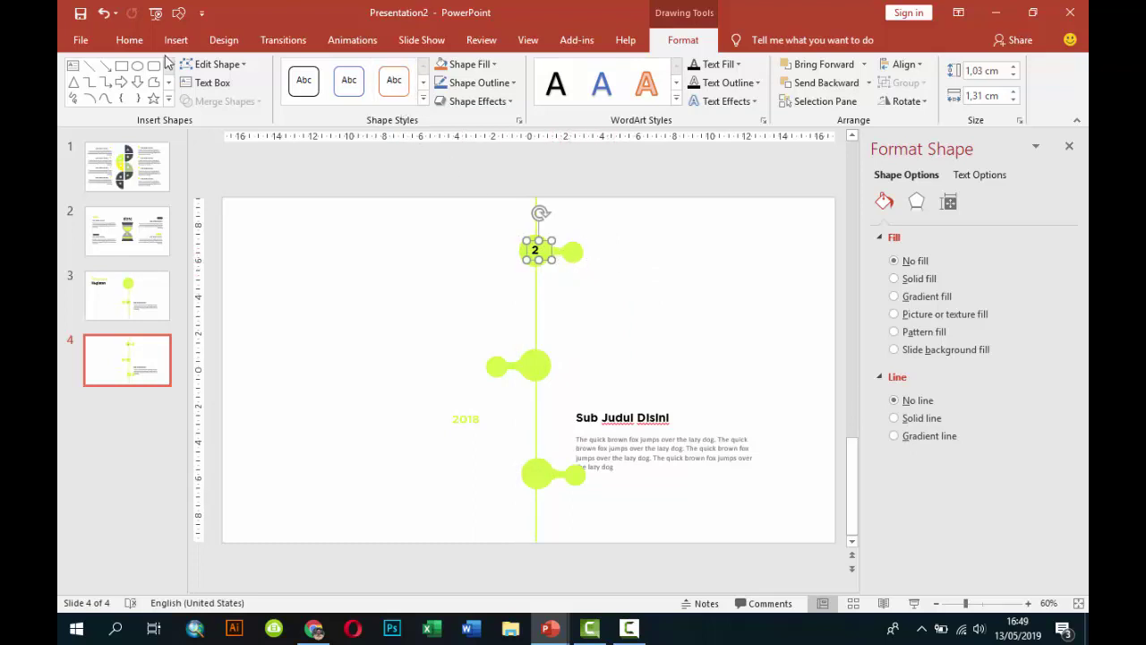
left_click(129, 40)
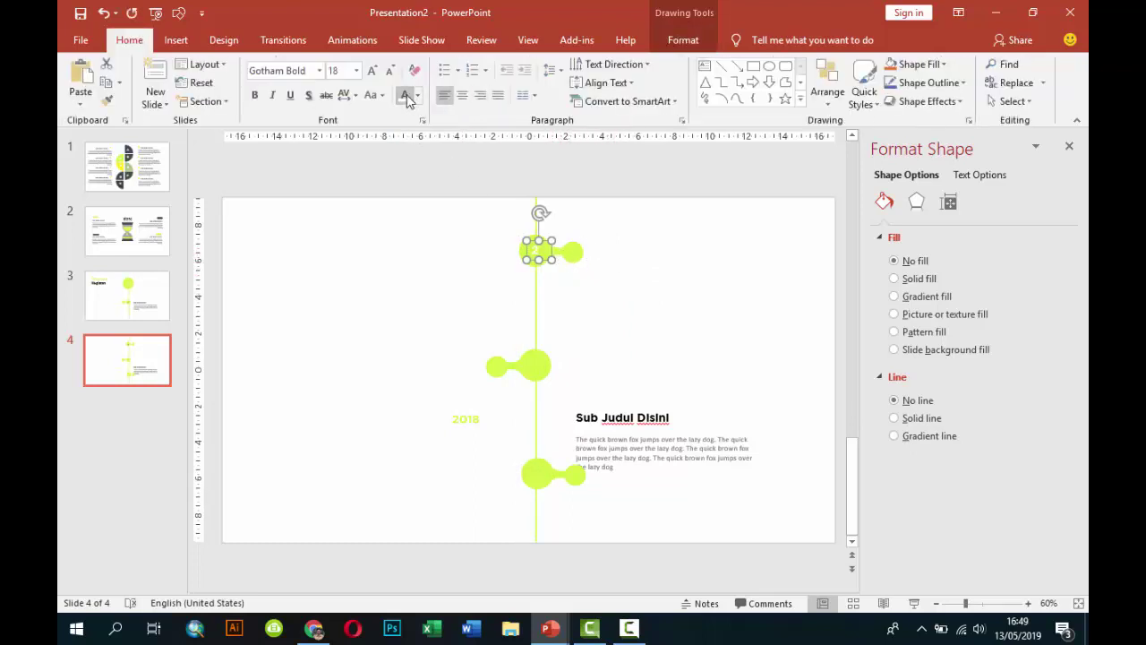
Compare with slide 3's '1' label, then reselect the '2' label on slide 4.
left_click(137, 311)
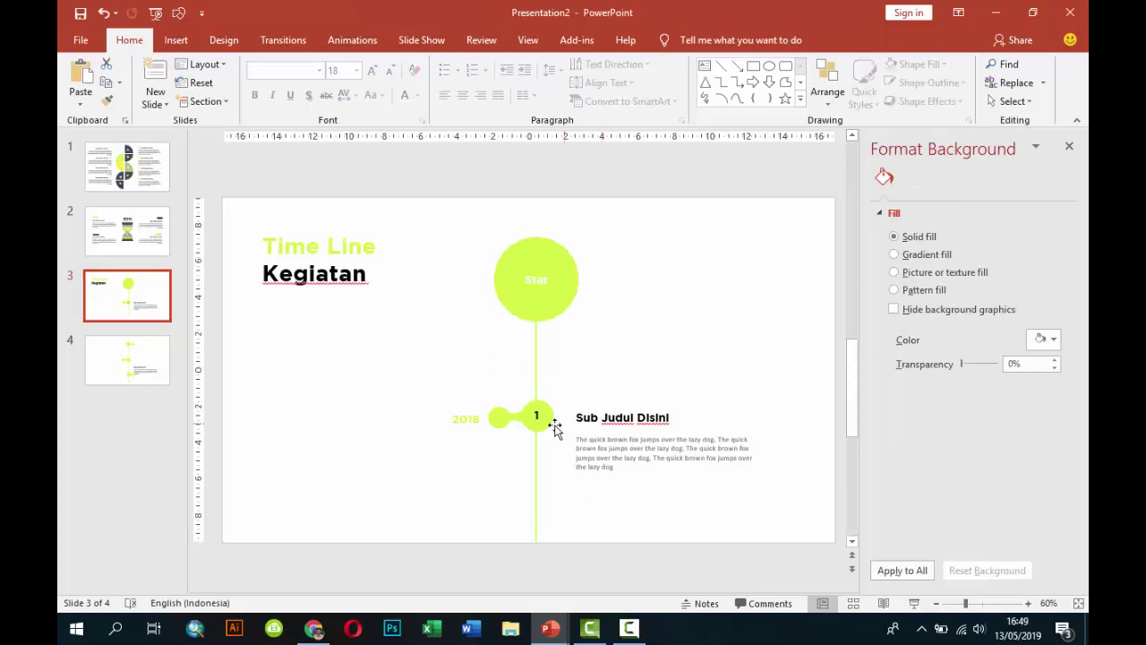
left_click(544, 416)
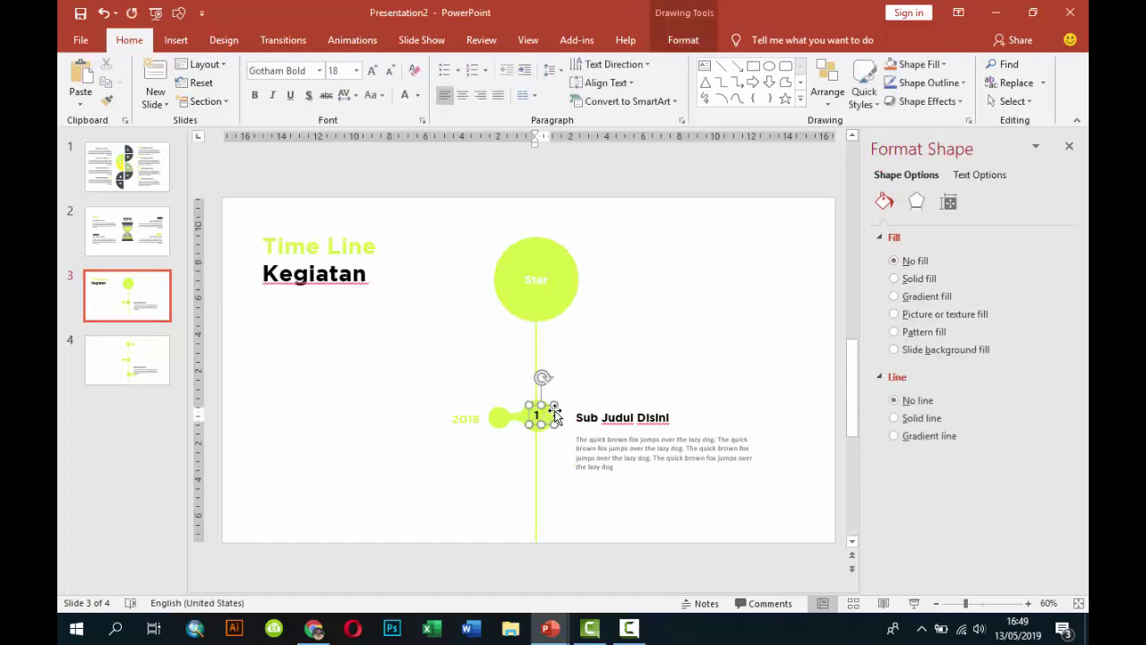
key("Escape")
left_click(125, 360)
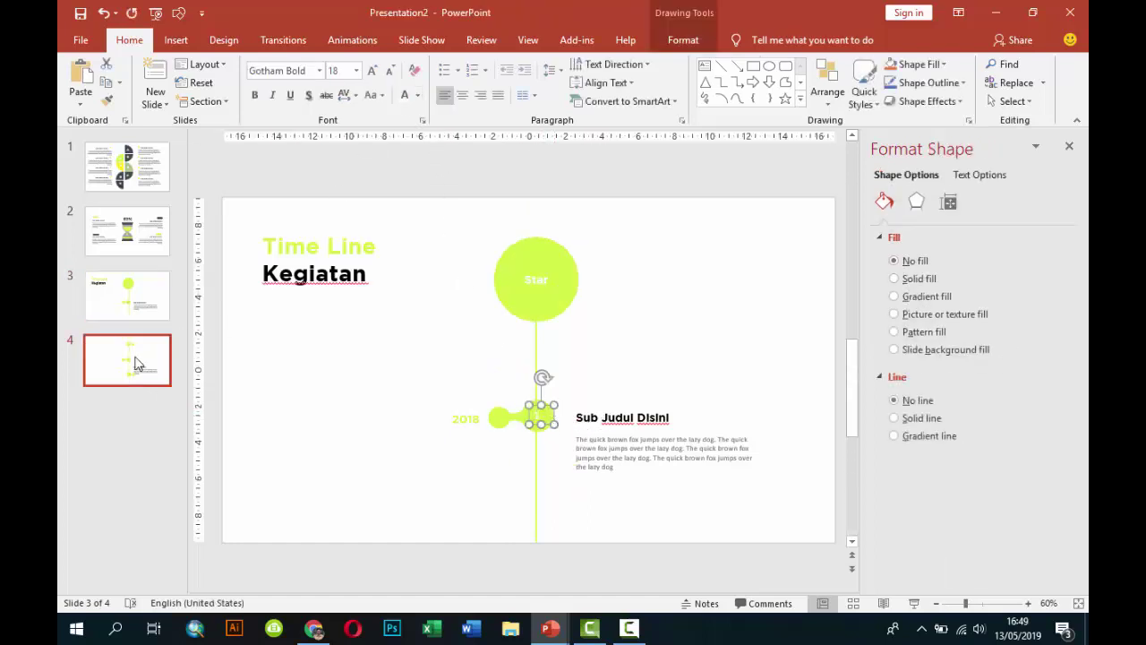
left_click(537, 249)
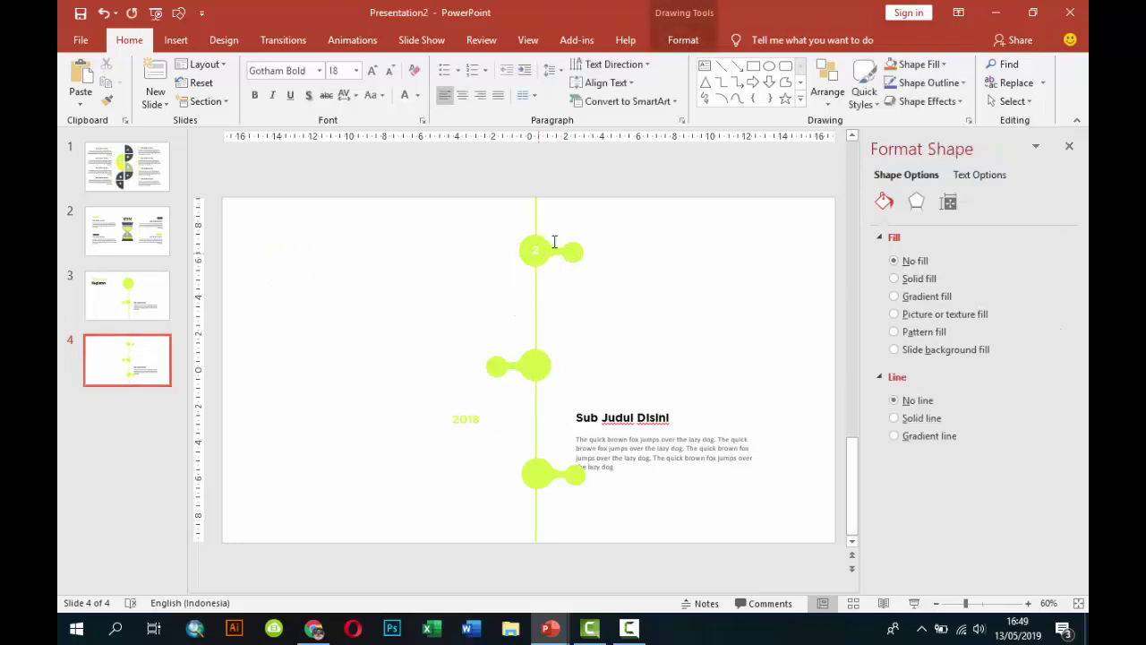
key("Escape")
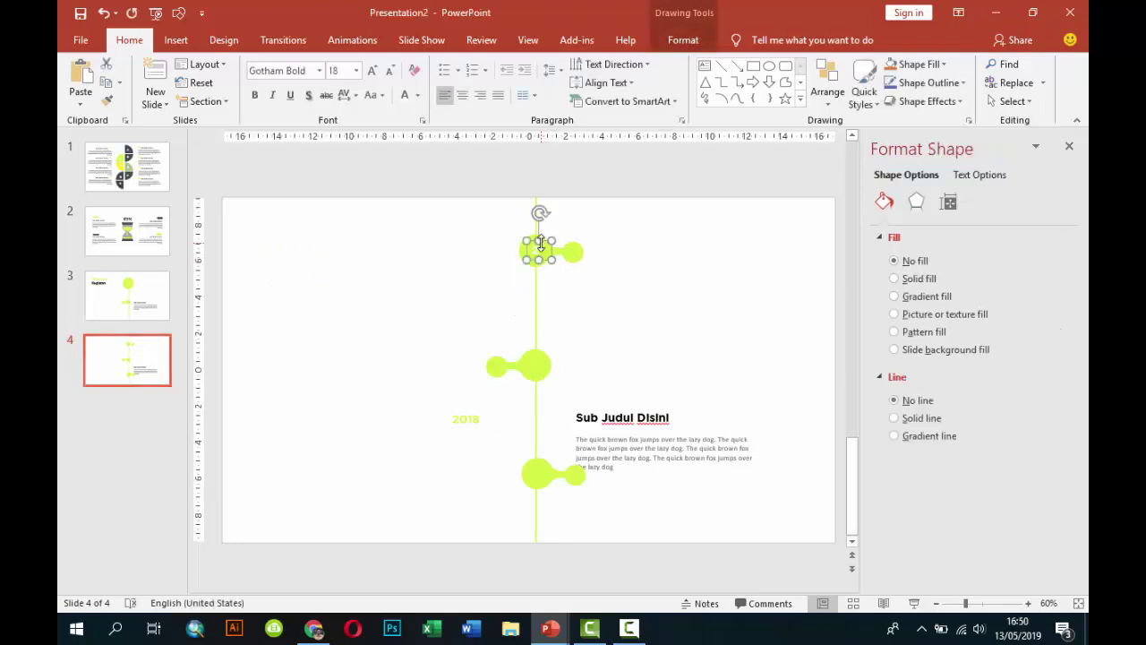
Copy the number label onto the middle and bottom nodes as 3 and 4.
key("Right")
key("Right")
key("Down")
key("Down")
left_click_drag(552, 271, 537, 367)
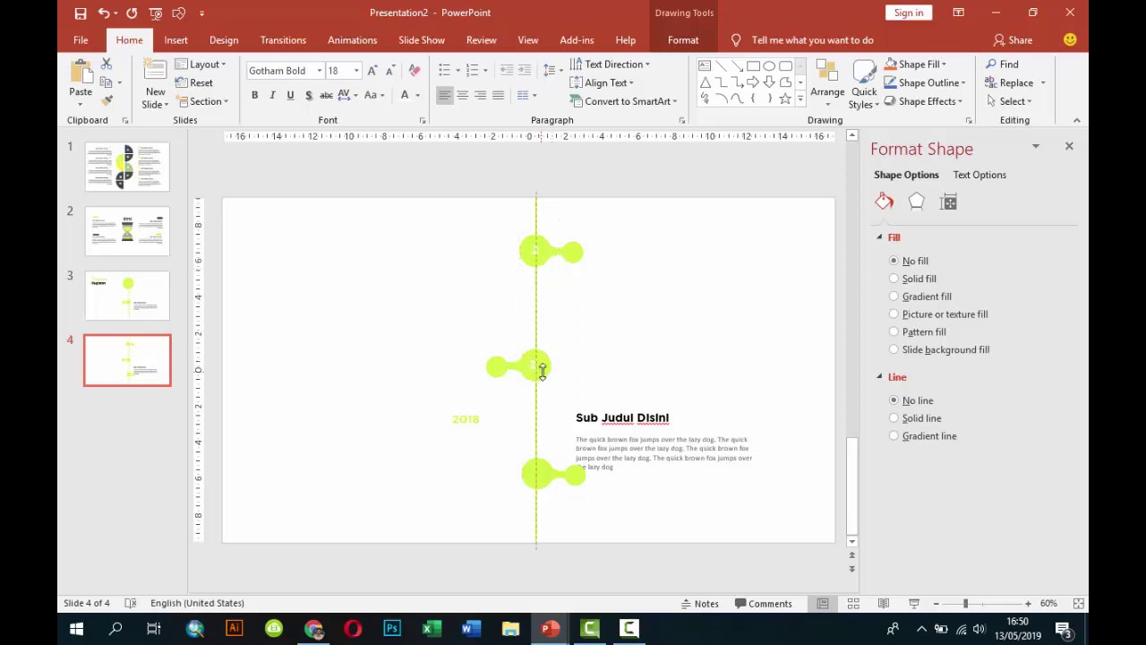
left_click(538, 367)
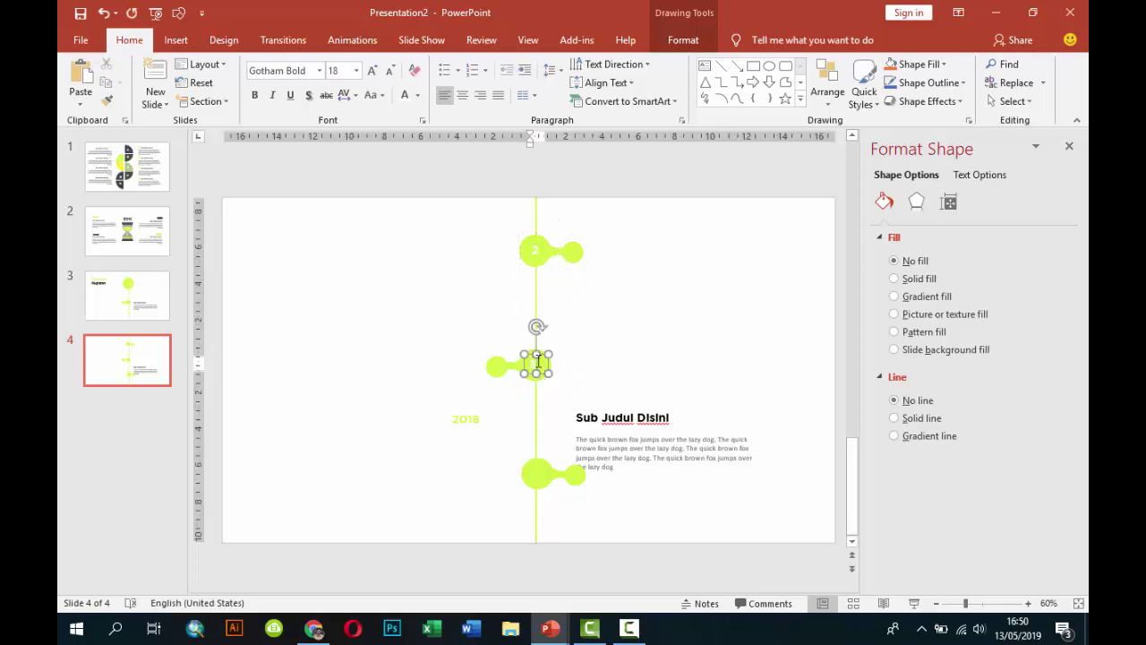
left_click(547, 362)
left_click_drag(549, 368, 537, 477)
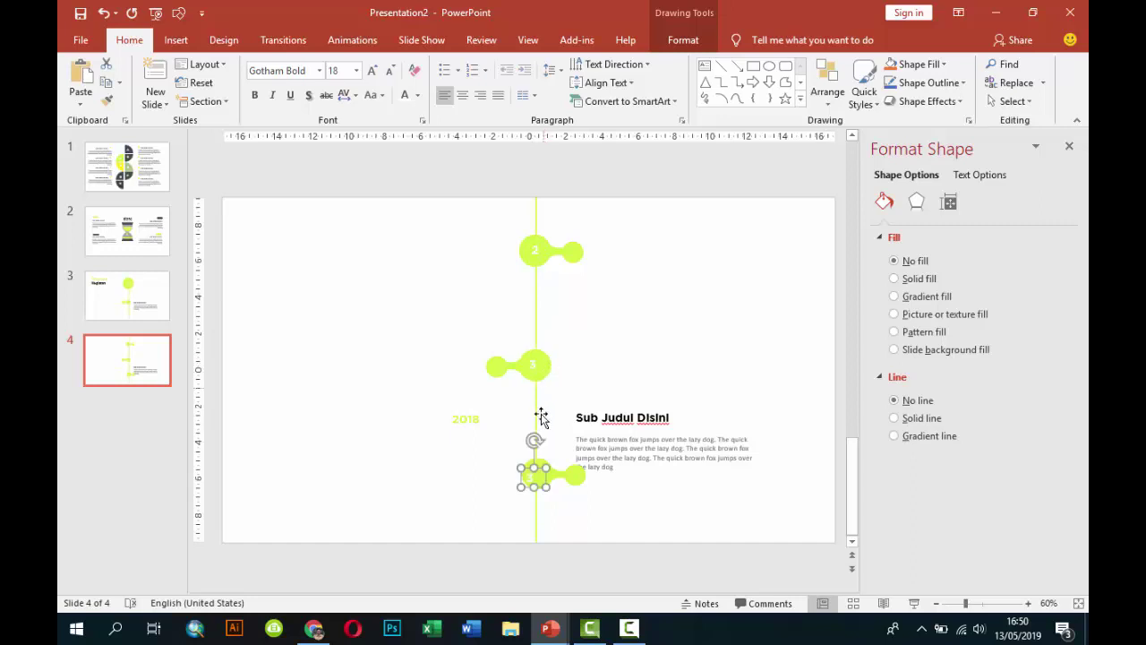
Shift node 4's small connector circle to the right side of the vertical line.
left_click(533, 477)
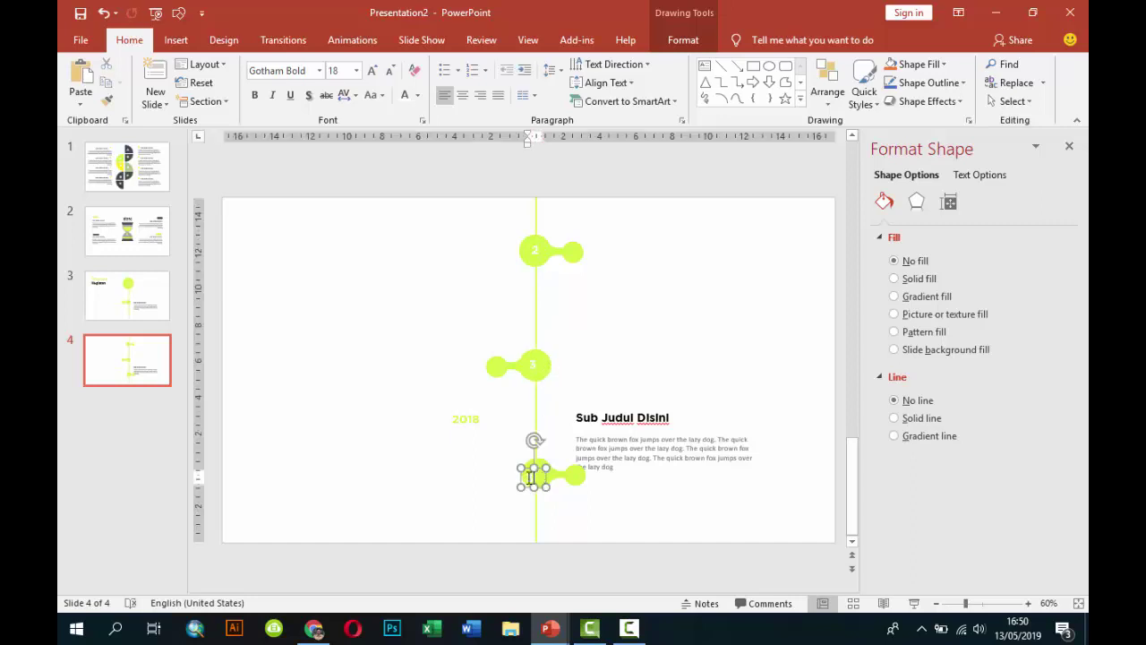
left_click_drag(548, 474, 555, 469)
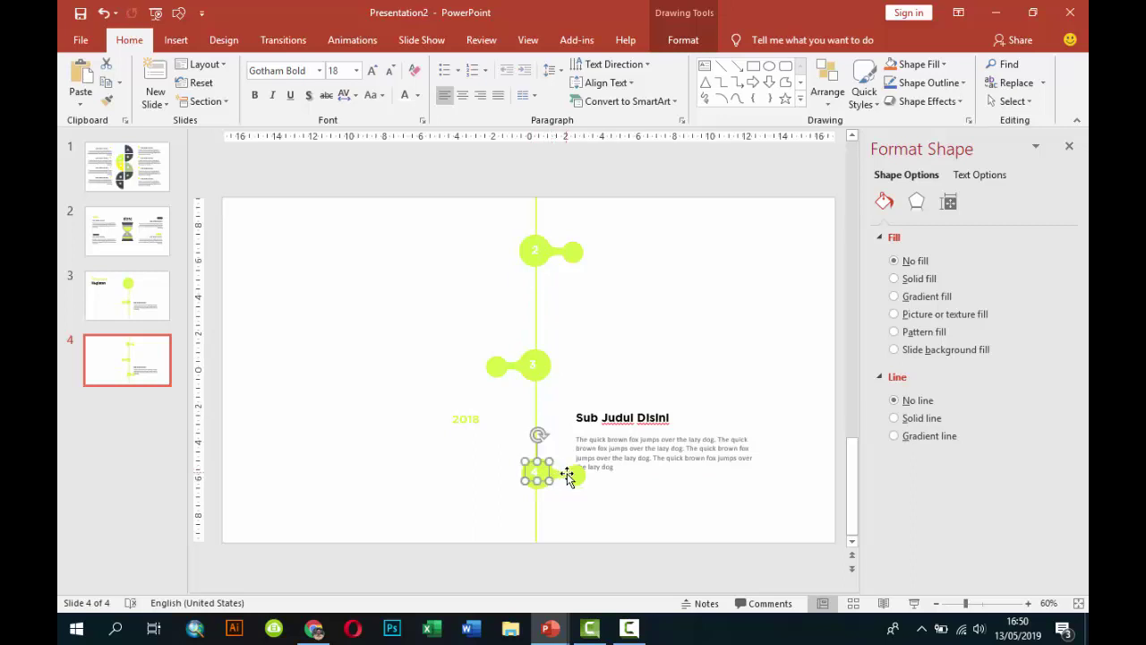
left_click(545, 369)
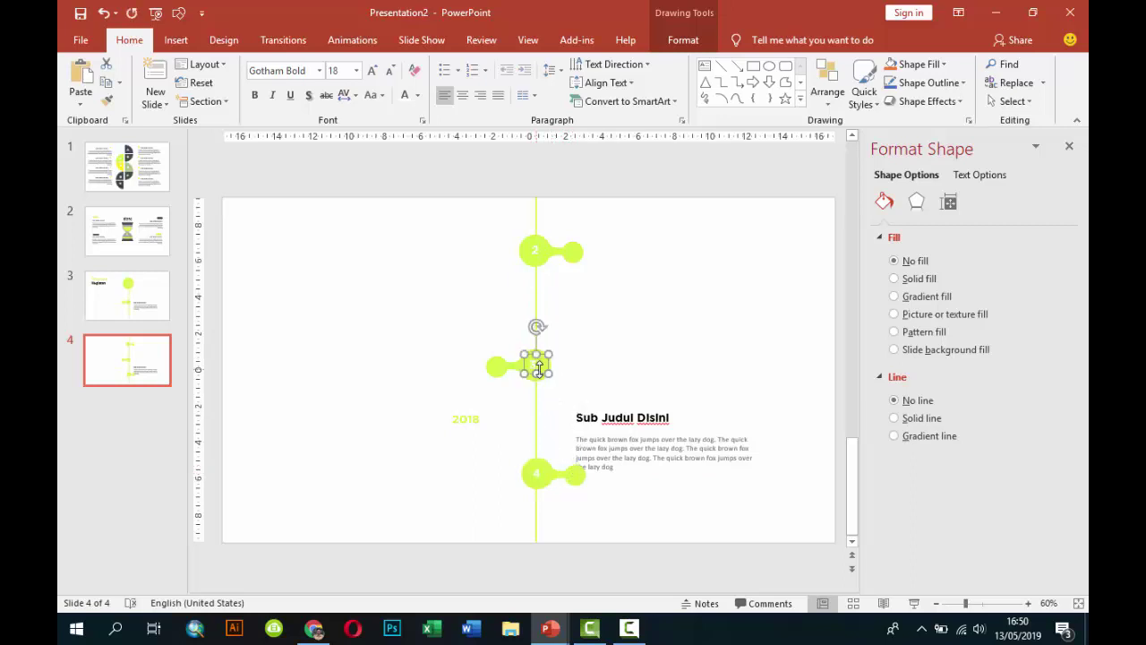
left_click(606, 358)
left_click(467, 418)
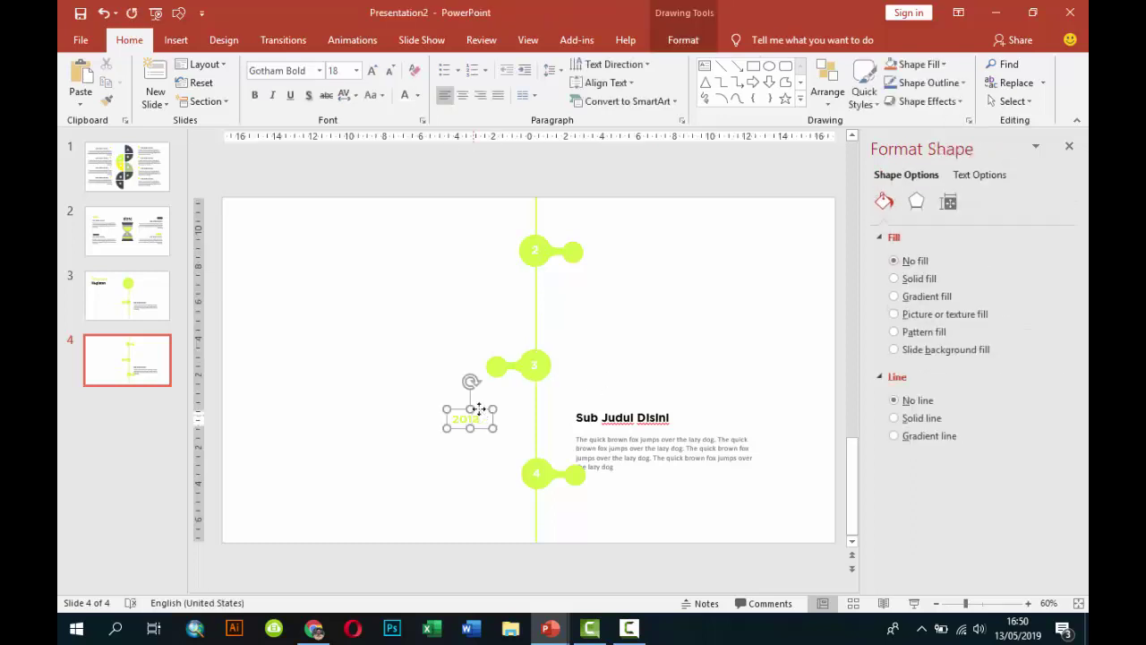
Move the 2018 label beside node 2 and change it to 2019.
mouse_move(470, 419)
left_mouse_down()
mouse_move(583, 330)
mouse_move(636, 252)
left_mouse_up()
double_click(629, 249)
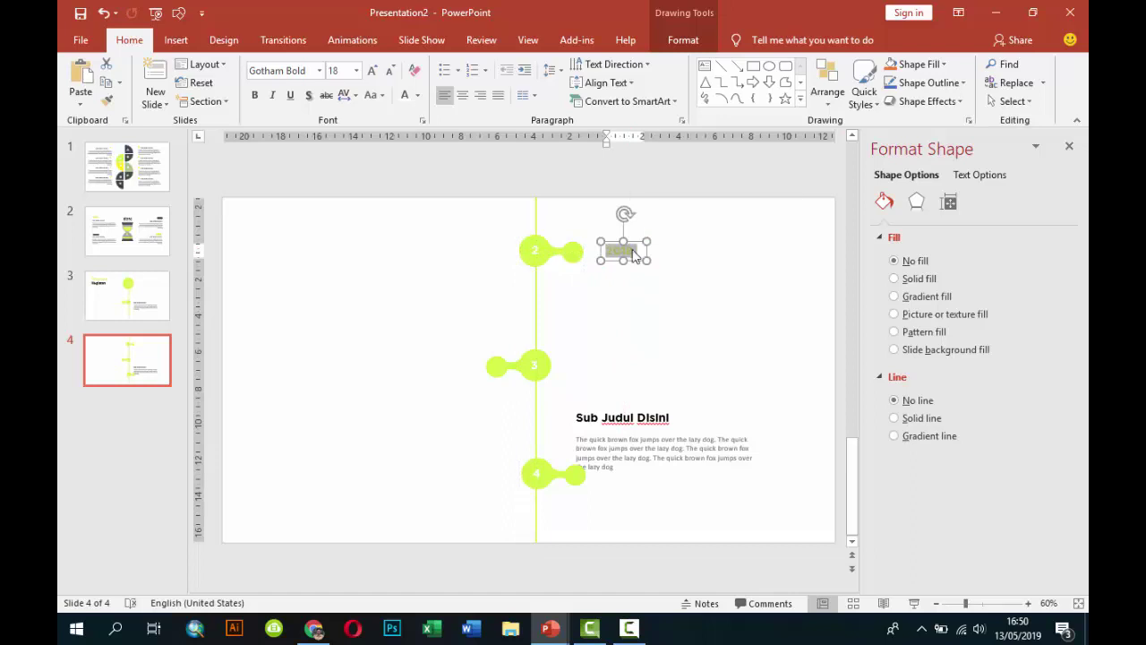
left_click(640, 255)
type("9")
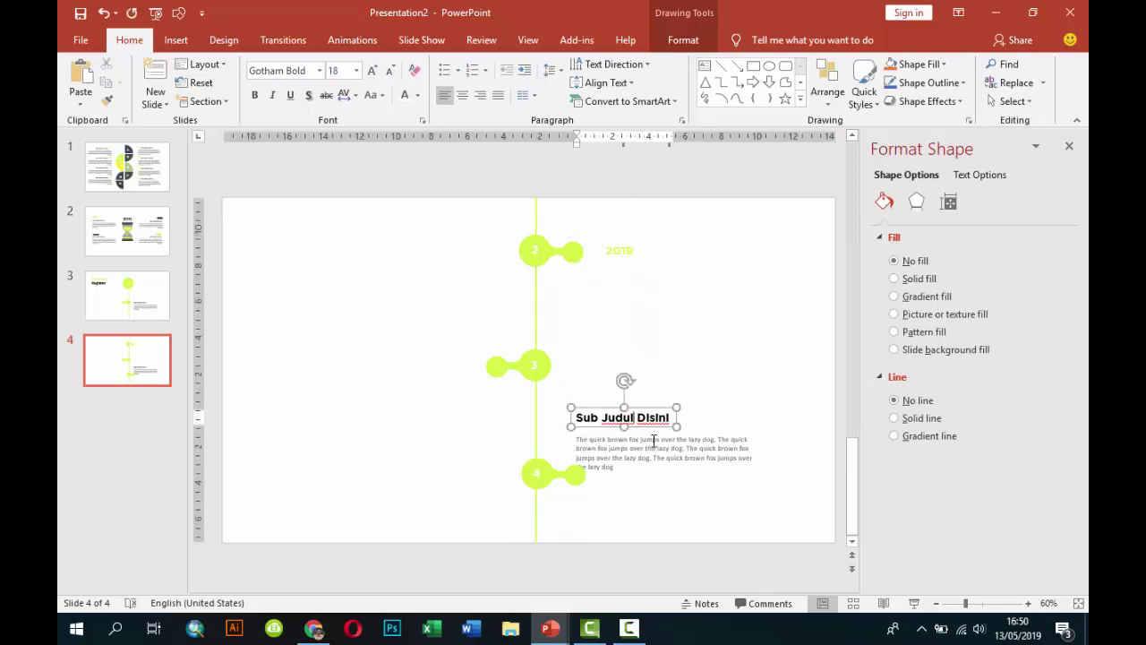
Move the heading block left of node 2 and right-align its heading and body text.
left_click(638, 419)
mouse_move(646, 407)
left_mouse_down()
mouse_move(642, 344)
mouse_move(427, 256)
left_mouse_up()
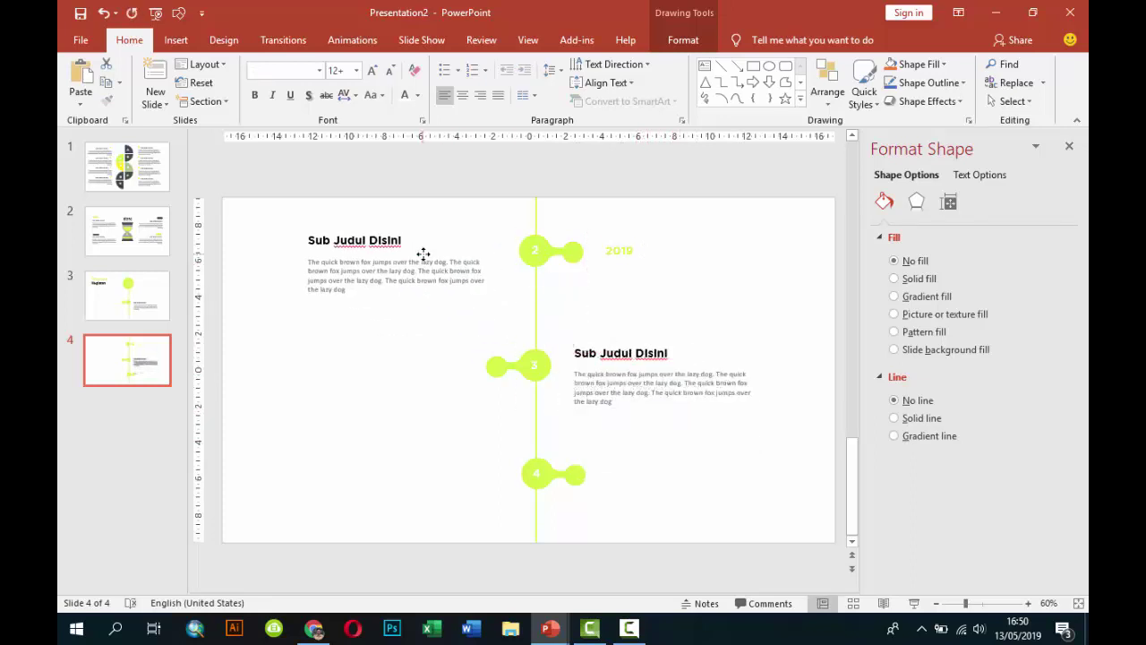
left_click(480, 95)
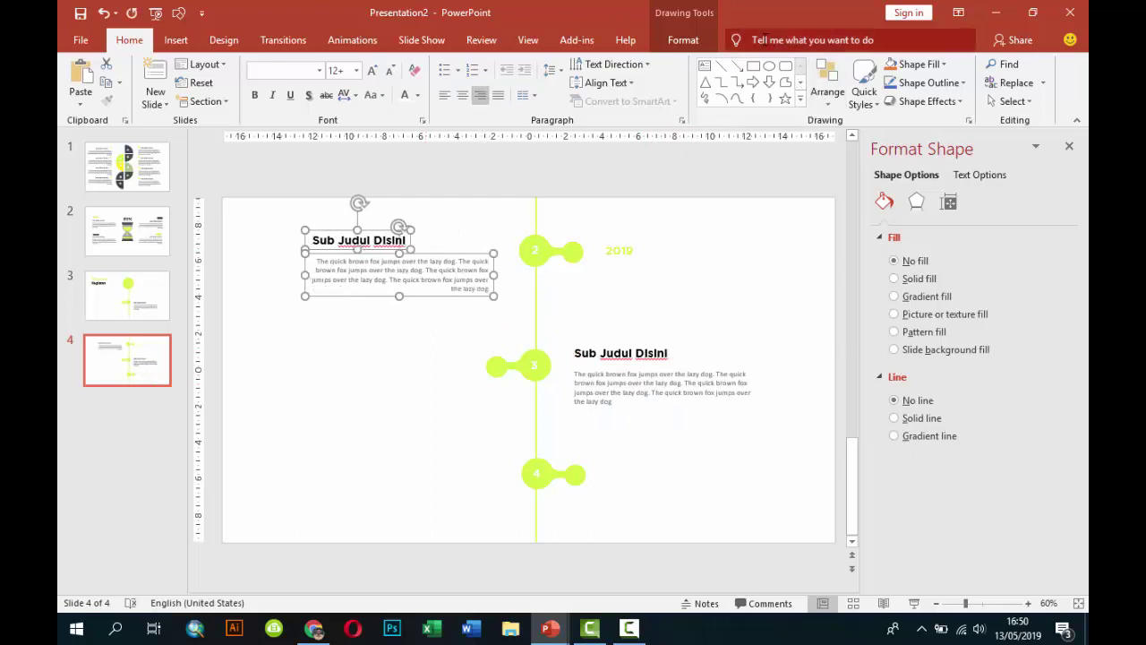
left_click(684, 40)
left_click(903, 65)
left_click(931, 123)
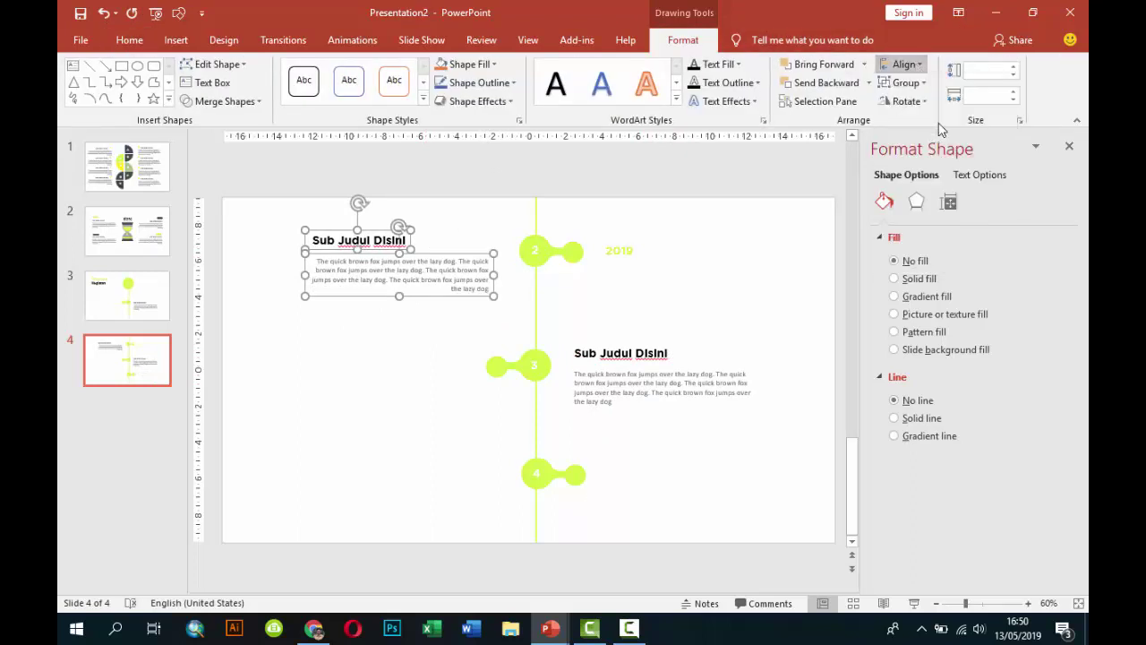
Copy the right-aligned heading block to the left of node 4.
left_click(460, 224)
mouse_move(460, 224)
left_mouse_down()
mouse_move(389, 202)
mouse_move(585, 497)
mouse_move(598, 498)
left_mouse_up()
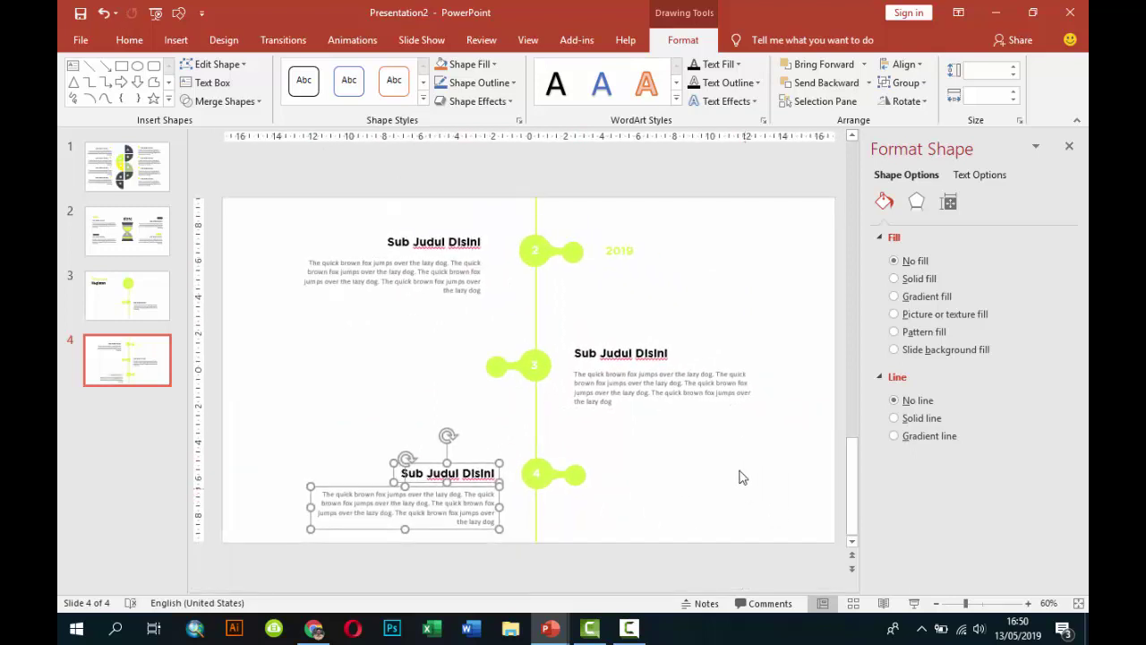
left_click(622, 251)
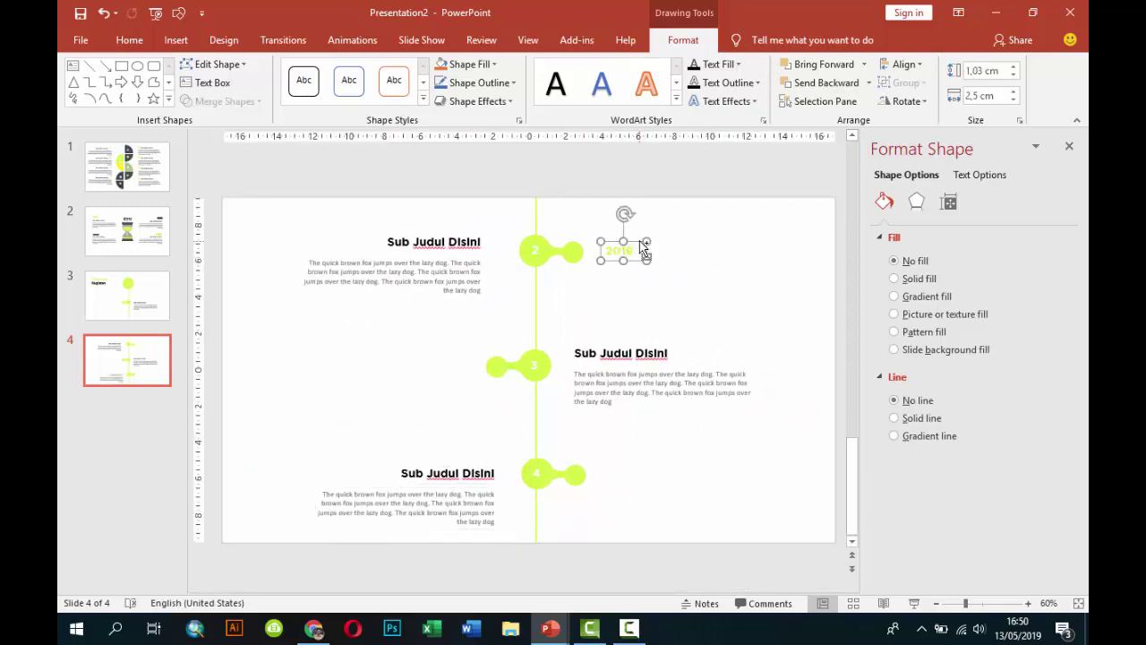
Copy the 2019 label into '2020' beside node 3 and '2021' beside node 4.
left_click_drag(644, 254, 470, 370)
double_click(470, 372)
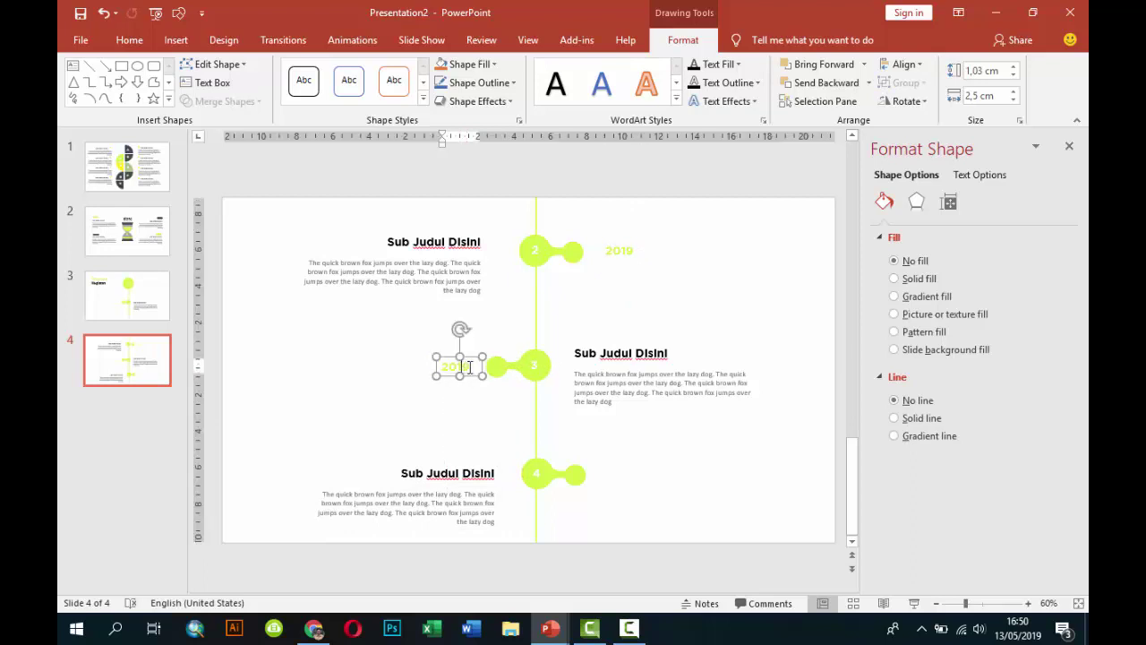
type("20")
left_click(472, 359)
key("ctrl+d")
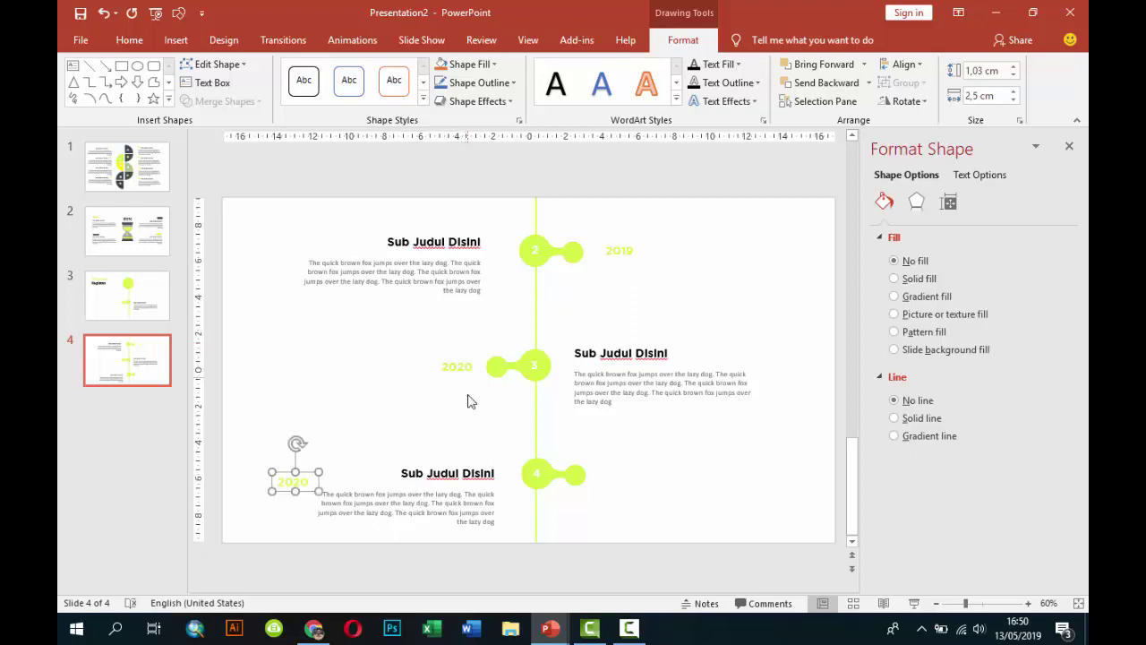
mouse_move(304, 475)
left_mouse_down()
mouse_move(634, 463)
mouse_move(635, 479)
left_mouse_up()
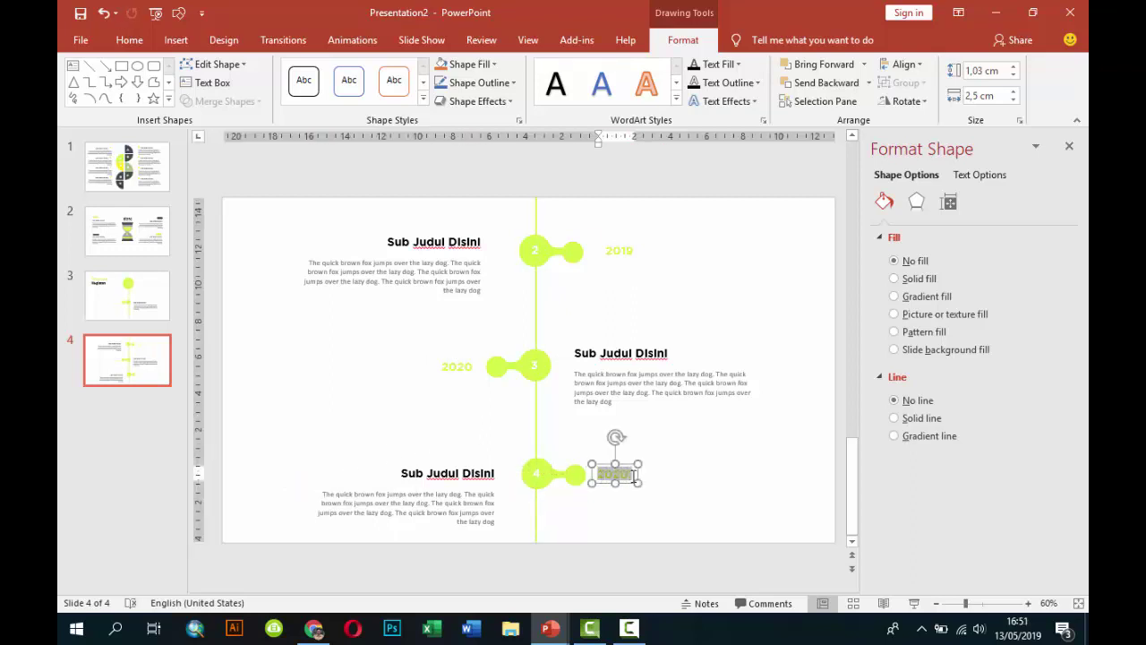
type("2021")
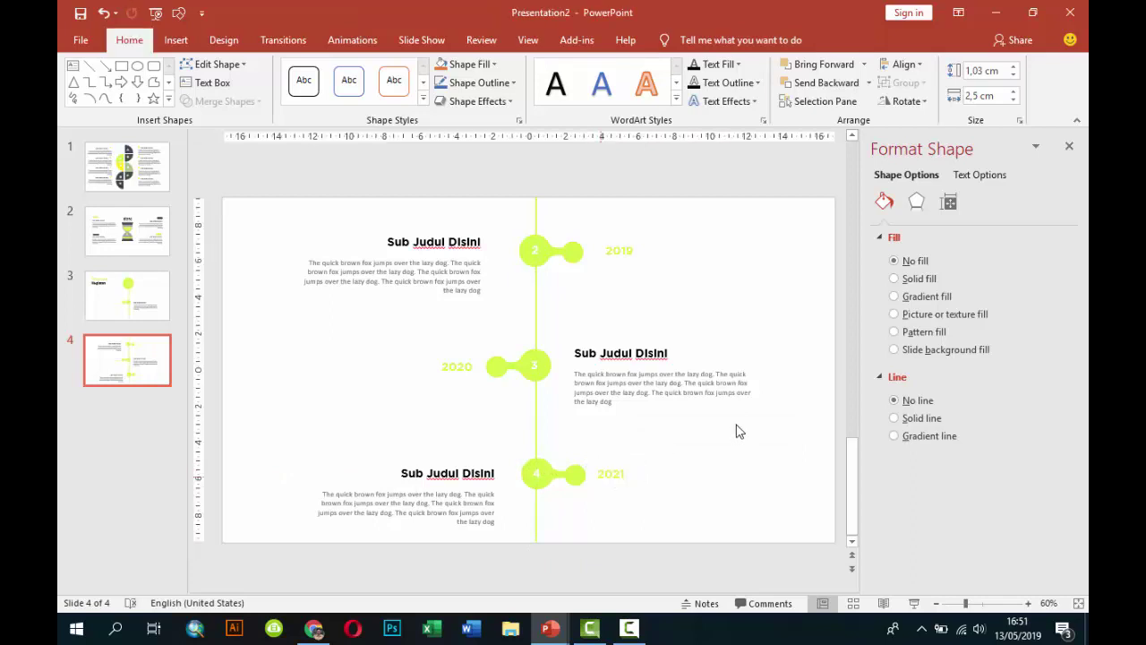
left_click(736, 431)
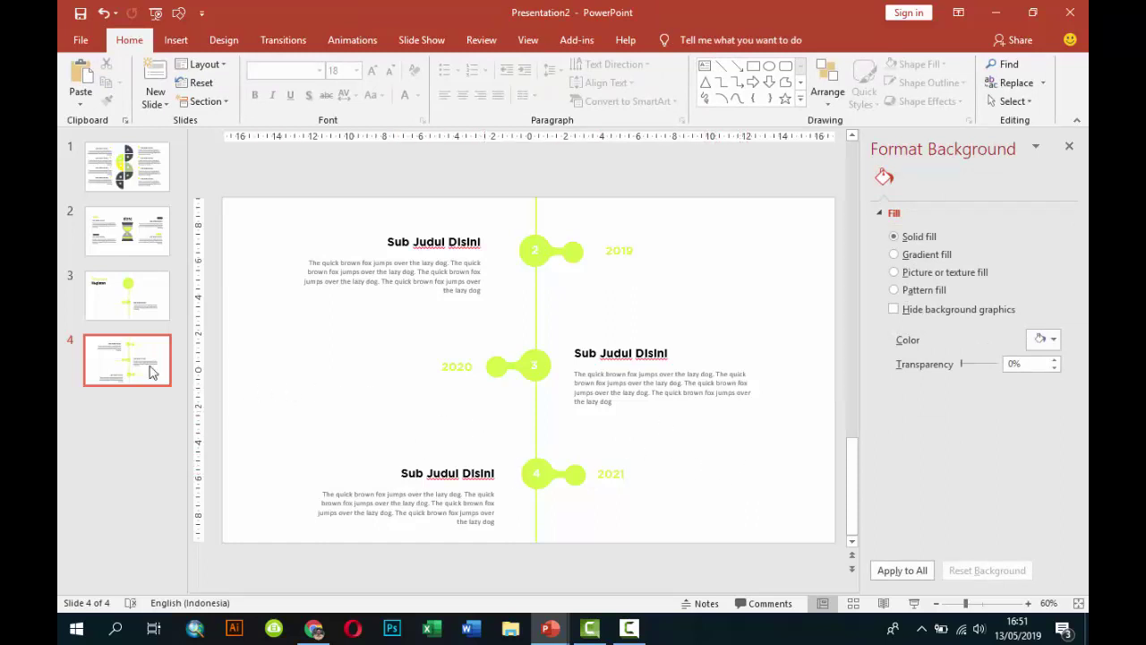
left_click(914, 603)
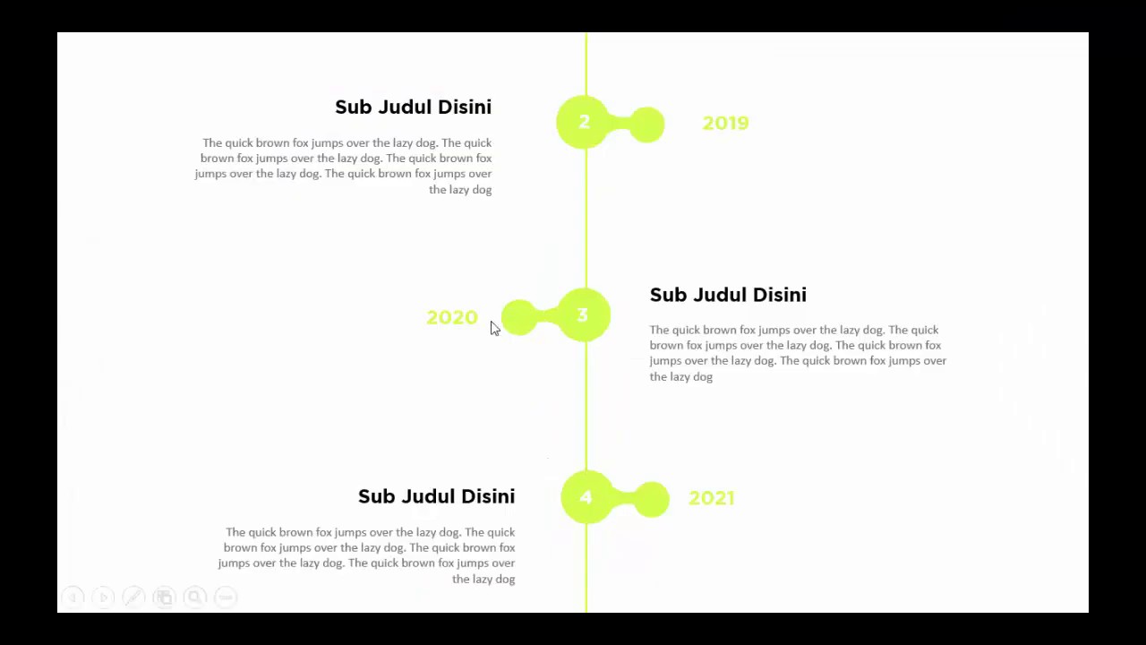
left_click(491, 328)
left_click(490, 328)
key("Escape")
Duplicate slide 4 as slide 5 and shorten its timeline line to end below node 3.
right_click(150, 374)
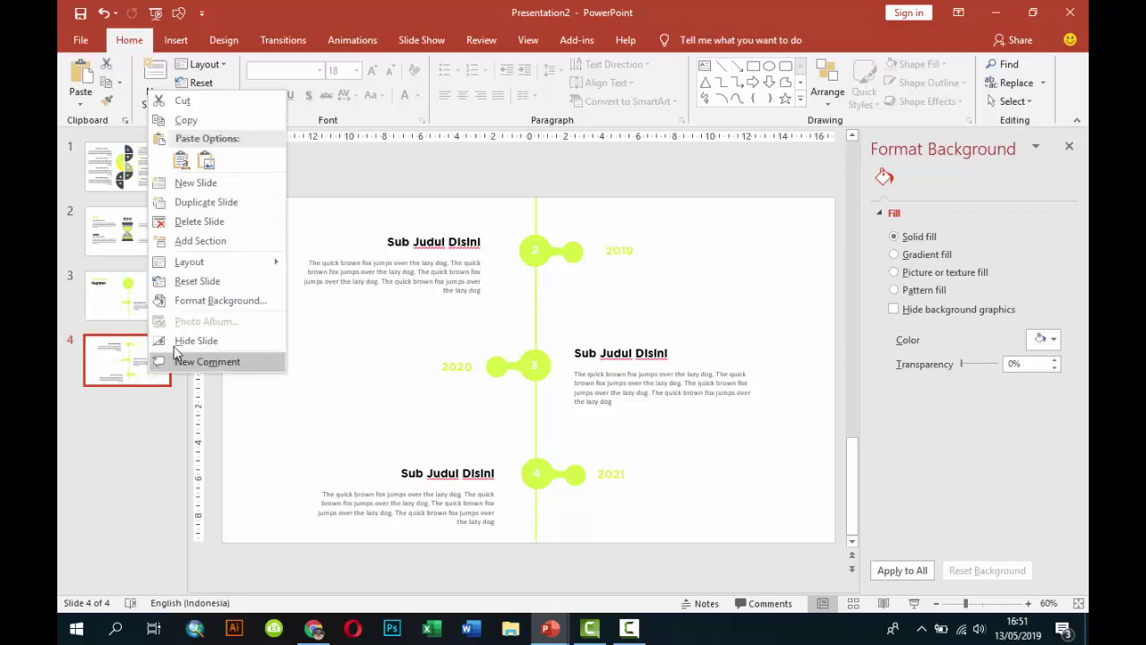
left_click(218, 201)
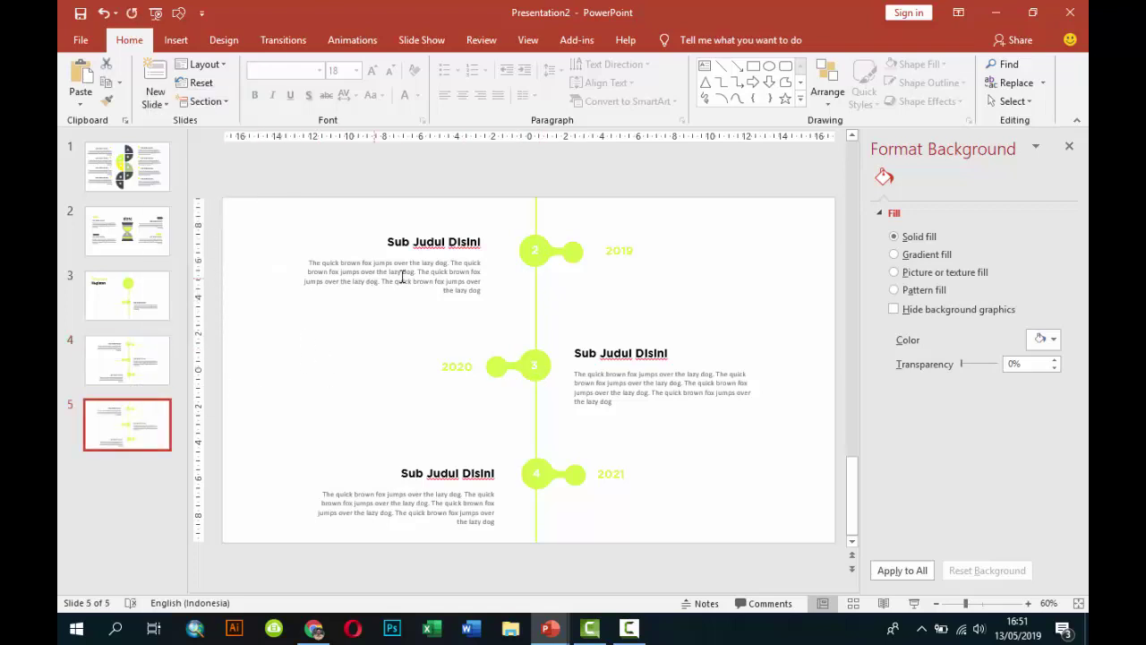
left_click(538, 419)
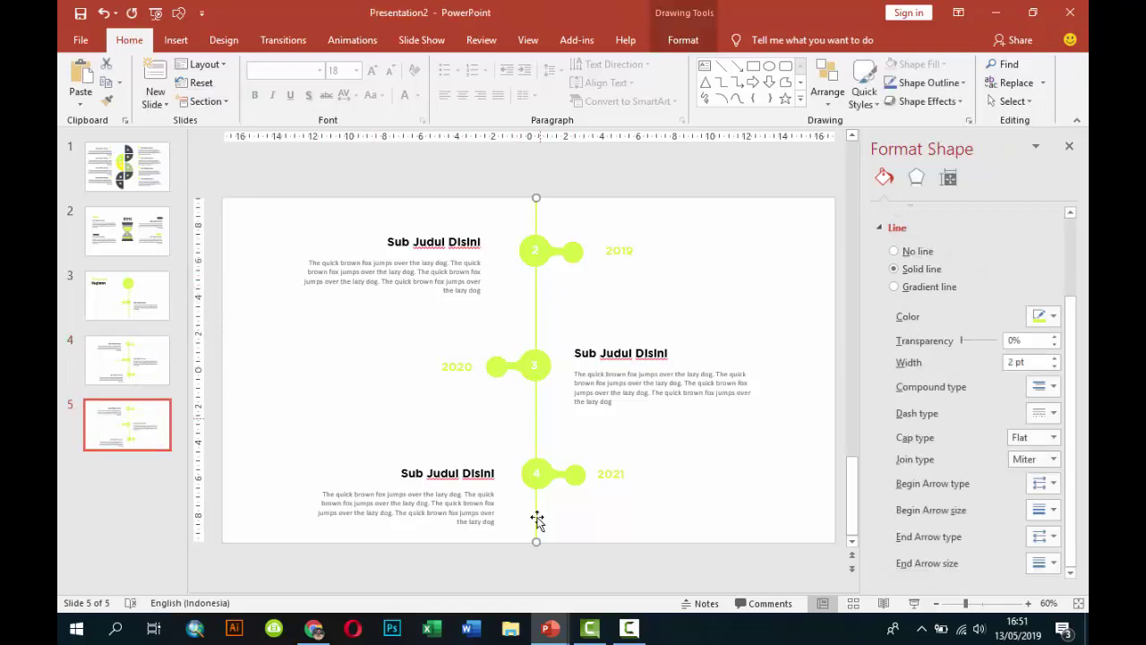
mouse_move(536, 540)
left_mouse_down()
mouse_move(544, 423)
mouse_move(663, 502)
left_mouse_up()
Delete the 2021 node and its label, and change the 2019 year label to 2022.
left_click(591, 461)
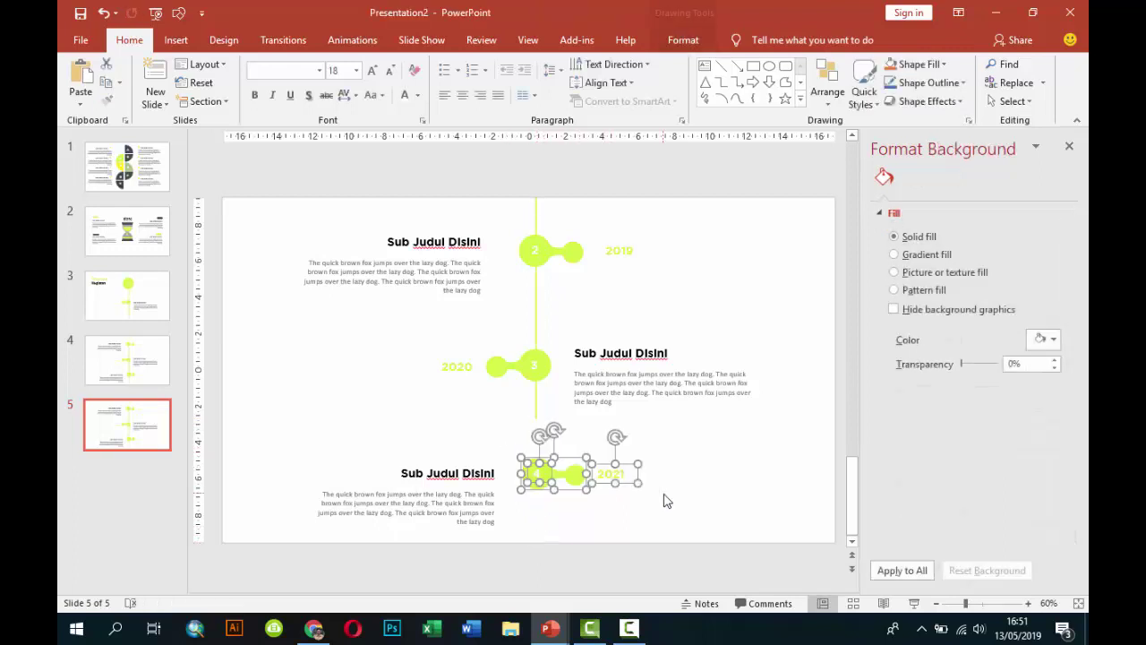
key("Delete")
left_click(619, 252)
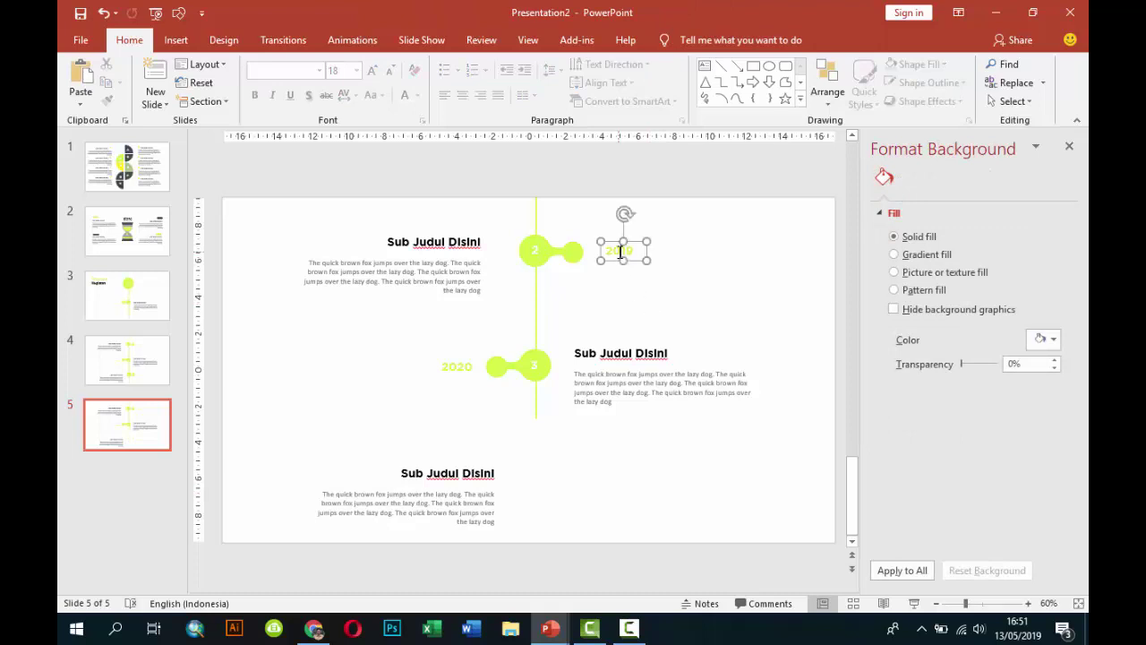
double_click(627, 251)
type("20")
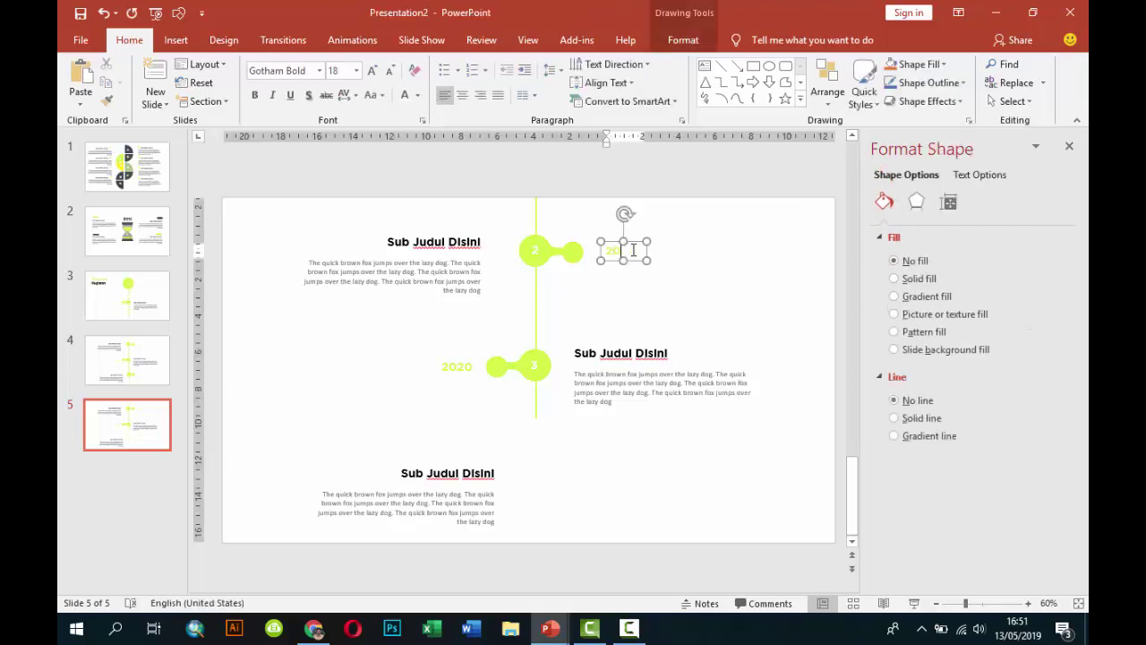
type("22")
left_click(636, 247)
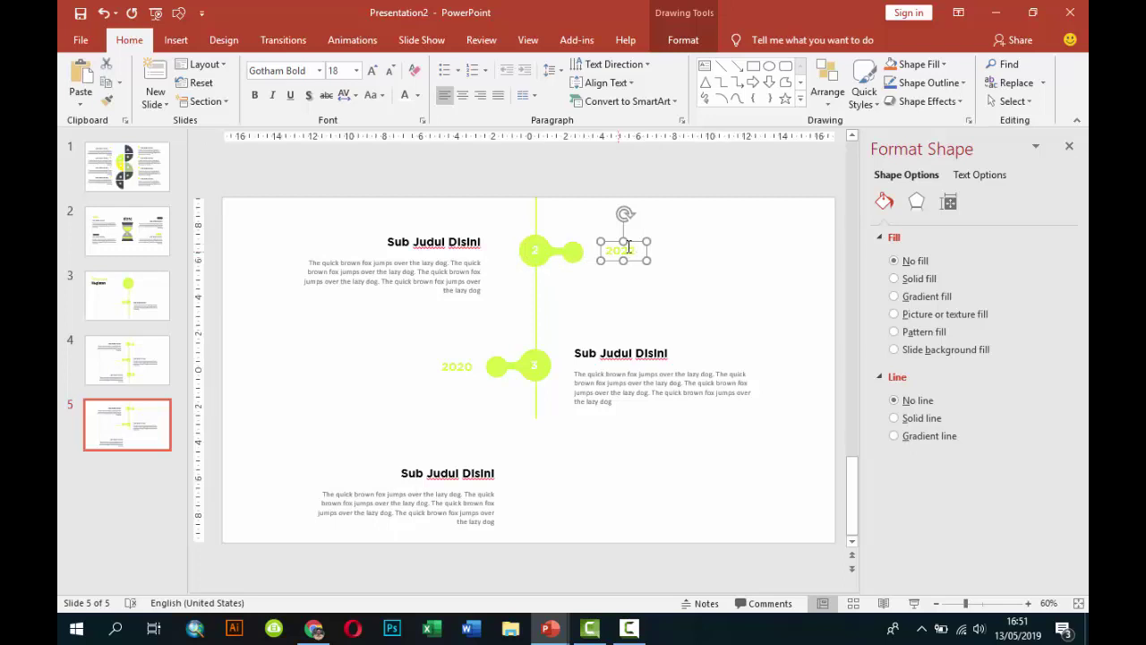
left_click(616, 315)
Remove node 3, the 2020 label, and the right and bottom heading and body text blocks.
left_click(536, 364)
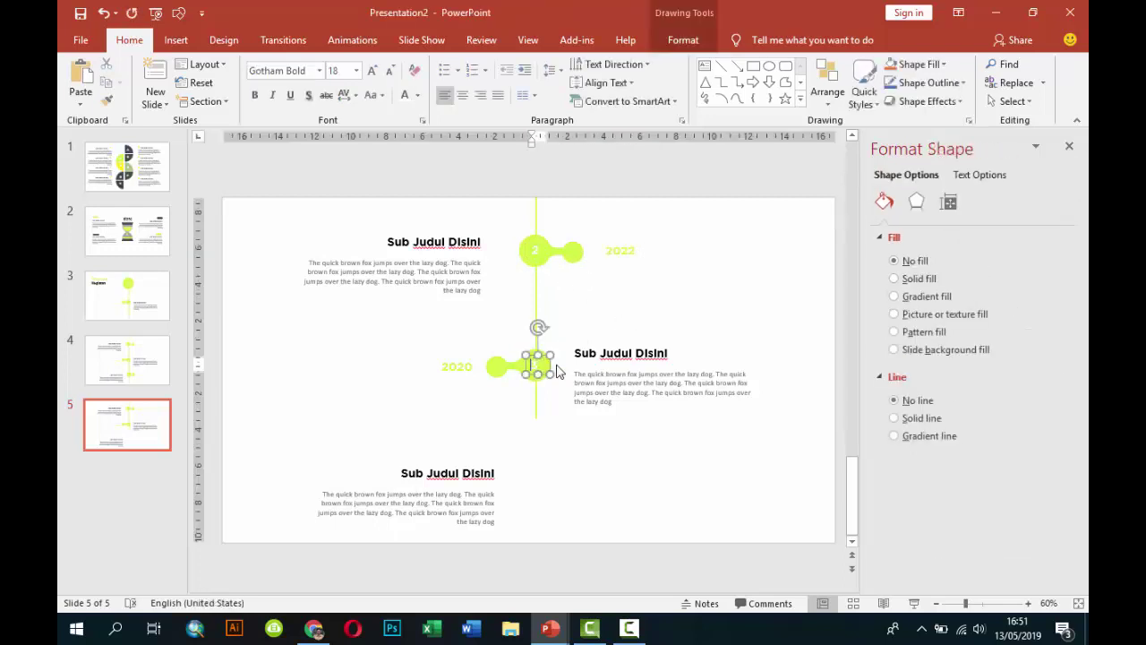
key("Delete")
left_click(497, 367)
key("Delete")
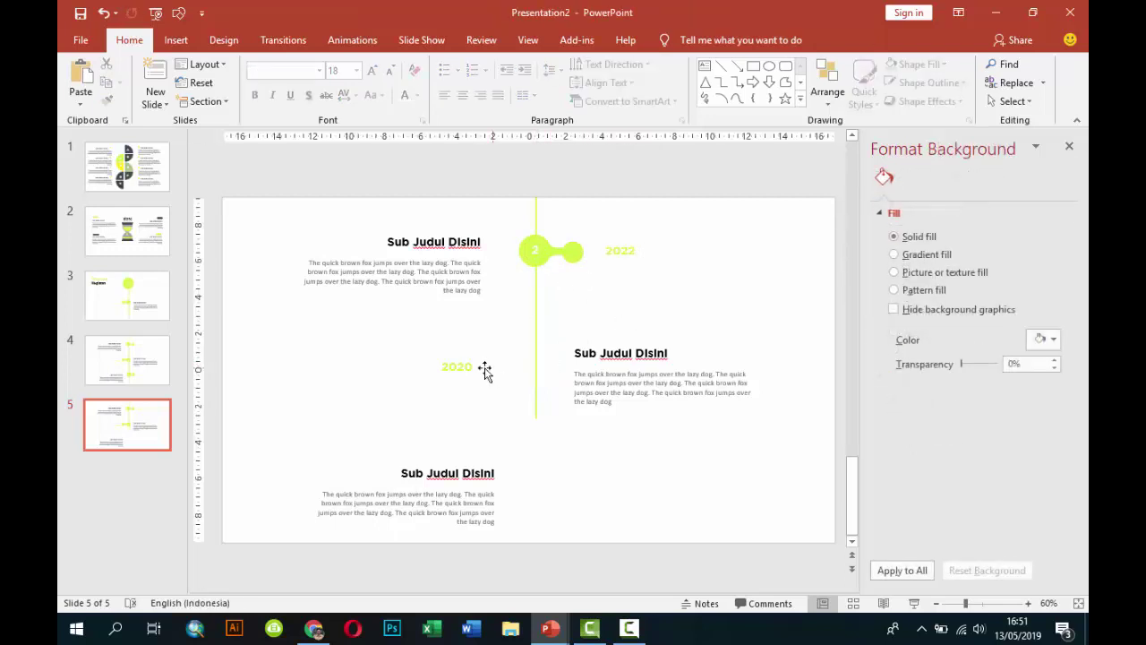
left_click(472, 365)
key("Delete")
left_click(599, 354)
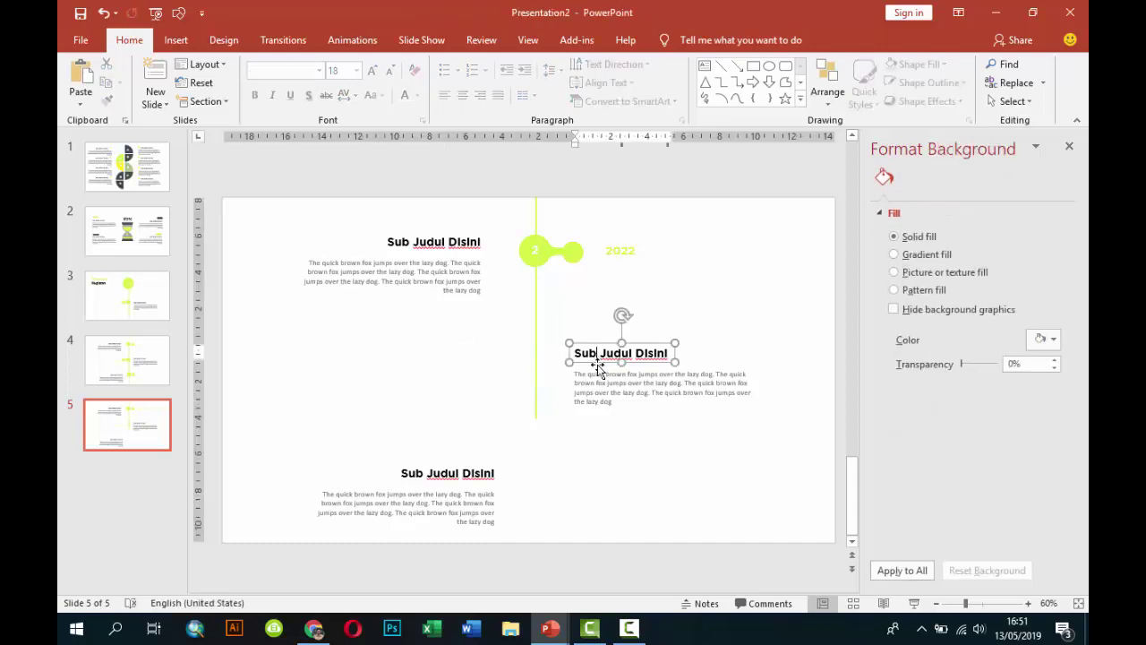
left_click(606, 386, "shift")
key("Delete")
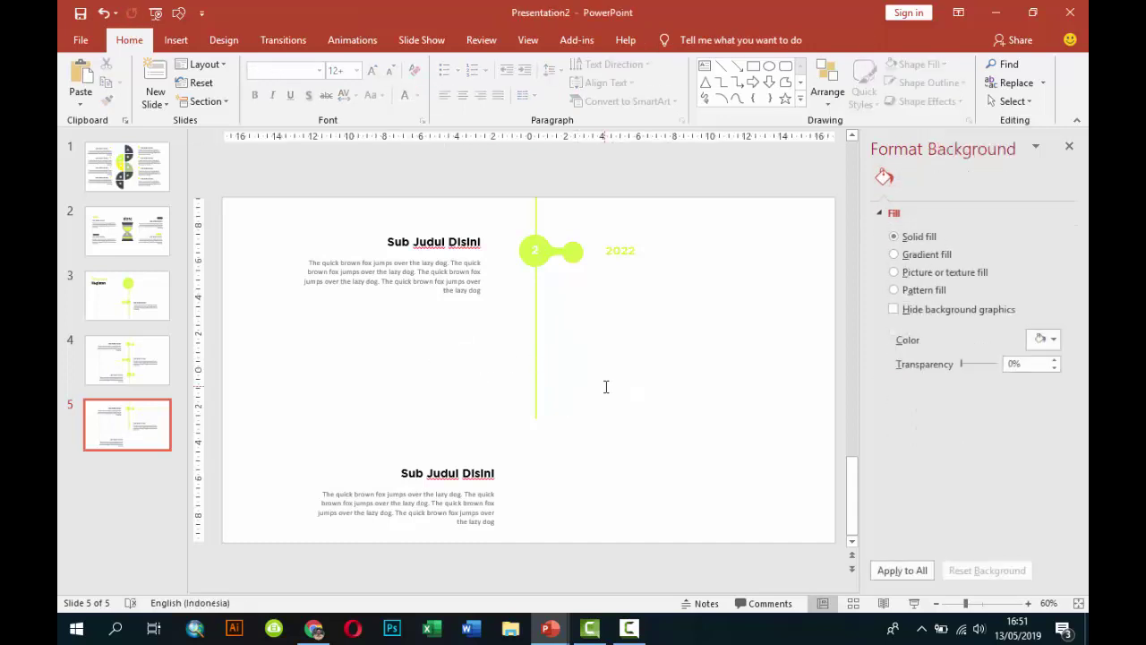
left_click(454, 493)
left_click(459, 474, "shift")
key("Delete")
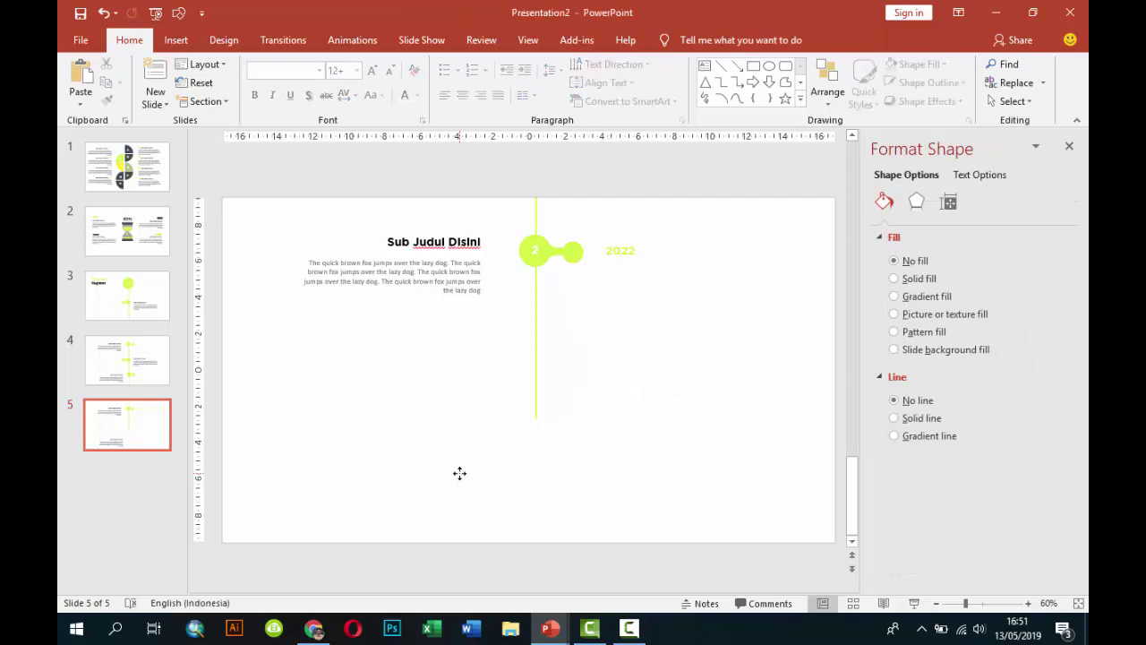
scroll(209, 296, "up", 2)
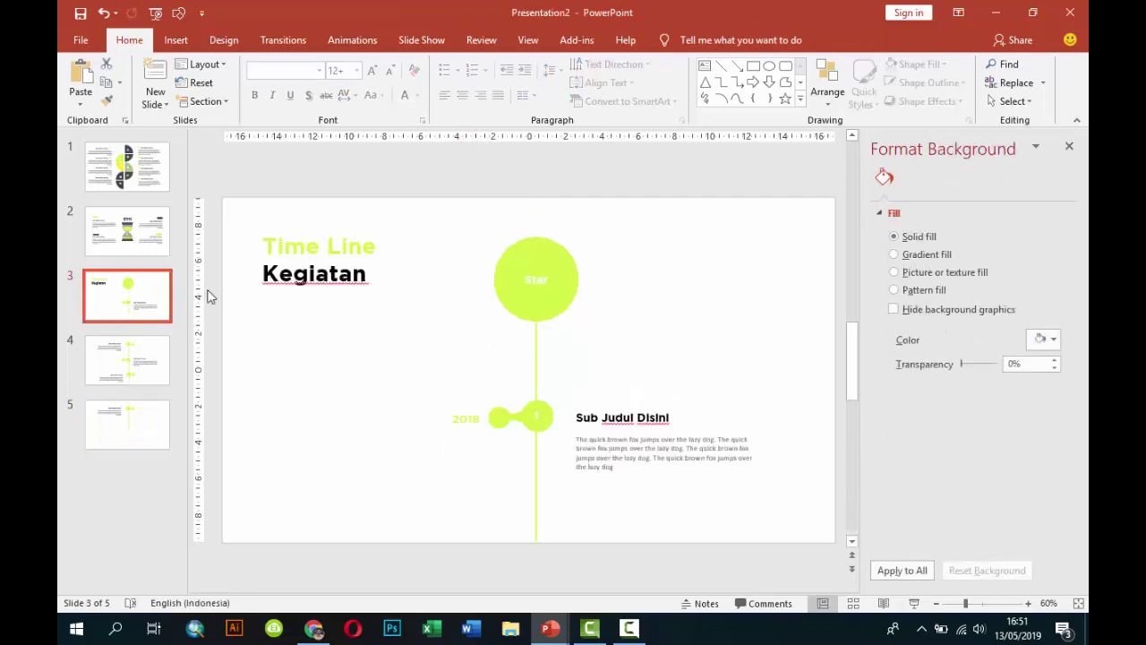
Copy the lime Star circle onto slide 5 at the timeline's bottom end and relabel it Finish.
left_click(540, 280)
left_click(560, 254, "shift")
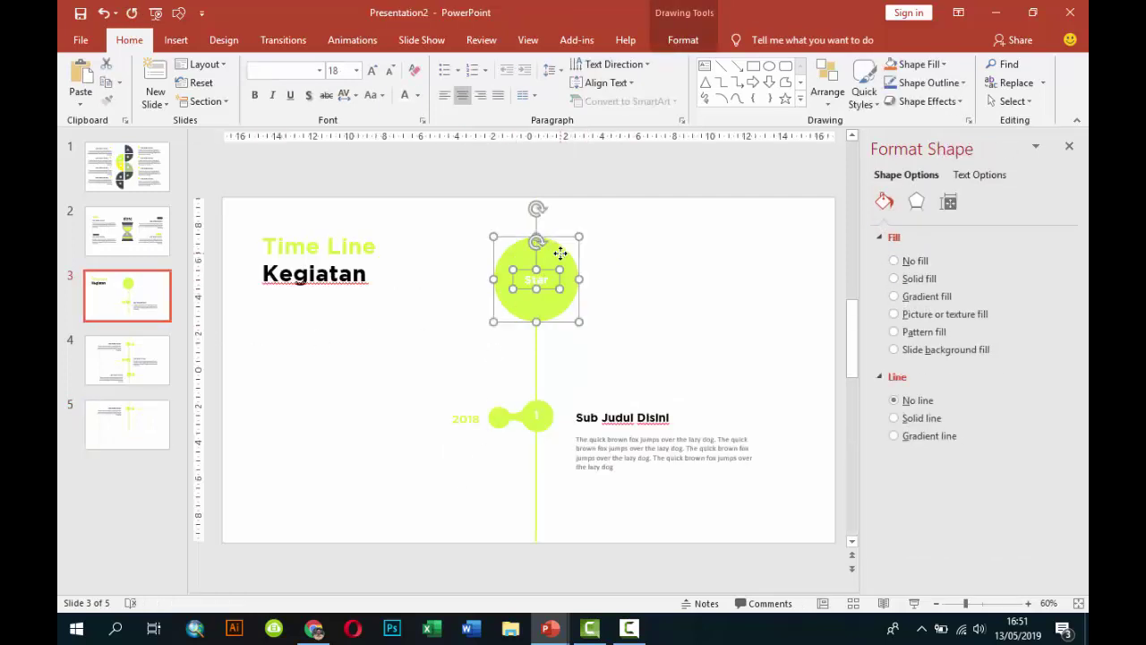
left_click(123, 430)
left_click(345, 402)
key("ctrl+v")
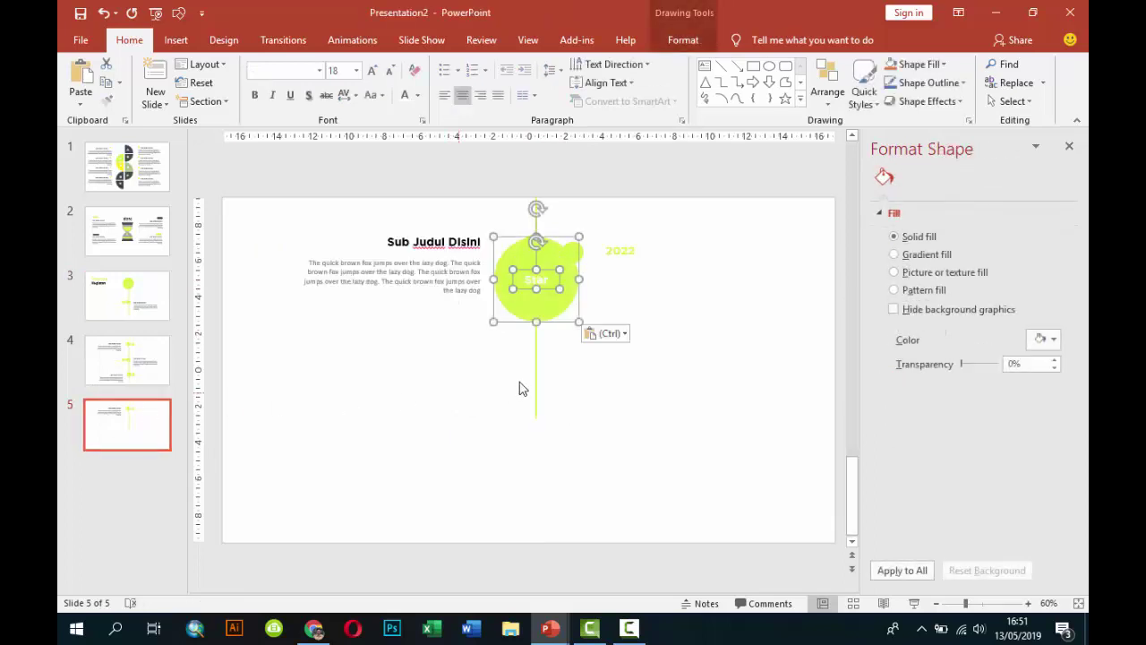
left_click_drag(546, 307, 545, 452)
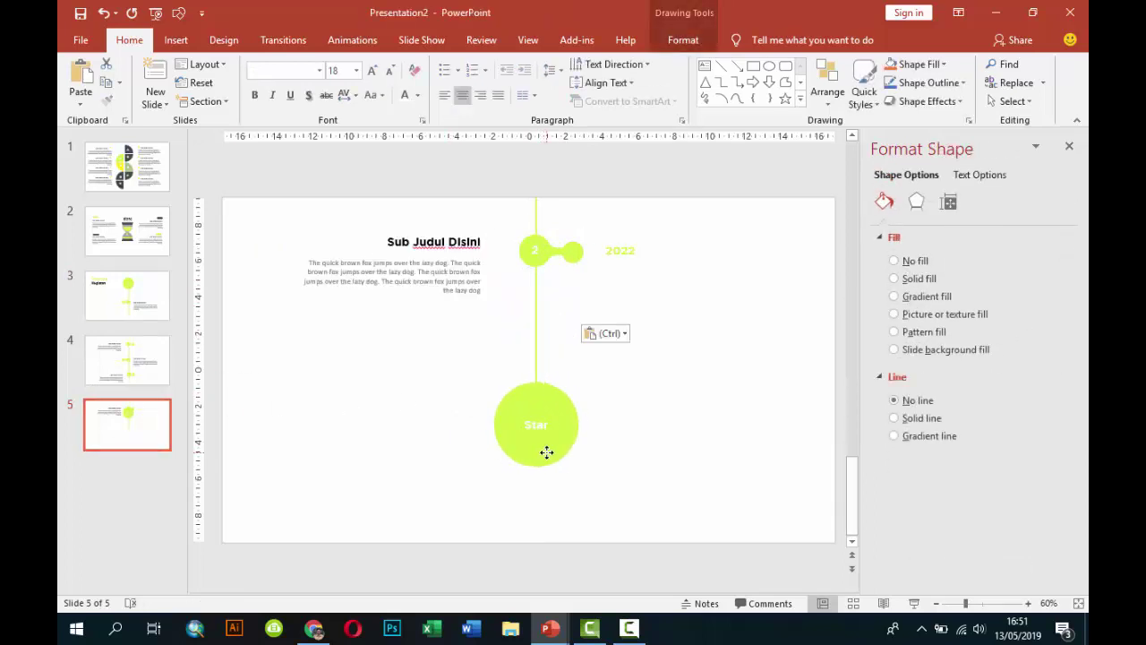
left_click(630, 436)
left_click(537, 419)
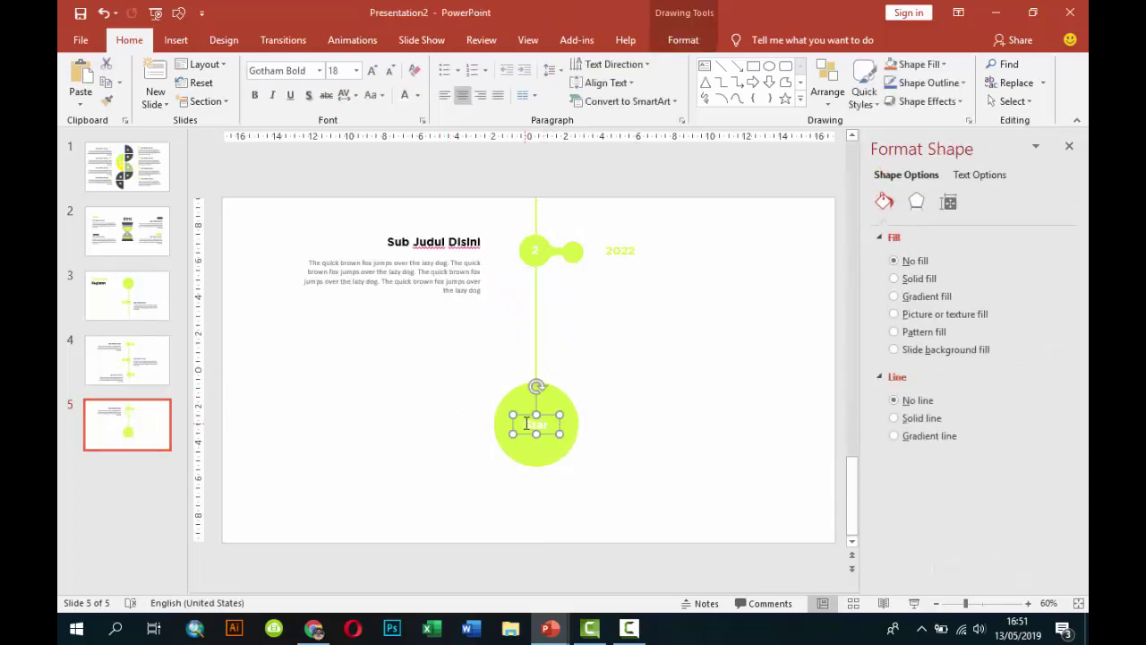
double_click(543, 424)
key("BackSpace")
type("Finish")
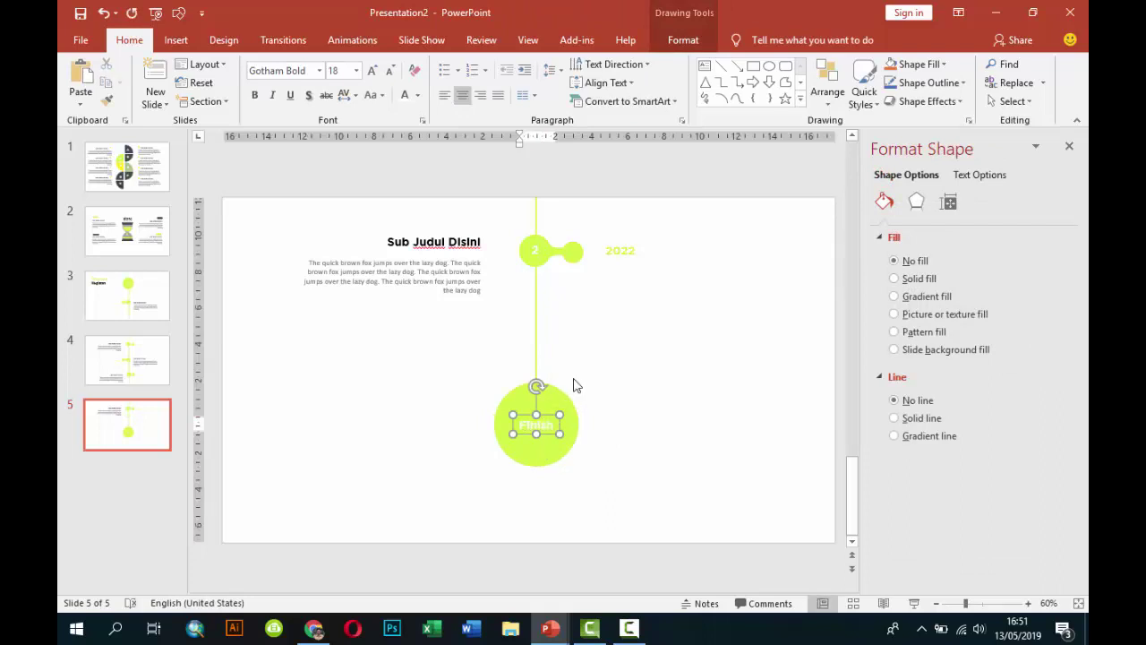
left_click(608, 318)
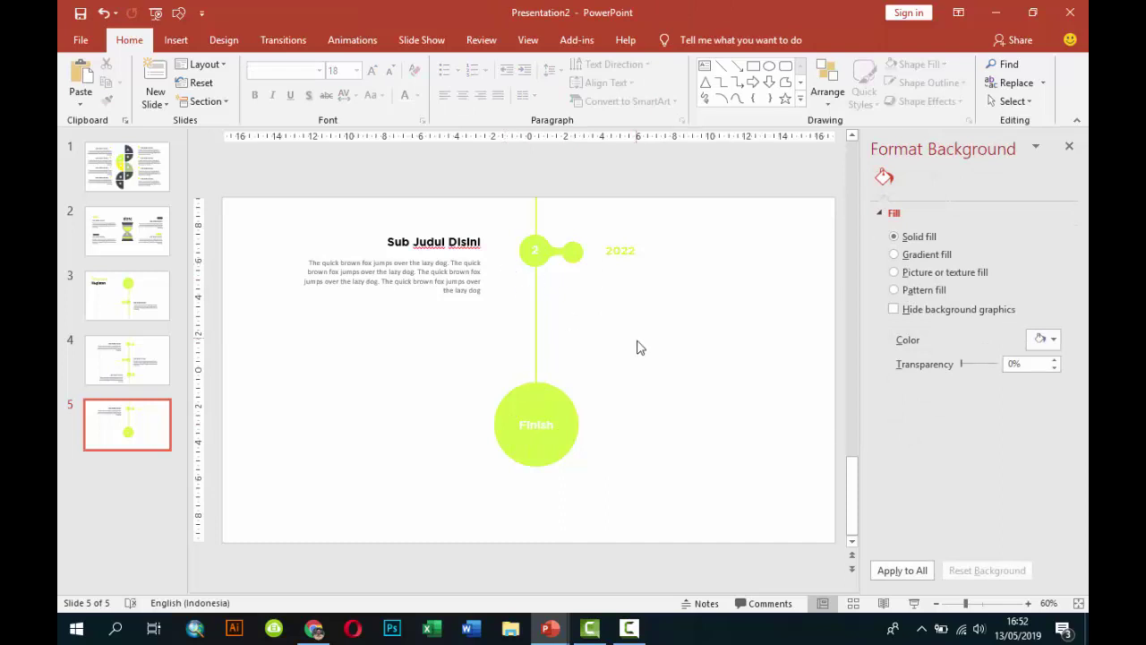
Copy the 'Time Line Kegiatan' title from slide 3 to slide 5's lower left.
left_click(161, 304)
left_click(358, 229)
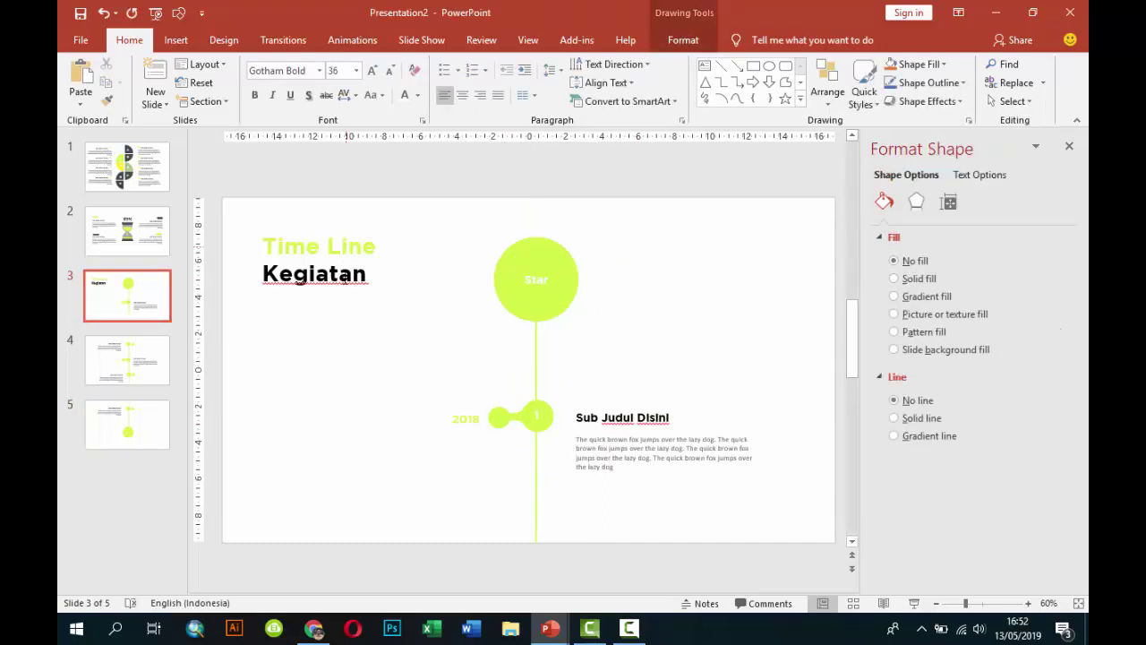
left_click(359, 228)
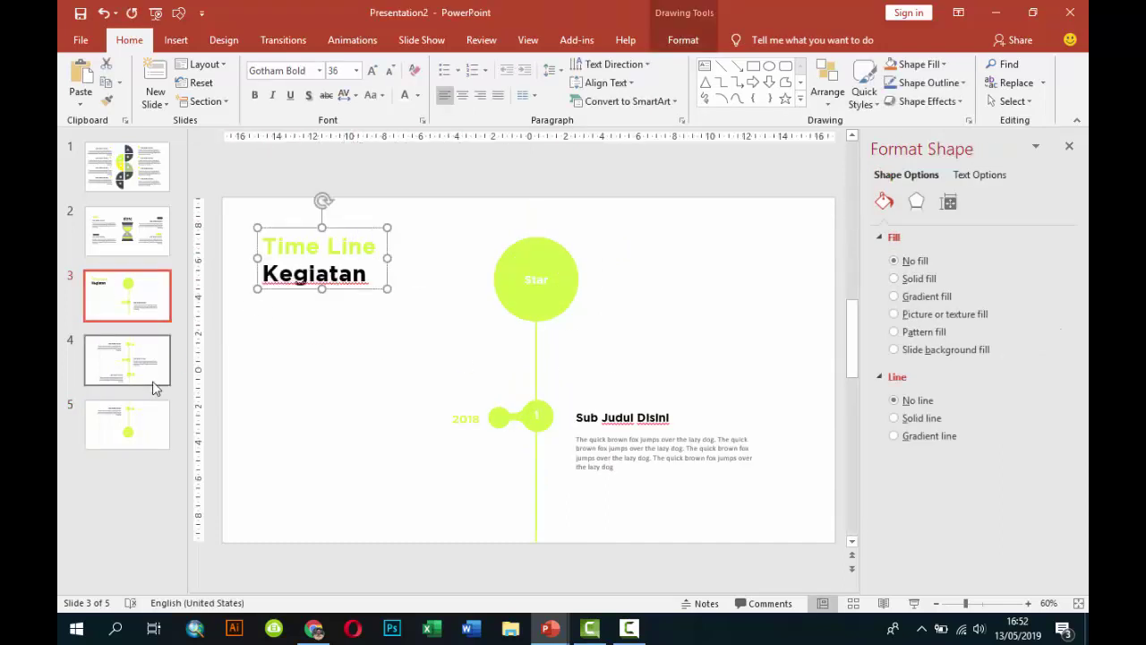
left_click(134, 434)
key("ctrl+v")
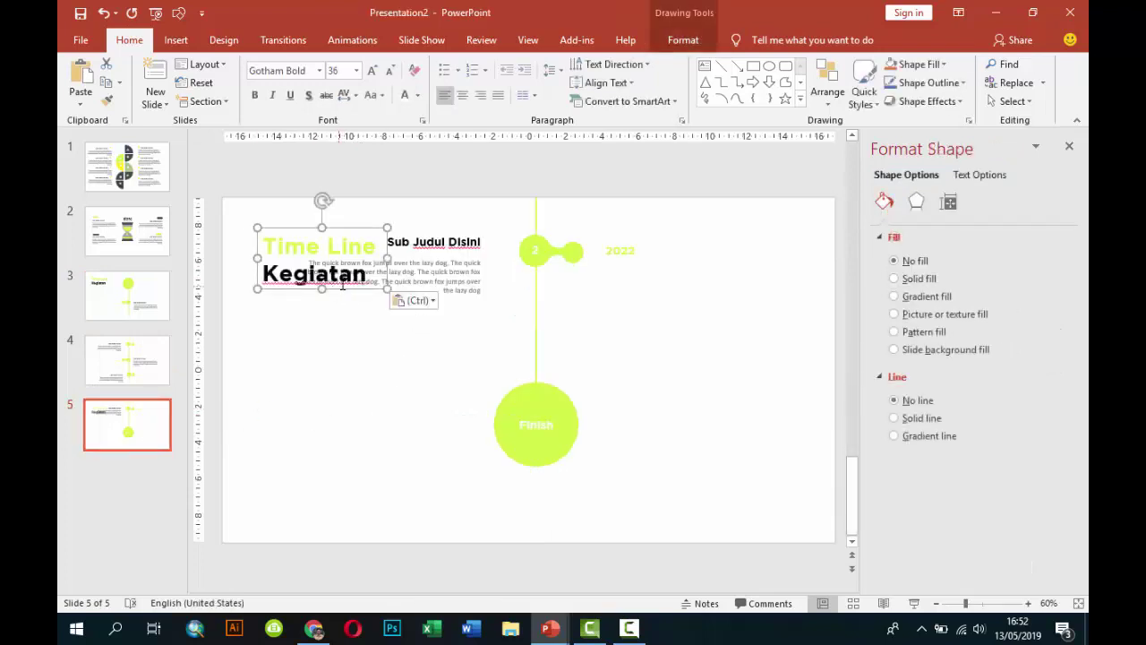
left_click_drag(343, 296, 370, 503)
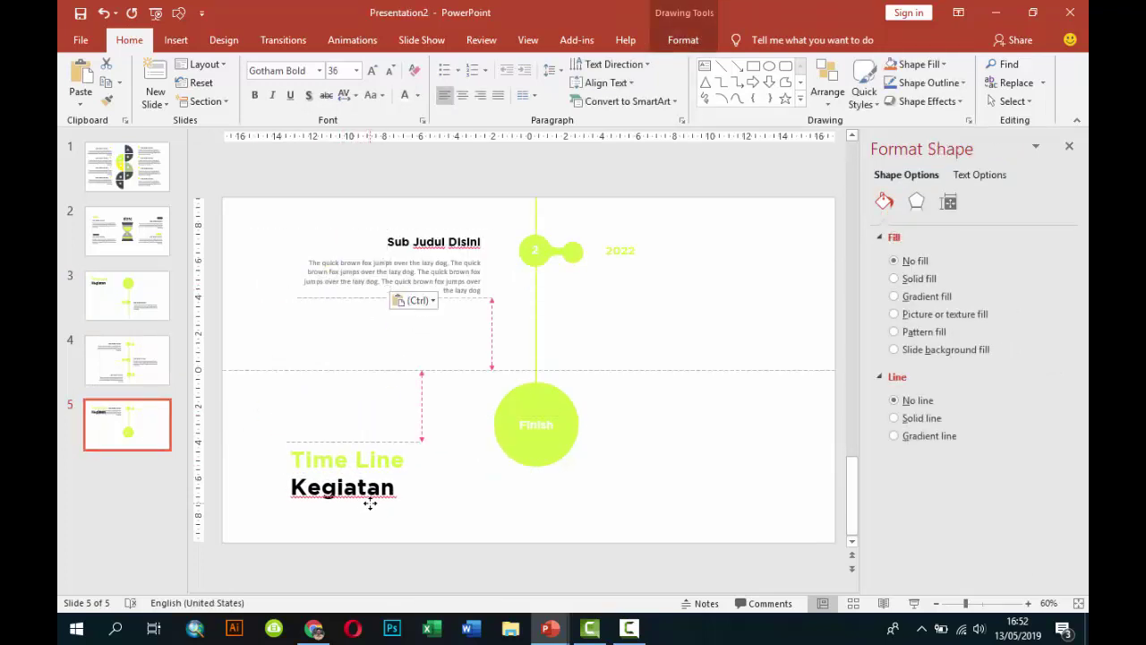
left_click(684, 376)
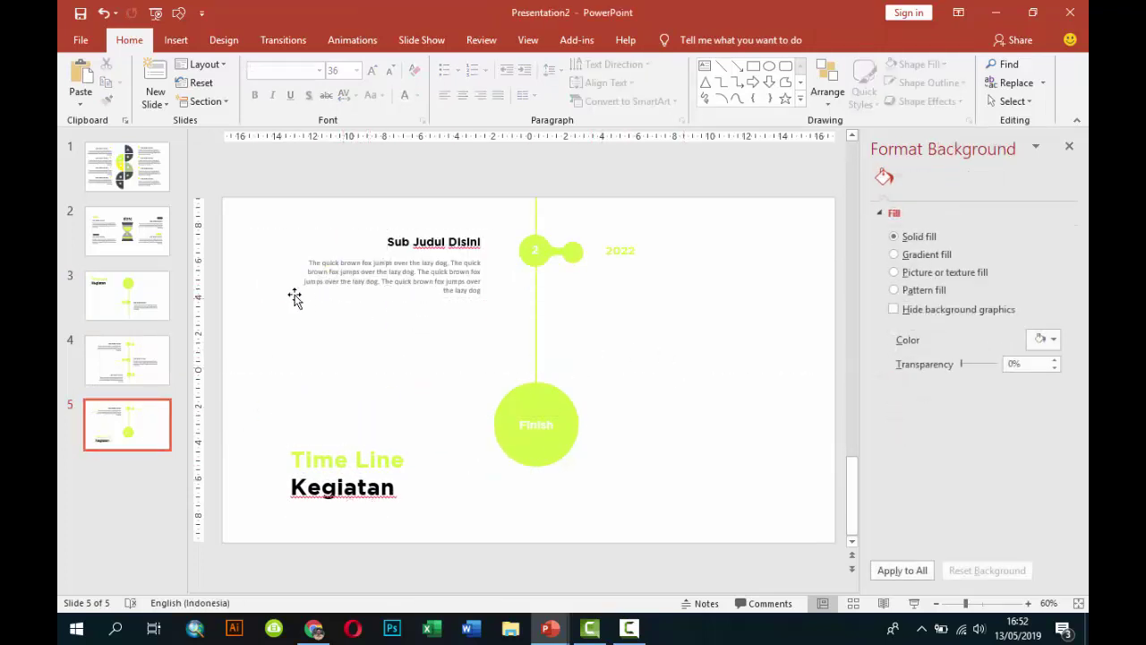
Apply a one-second Push transition to slides 3, 4, 5 and 1.
left_click(158, 296)
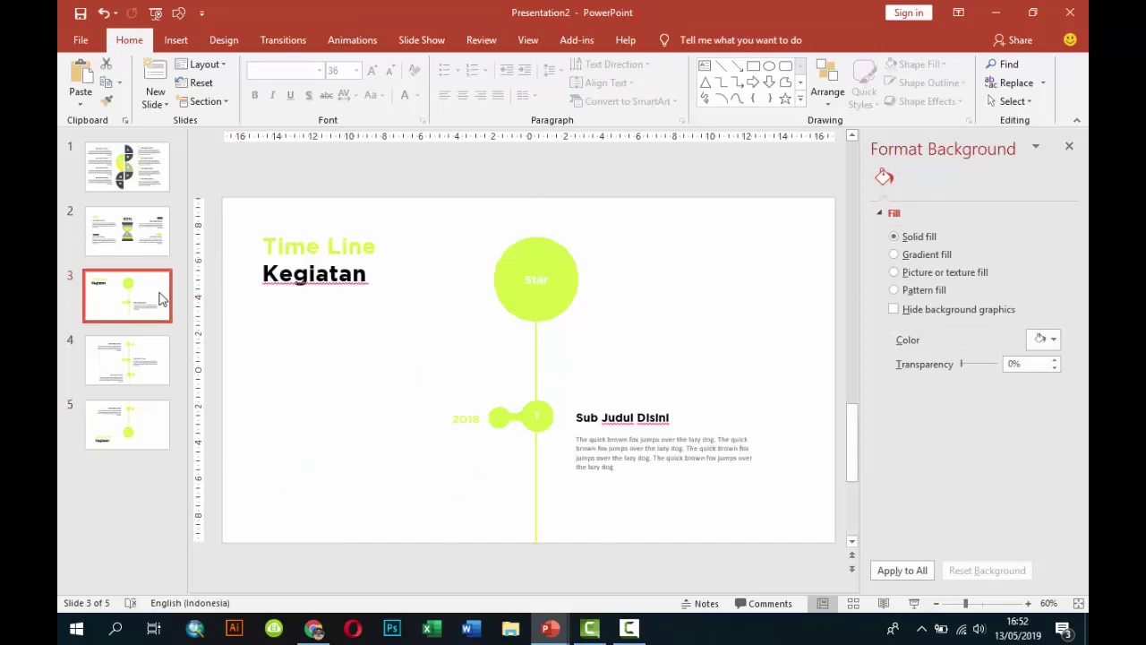
left_click(278, 39)
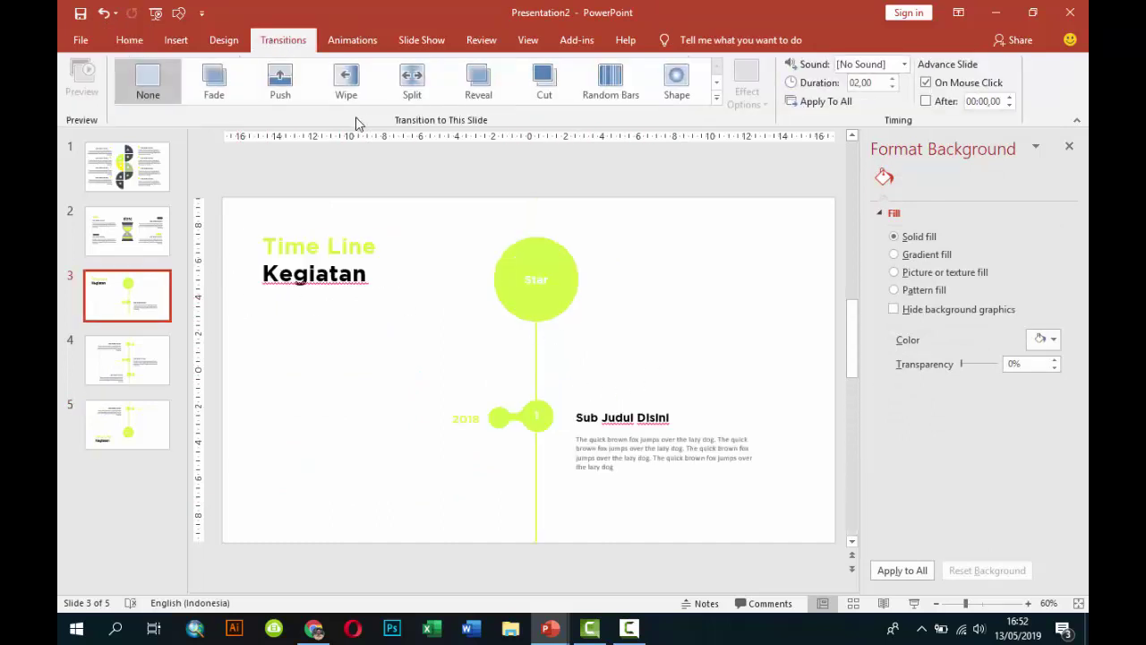
left_click(271, 100)
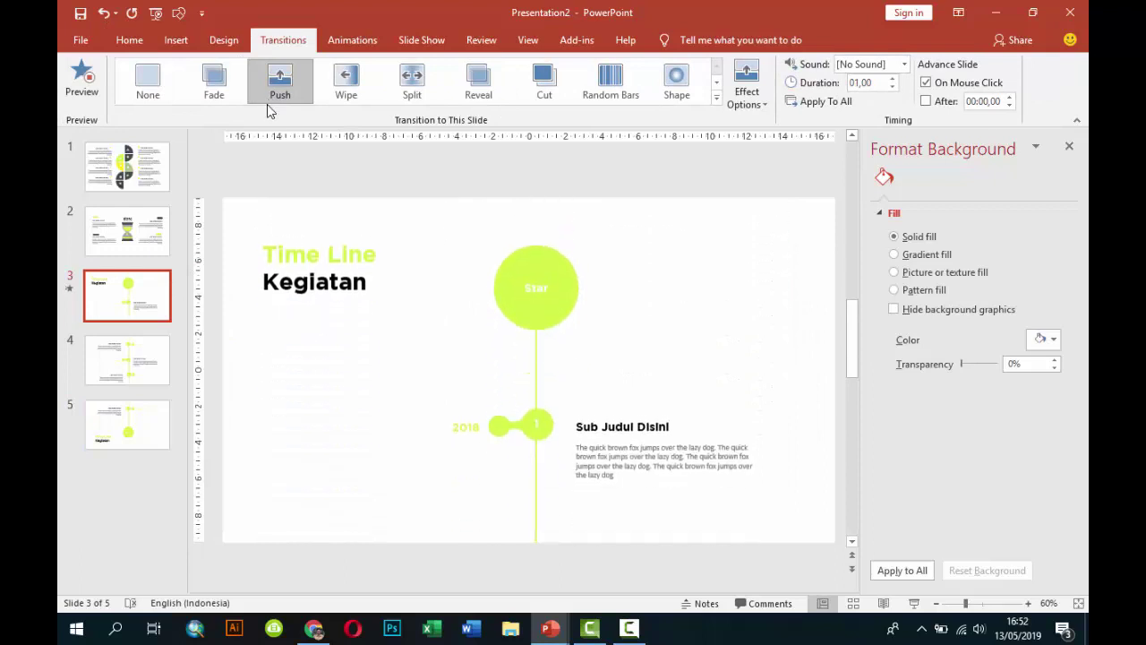
left_click(148, 362)
left_click(287, 103)
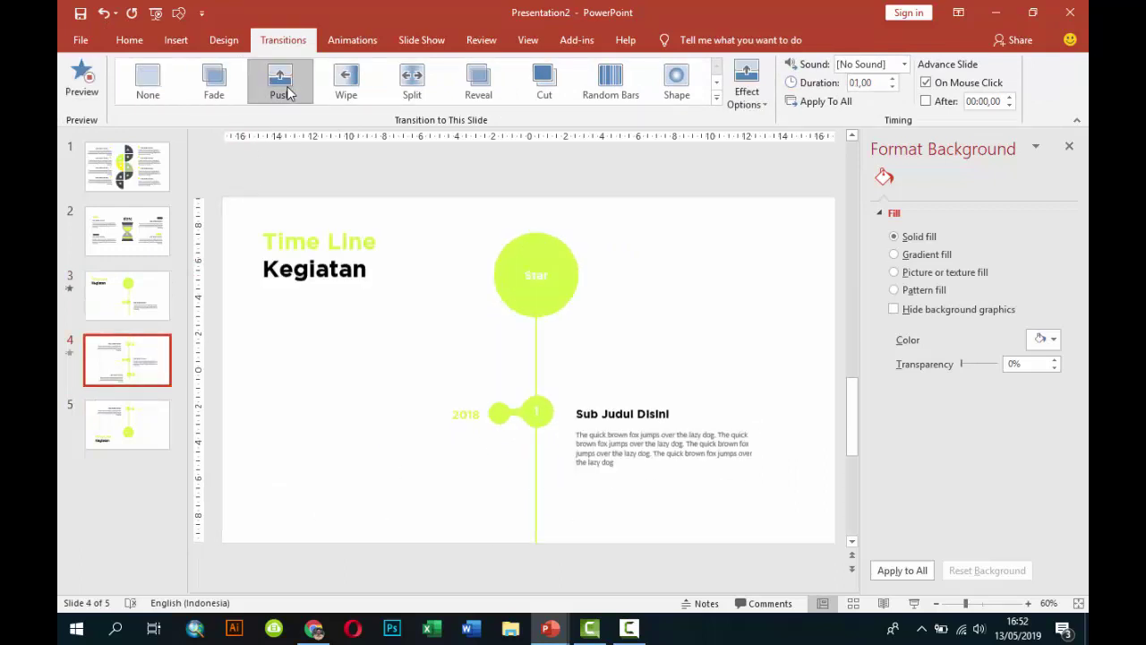
key("Down")
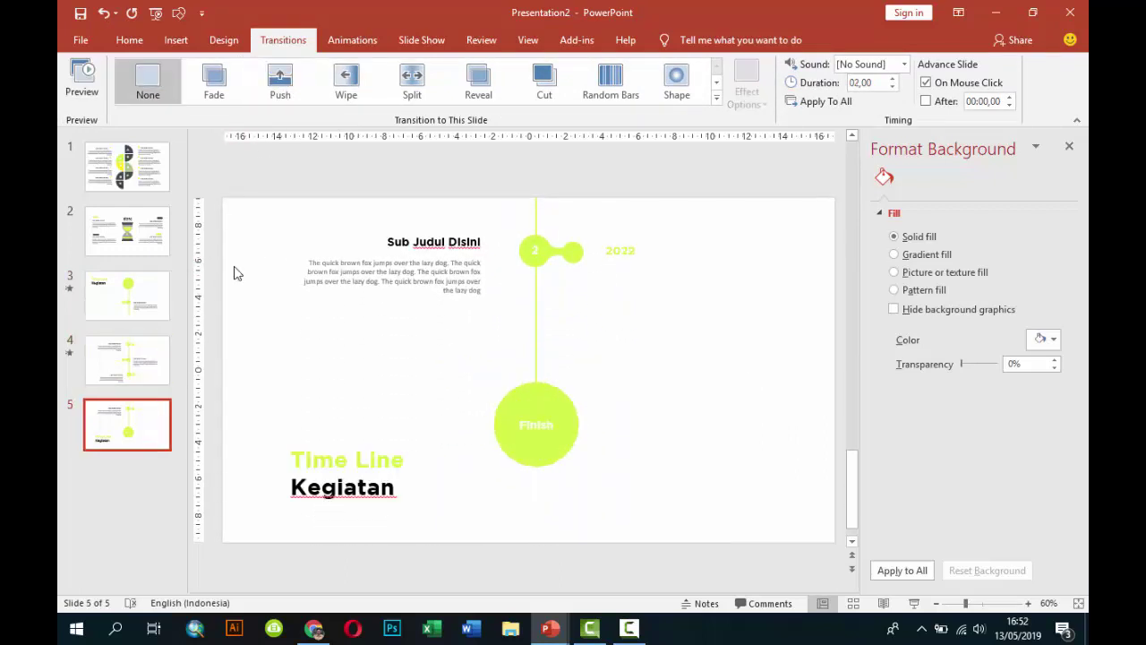
left_click(277, 100)
left_click(143, 179)
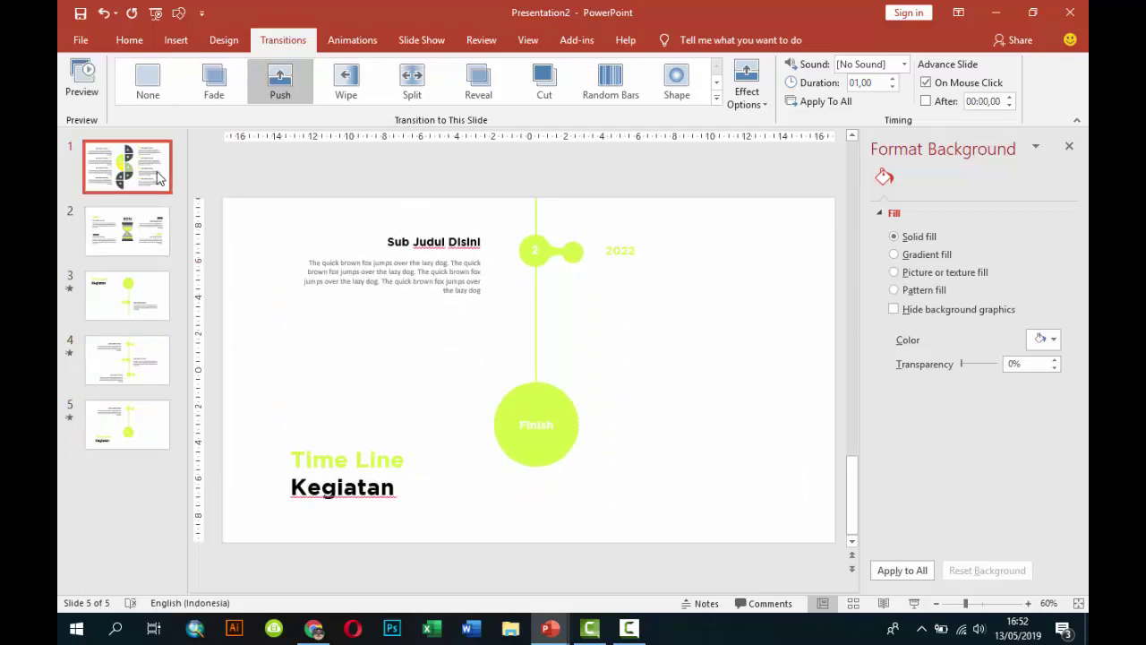
left_click(280, 80)
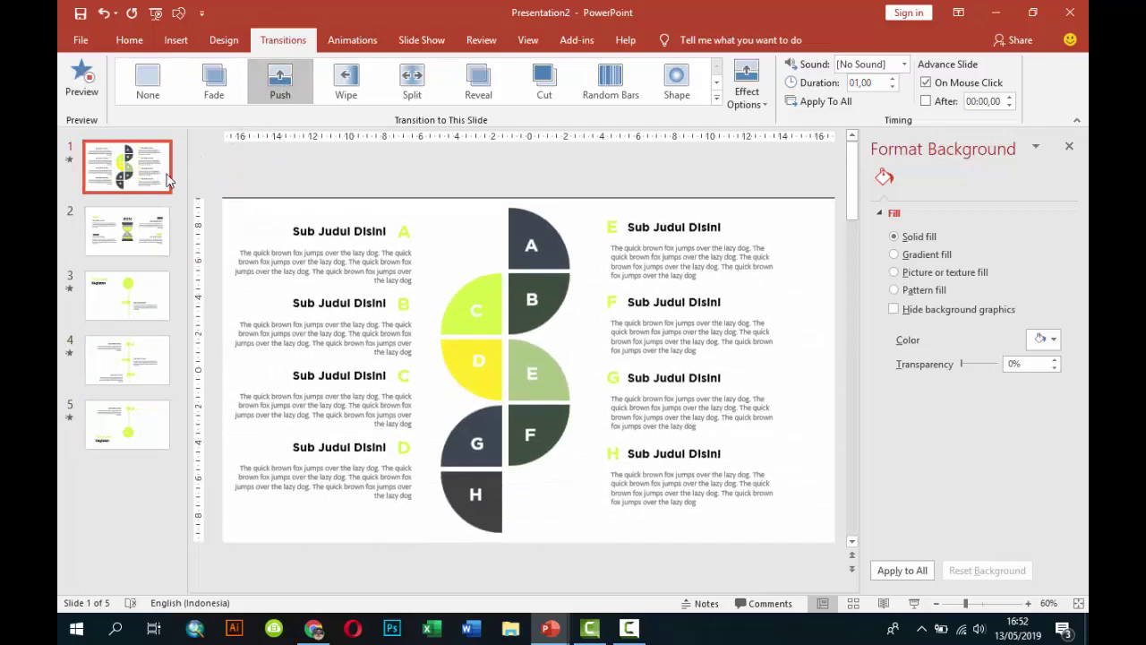
Preview the slide show, then give slide 2 a Push transition as well.
left_click(914, 603)
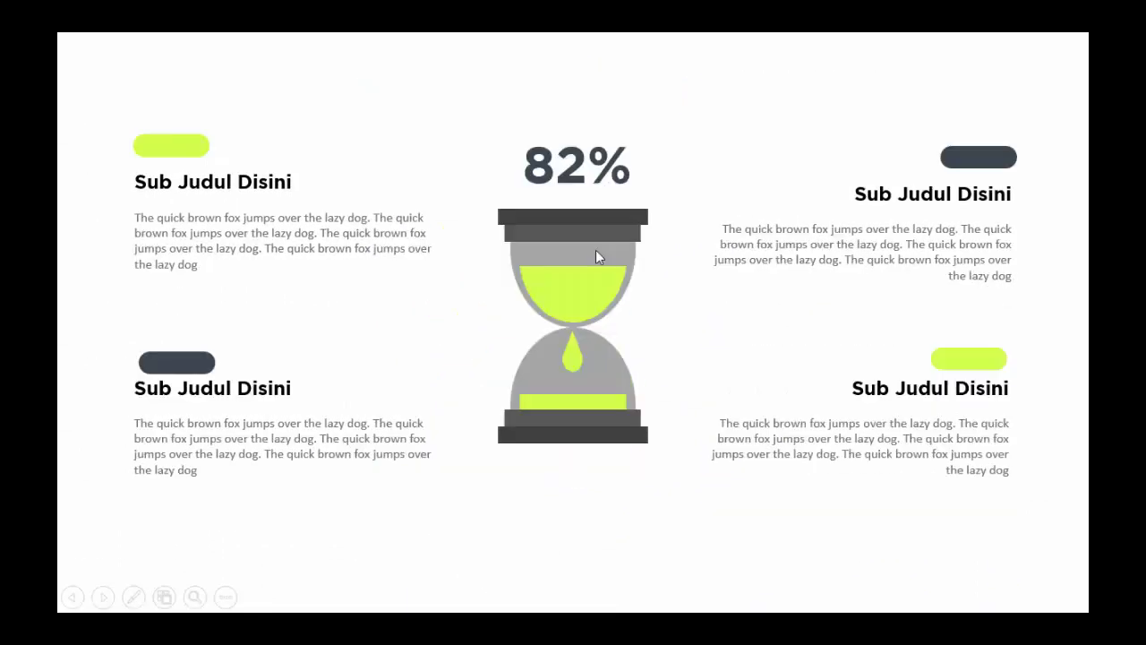
left_click(599, 257)
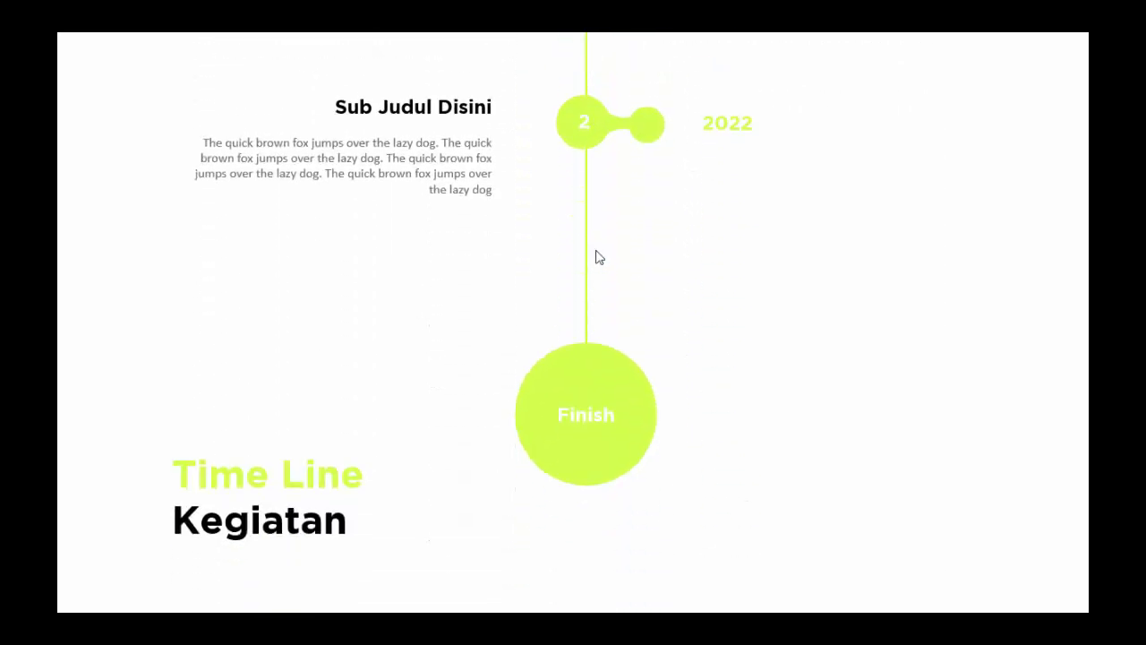
key("Escape")
left_click(140, 253)
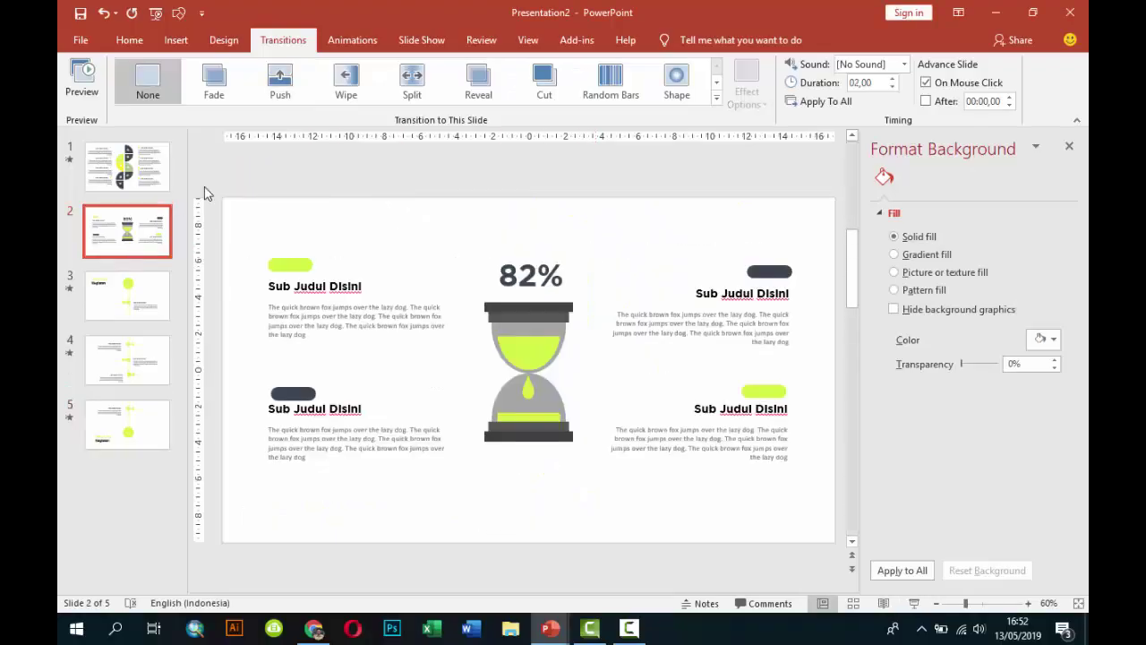
left_click(289, 87)
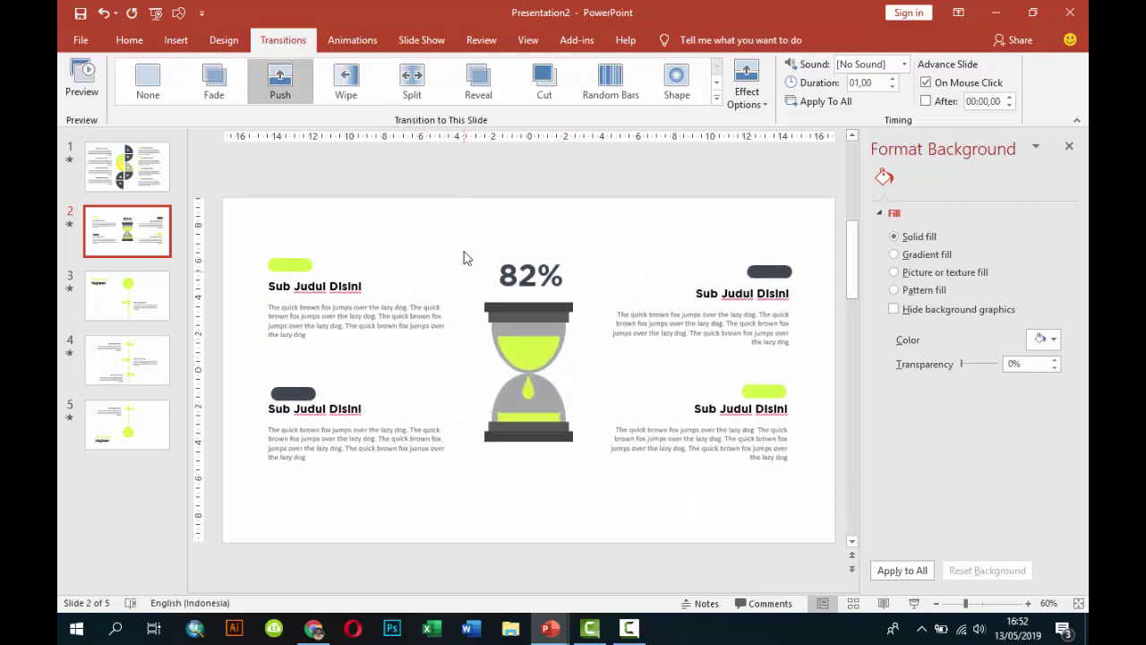
Close the Format Background pane so the slide editor widens.
left_click(1070, 147)
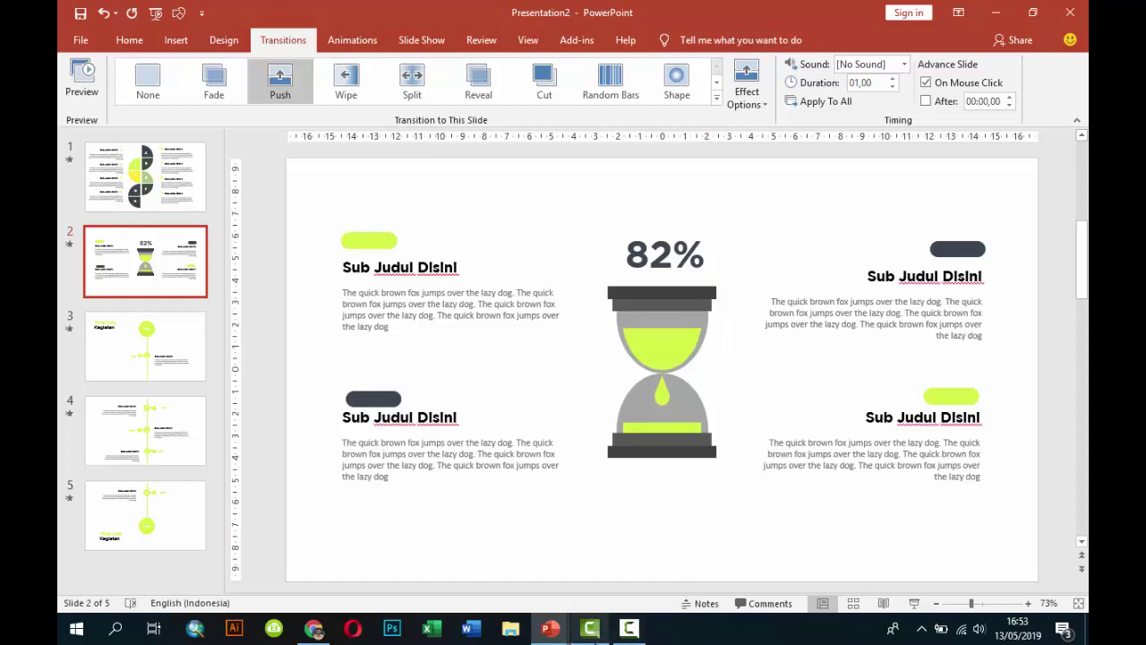
left_click(631, 629)
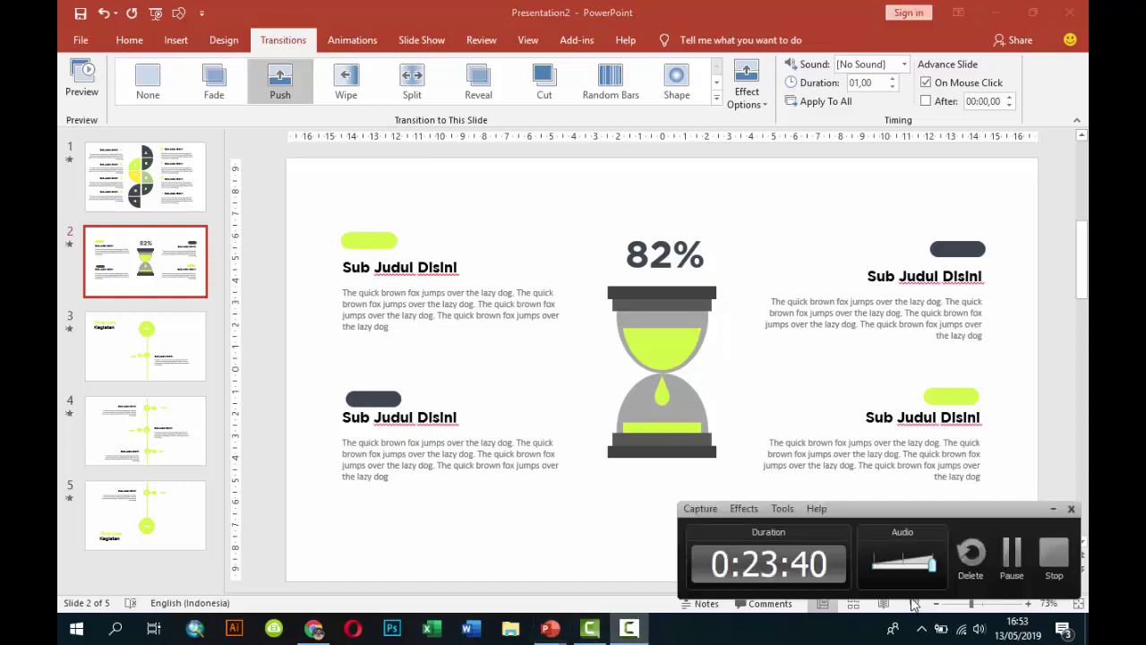